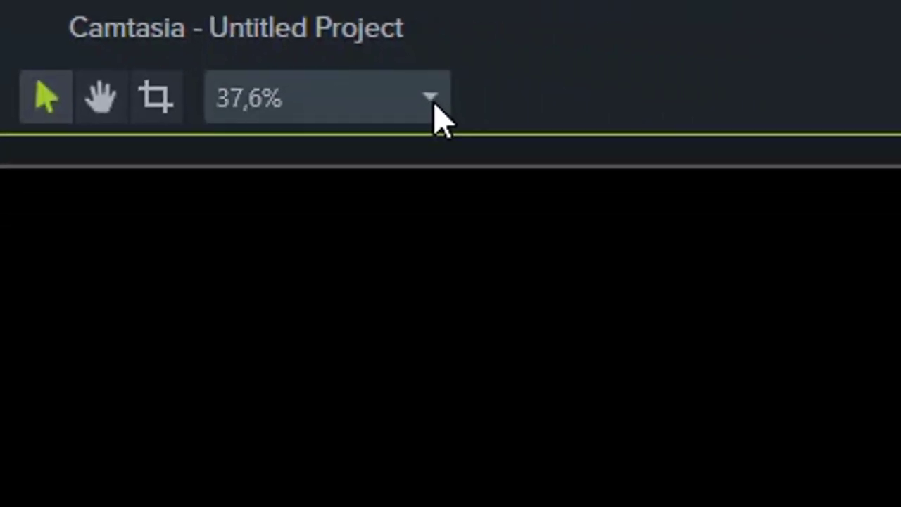
Open the project settings and switch the resolution preset to custom (Настройка).
{"action": "left_click", "coordinate": [796, 178]}
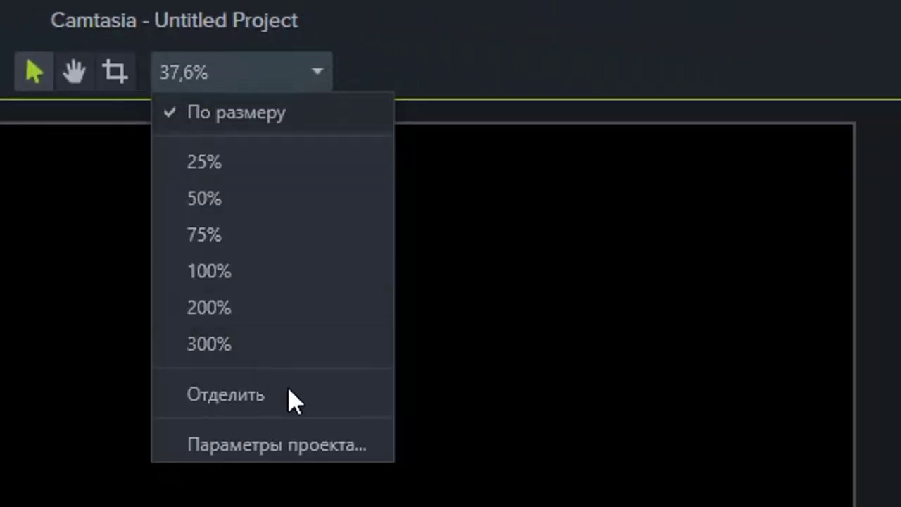
{"action": "left_click", "coordinate": [310, 445]}
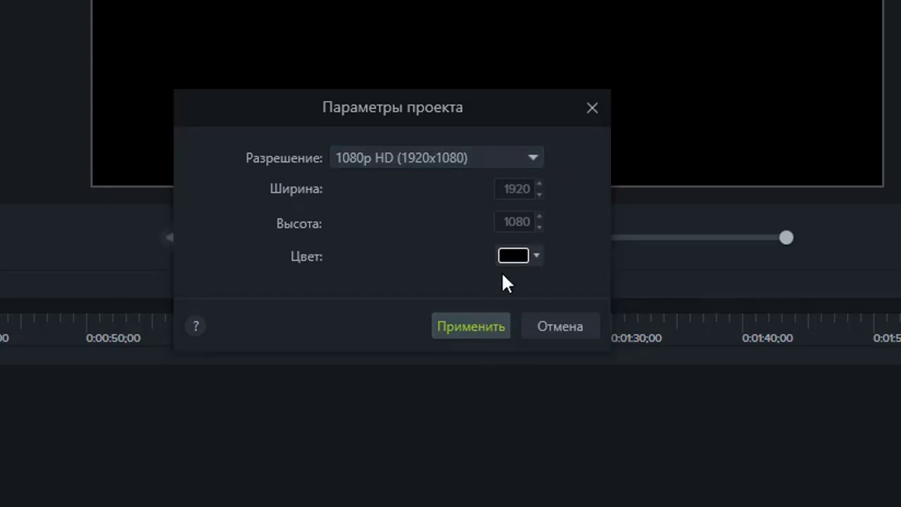
{"action": "left_click", "coordinate": [533, 158]}
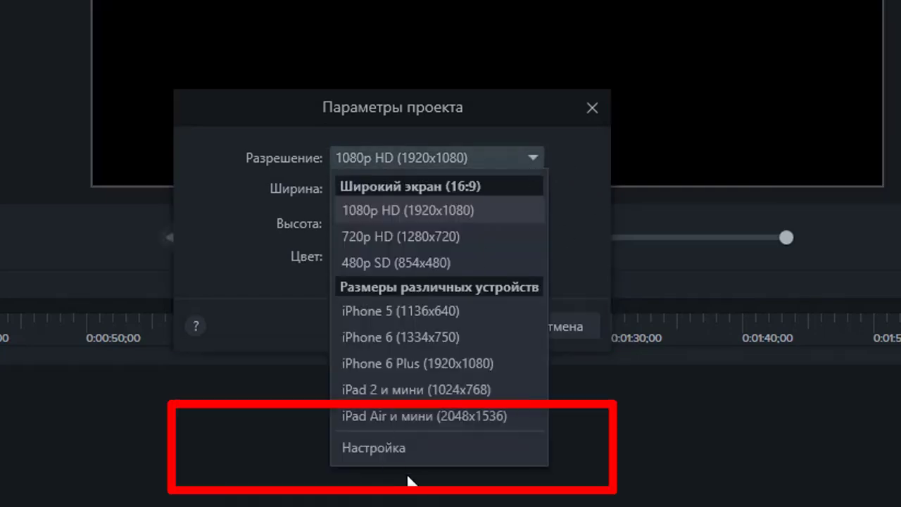
{"action": "left_click", "coordinate": [415, 447]}
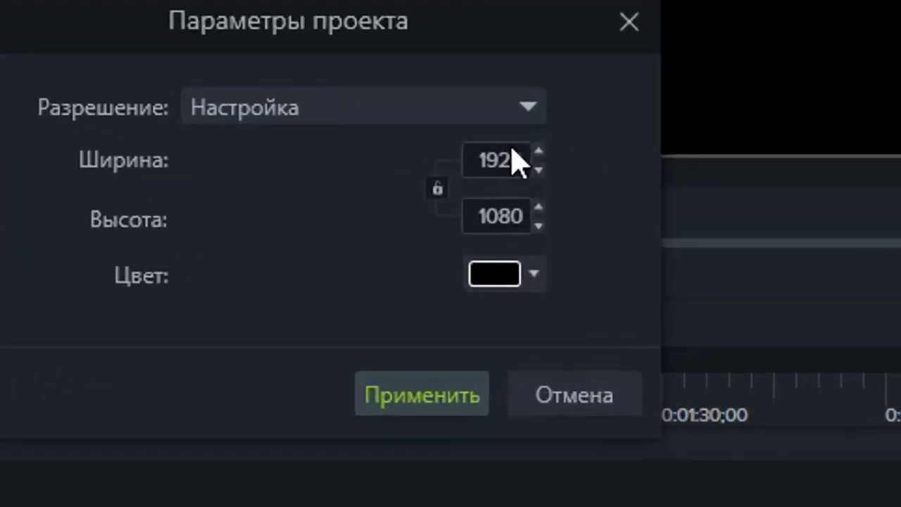
{"action": "left_click", "coordinate": [467, 147]}
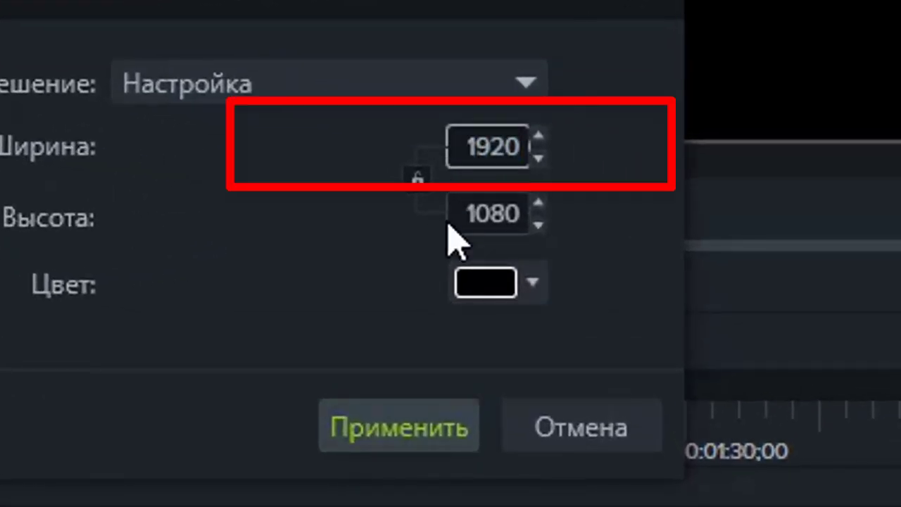
{"action": "type", "text": "1080"}
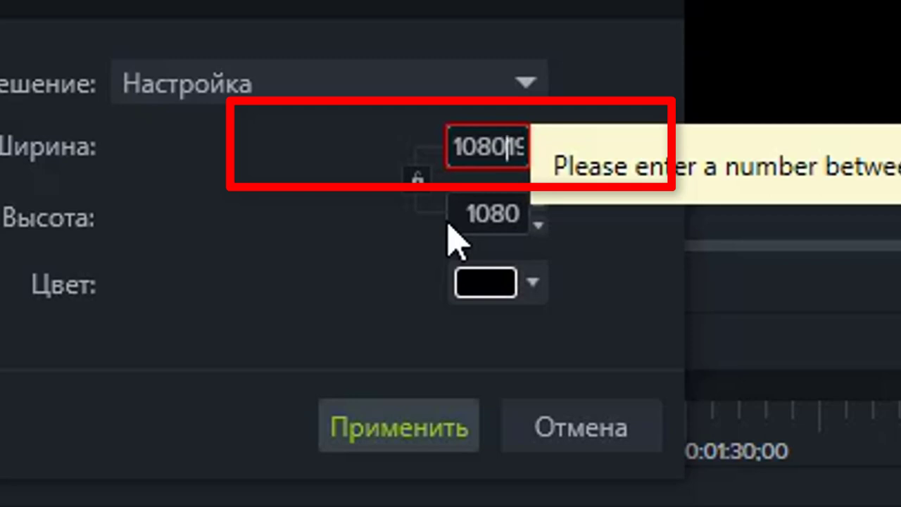
{"action": "key", "text": "BackSpace"}
{"action": "key", "text": "BackSpace"}
{"action": "key", "text": "BackSpace"}
{"action": "key", "text": "BackSpace"}
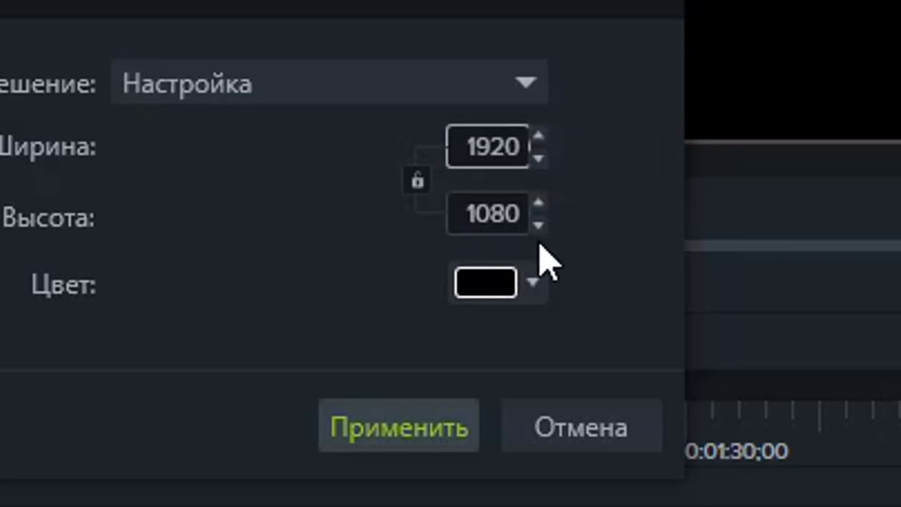
Set the custom project width to 1080 and apply it for a square canvas.
{"action": "left_click_drag", "start_coordinate": [523, 148], "coordinate": [448, 152]}
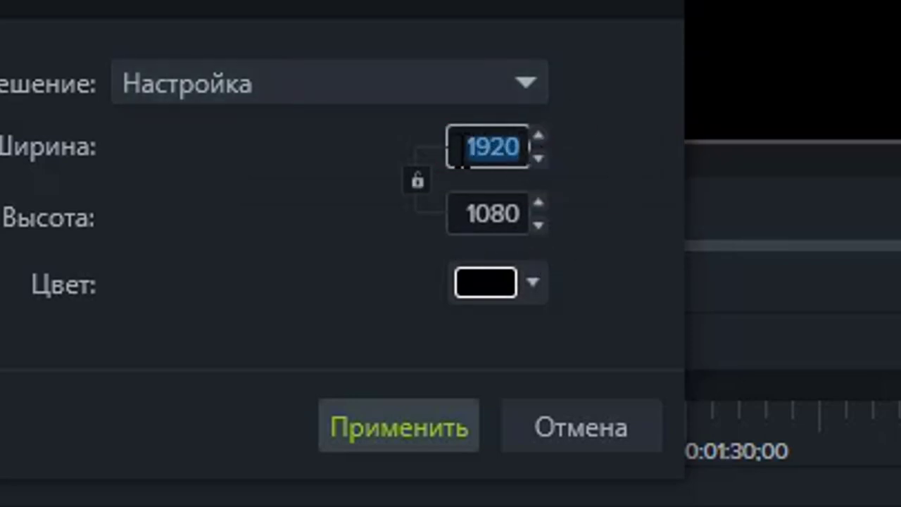
{"action": "type", "text": "1"}
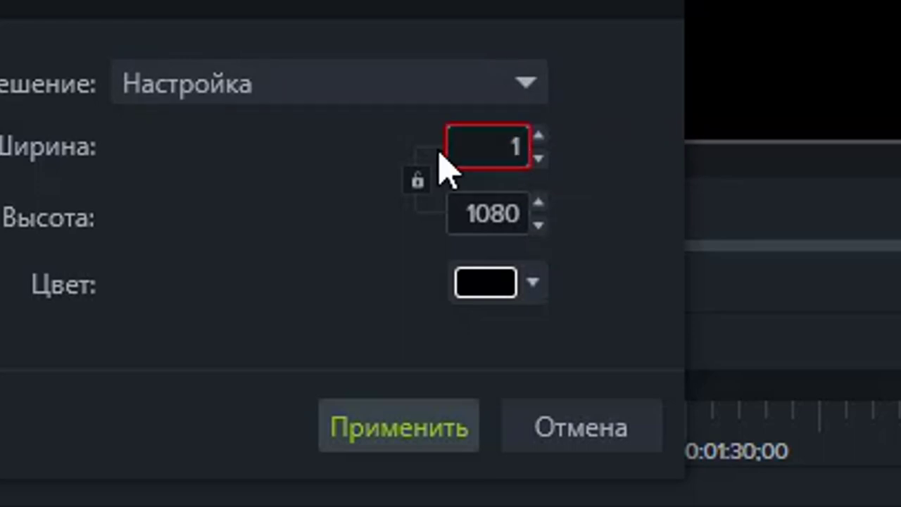
{"action": "type", "text": "080"}
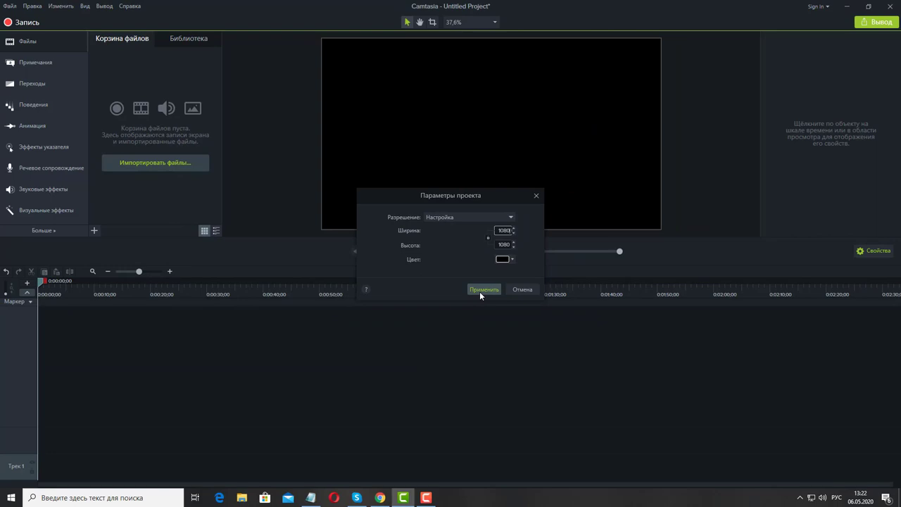
{"action": "left_click", "coordinate": [433, 360]}
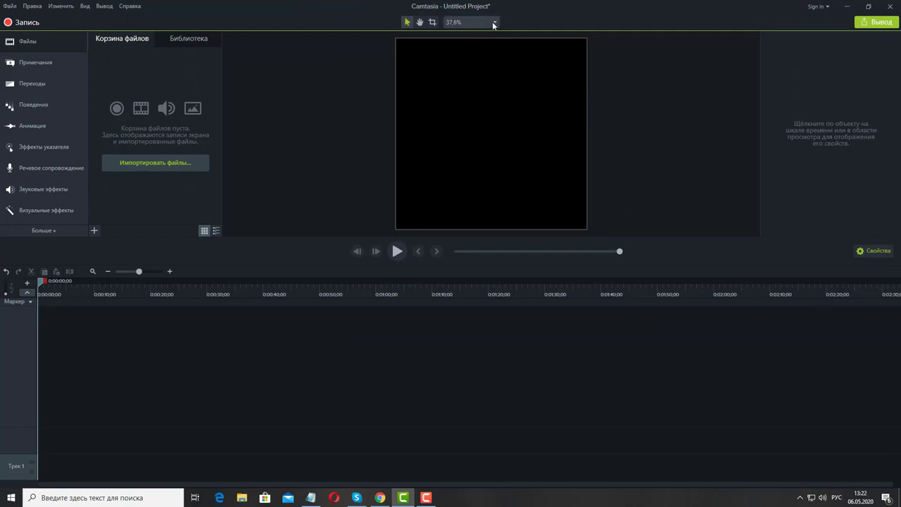
Return the project resolution to the 1080p HD (1920x1080) preset and apply it.
{"action": "left_click", "coordinate": [495, 22]}
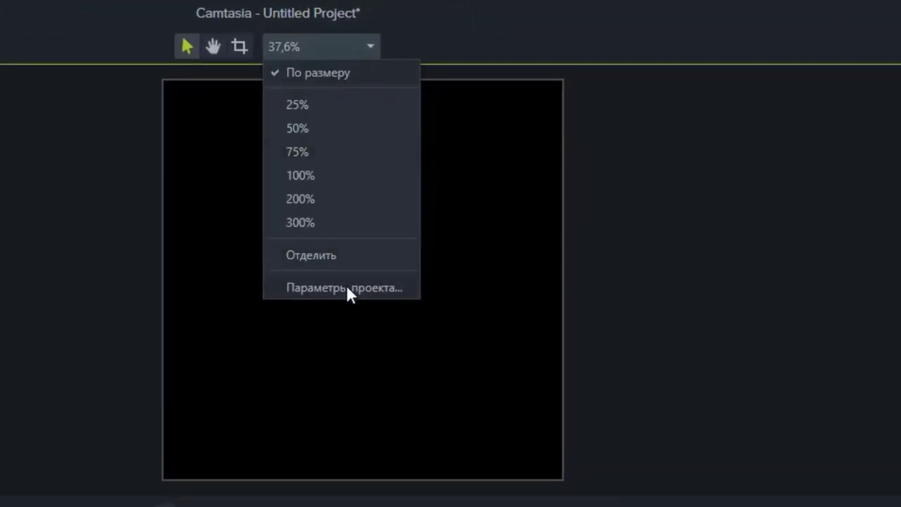
{"action": "left_click", "coordinate": [347, 286]}
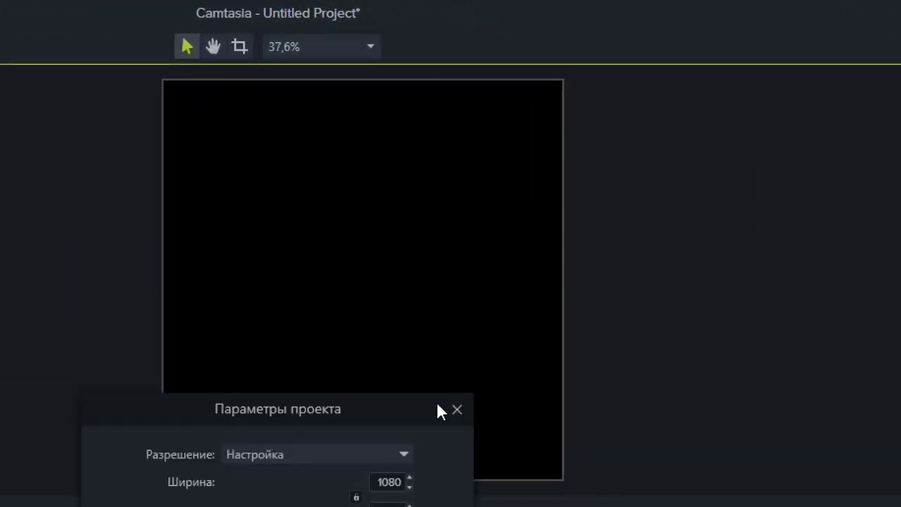
{"action": "left_click", "coordinate": [400, 454]}
{"action": "left_click", "coordinate": [342, 505]}
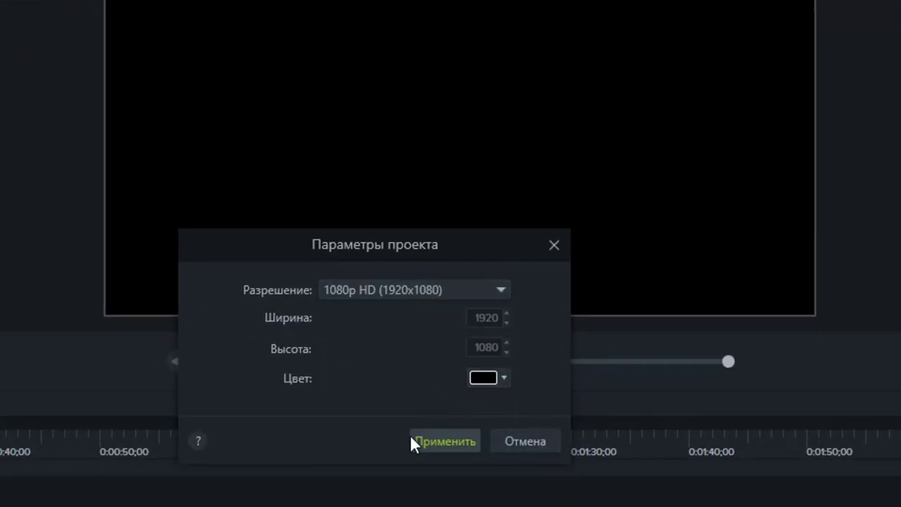
{"action": "left_click", "coordinate": [444, 444]}
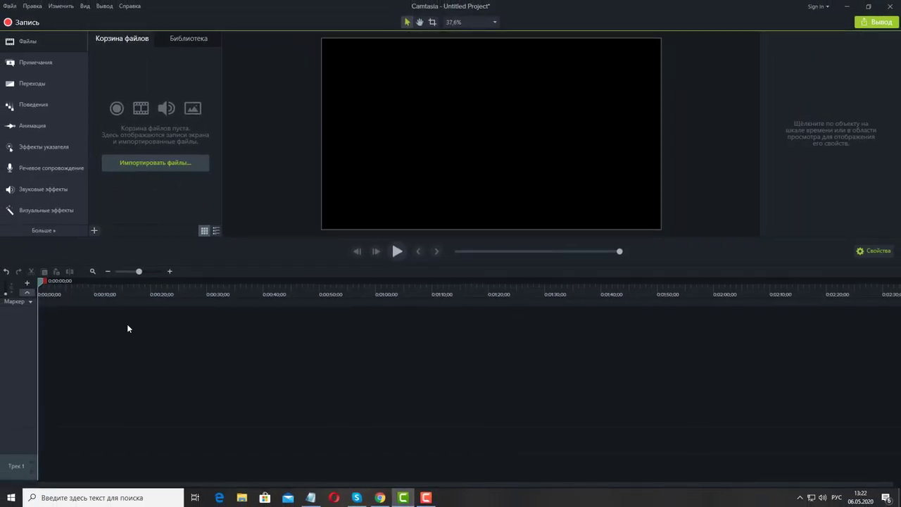
Switch to File Explorer and open the "Новый Афон" folder inside the desktop folder "юг".
{"action": "left_click", "coordinate": [241, 498]}
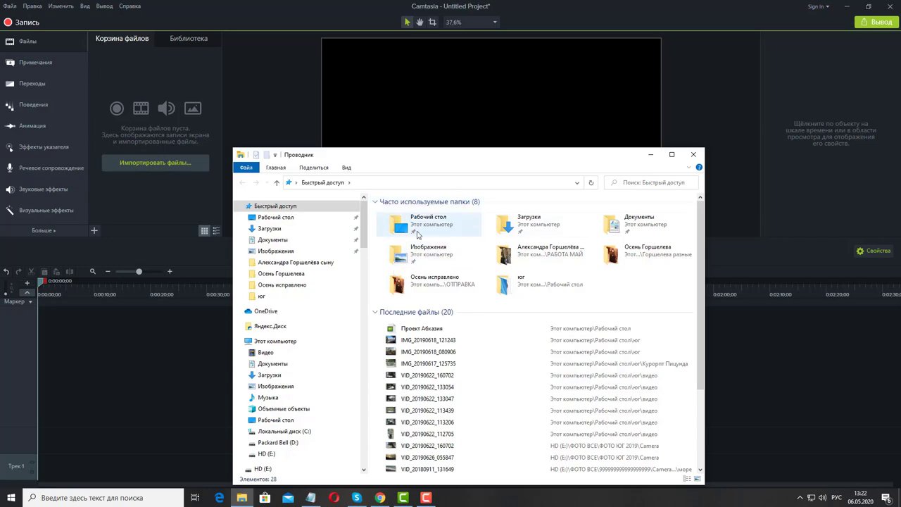
{"action": "double_click", "coordinate": [424, 231]}
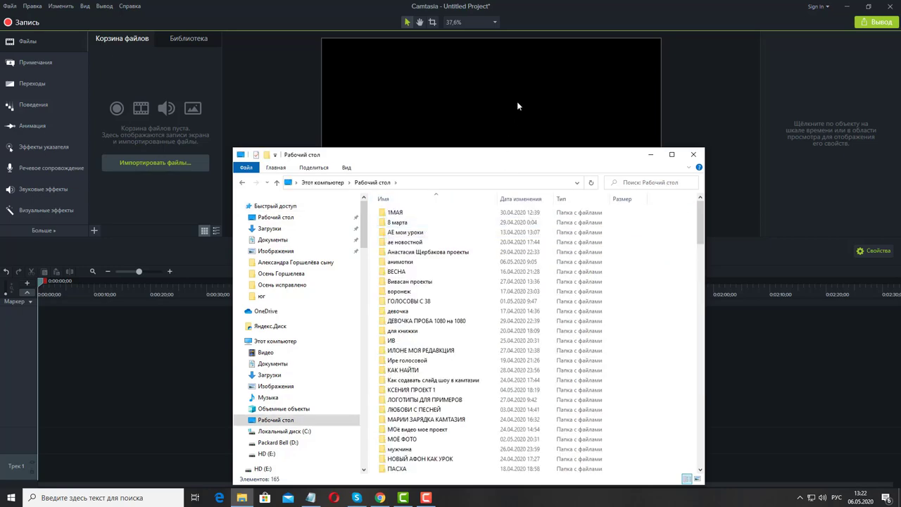
{"action": "left_click_drag", "start_coordinate": [525, 162], "coordinate": [612, 37]}
{"action": "scroll", "coordinate": [572, 225], "scroll_direction": "down", "scroll_amount": 12}
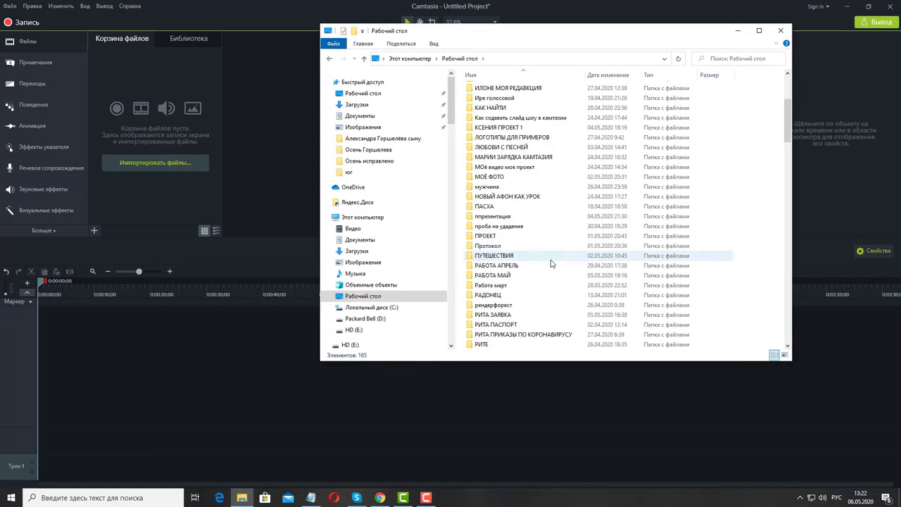
{"action": "scroll", "coordinate": [528, 264], "scroll_direction": "down", "scroll_amount": 2}
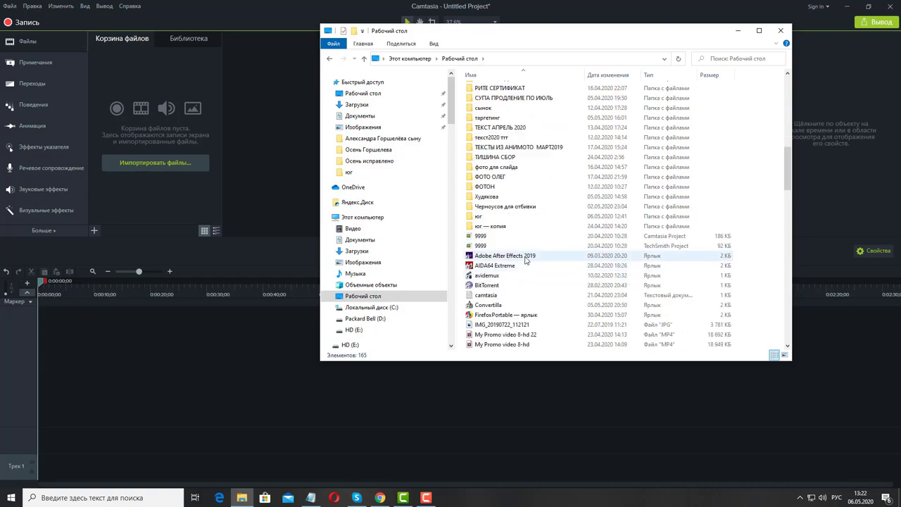
{"action": "double_click", "coordinate": [491, 219]}
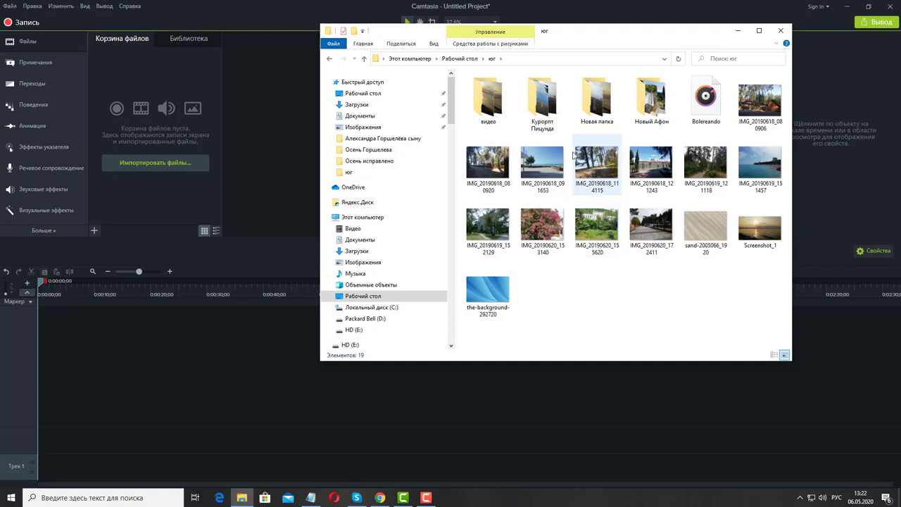
{"action": "double_click", "coordinate": [652, 104]}
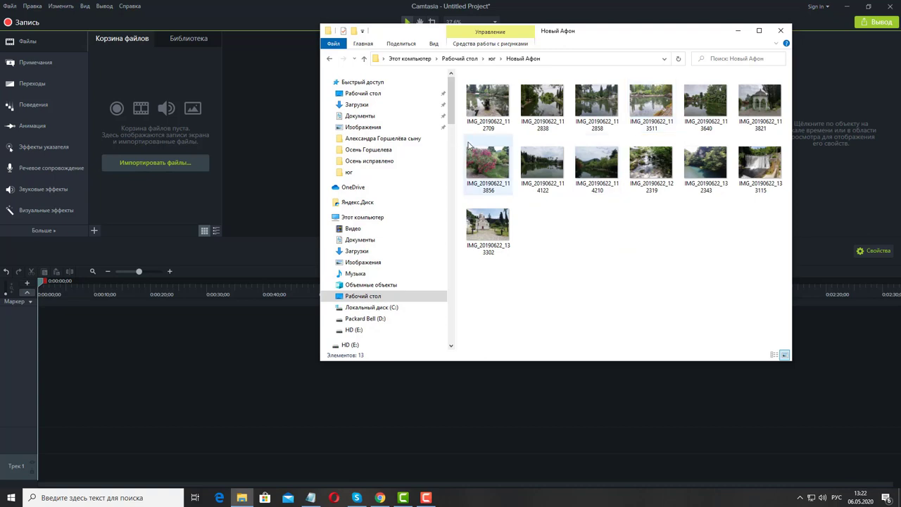
Select all the photos in the "Новый Афон" folder and place them in a row on track 2 of the timeline.
{"action": "left_click", "coordinate": [493, 101]}
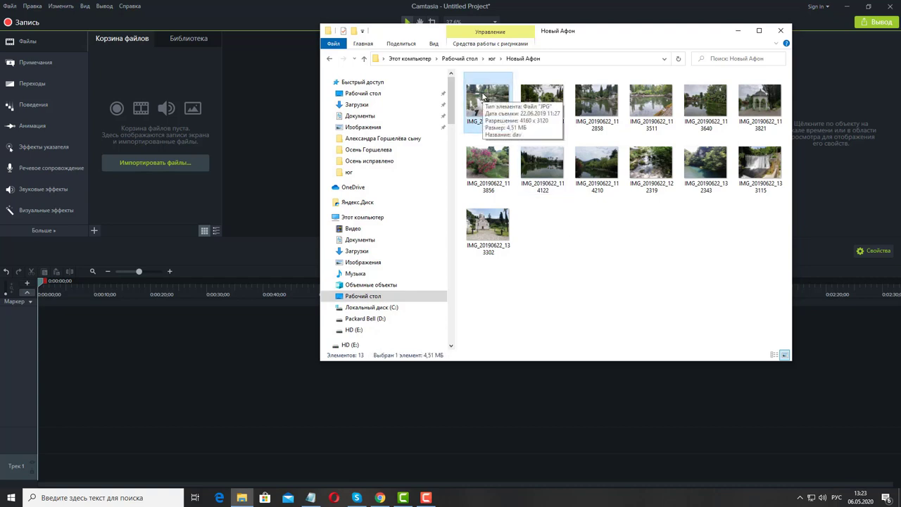
{"action": "key", "text": "ctrl+a"}
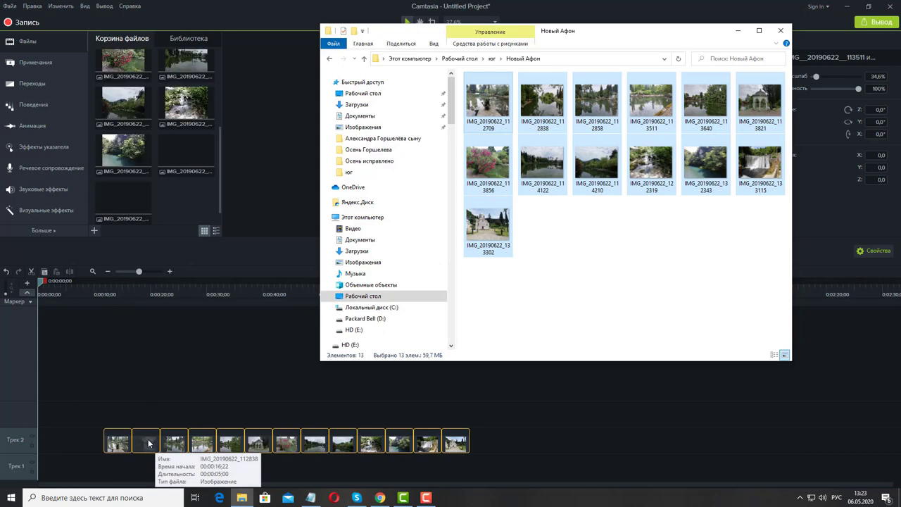
{"action": "left_click_drag", "start_coordinate": [148, 444], "coordinate": [146, 443]}
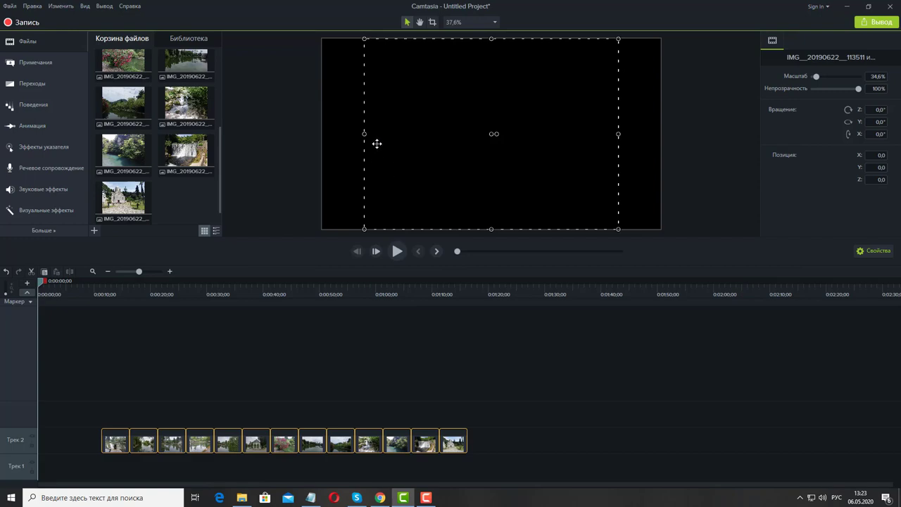
Move the playhead to a lake photo near 0:00:47 and enlarge all selected photos to 46.2% scale, filling the canvas width.
{"action": "left_click", "coordinate": [303, 296]}
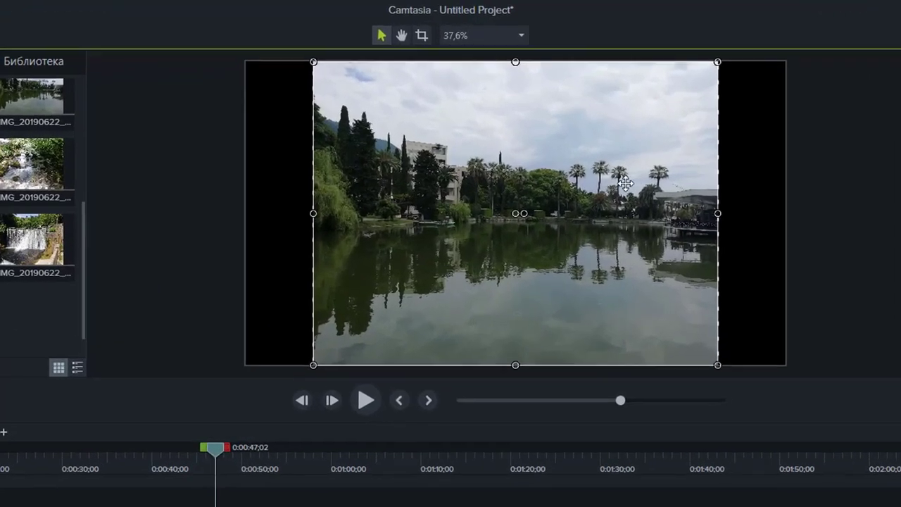
{"action": "left_click", "coordinate": [403, 226]}
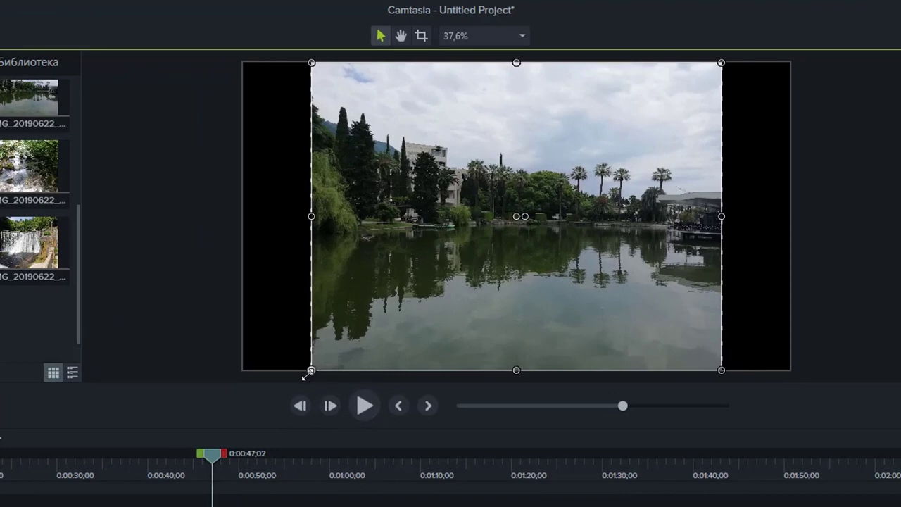
{"action": "left_click_drag", "start_coordinate": [307, 377], "coordinate": [240, 421]}
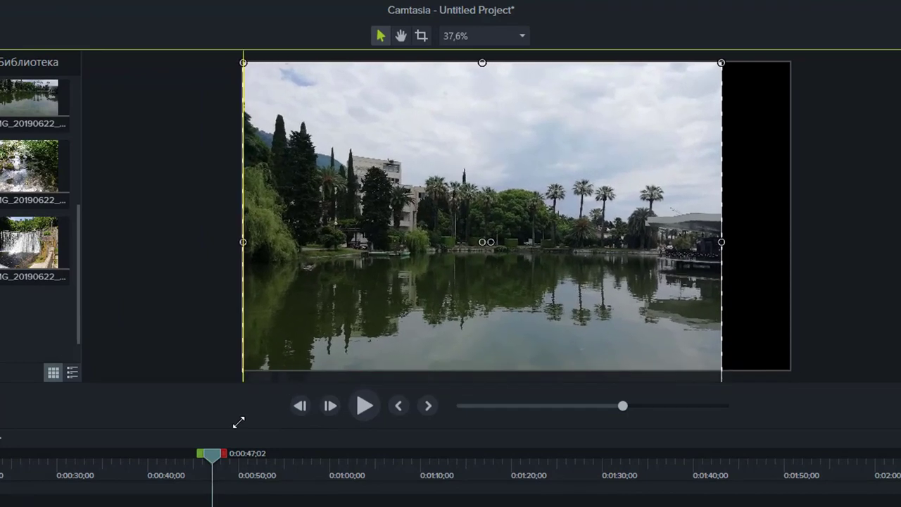
{"action": "left_click_drag", "start_coordinate": [720, 62], "coordinate": [784, 30]}
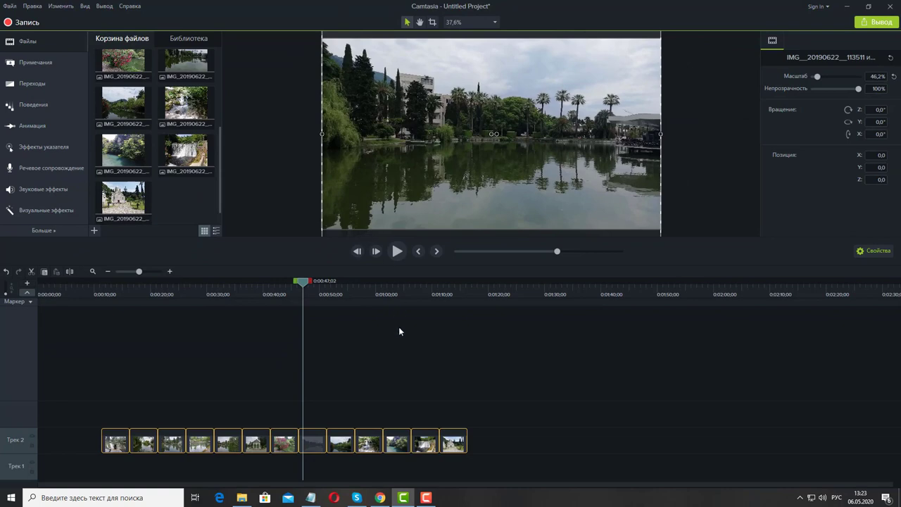
Check the framing on other photos and shift all selected photos down to a Y position of about -114.4.
{"action": "left_click", "coordinate": [388, 295]}
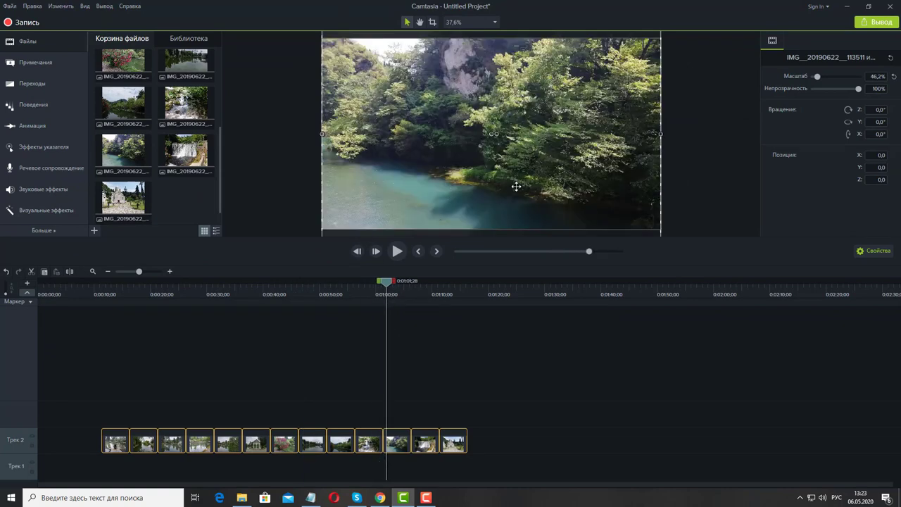
{"action": "left_click", "coordinate": [461, 295]}
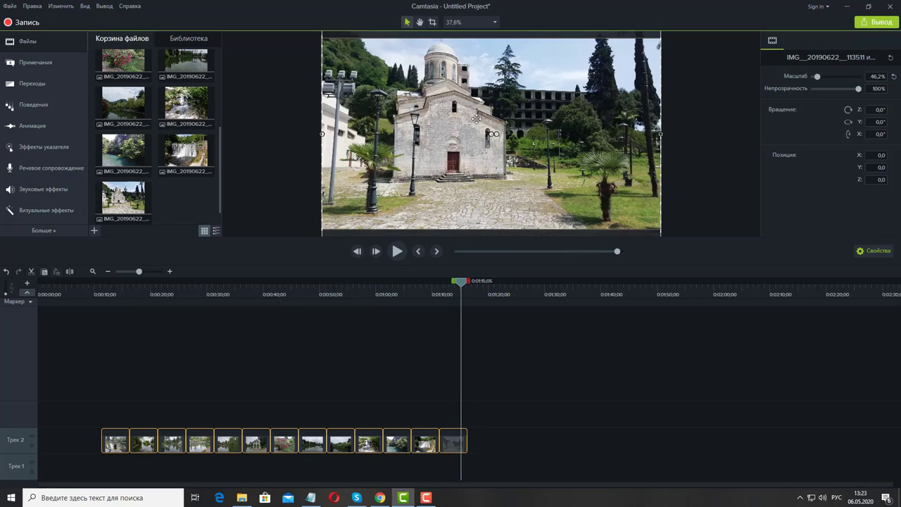
{"action": "left_click_drag", "start_coordinate": [477, 119], "coordinate": [472, 138]}
{"action": "left_click", "coordinate": [128, 295]}
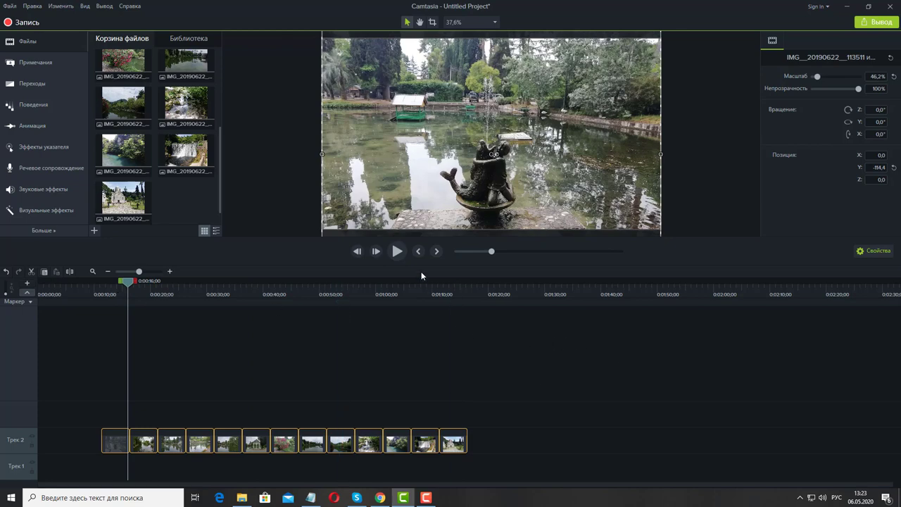
Select only the first photo, with the mermaid fountain, then move it and scale it down on the canvas.
{"action": "left_click", "coordinate": [394, 165]}
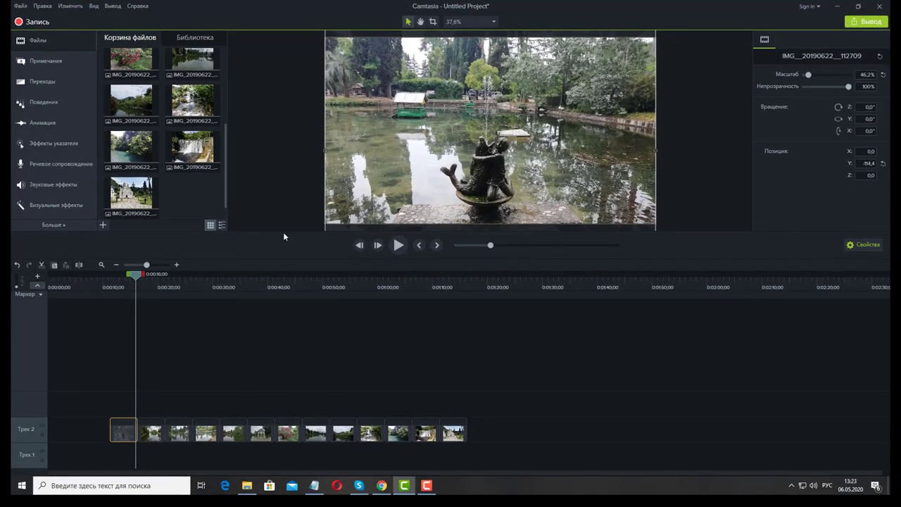
{"action": "left_click", "coordinate": [117, 288]}
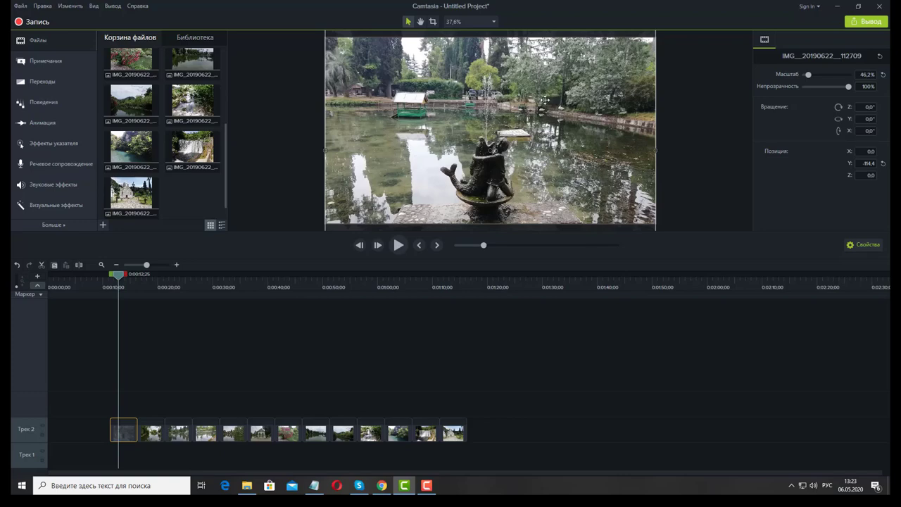
{"action": "left_click_drag", "start_coordinate": [540, 99], "coordinate": [503, 161]}
{"action": "left_click_drag", "start_coordinate": [448, 199], "coordinate": [597, 82]}
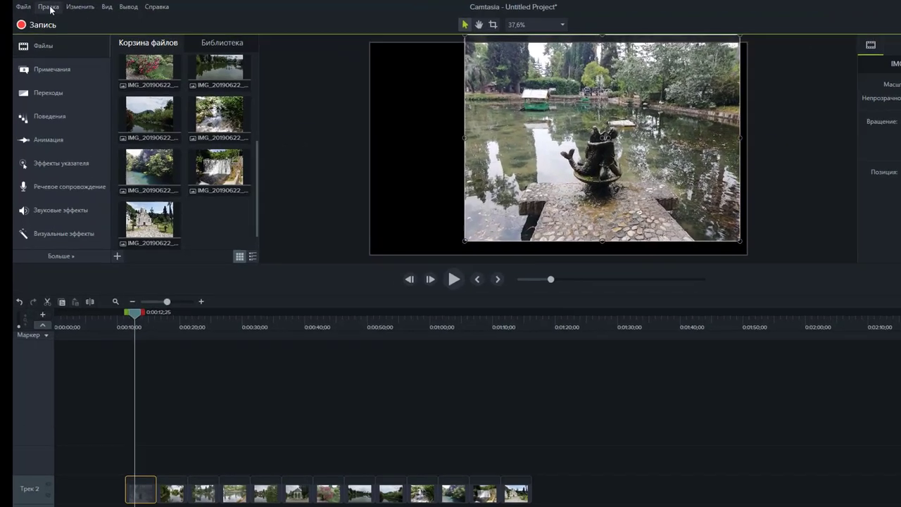
Undo the mermaid fountain photo's canvas edits and the earlier downward shift and enlargement applied to all photos.
{"action": "left_click", "coordinate": [50, 6]}
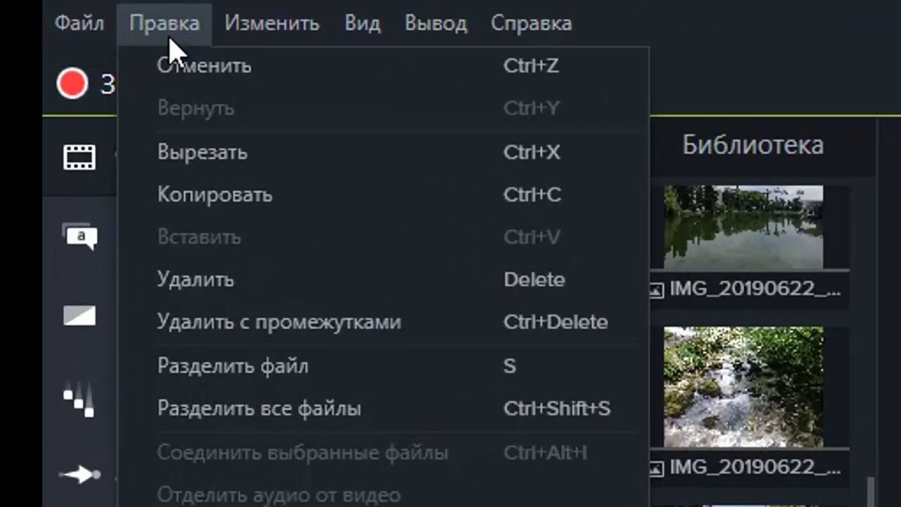
{"action": "left_click", "coordinate": [45, 19]}
{"action": "left_click", "coordinate": [212, 31]}
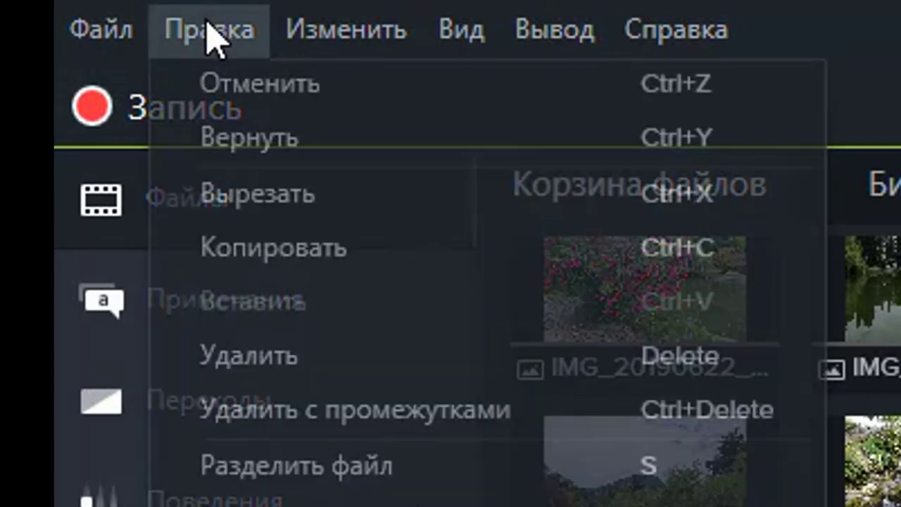
{"action": "left_click", "coordinate": [238, 83]}
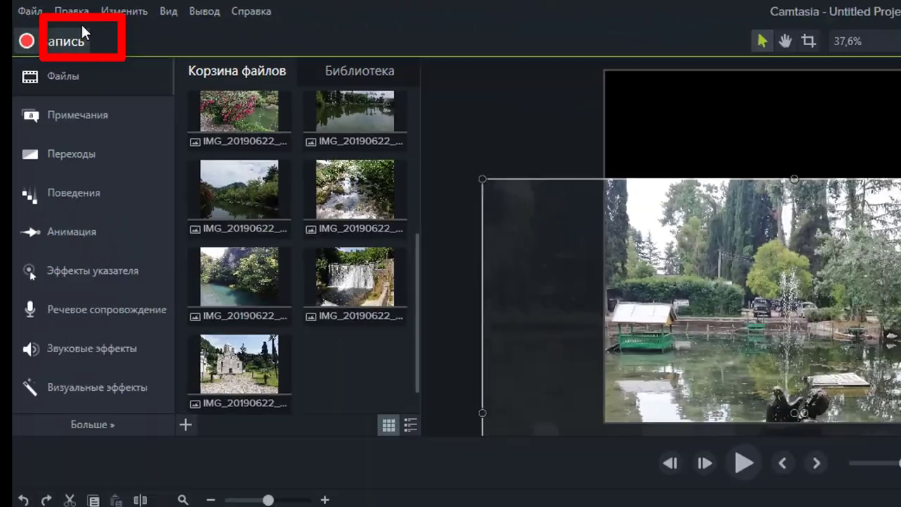
{"action": "left_click", "coordinate": [72, 11]}
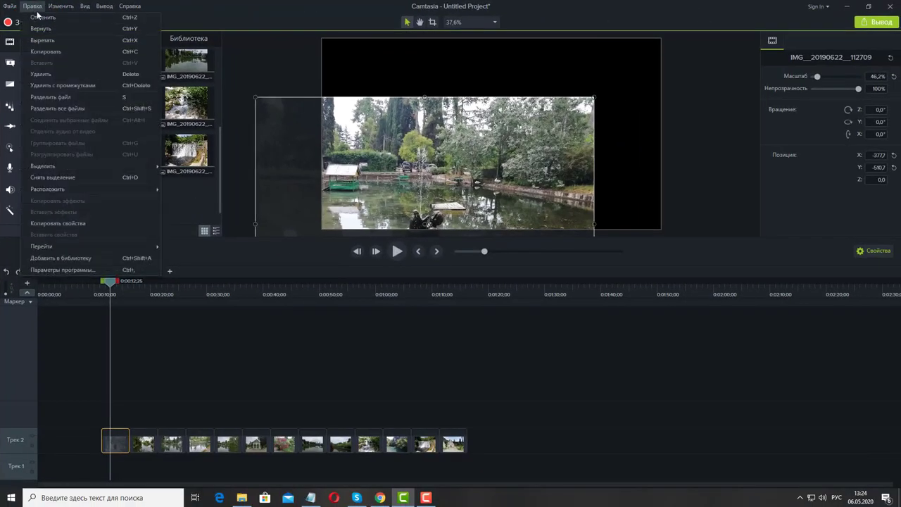
{"action": "left_click", "coordinate": [90, 34]}
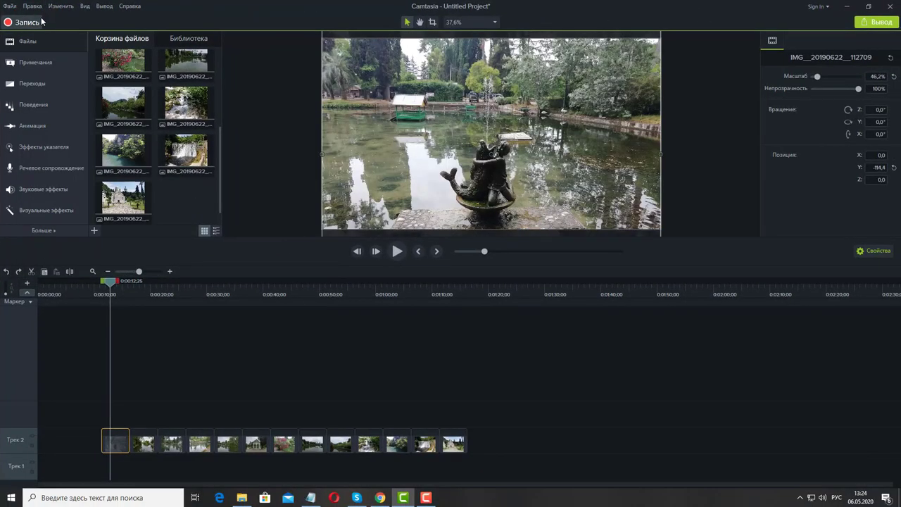
{"action": "left_click", "coordinate": [44, 7]}
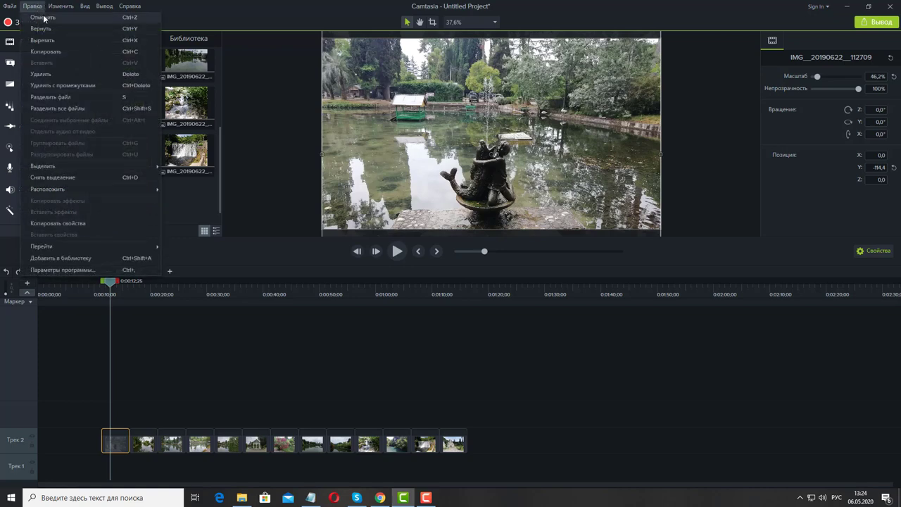
{"action": "left_click", "coordinate": [45, 17]}
{"action": "left_click", "coordinate": [34, 8]}
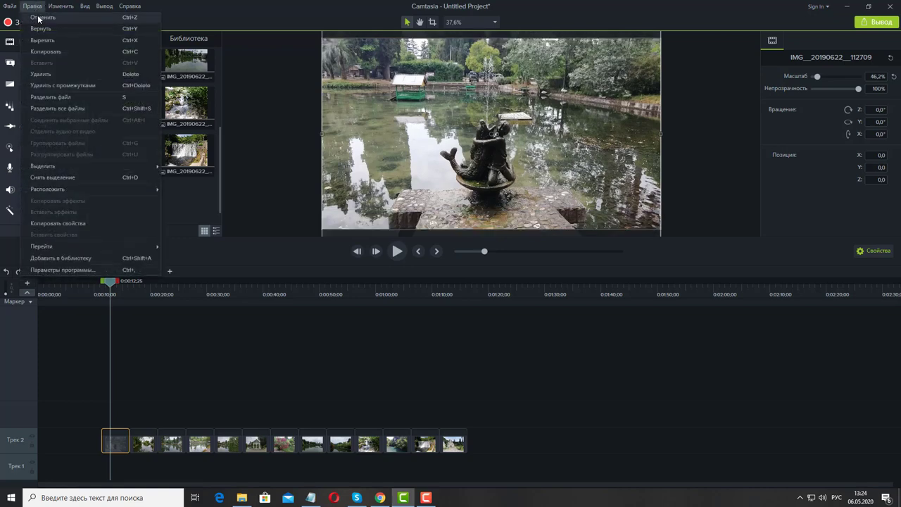
{"action": "left_click", "coordinate": [40, 19]}
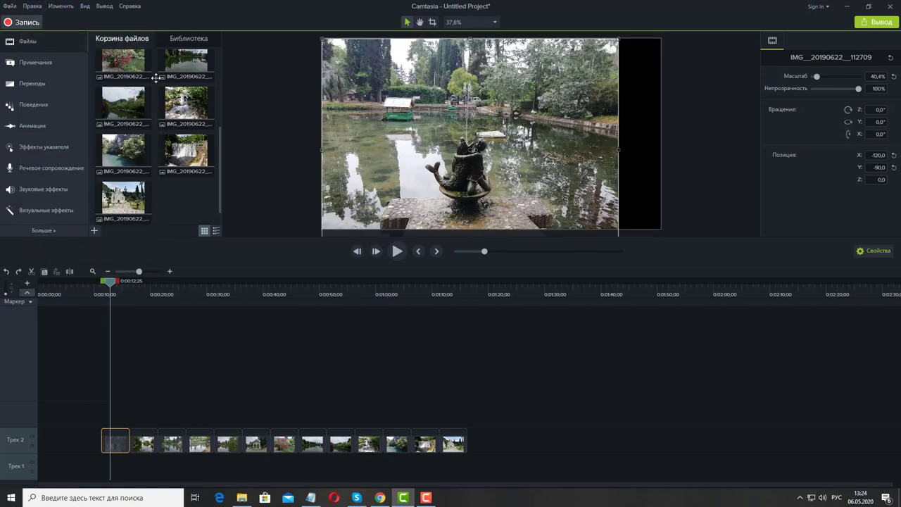
{"action": "left_click", "coordinate": [33, 7]}
{"action": "left_click", "coordinate": [45, 17]}
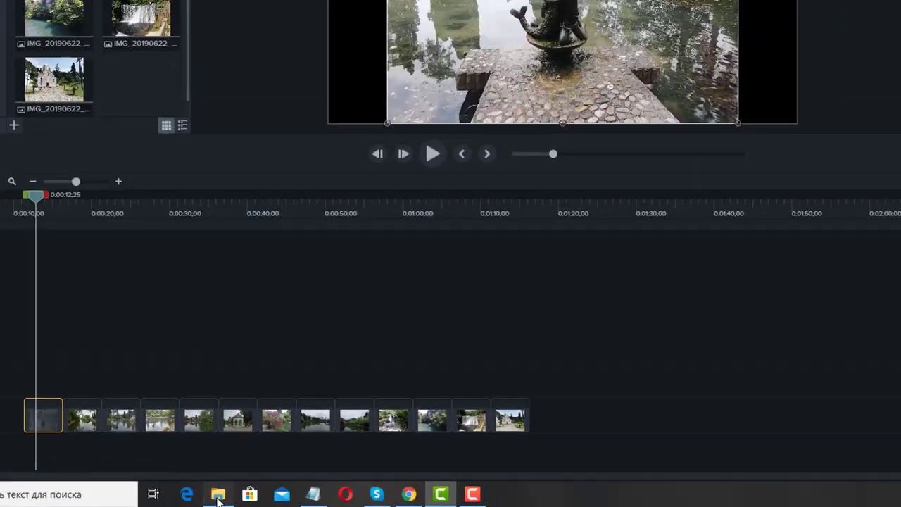
Switch to File Explorer, go up to the "юг" folder and place the-background-292720 image on track 1 beneath the first photo.
{"action": "left_click", "coordinate": [218, 497]}
{"action": "left_click", "coordinate": [521, 60]}
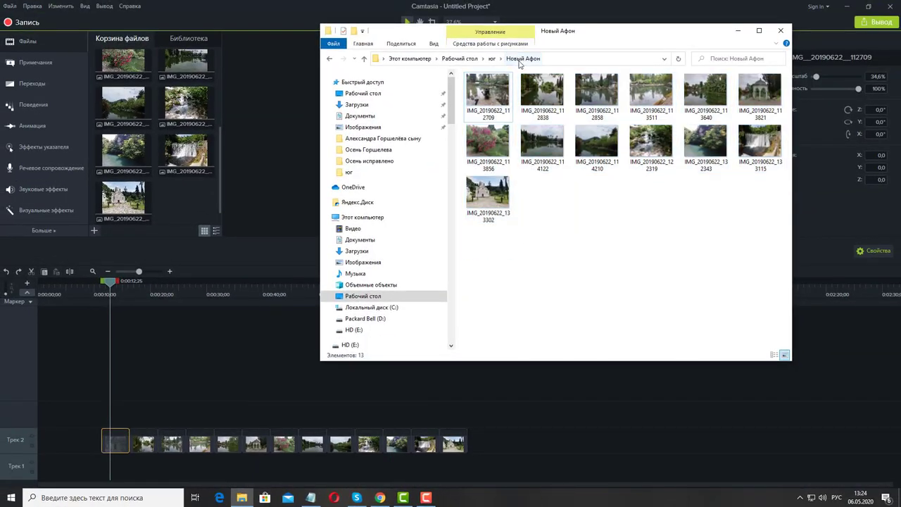
{"action": "left_click", "coordinate": [493, 60]}
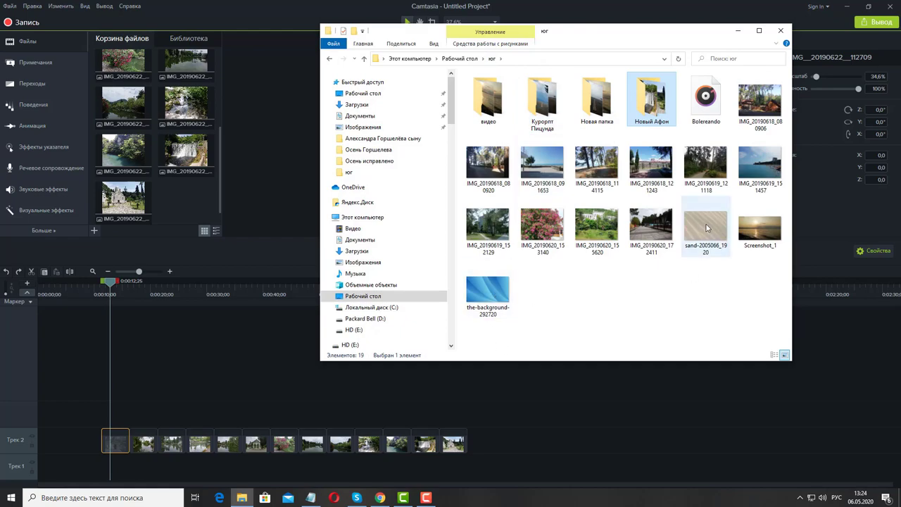
{"action": "left_click_drag", "start_coordinate": [493, 294], "coordinate": [114, 467]}
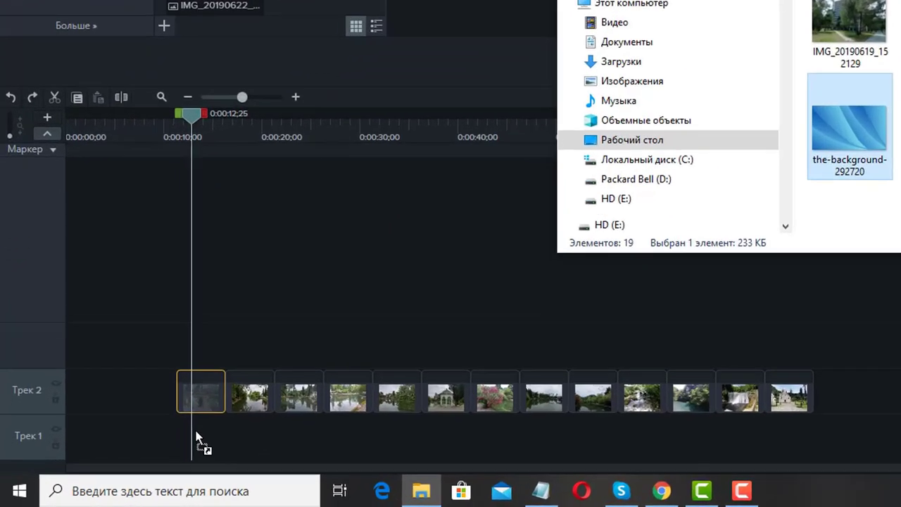
{"action": "left_click_drag", "start_coordinate": [199, 441], "coordinate": [228, 449]}
Match the background clip to the first photo's length on the timeline and enlarge it to 101.6% scale, filling the canvas.
{"action": "left_click_drag", "start_coordinate": [272, 428], "coordinate": [237, 420]}
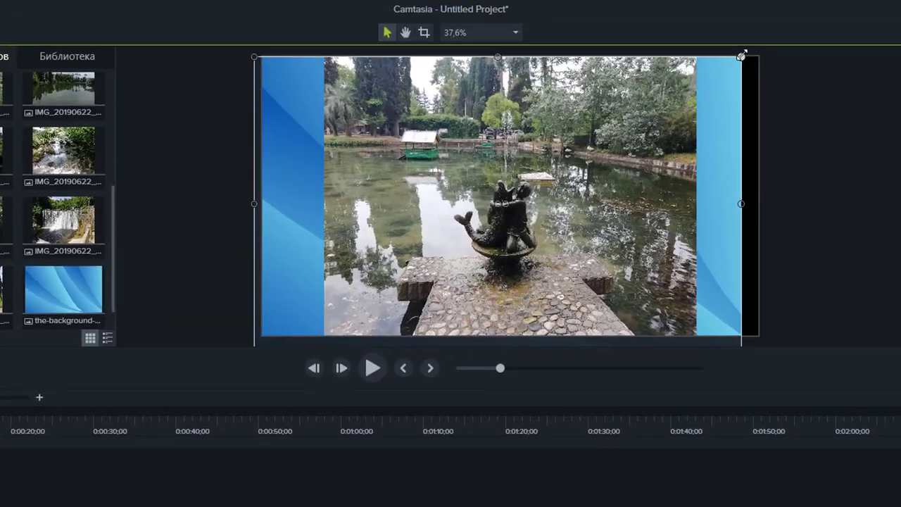
{"action": "left_click_drag", "start_coordinate": [758, 46], "coordinate": [758, 47]}
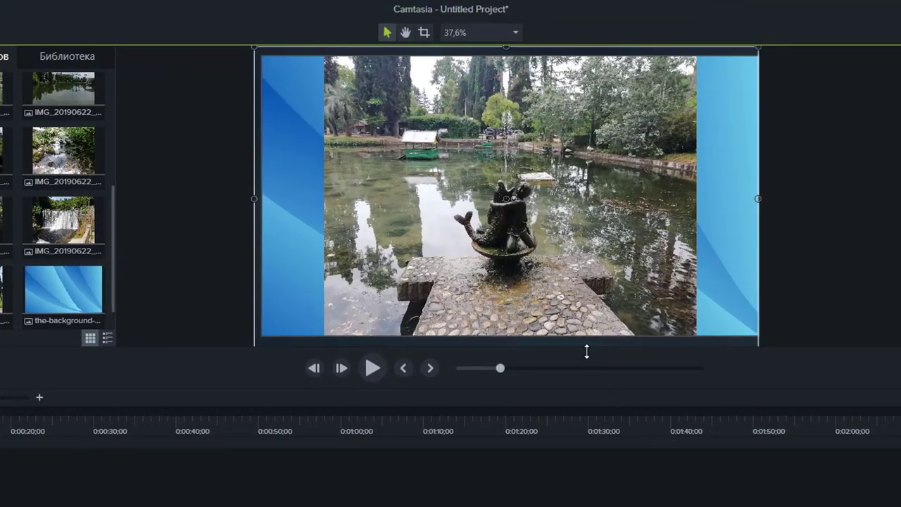
{"action": "left_click", "coordinate": [546, 255]}
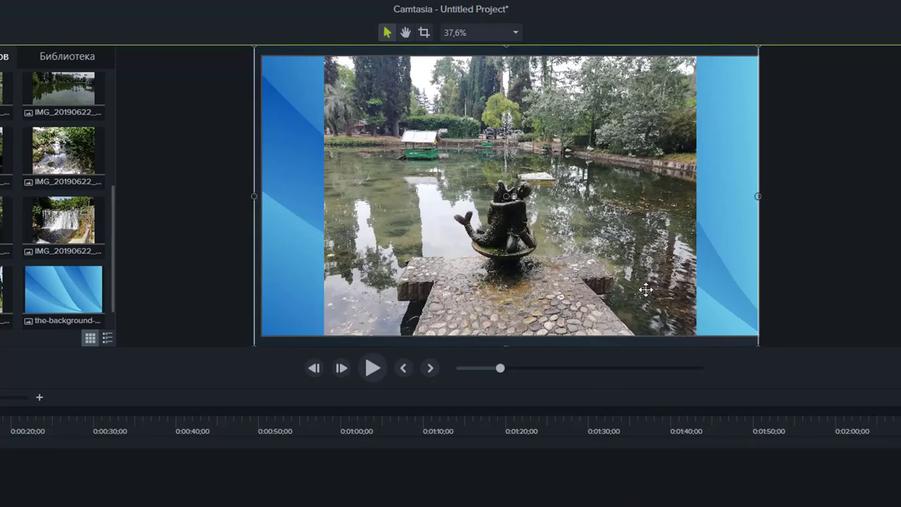
Scale down the mermaid fountain photo and place it in the upper-left corner of the canvas.
{"action": "left_click", "coordinate": [670, 320]}
{"action": "left_click_drag", "start_coordinate": [693, 333], "coordinate": [533, 211]}
{"action": "left_click_drag", "start_coordinate": [462, 166], "coordinate": [400, 167]}
Scale down the overlaid canal photo and place it in the lower-right part of the canvas.
{"action": "left_click", "coordinate": [516, 197]}
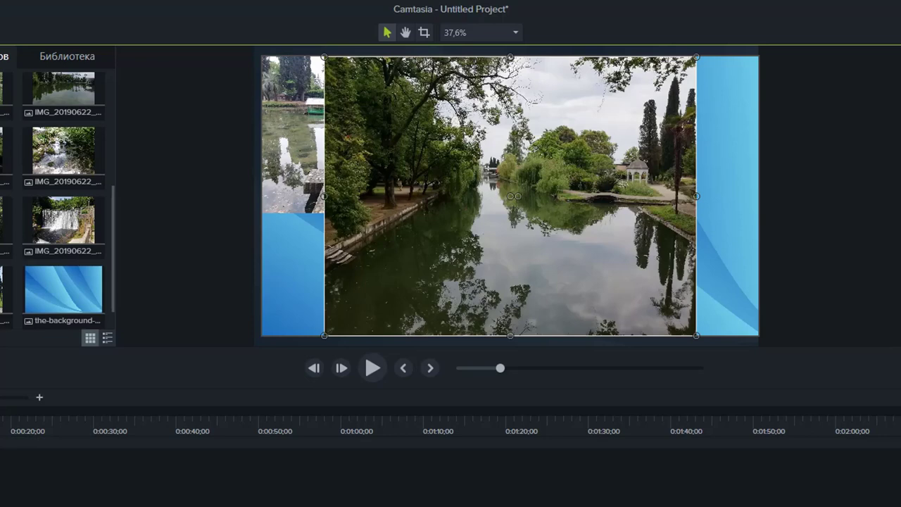
{"action": "left_click_drag", "start_coordinate": [696, 337], "coordinate": [534, 211]}
{"action": "left_click_drag", "start_coordinate": [424, 164], "coordinate": [647, 248]}
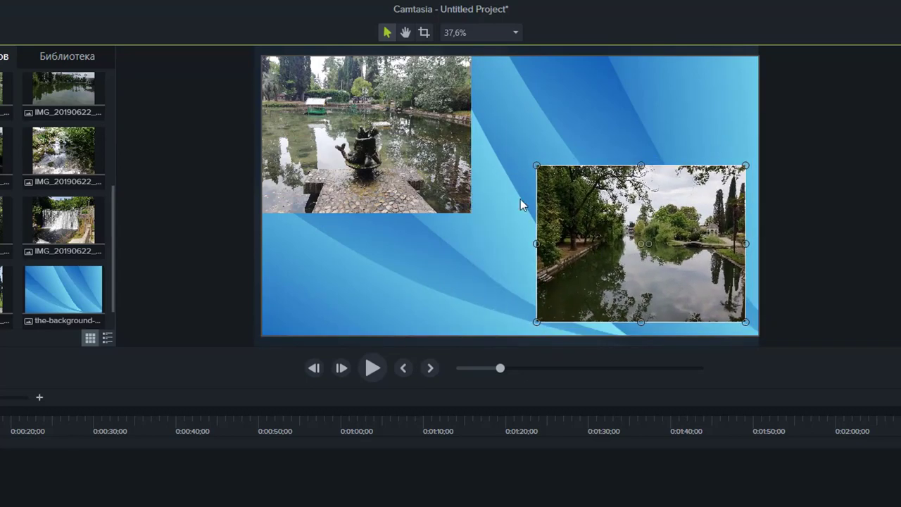
Shrink the mermaid fountain photo further to 17.3% scale and shift it right to about X -501.6, Y 270.0.
{"action": "left_click", "coordinate": [448, 176]}
{"action": "left_click_drag", "start_coordinate": [471, 213], "coordinate": [447, 195]}
{"action": "left_click_drag", "start_coordinate": [378, 144], "coordinate": [405, 145]}
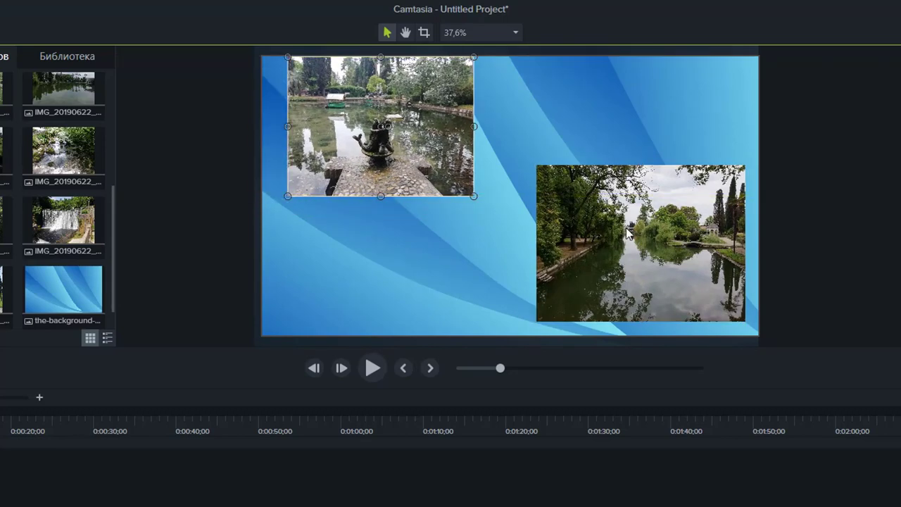
Move the canal photo directly below the fountain photo, at about X -501.6, Y -281.6, and scale it down to 16.6%.
{"action": "left_click_drag", "start_coordinate": [630, 219], "coordinate": [440, 202]}
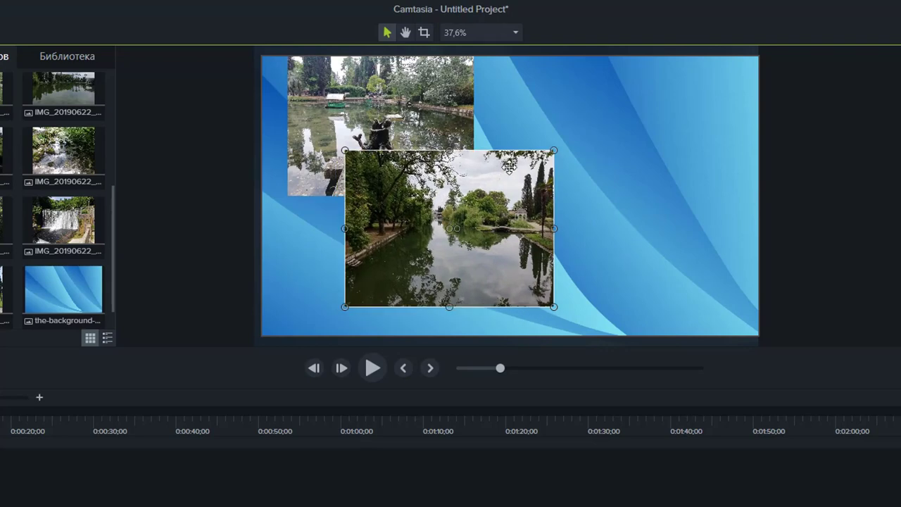
{"action": "left_click_drag", "start_coordinate": [556, 149], "coordinate": [523, 173]}
{"action": "left_click_drag", "start_coordinate": [473, 231], "coordinate": [424, 259]}
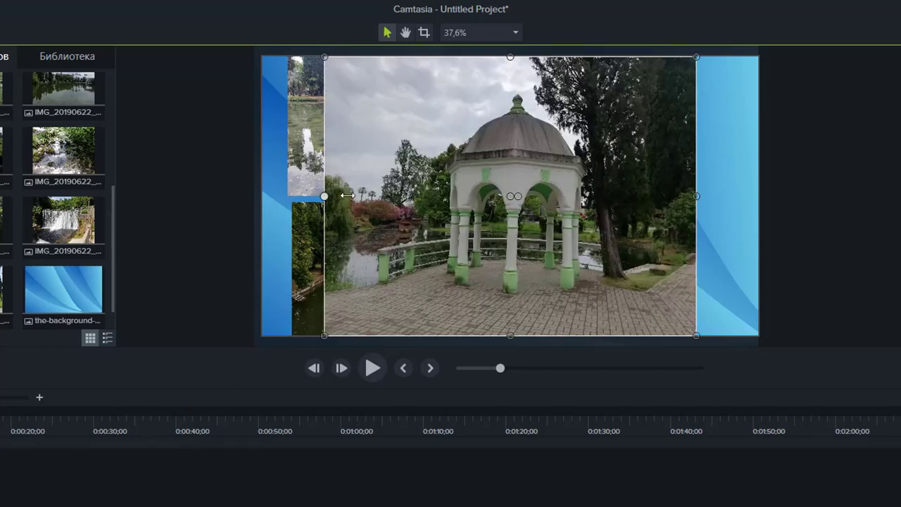
Scale the gazebo photo down to 20.7% and place it on the canvas's right side at about X 480.7.
{"action": "left_click_drag", "start_coordinate": [347, 195], "coordinate": [474, 195]}
{"action": "left_click_drag", "start_coordinate": [508, 224], "coordinate": [556, 222]}
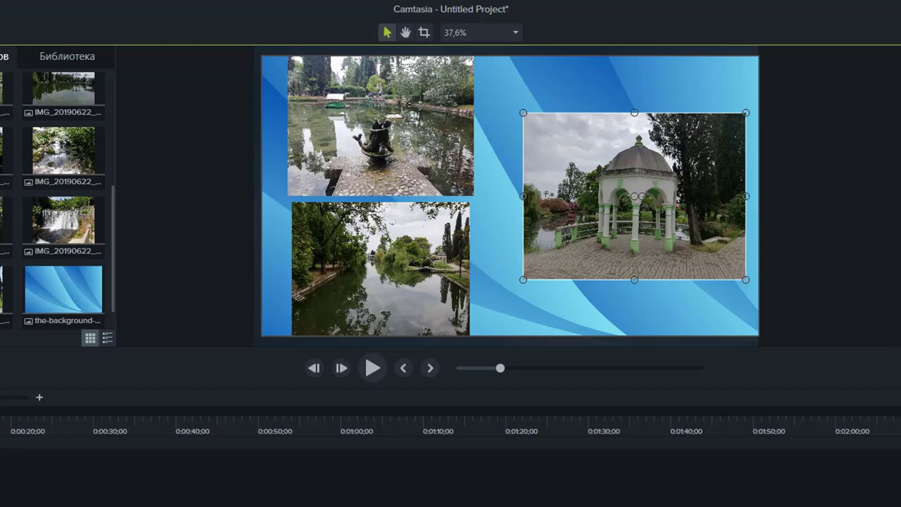
Return the gazebo photo to its gap on track 2 and move the canal photo to track 1, right after the background.
{"action": "left_click_drag", "start_coordinate": [117, 465], "coordinate": [257, 441]}
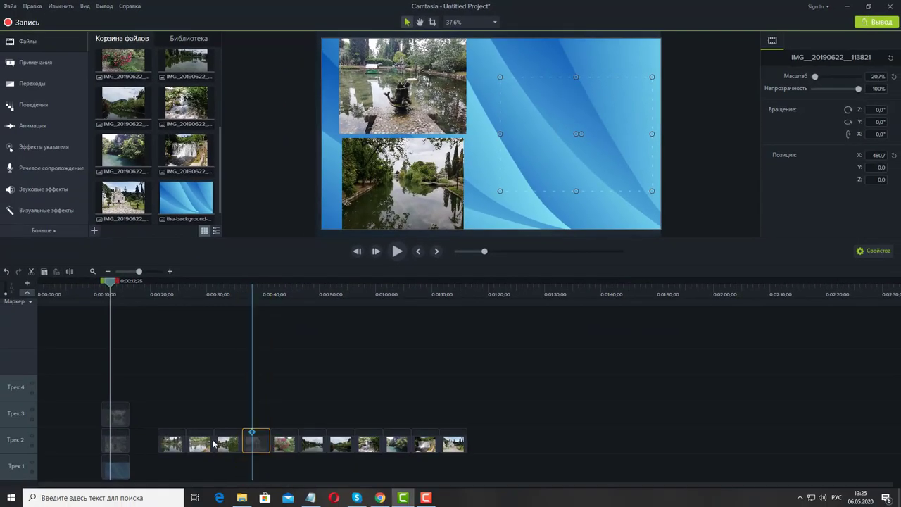
{"action": "left_click_drag", "start_coordinate": [117, 416], "coordinate": [149, 470]}
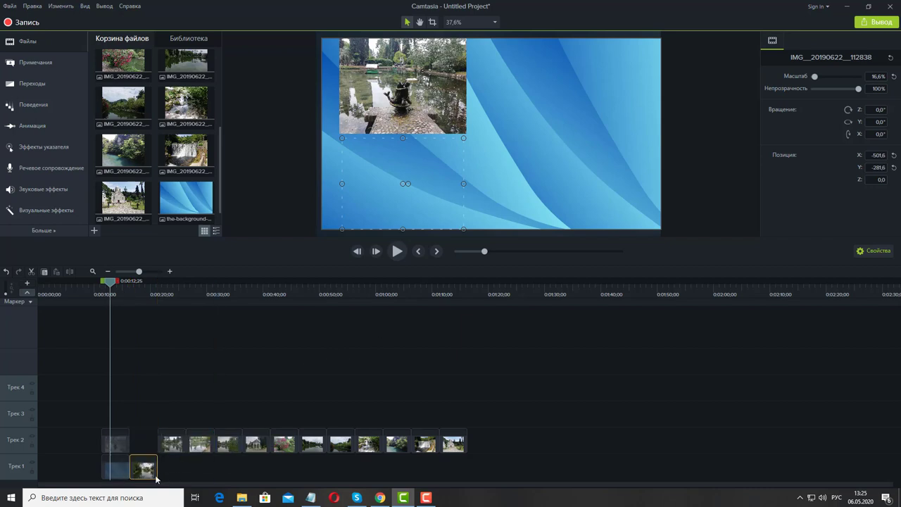
Cut the blue background clip from track 1.
{"action": "left_click", "coordinate": [110, 473]}
{"action": "right_click", "coordinate": [116, 469]}
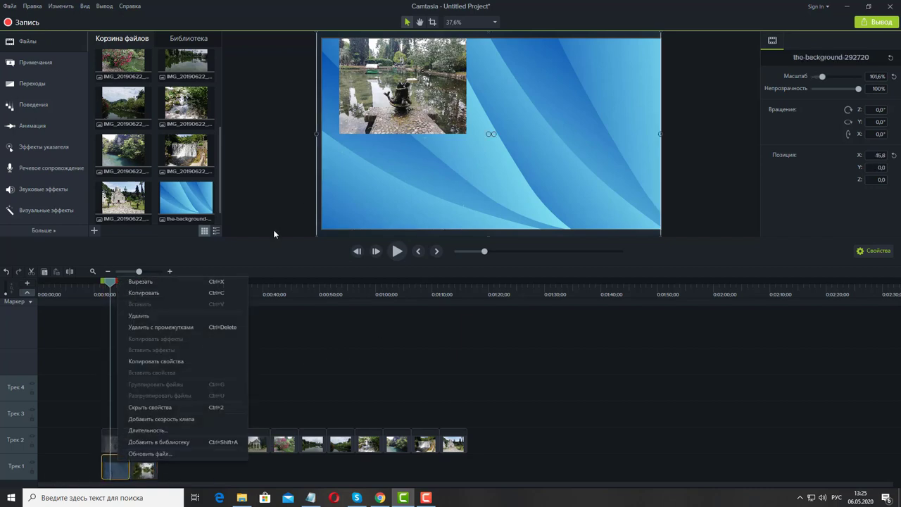
{"action": "left_click", "coordinate": [159, 281]}
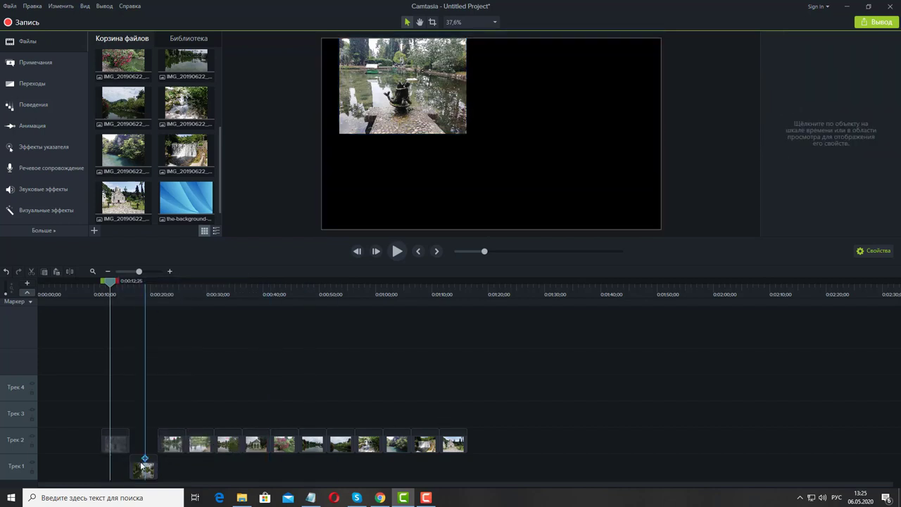
Enlarge the mermaid fountain photo to 46.2% scale at X 0.0, Y about -106.2, and move its clip to the start of track 2.
{"action": "left_click", "coordinate": [120, 296]}
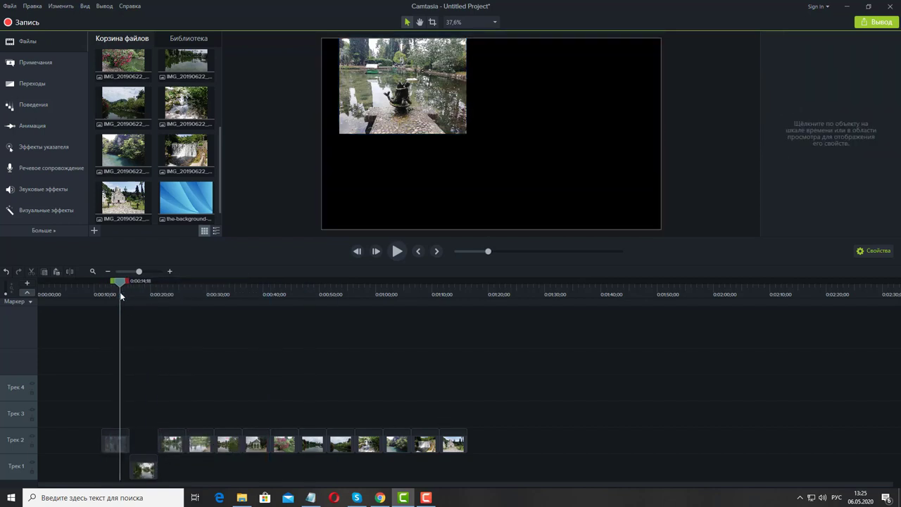
{"action": "left_click", "coordinate": [394, 92]}
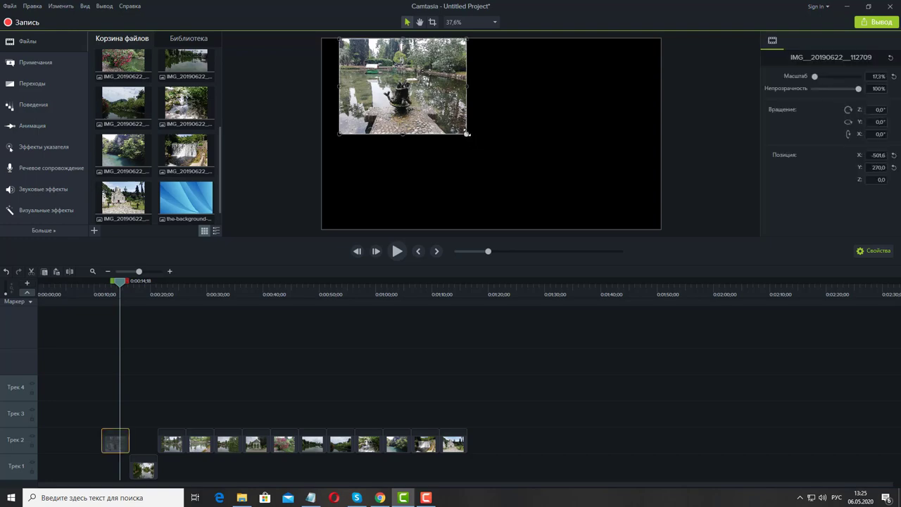
{"action": "left_click_drag", "start_coordinate": [467, 133], "coordinate": [665, 202]}
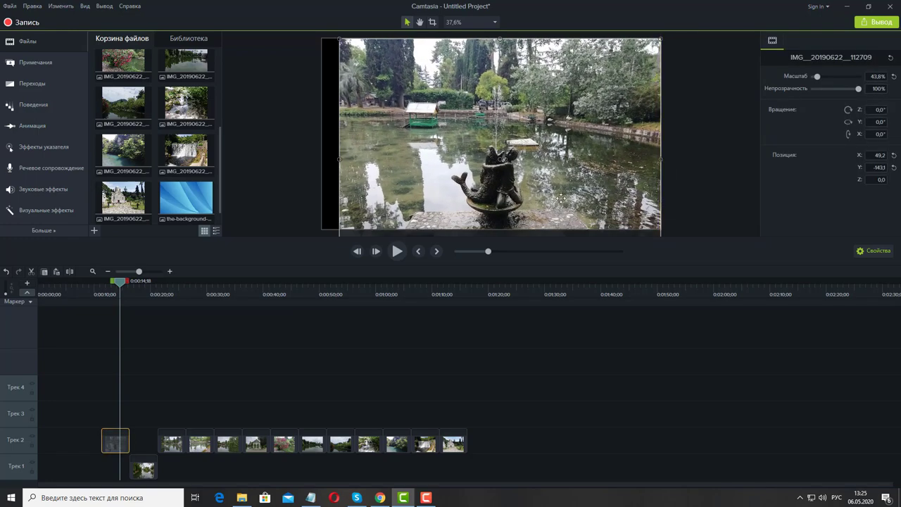
{"action": "left_click_drag", "start_coordinate": [562, 198], "coordinate": [543, 178]}
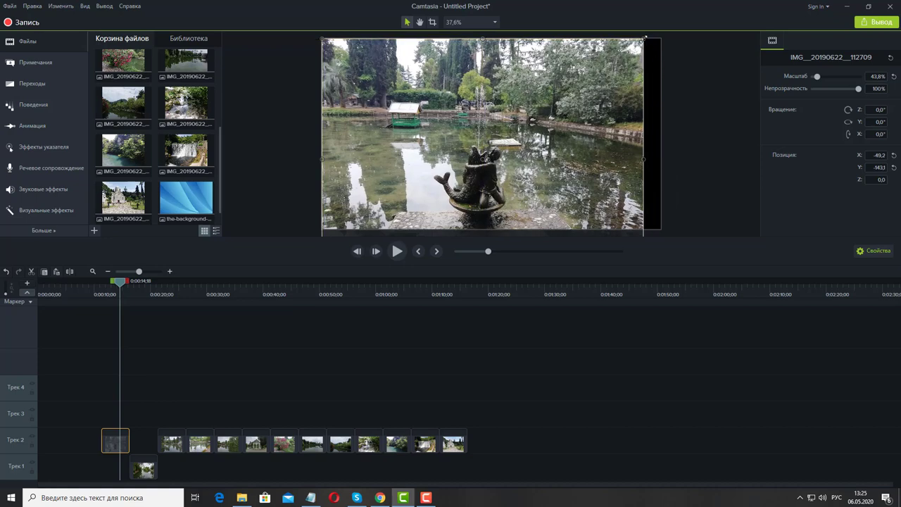
{"action": "left_click_drag", "start_coordinate": [645, 37], "coordinate": [656, 32]}
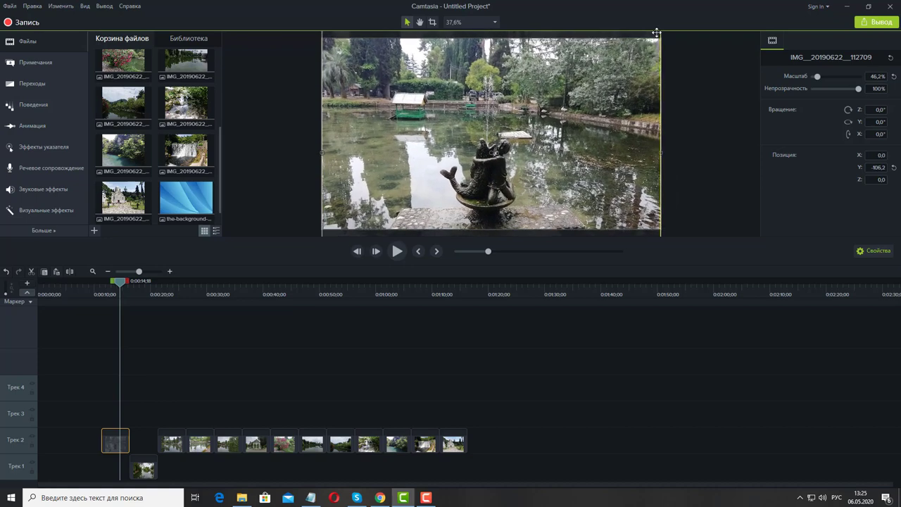
{"action": "left_click_drag", "start_coordinate": [109, 442], "coordinate": [36, 445]}
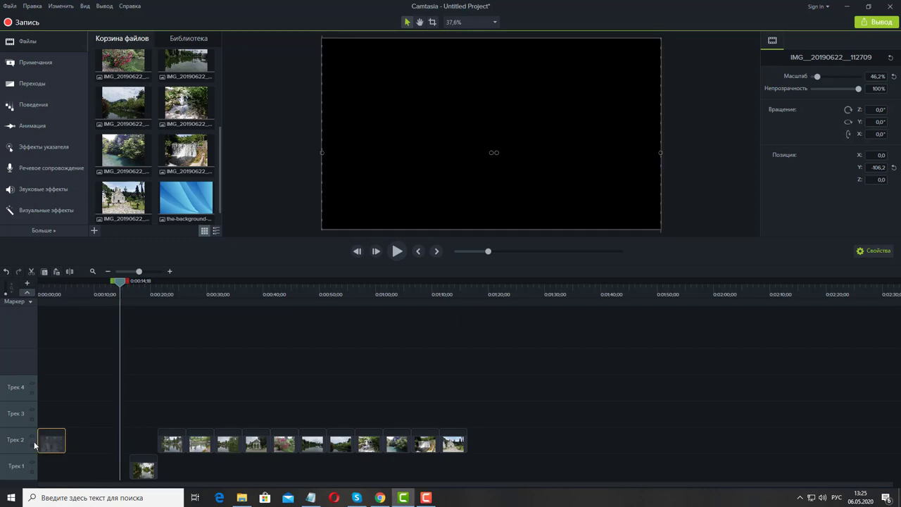
Enlarge the canal photo on track 1 to 46.2% scale, filling the canvas width, and shift it down to about Y -54.4.
{"action": "left_click", "coordinate": [146, 296]}
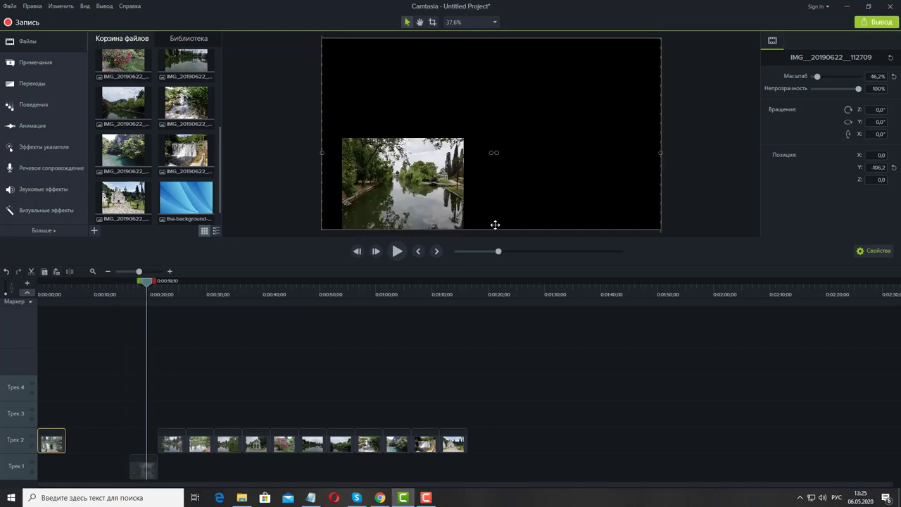
{"action": "left_click", "coordinate": [428, 196]}
{"action": "left_click_drag", "start_coordinate": [463, 139], "coordinate": [659, 65]}
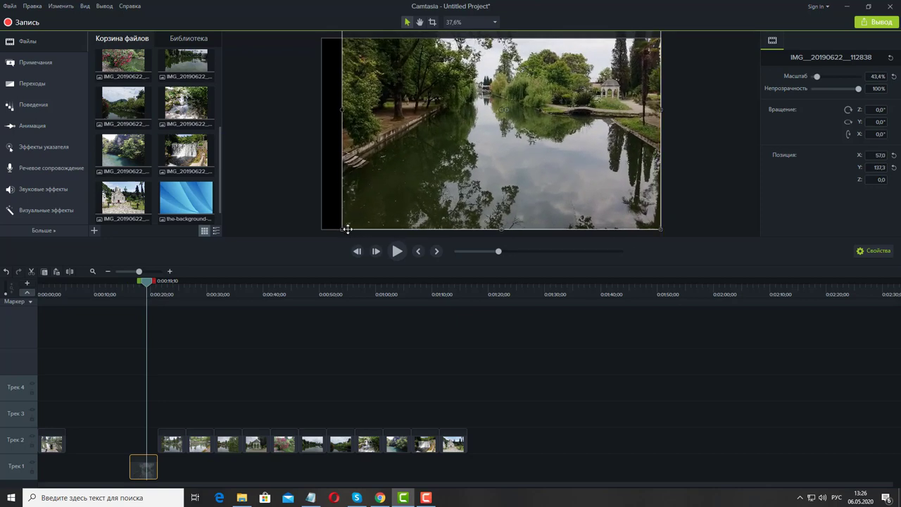
{"action": "left_click_drag", "start_coordinate": [342, 231], "coordinate": [325, 240]}
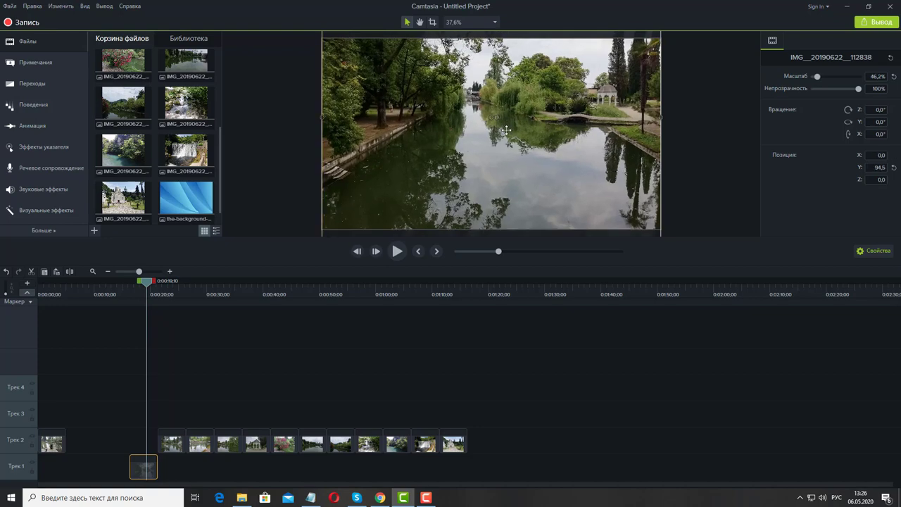
{"action": "left_click_drag", "start_coordinate": [505, 130], "coordinate": [510, 157]}
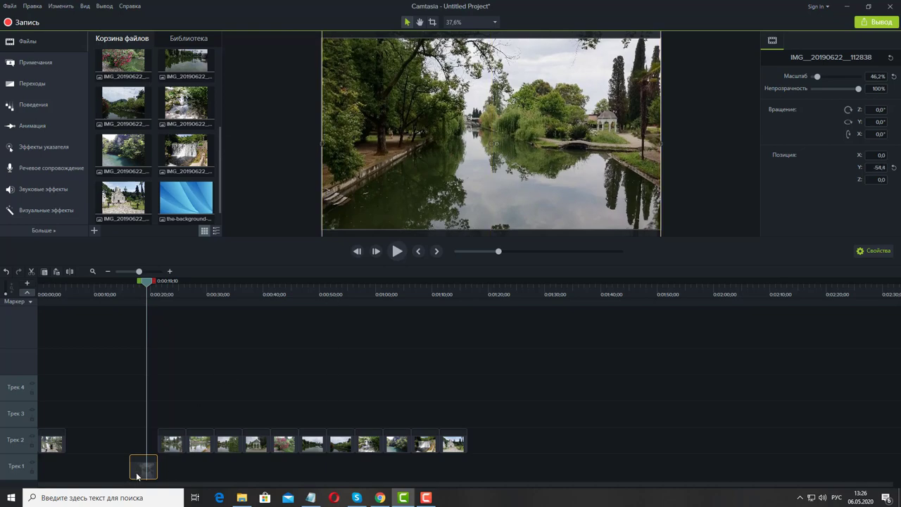
Move the canal photo to track 2 directly after the mermaid fountain photo and place the playhead over the next photo.
{"action": "left_click_drag", "start_coordinate": [137, 477], "coordinate": [73, 453]}
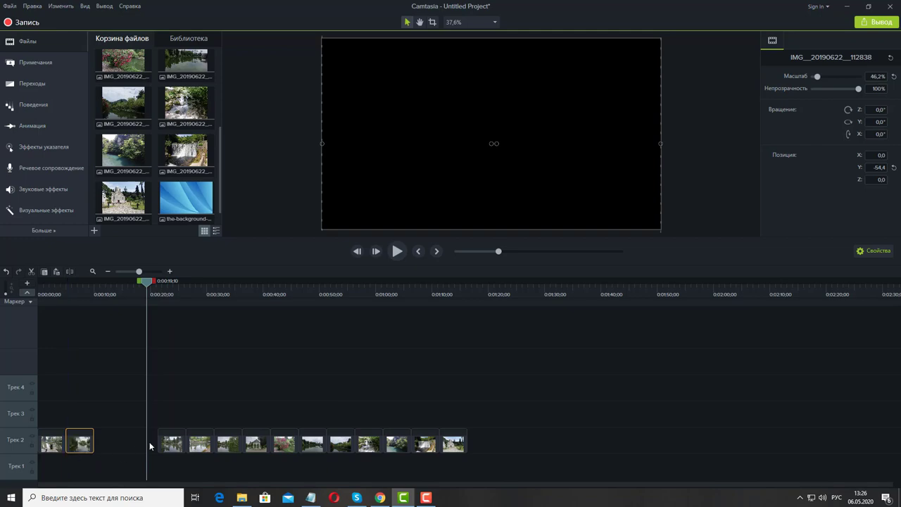
{"action": "left_click", "coordinate": [166, 444]}
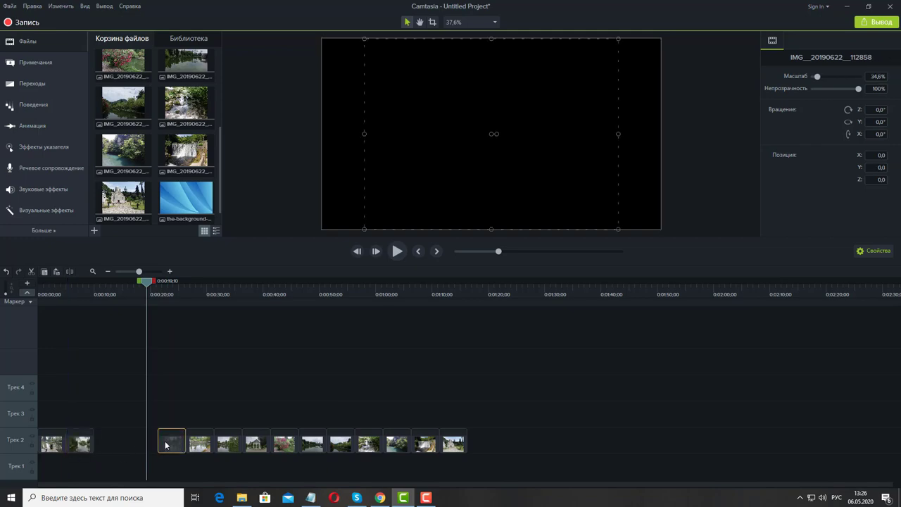
{"action": "left_click", "coordinate": [183, 297]}
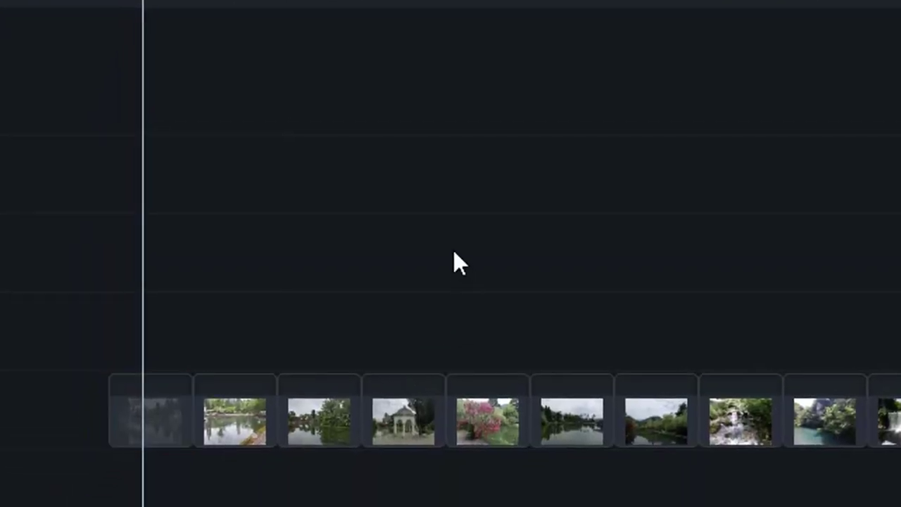
Select all eleven remaining photo clips after the gap on track 2 together.
{"action": "left_click", "coordinate": [153, 423]}
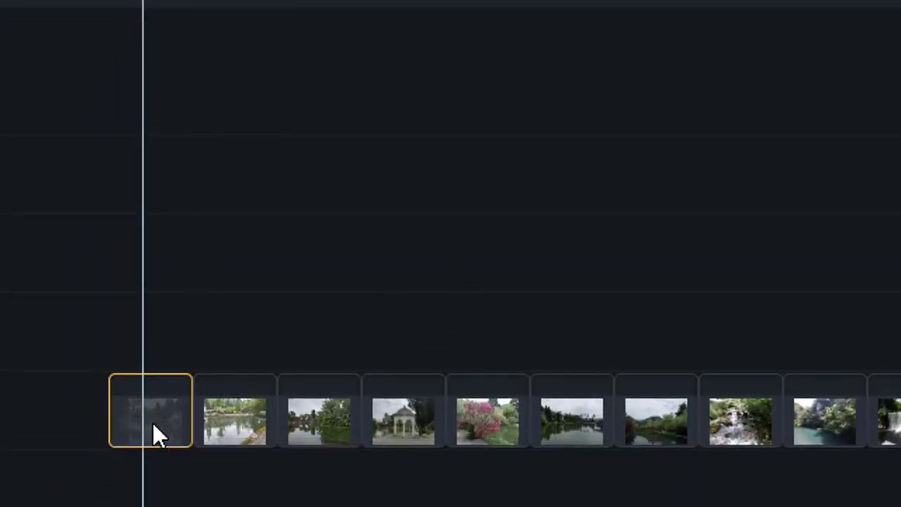
{"action": "left_click", "coordinate": [235, 430], "text": "ctrl"}
{"action": "left_click", "coordinate": [300, 433], "text": "ctrl"}
{"action": "left_click", "coordinate": [405, 433], "text": "ctrl"}
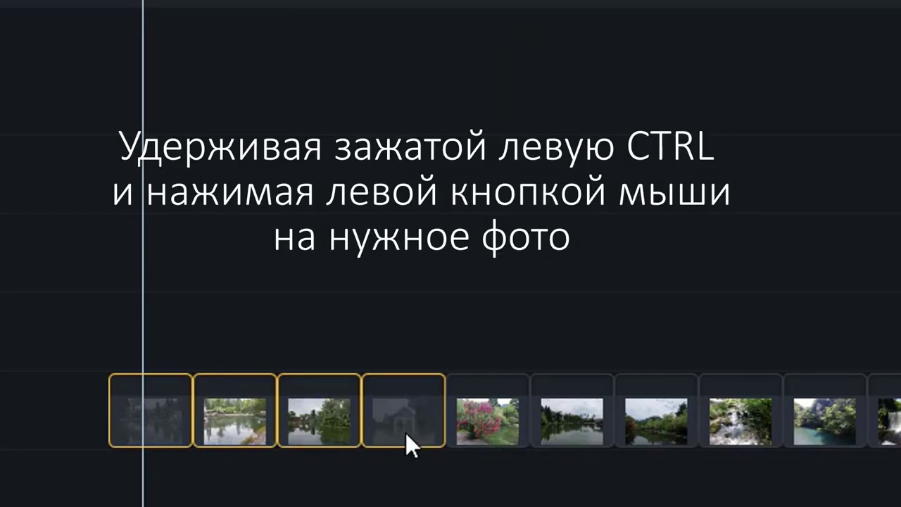
{"action": "left_click", "coordinate": [514, 423], "text": "ctrl"}
{"action": "left_click", "coordinate": [567, 415], "text": "ctrl"}
{"action": "left_click", "coordinate": [672, 428], "text": "ctrl"}
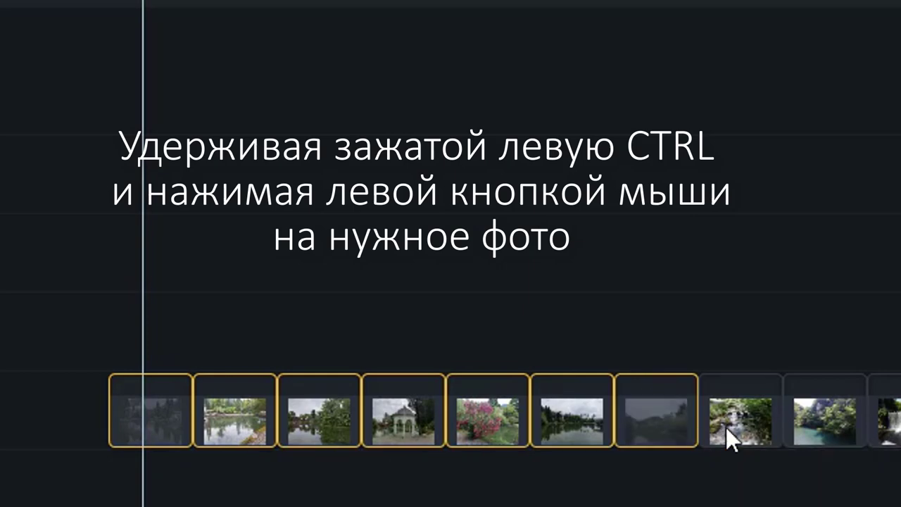
{"action": "left_click", "coordinate": [750, 424], "text": "ctrl"}
{"action": "left_click", "coordinate": [840, 422], "text": "ctrl"}
{"action": "left_click", "coordinate": [889, 423], "text": "ctrl"}
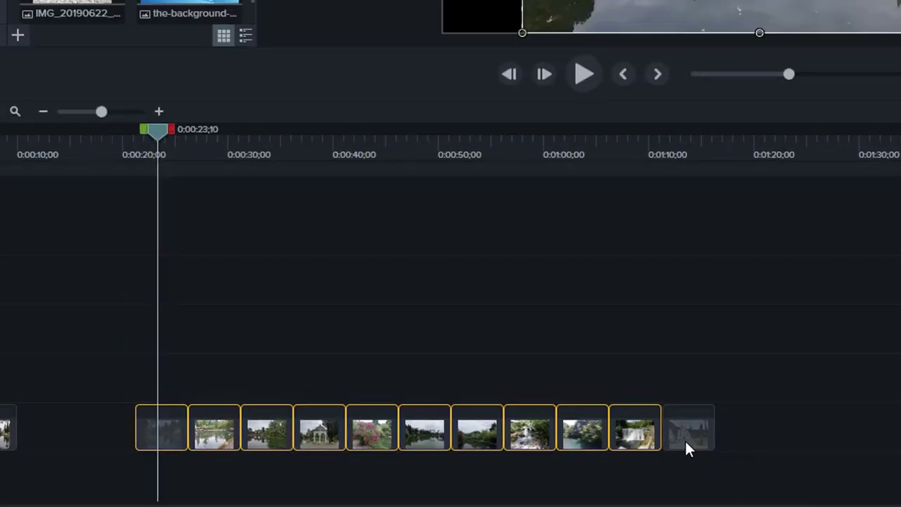
{"action": "left_click", "coordinate": [688, 436], "text": "ctrl"}
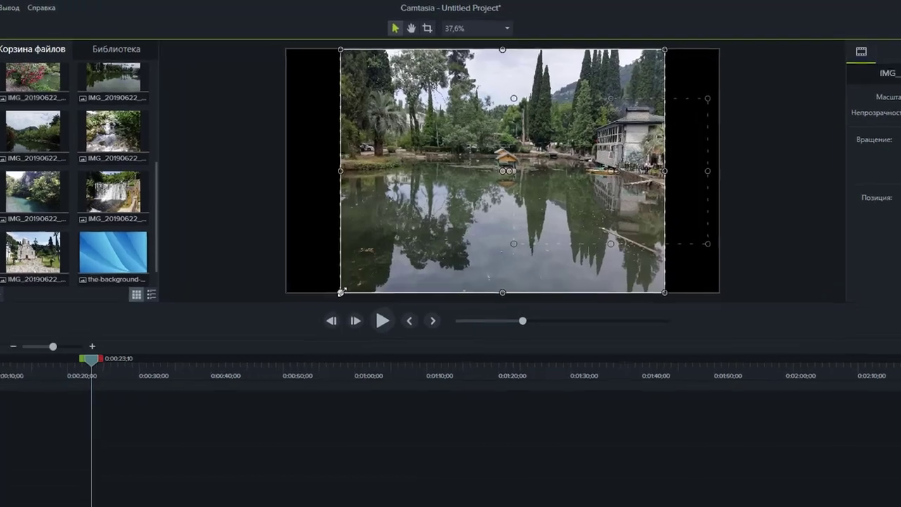
Enlarge the selected photos together to 46.2% scale, filling the canvas width, and shift them down to Y -180.0.
{"action": "left_click_drag", "start_coordinate": [367, 227], "coordinate": [330, 248]}
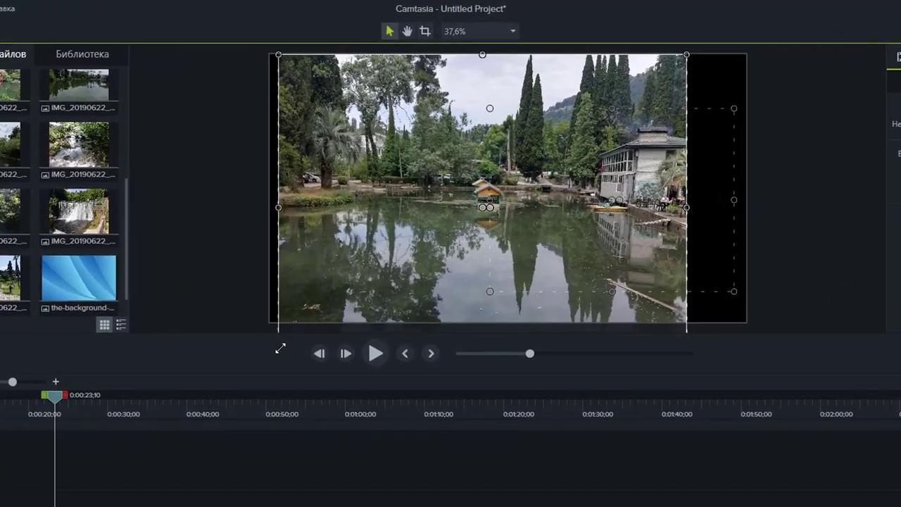
{"action": "left_click_drag", "start_coordinate": [280, 349], "coordinate": [272, 355]}
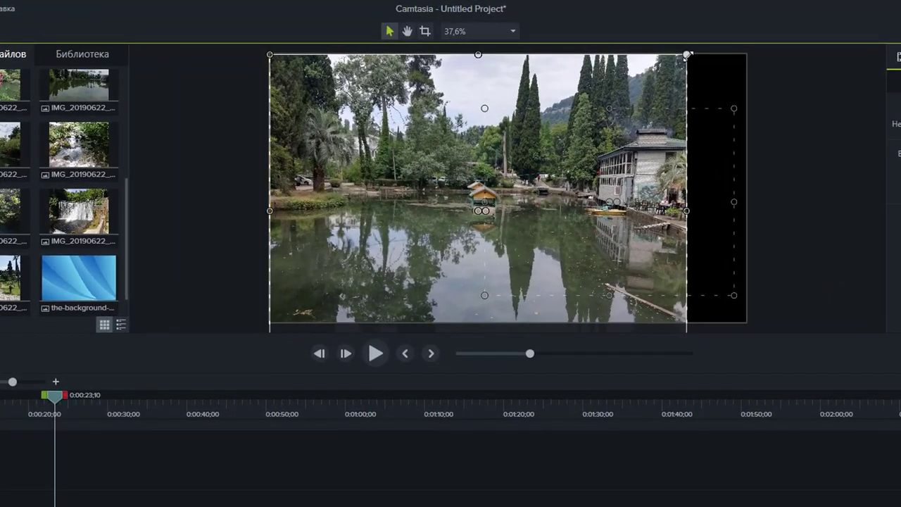
{"action": "left_click_drag", "start_coordinate": [688, 54], "coordinate": [746, 30]}
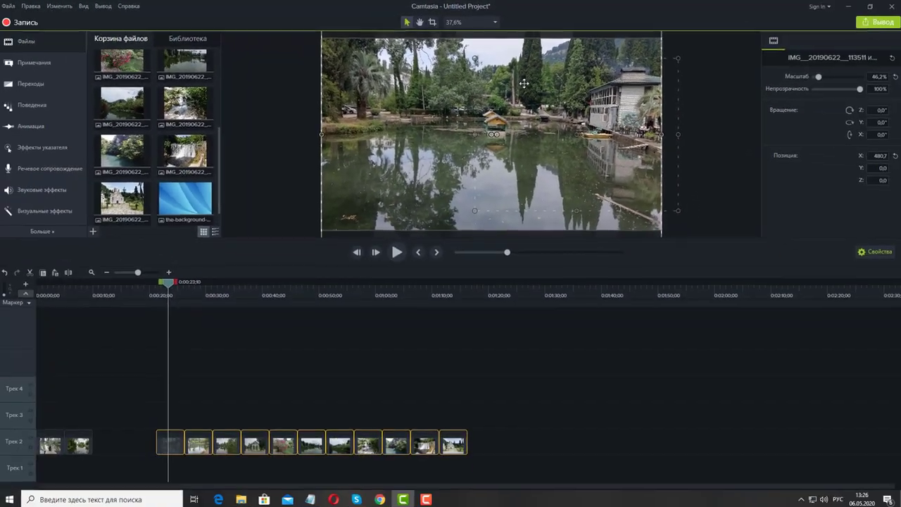
{"action": "left_click_drag", "start_coordinate": [513, 107], "coordinate": [507, 139]}
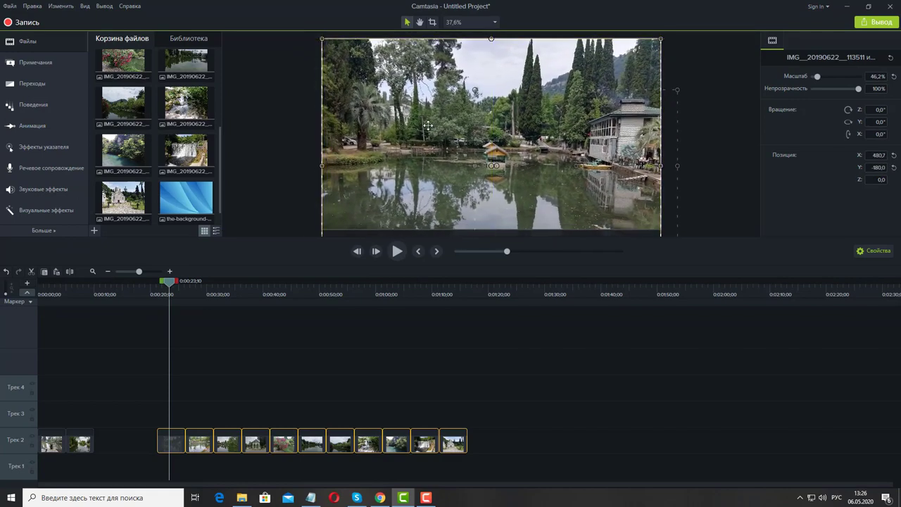
{"action": "left_click", "coordinate": [253, 363]}
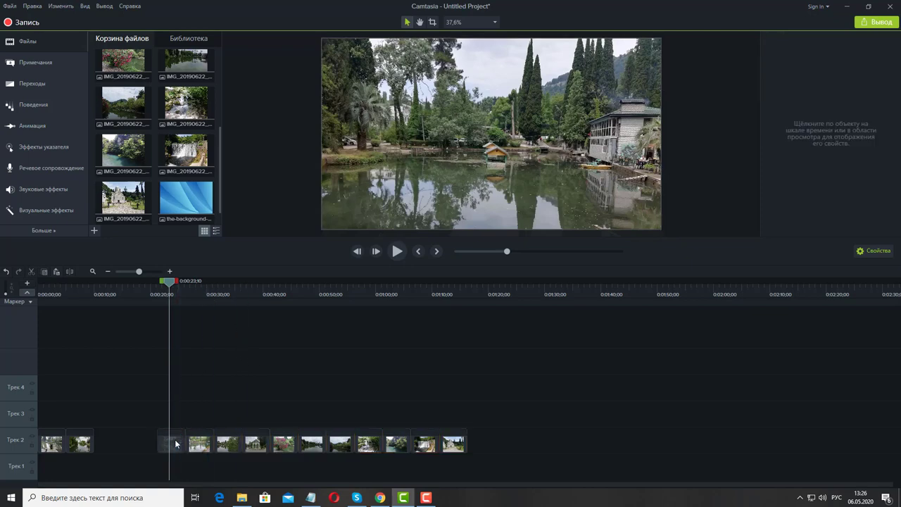
Move the clips of the pond with the white house and the swan pond directly after the canal photo on track 2.
{"action": "left_click_drag", "start_coordinate": [176, 443], "coordinate": [107, 451]}
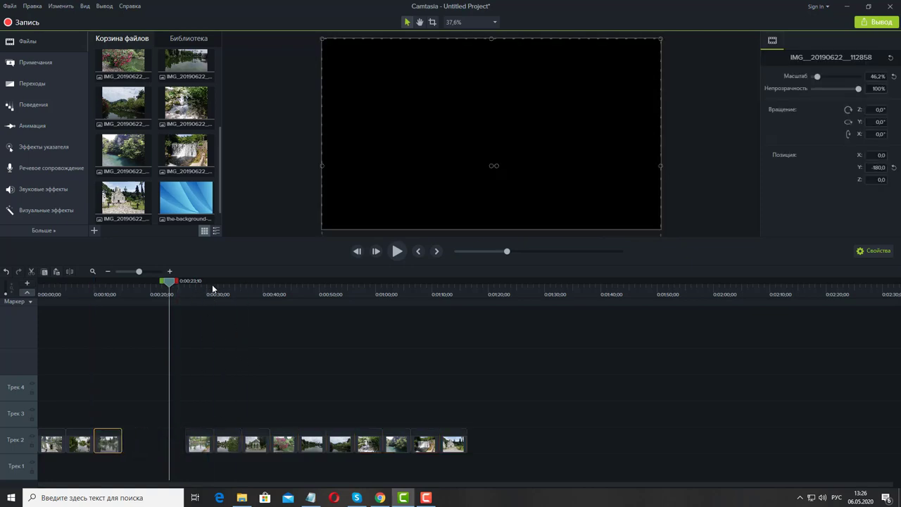
{"action": "left_click_drag", "start_coordinate": [211, 290], "coordinate": [208, 295]}
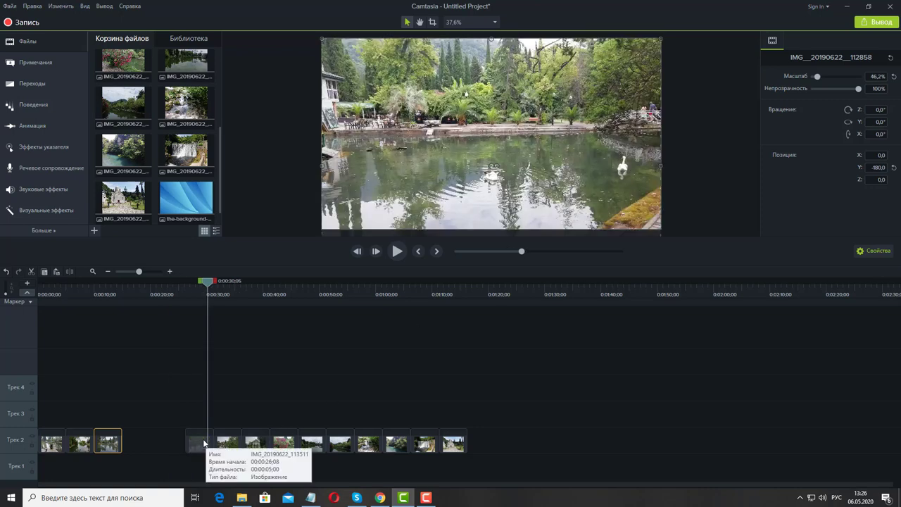
{"action": "left_click_drag", "start_coordinate": [204, 443], "coordinate": [130, 448]}
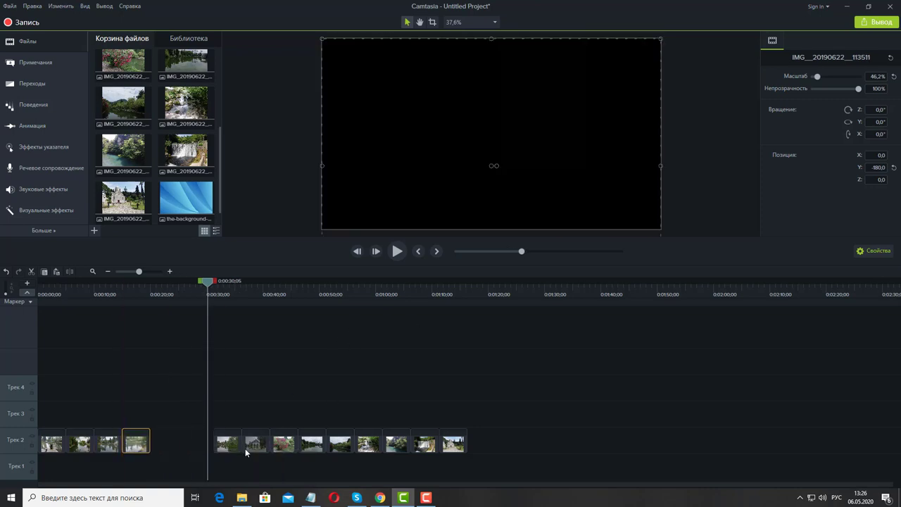
Shift the banana-plant pond photo up to about Y 35.5 and move its clip directly after the swan pond photo.
{"action": "left_click", "coordinate": [237, 296]}
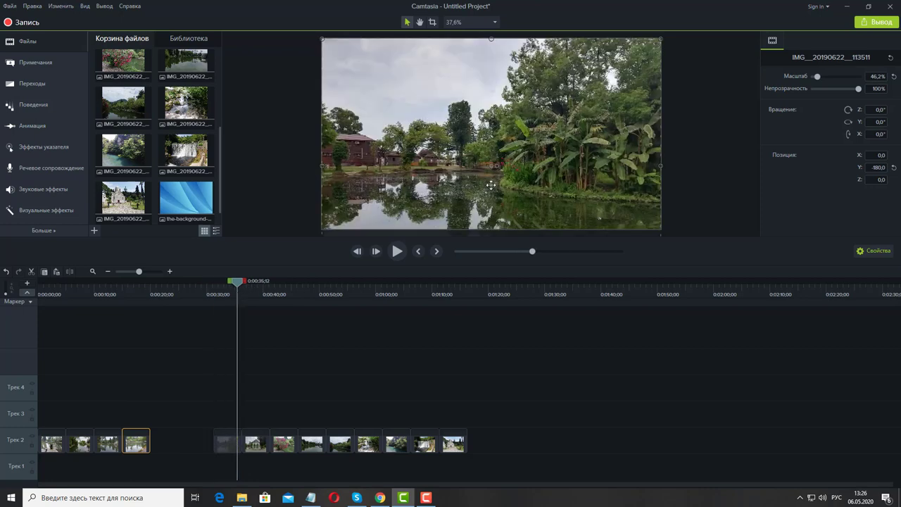
{"action": "mouse_move", "coordinate": [484, 191]}
{"action": "left_mouse_down"}
{"action": "mouse_move", "coordinate": [487, 151]}
{"action": "mouse_move", "coordinate": [478, 194]}
{"action": "left_mouse_up"}
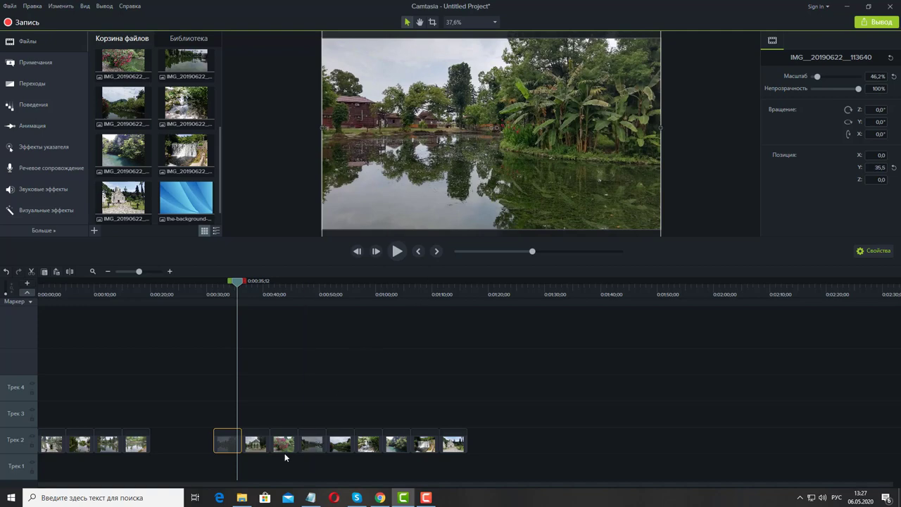
{"action": "left_click_drag", "start_coordinate": [233, 442], "coordinate": [169, 444]}
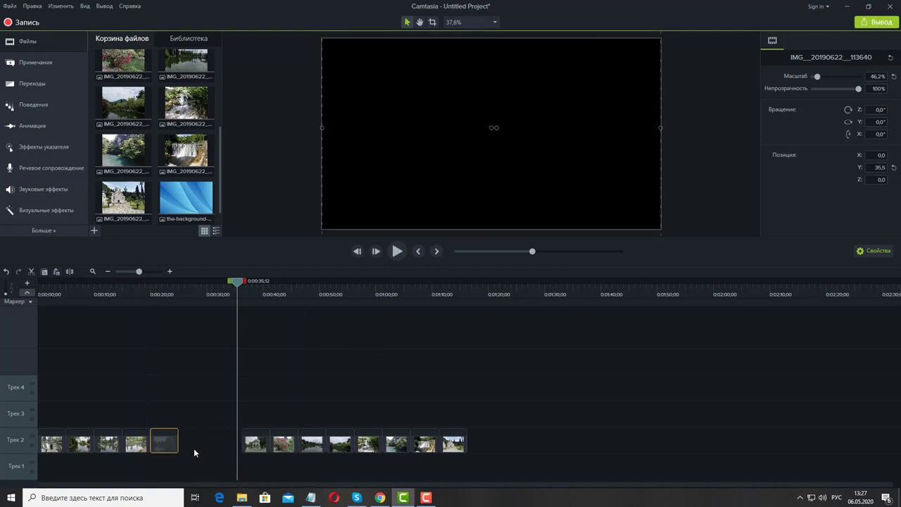
Enlarge the gazebo photo to 49% scale at X -60.0, Y 34.5, and move its clip to track 1 after the fifth photo.
{"action": "left_click", "coordinate": [258, 445]}
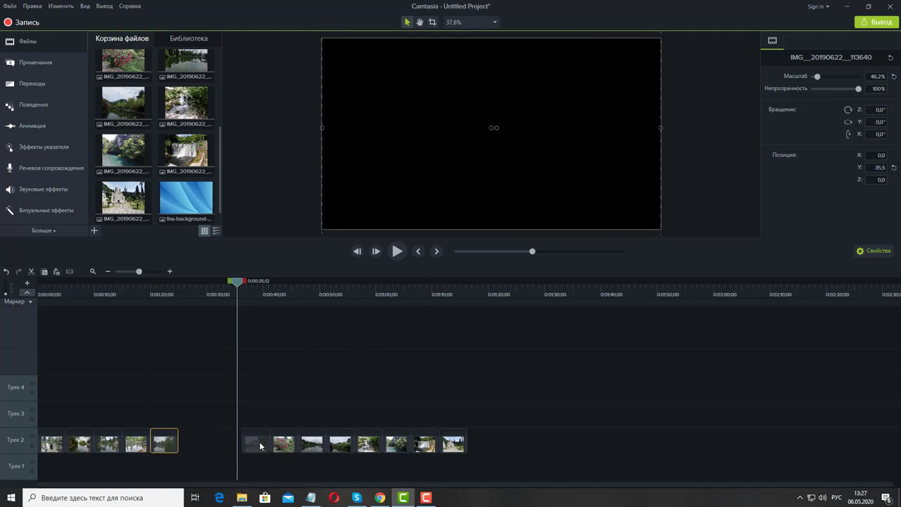
{"action": "left_click", "coordinate": [257, 294]}
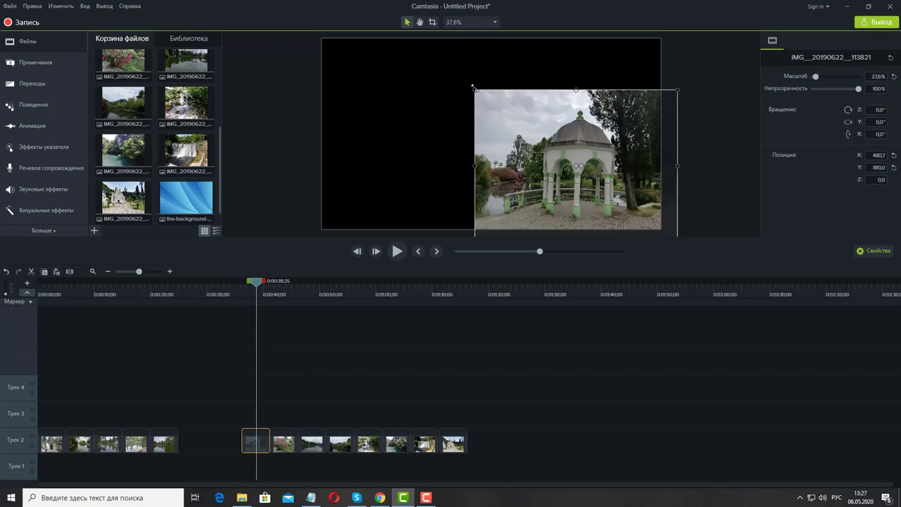
{"action": "left_click_drag", "start_coordinate": [474, 90], "coordinate": [316, 71]}
{"action": "left_click_drag", "start_coordinate": [553, 107], "coordinate": [535, 124]}
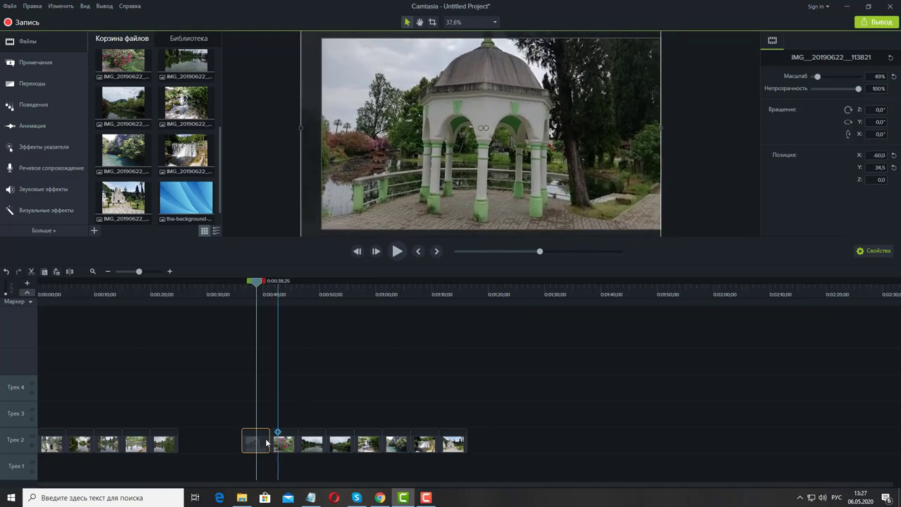
{"action": "left_click_drag", "start_coordinate": [257, 448], "coordinate": [205, 467]}
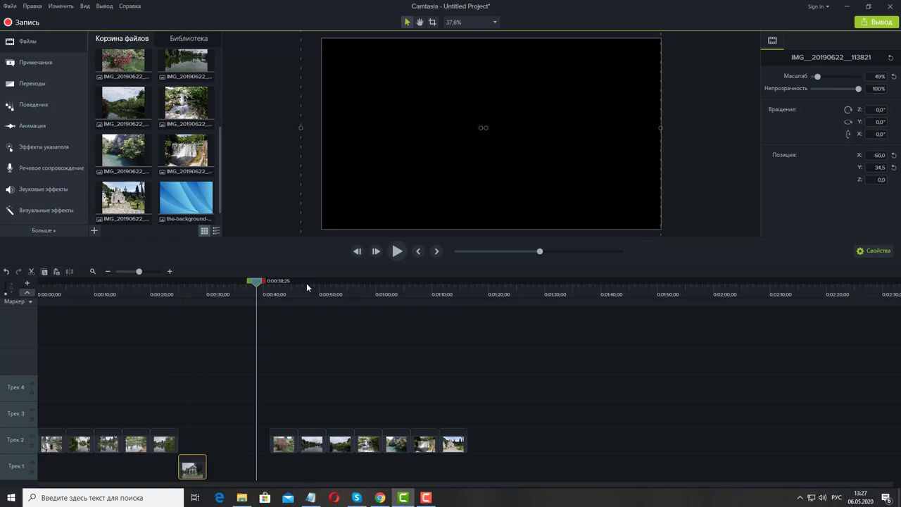
Line up the gazebo, oleander and next lake photos on track 2 directly after the banana-plant pond photo.
{"action": "left_click", "coordinate": [291, 294]}
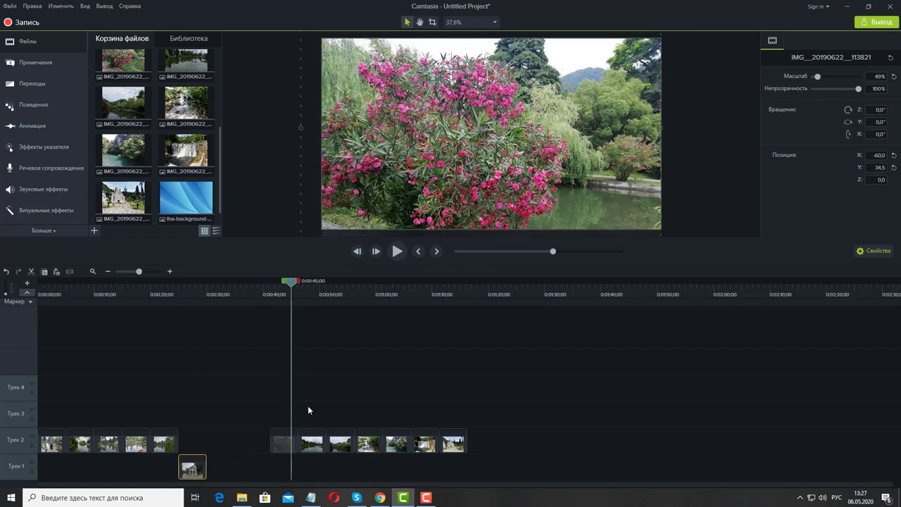
{"action": "left_click_drag", "start_coordinate": [281, 443], "coordinate": [190, 456]}
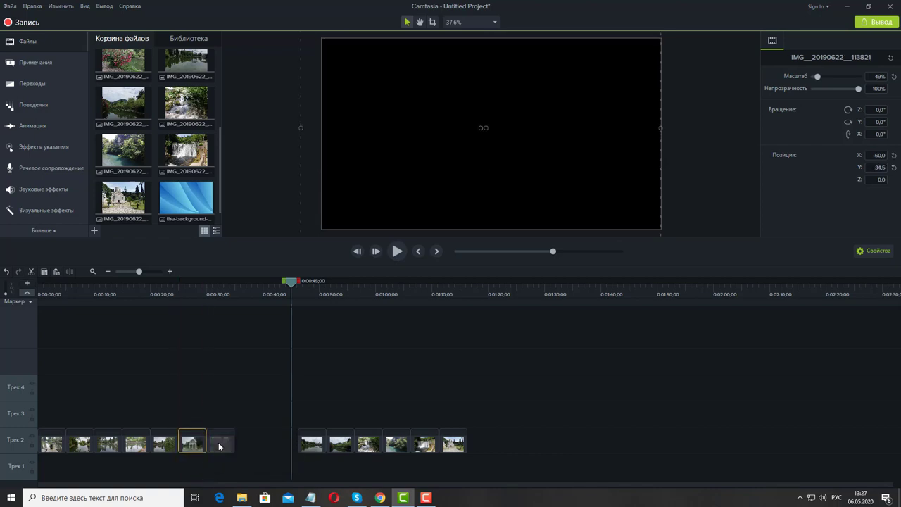
{"action": "left_click", "coordinate": [214, 444]}
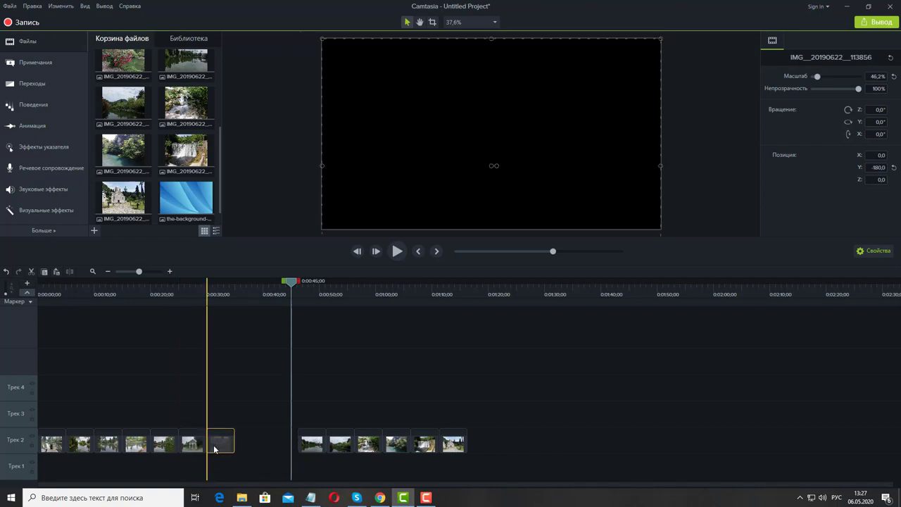
{"action": "left_click", "coordinate": [322, 296]}
{"action": "left_click_drag", "start_coordinate": [310, 447], "coordinate": [235, 455]}
Move the last five photos up to the main sequence on track 2, ordered waterfall, church, lake, stream and turquoise river.
{"action": "left_click", "coordinate": [355, 294]}
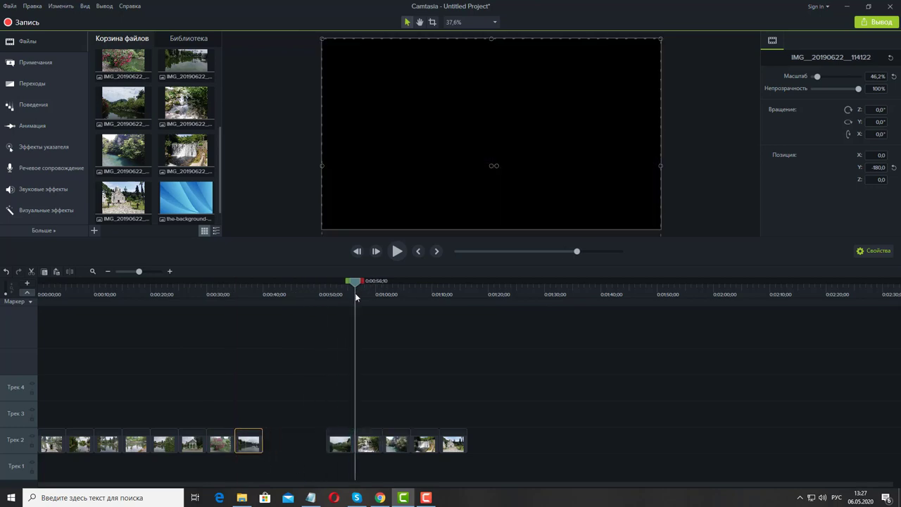
{"action": "left_click", "coordinate": [387, 291]}
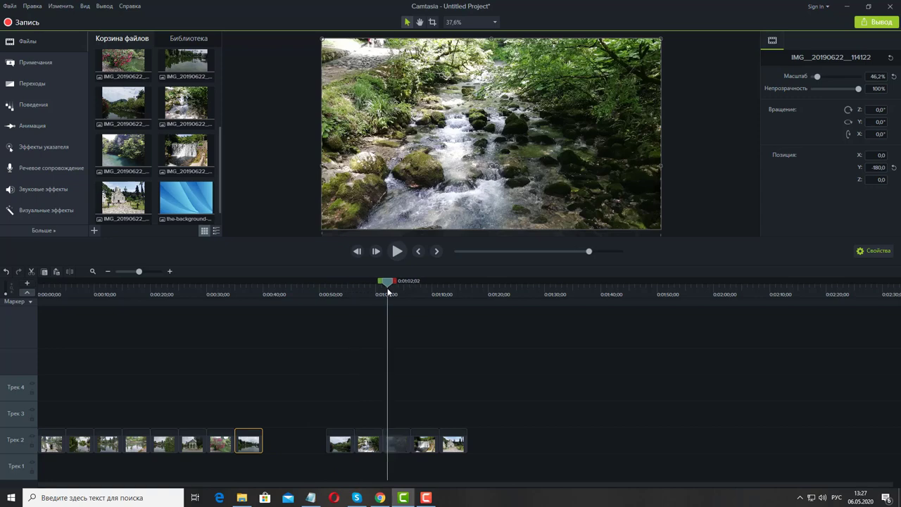
{"action": "left_click", "coordinate": [378, 291]}
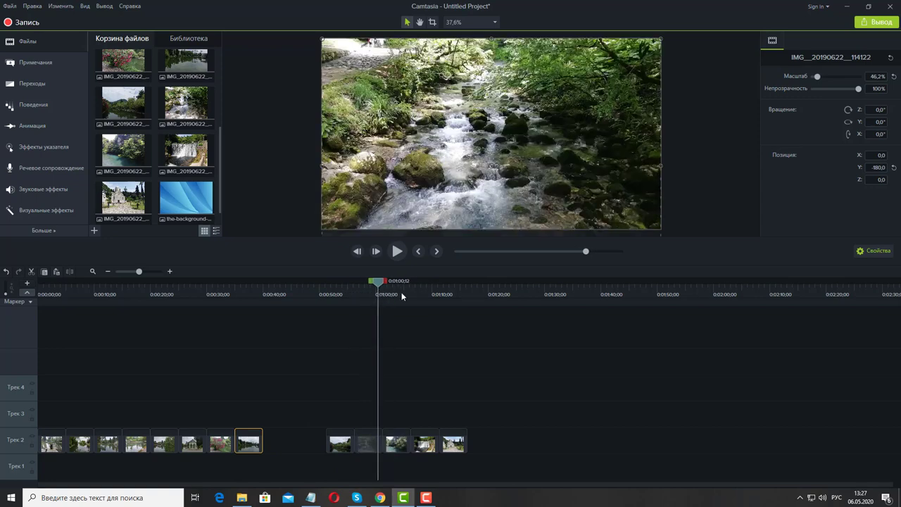
{"action": "left_click", "coordinate": [408, 295]}
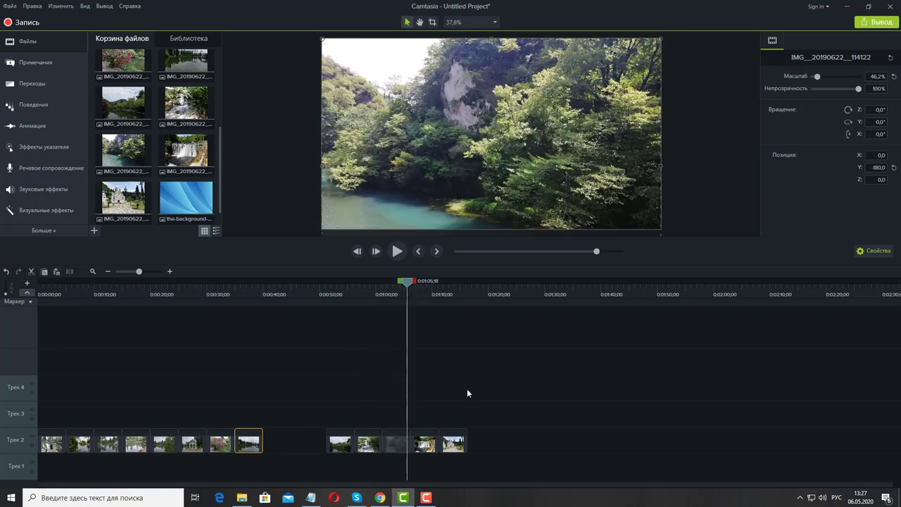
{"action": "left_click", "coordinate": [426, 297]}
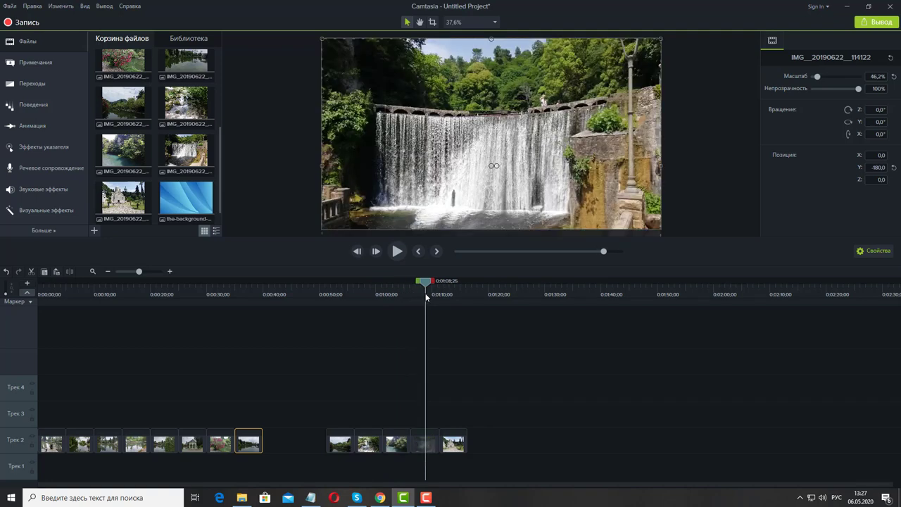
{"action": "left_click", "coordinate": [448, 293]}
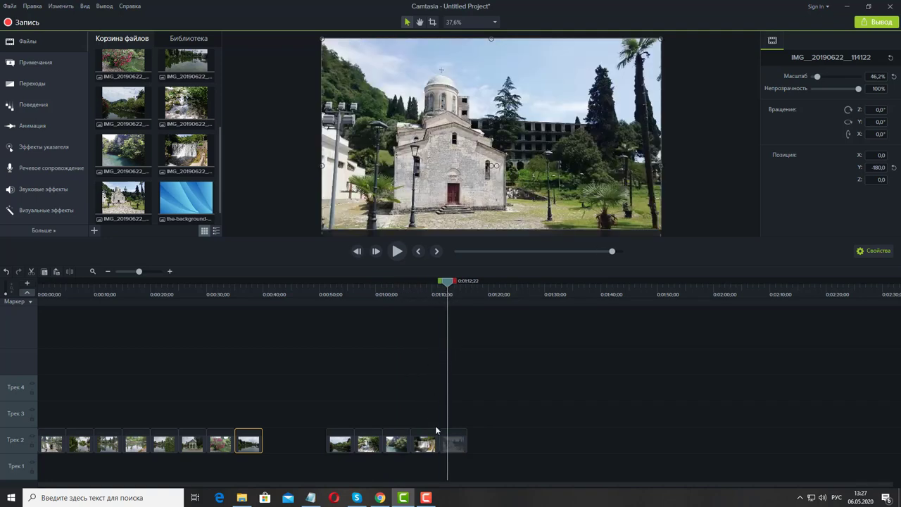
{"action": "left_click_drag", "start_coordinate": [424, 447], "coordinate": [272, 447]}
{"action": "left_click_drag", "start_coordinate": [465, 451], "coordinate": [449, 441]}
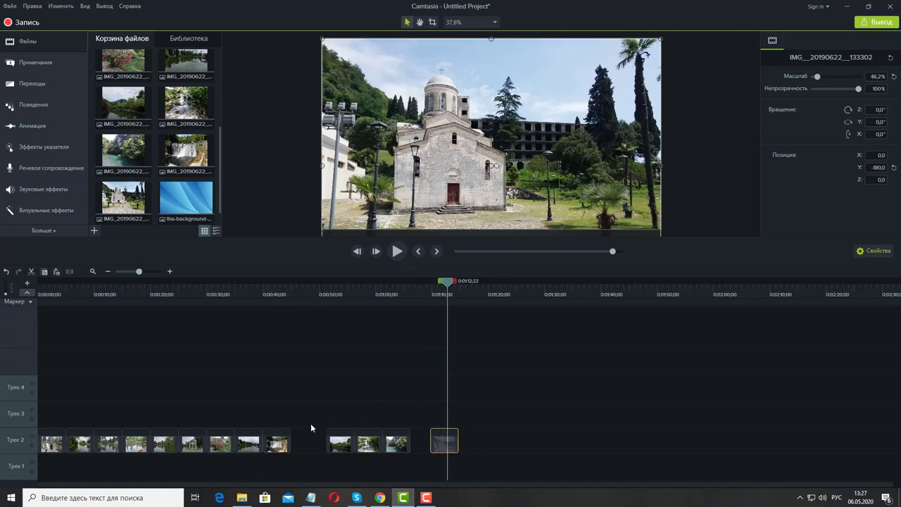
{"action": "left_click_drag", "start_coordinate": [311, 428], "coordinate": [319, 448]}
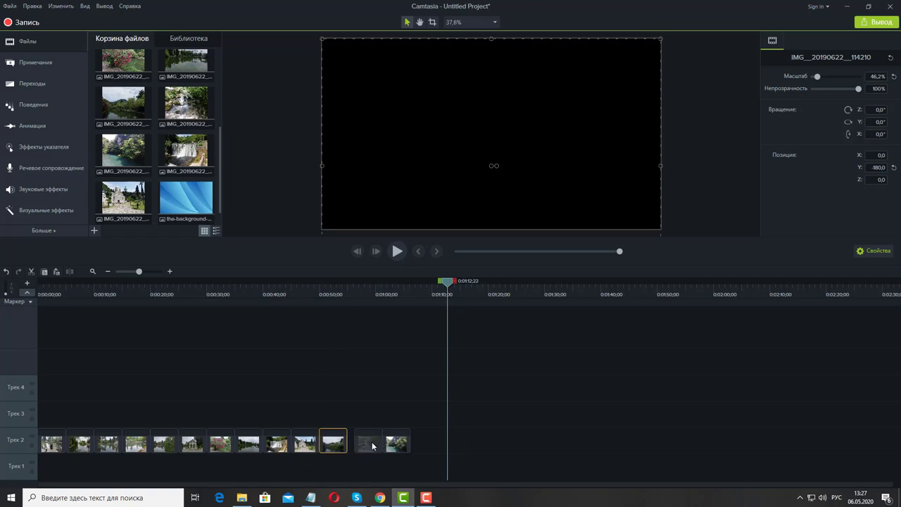
{"action": "mouse_move", "coordinate": [374, 443]}
{"action": "left_mouse_down"}
{"action": "mouse_move", "coordinate": [362, 446]}
{"action": "mouse_move", "coordinate": [384, 451]}
{"action": "left_mouse_up"}
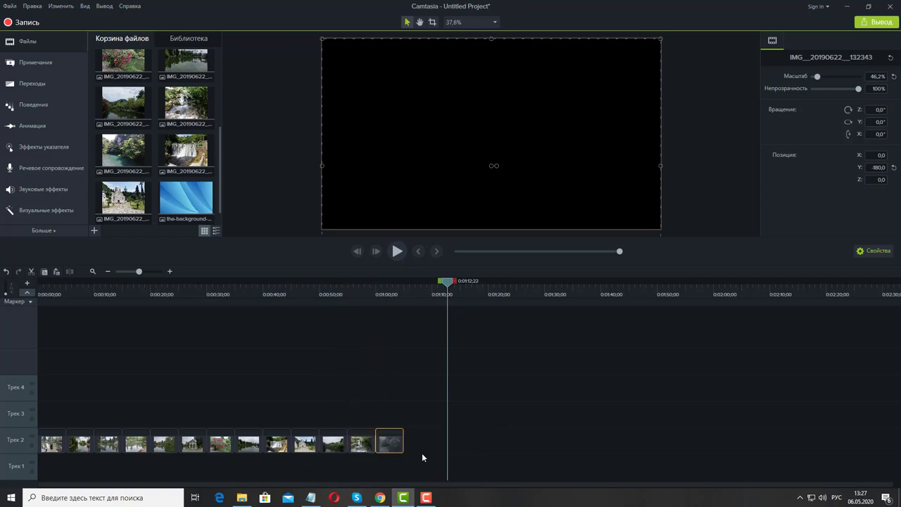
Play the slideshow from near the beginning to check how one photo changes to another.
{"action": "left_click", "coordinate": [458, 251]}
{"action": "left_click", "coordinate": [393, 252]}
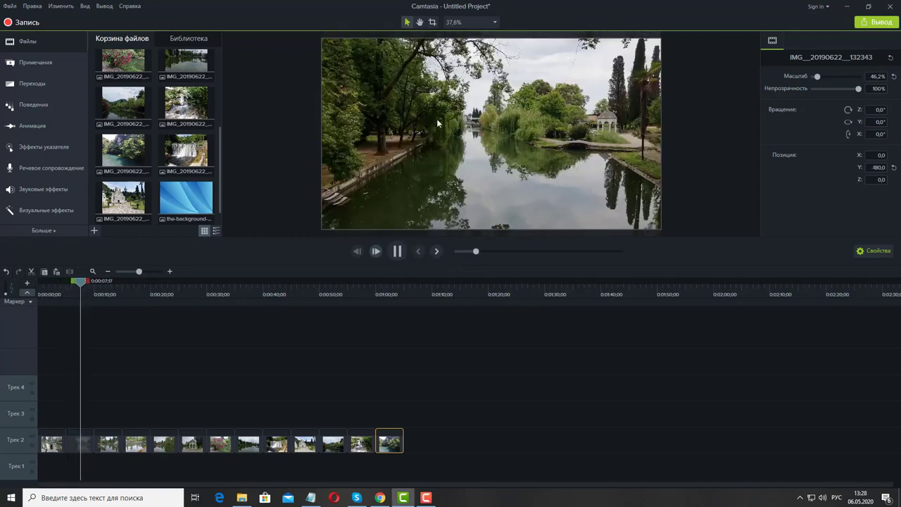
{"action": "left_click", "coordinate": [397, 251]}
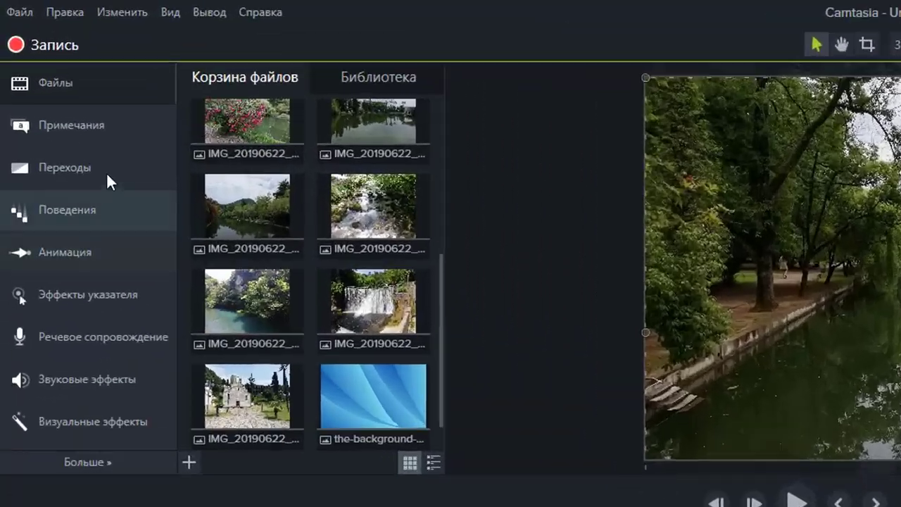
Browse the transitions and apply "Сдвиг влево" to both ends of the second photo on track 2.
{"action": "left_click", "coordinate": [49, 82]}
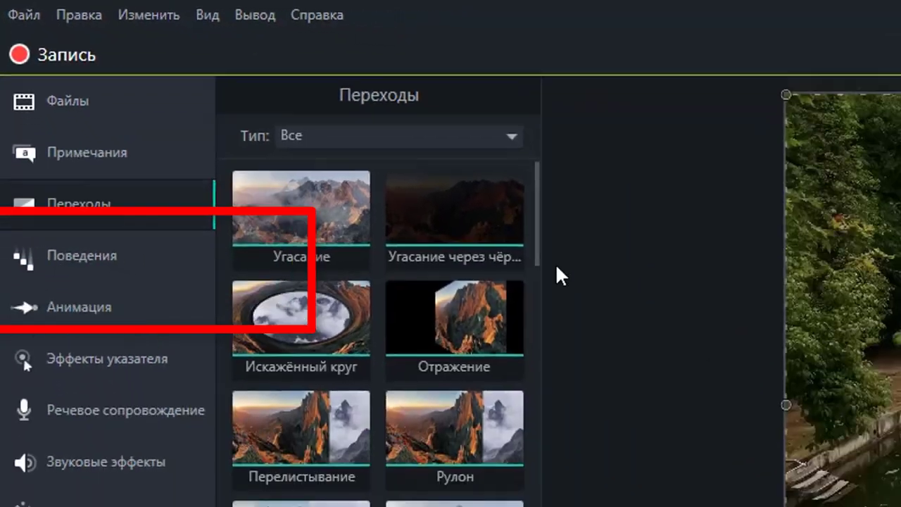
{"action": "scroll", "coordinate": [517, 310], "scroll_direction": "down", "scroll_amount": 1}
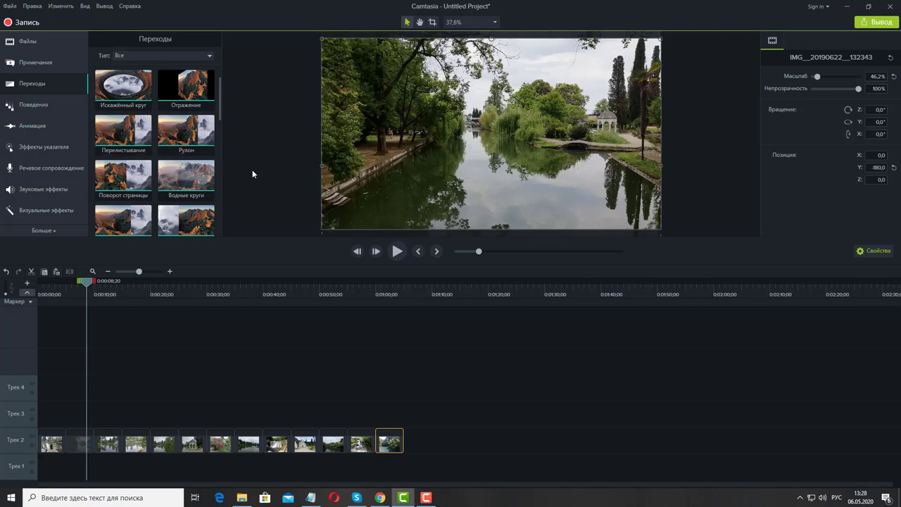
{"action": "scroll", "coordinate": [141, 138], "scroll_direction": "down", "scroll_amount": 2}
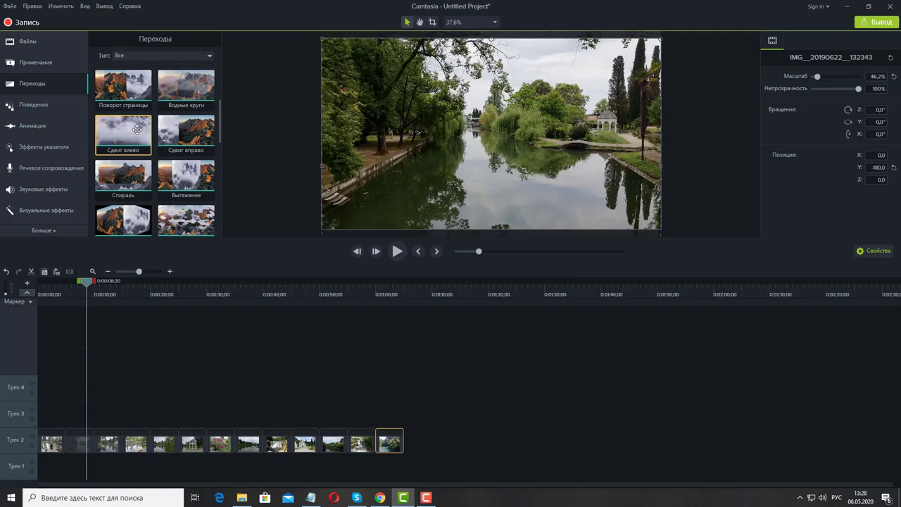
{"action": "left_click_drag", "start_coordinate": [131, 128], "coordinate": [68, 447]}
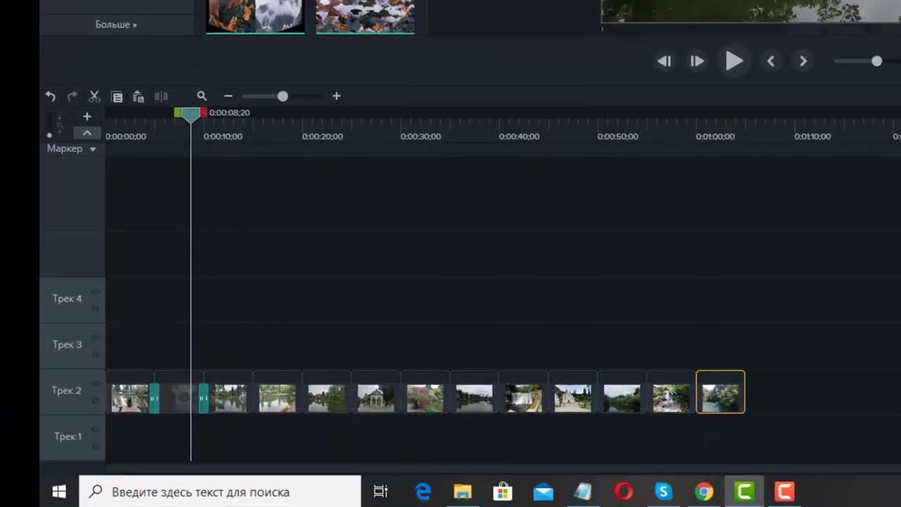
Remove the "Сдвиг влево" transitions from both ends of the second photo.
{"action": "left_click_drag", "start_coordinate": [365, 17], "coordinate": [273, 419]}
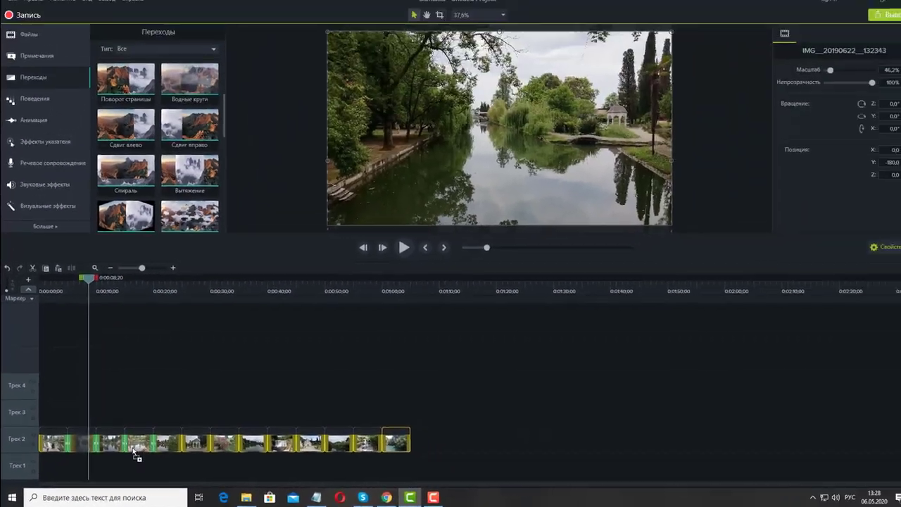
{"action": "left_click_drag", "start_coordinate": [134, 453], "coordinate": [124, 447]}
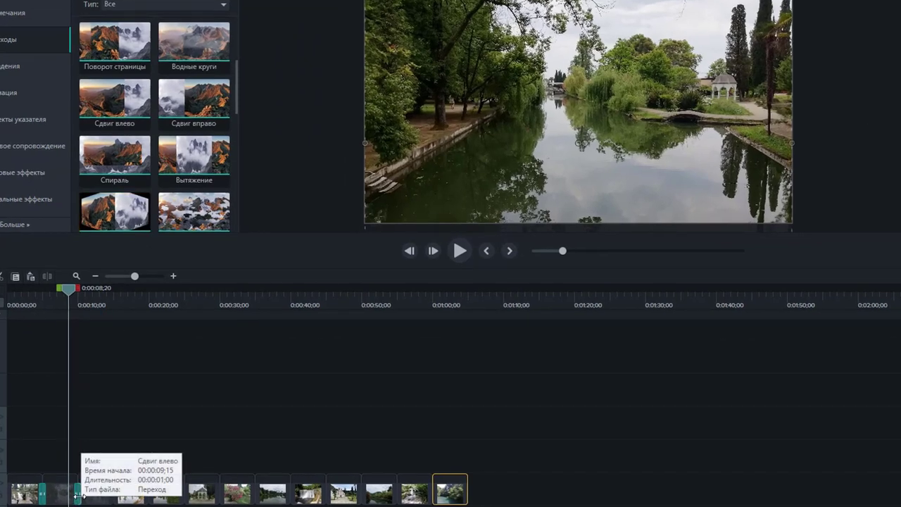
{"action": "left_click", "coordinate": [77, 497]}
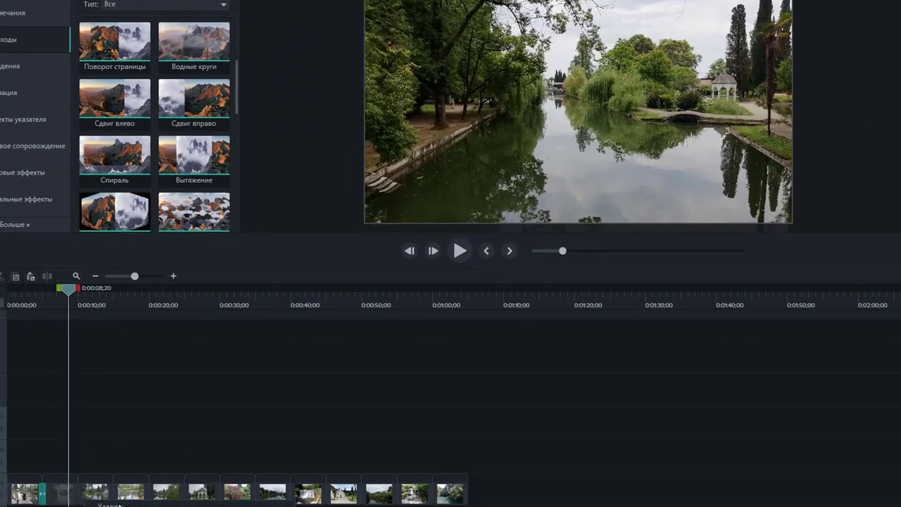
{"action": "left_click", "coordinate": [50, 497]}
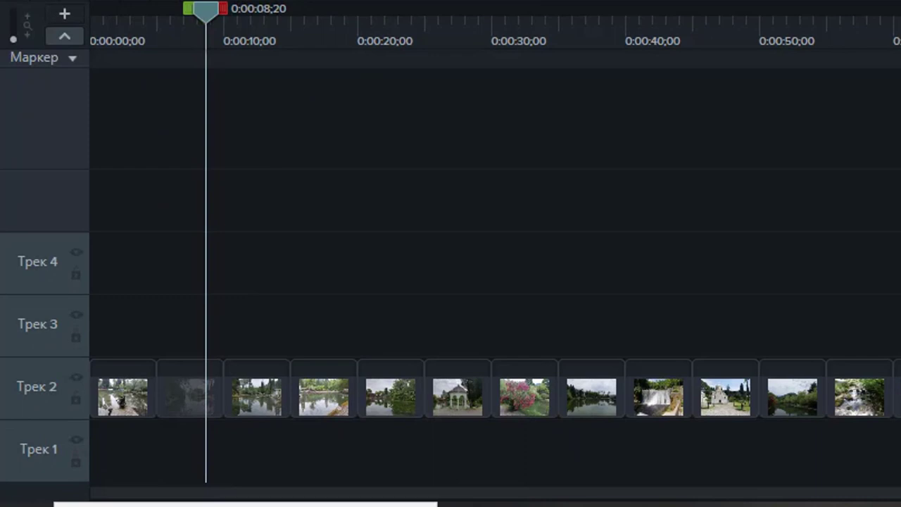
Apply "Сдвиг влево" to both ends of the first photo and between photos 3–4, 5–6, 7–8 and 9–10.
{"action": "left_click_drag", "start_coordinate": [171, 176], "coordinate": [145, 376]}
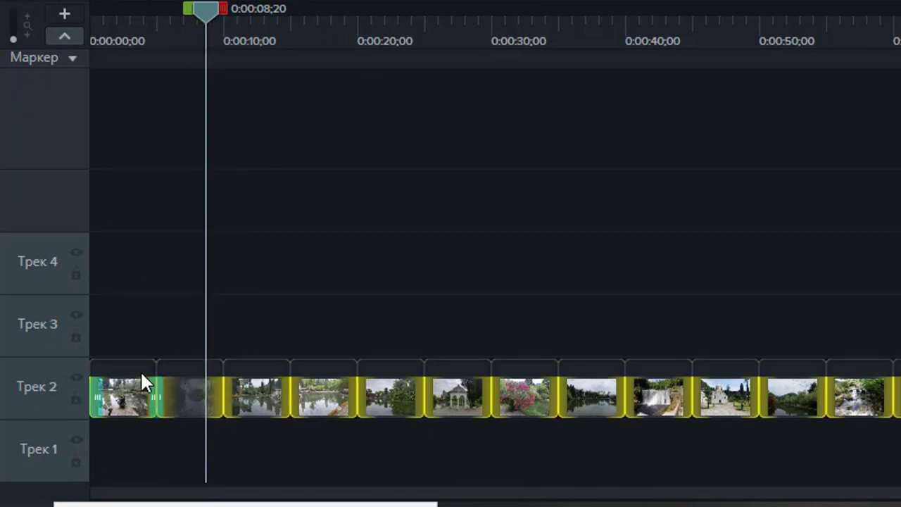
{"action": "left_click_drag", "start_coordinate": [296, 3], "coordinate": [291, 397]}
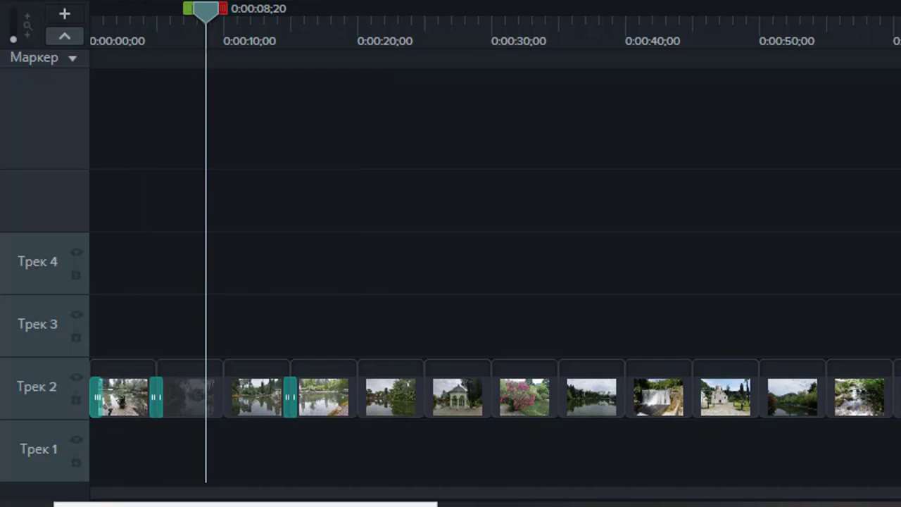
{"action": "left_click_drag", "start_coordinate": [412, 4], "coordinate": [424, 397]}
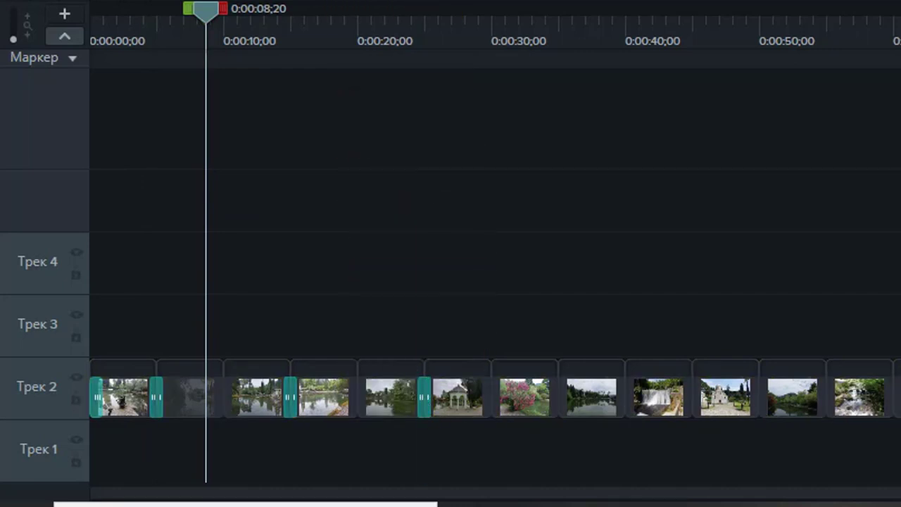
{"action": "left_click_drag", "start_coordinate": [422, 3], "coordinate": [560, 396]}
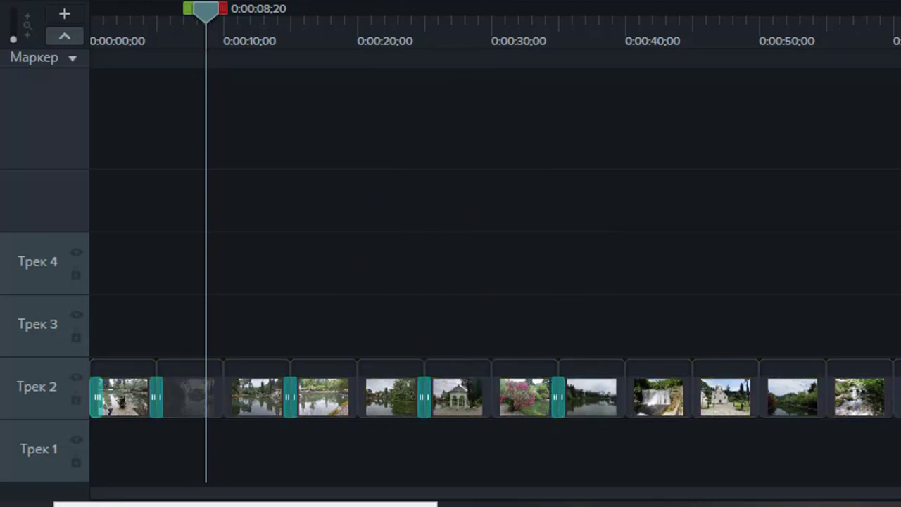
{"action": "left_click_drag", "start_coordinate": [539, 4], "coordinate": [680, 389]}
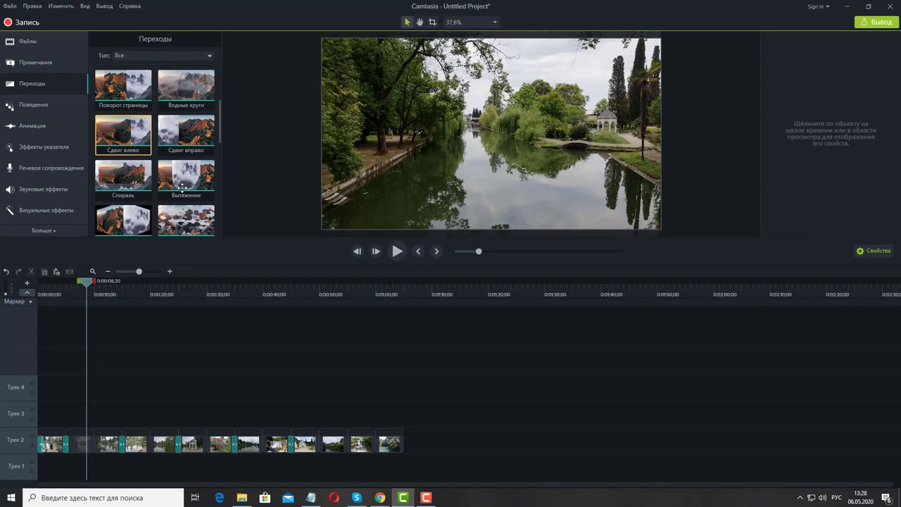
Fill the remaining photo joins on track 2 with "Сдвиг влево" and add it to the end of the last photo.
{"action": "left_click_drag", "start_coordinate": [123, 130], "coordinate": [351, 445]}
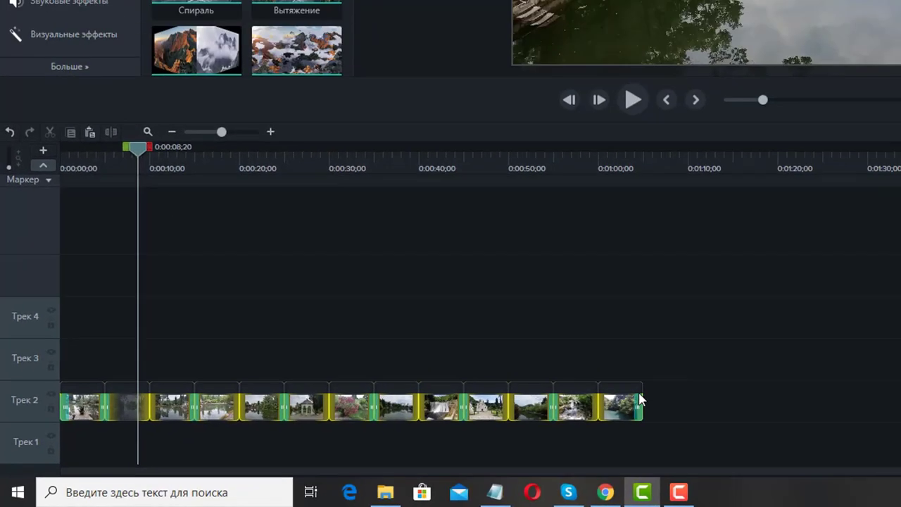
{"action": "left_click_drag", "start_coordinate": [879, 321], "coordinate": [328, 454]}
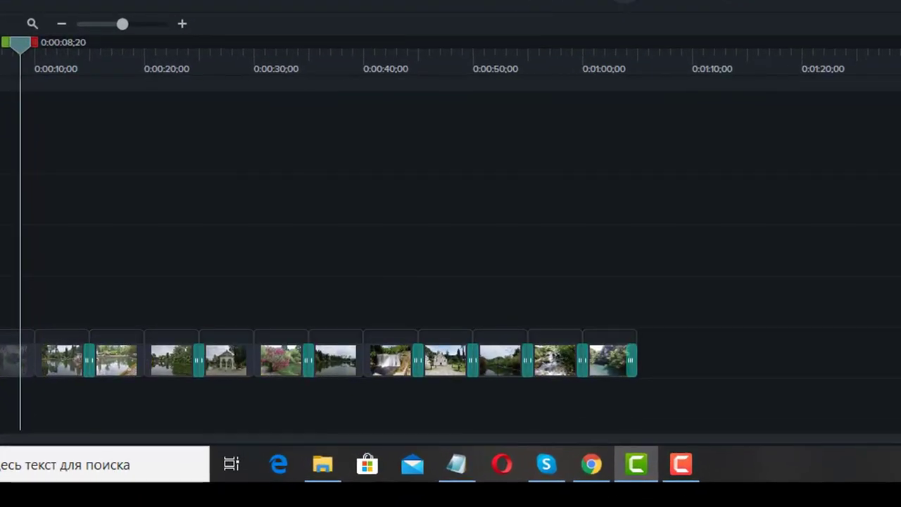
{"action": "left_click_drag", "start_coordinate": [310, 3], "coordinate": [363, 357]}
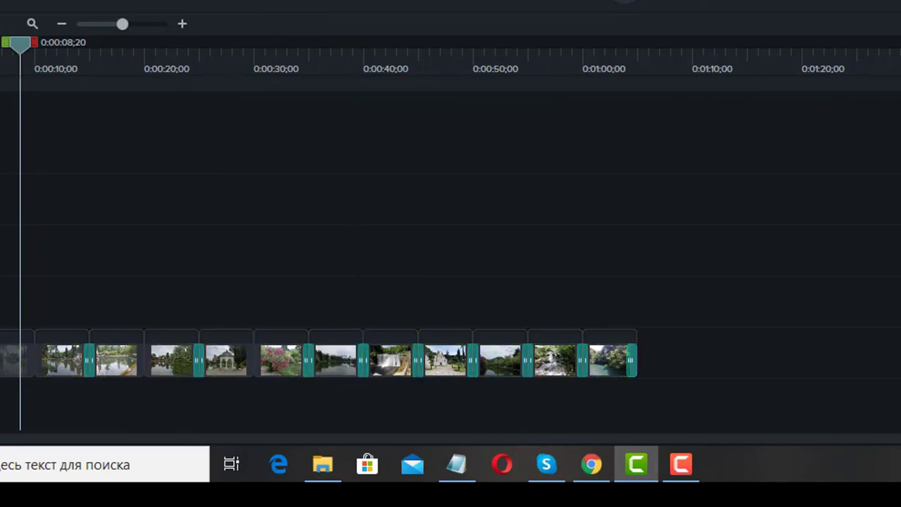
{"action": "left_click_drag", "start_coordinate": [228, 3], "coordinate": [257, 360]}
{"action": "left_click_drag", "start_coordinate": [211, 0], "coordinate": [162, 376]}
{"action": "left_click_drag", "start_coordinate": [198, 139], "coordinate": [91, 443]}
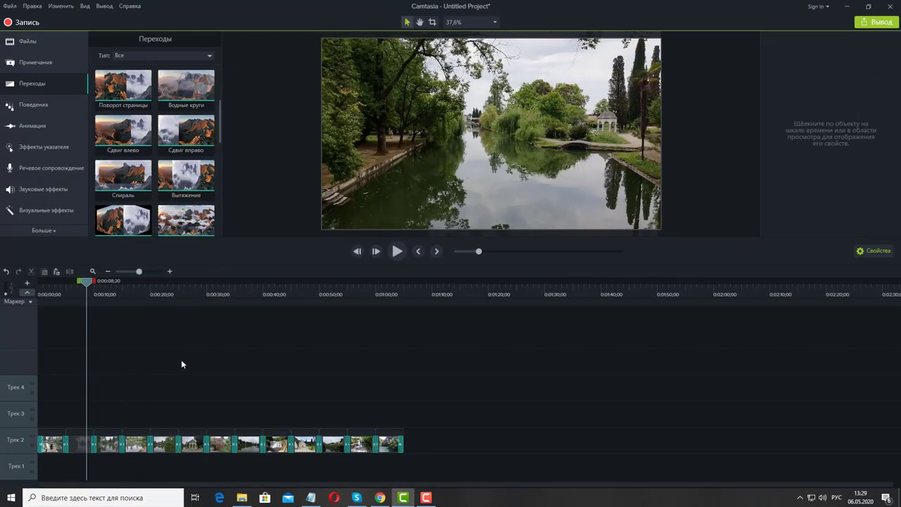
Preview the opening transition of the first photo from the beginning of the timeline.
{"action": "left_click", "coordinate": [461, 250]}
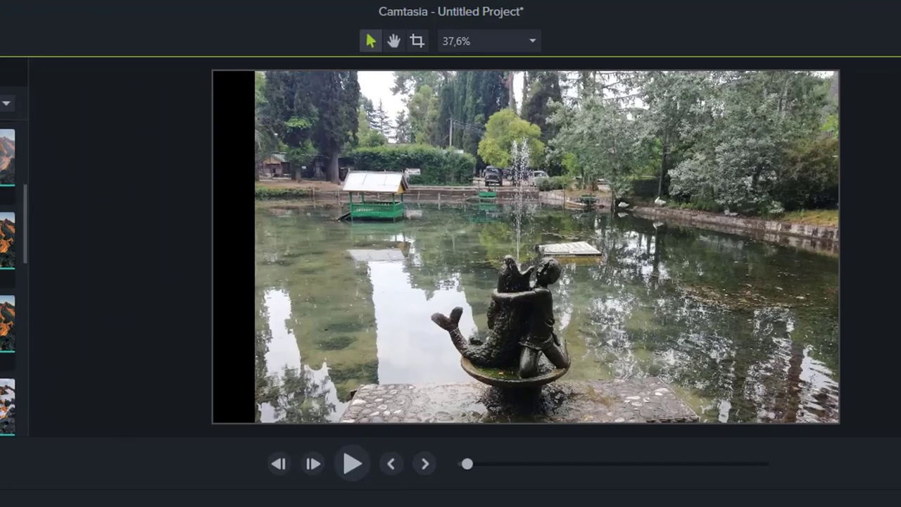
{"action": "left_click", "coordinate": [550, 281]}
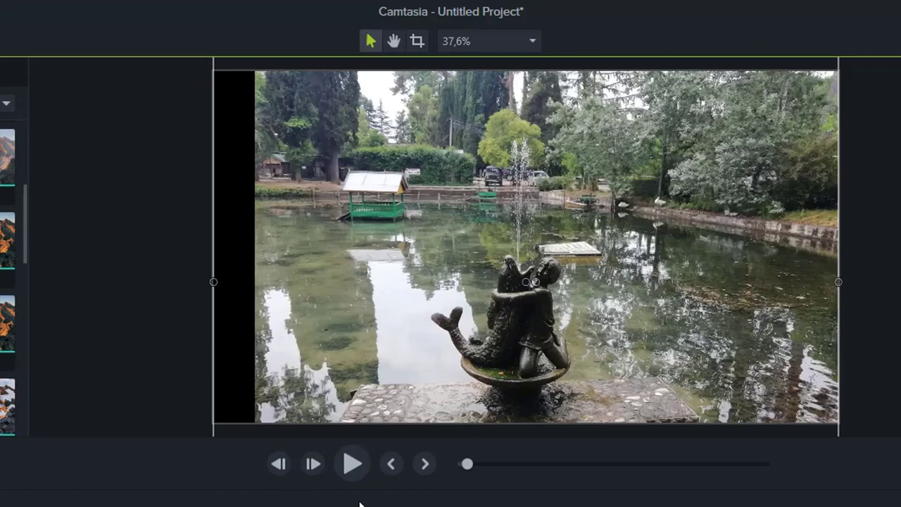
{"action": "left_click_drag", "start_coordinate": [466, 466], "coordinate": [454, 465]}
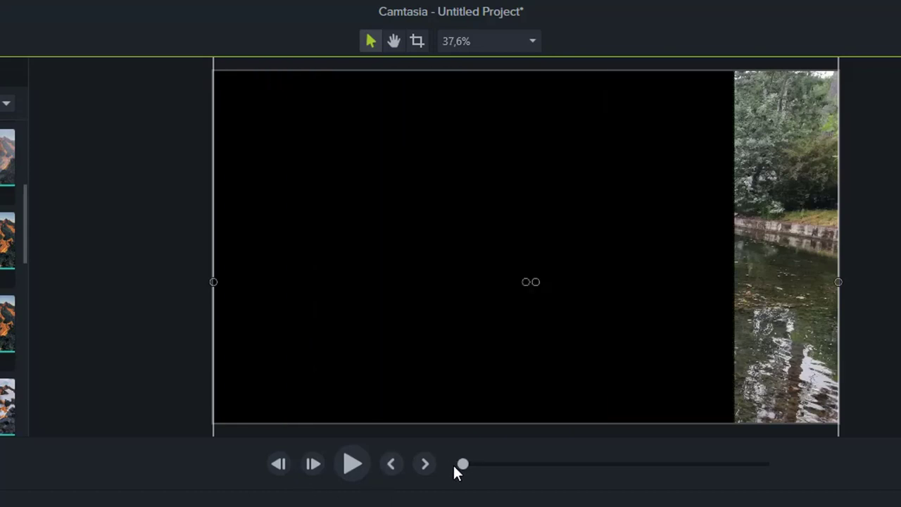
{"action": "left_click", "coordinate": [350, 471]}
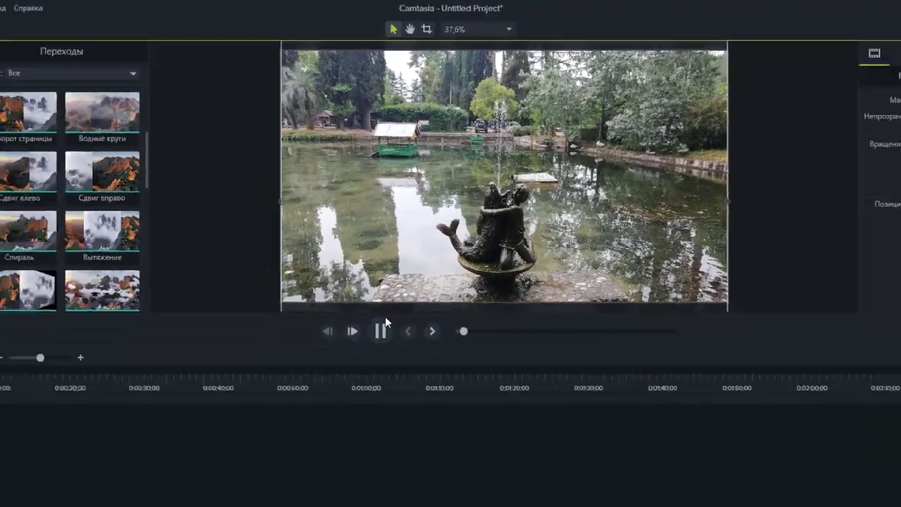
{"action": "left_click", "coordinate": [352, 464]}
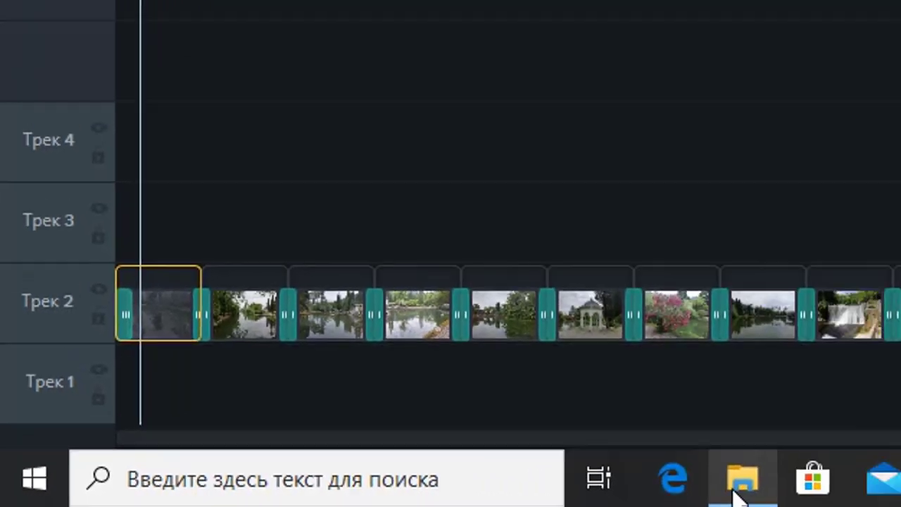
Add the sand-2005066_1920 image from File Explorer's юг folder to track 1 under the first photo and enlarge it to 106.2% to cover the canvas.
{"action": "left_click", "coordinate": [742, 476]}
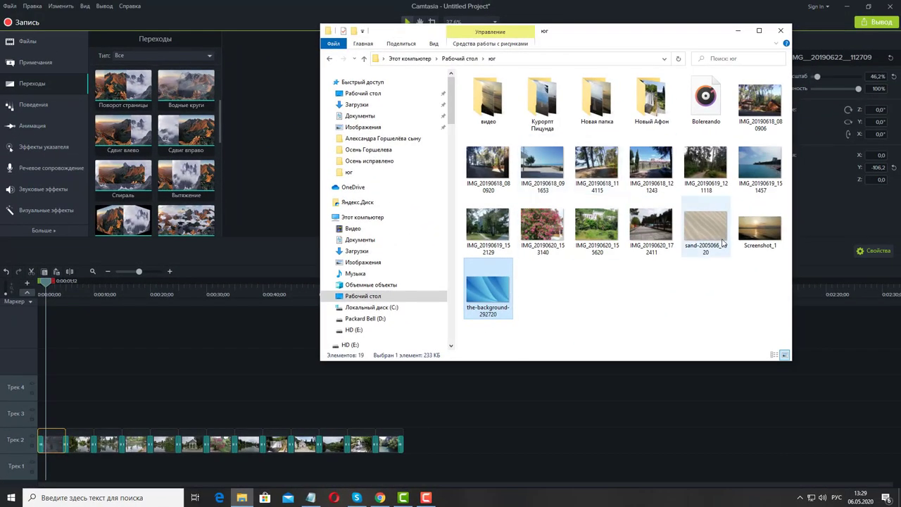
{"action": "left_click_drag", "start_coordinate": [713, 234], "coordinate": [60, 472]}
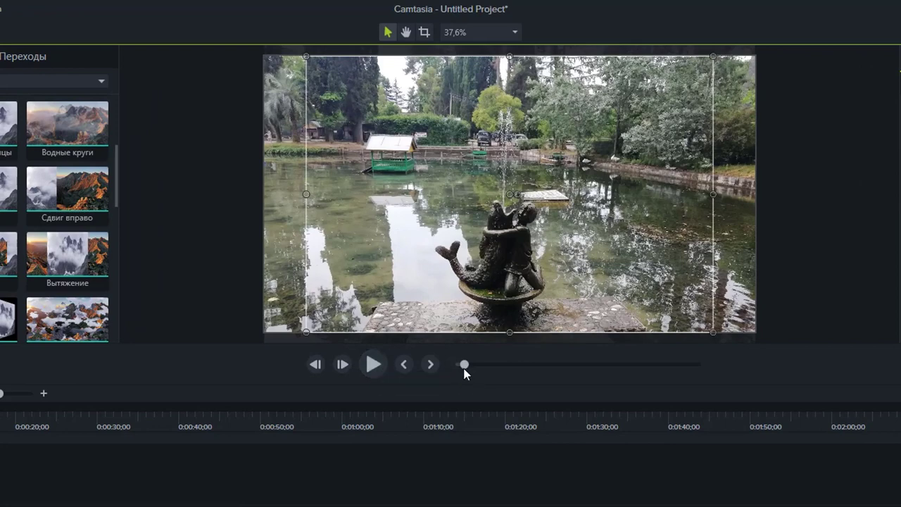
{"action": "left_click_drag", "start_coordinate": [466, 365], "coordinate": [449, 366]}
{"action": "left_click", "coordinate": [353, 312]}
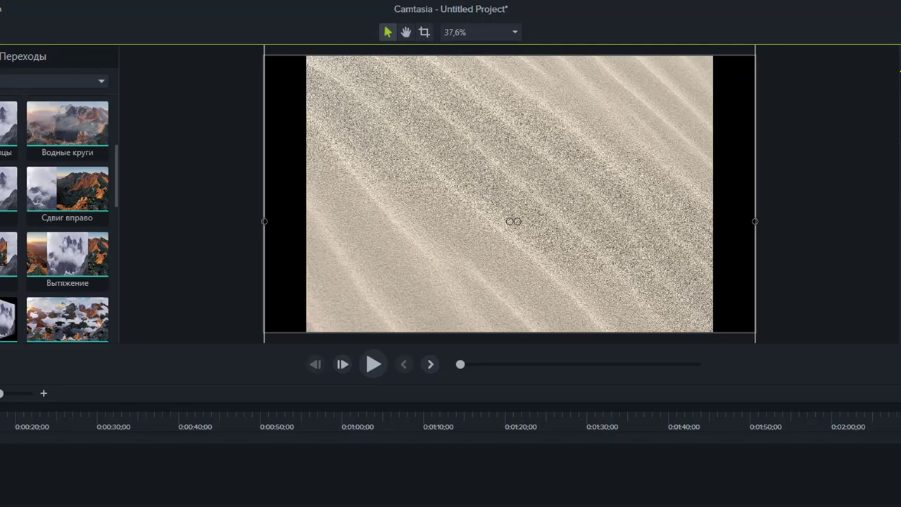
{"action": "left_click", "coordinate": [513, 194]}
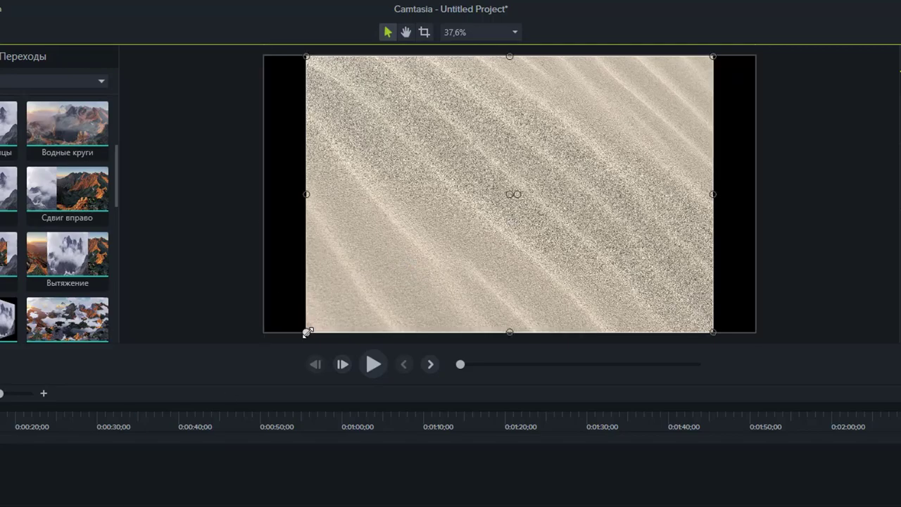
{"action": "left_click_drag", "start_coordinate": [308, 331], "coordinate": [245, 364]}
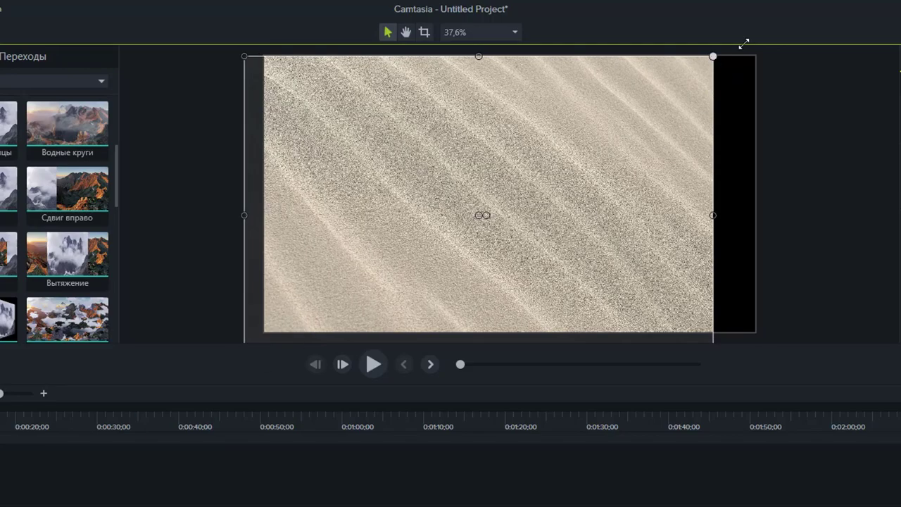
{"action": "left_click_drag", "start_coordinate": [744, 44], "coordinate": [760, 46]}
Preview the first photo's entrance over the sand background, and cut the sand clip from track 1.
{"action": "left_click", "coordinate": [373, 364]}
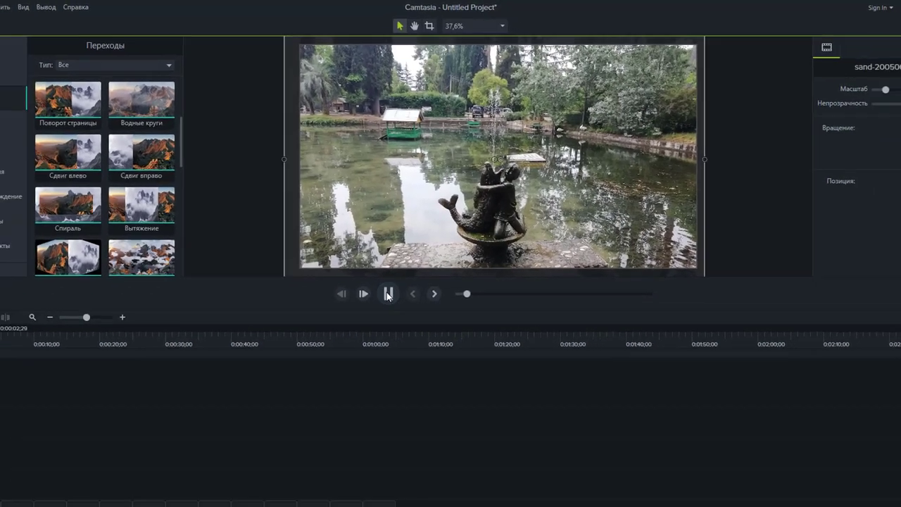
{"action": "key", "text": "space"}
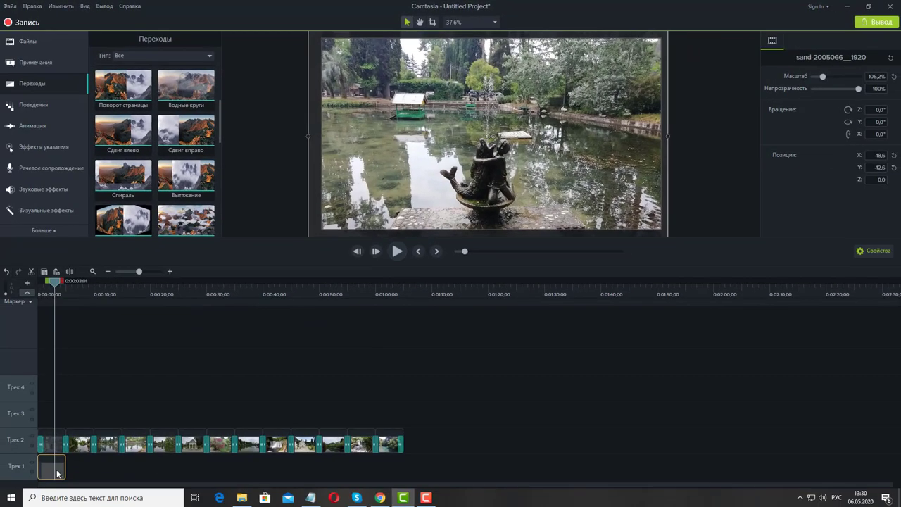
{"action": "right_click", "coordinate": [58, 474]}
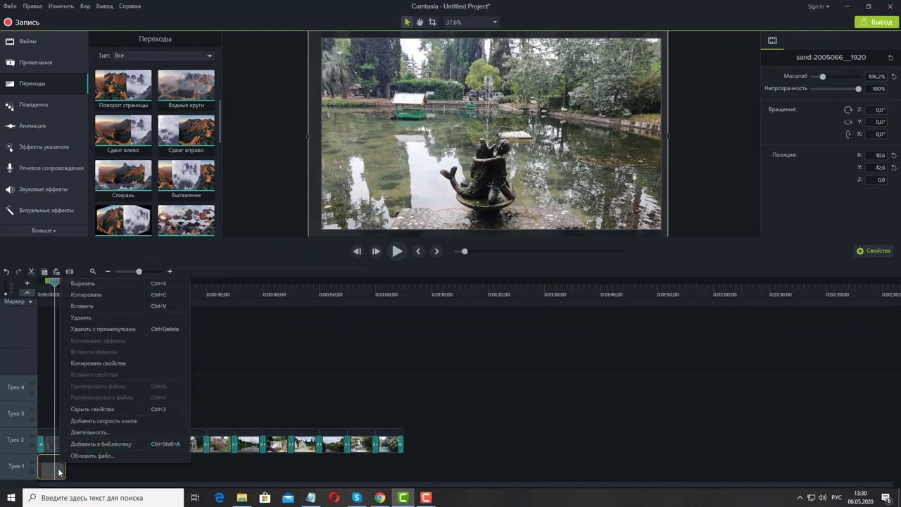
{"action": "left_click", "coordinate": [109, 285]}
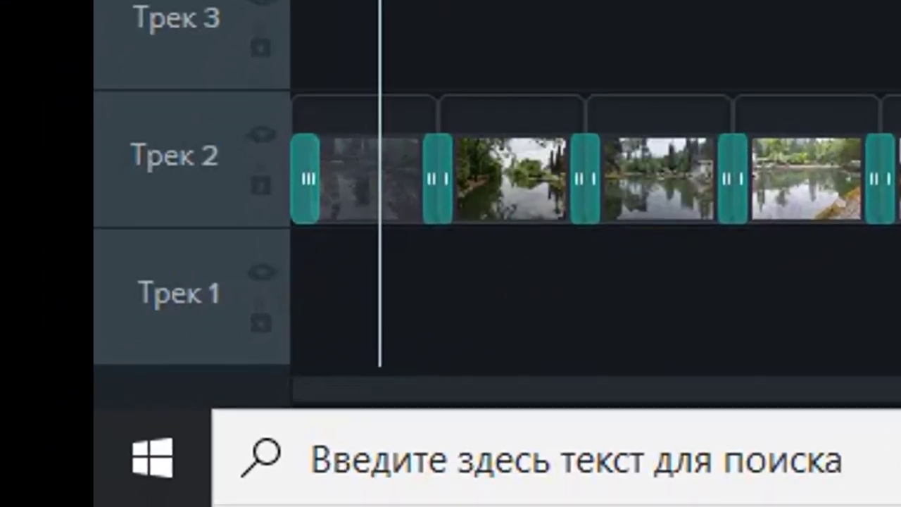
Delete the "Сдвиг влево" transitions at the start of the first photo and at the end of the last photo on track 2.
{"action": "key", "text": "ctrl+Home"}
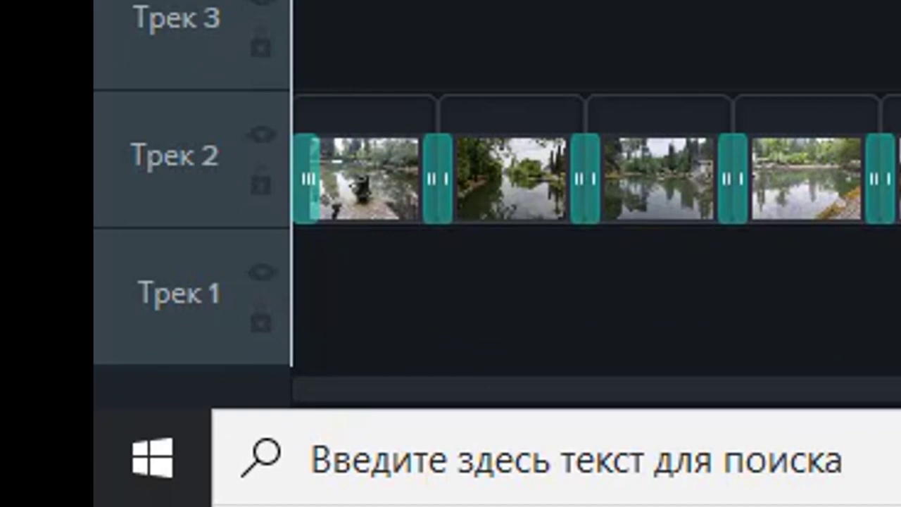
{"action": "key", "text": "space"}
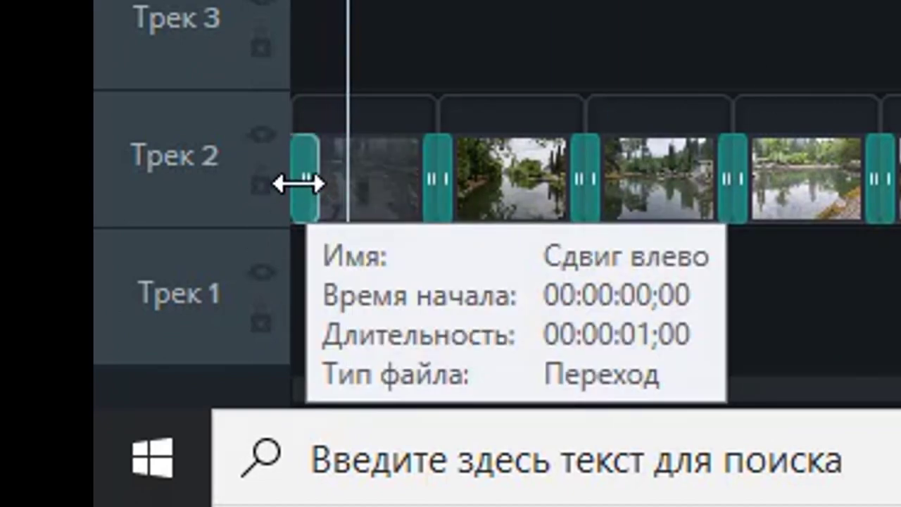
{"action": "right_click", "coordinate": [302, 194]}
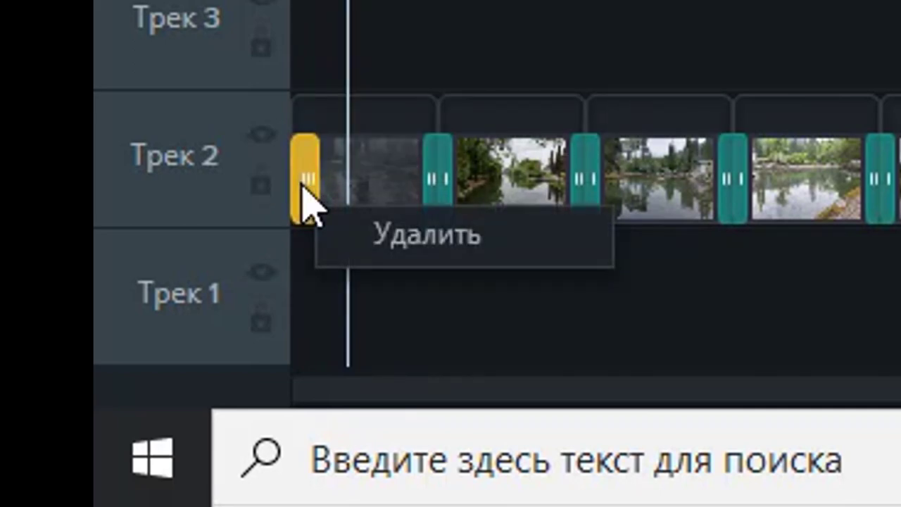
{"action": "left_click", "coordinate": [406, 234]}
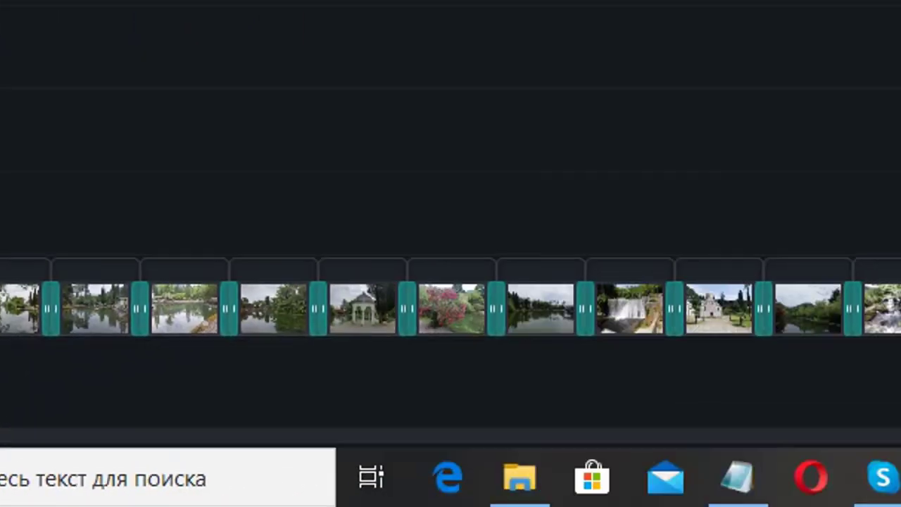
{"action": "right_click", "coordinate": [120, 409]}
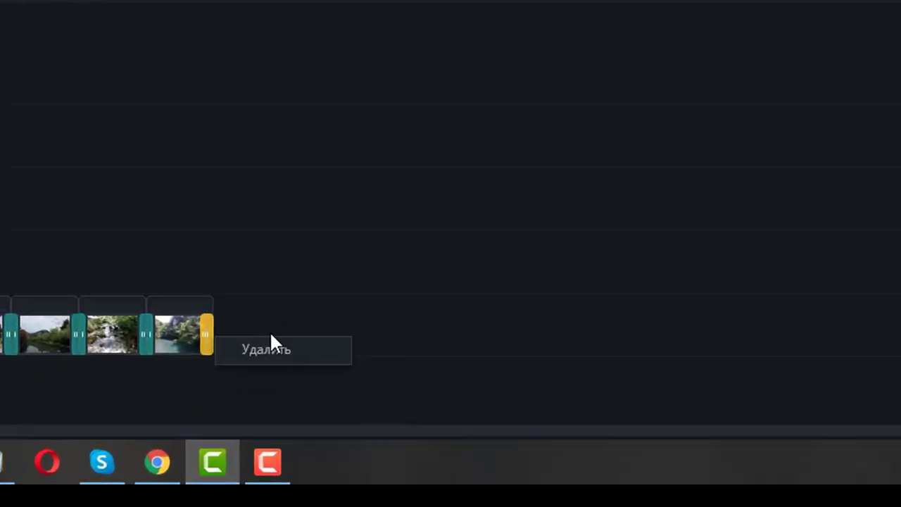
{"action": "left_click", "coordinate": [360, 295]}
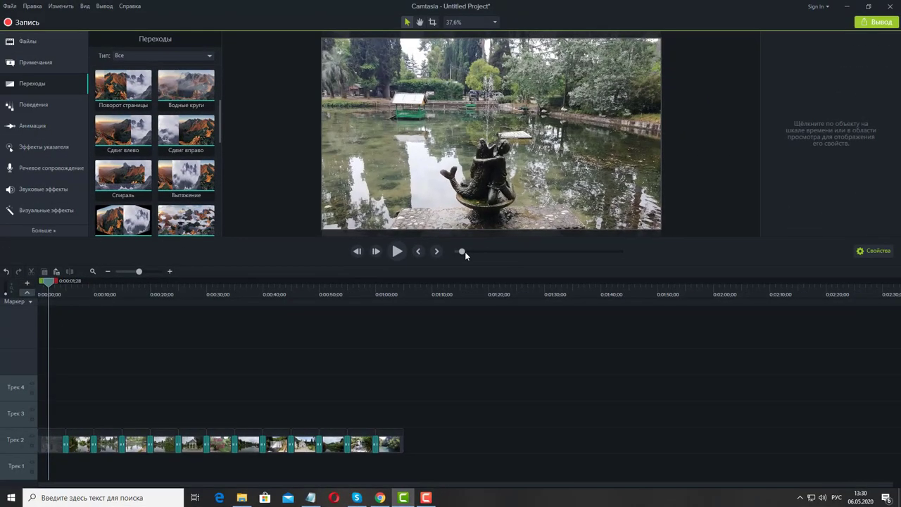
Play the slideshow from the beginning through the first few photos to check their transitions.
{"action": "left_click_drag", "start_coordinate": [462, 252], "coordinate": [455, 252]}
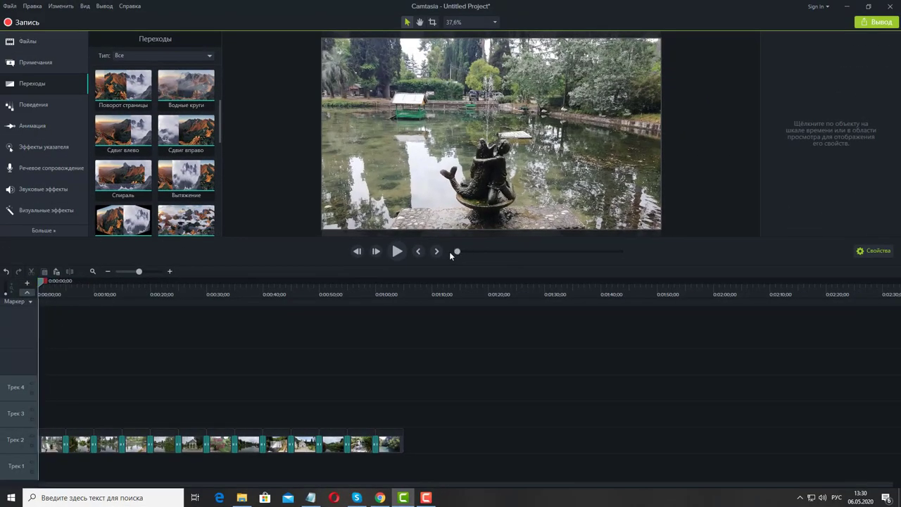
{"action": "left_click", "coordinate": [396, 252]}
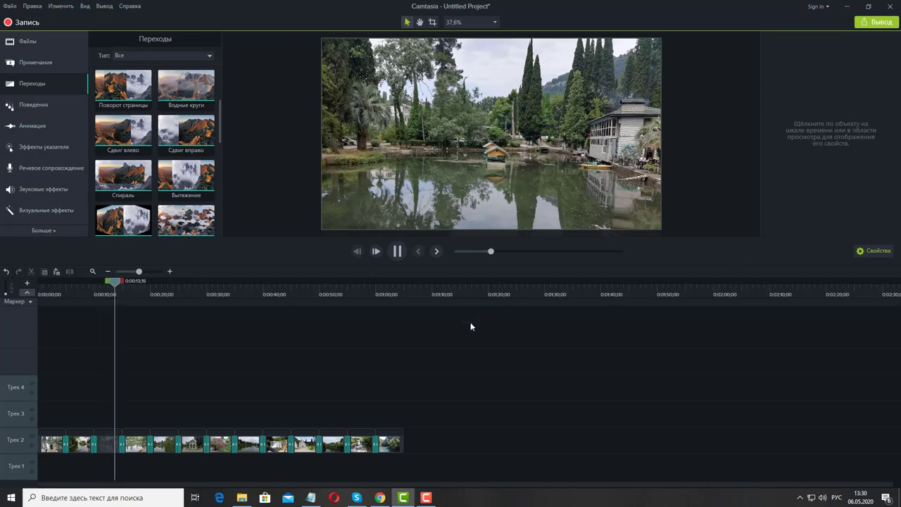
{"action": "left_click", "coordinate": [393, 257]}
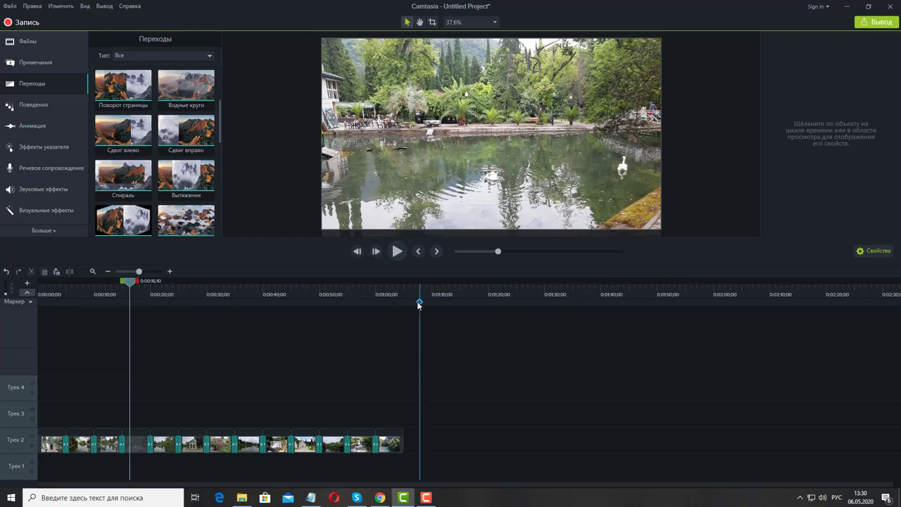
Add a plain ABC text callout over the first photo at the timeline start and widen its box across most of the canvas.
{"action": "left_click", "coordinate": [457, 252]}
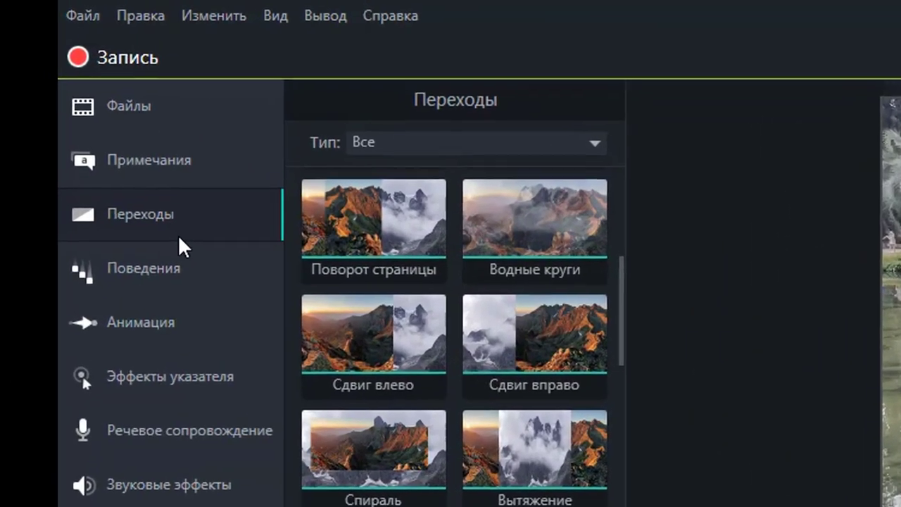
{"action": "left_click", "coordinate": [183, 168]}
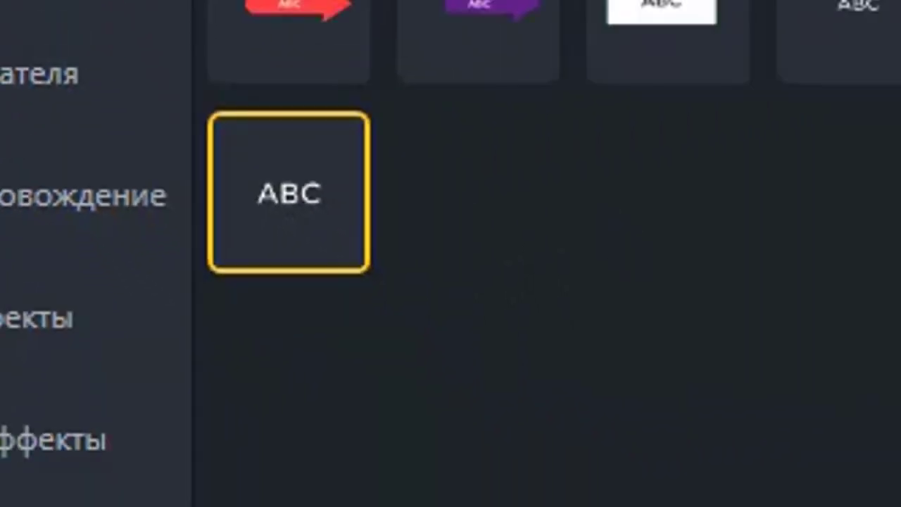
{"action": "left_click_drag", "start_coordinate": [542, 355], "coordinate": [653, 134]}
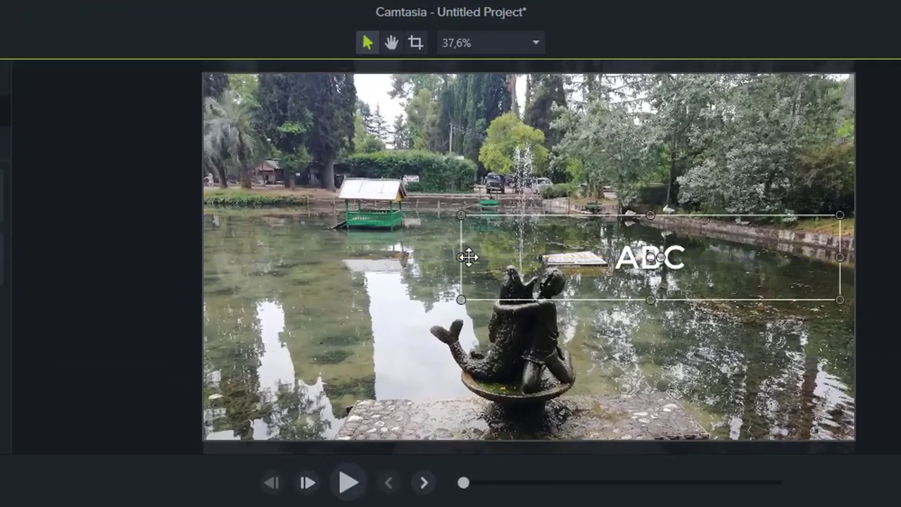
{"action": "left_click_drag", "start_coordinate": [463, 259], "coordinate": [218, 257]}
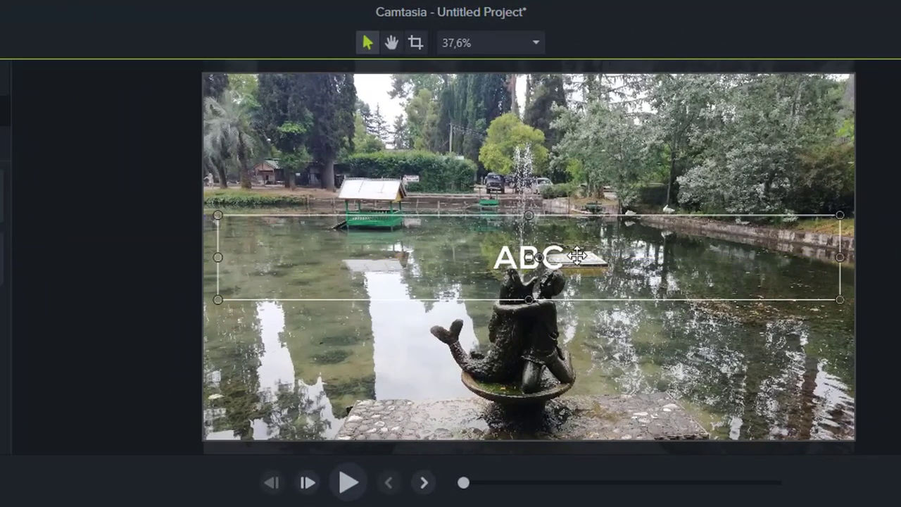
Replace the callout's placeholder text with "Прогулка в Приморский Парк!".
{"action": "double_click", "coordinate": [564, 252]}
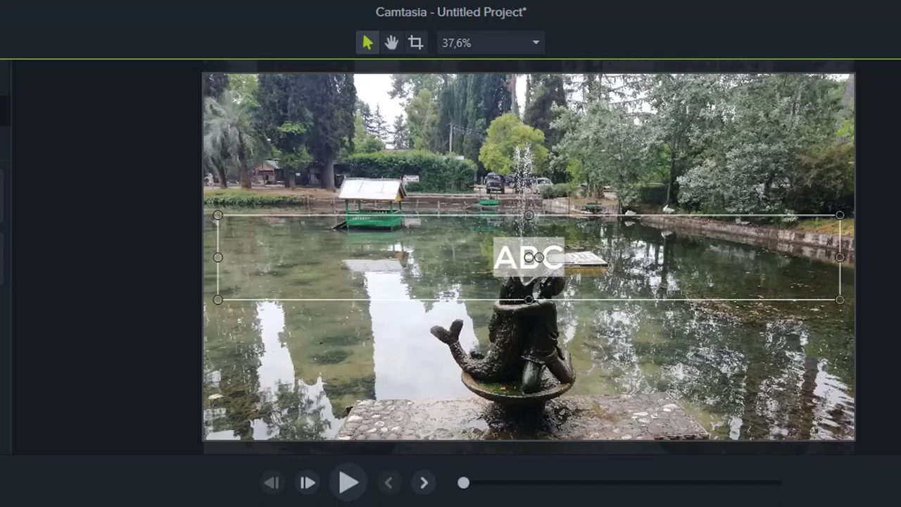
{"action": "type", "text": "Прогу"}
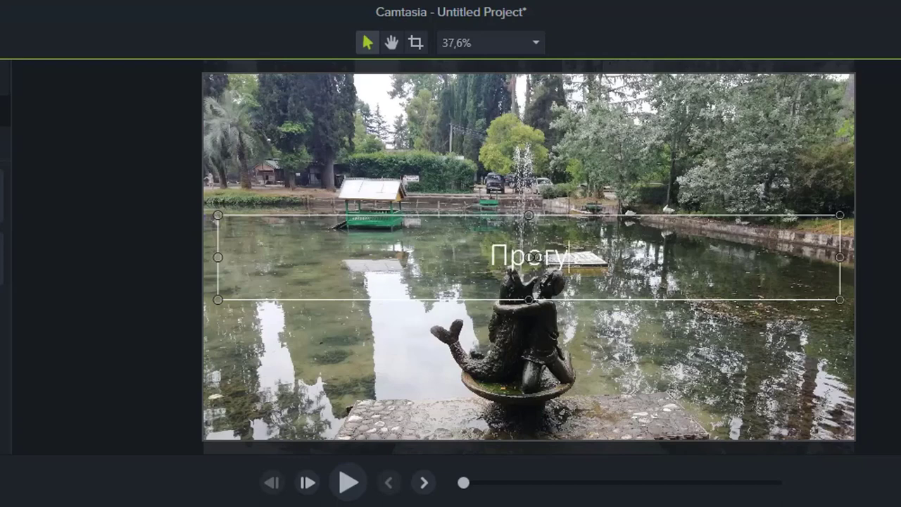
{"action": "type", "text": "л"}
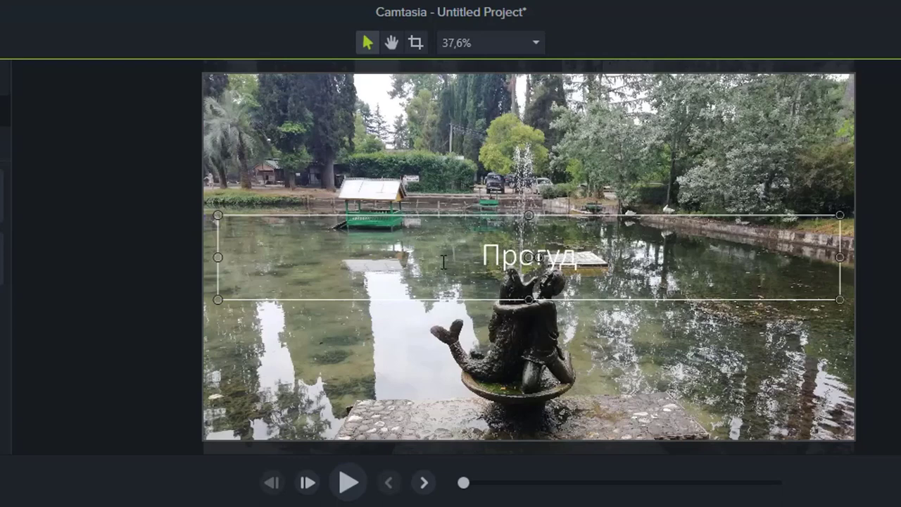
{"action": "key", "text": "BackSpace"}
{"action": "type", "text": "лка"}
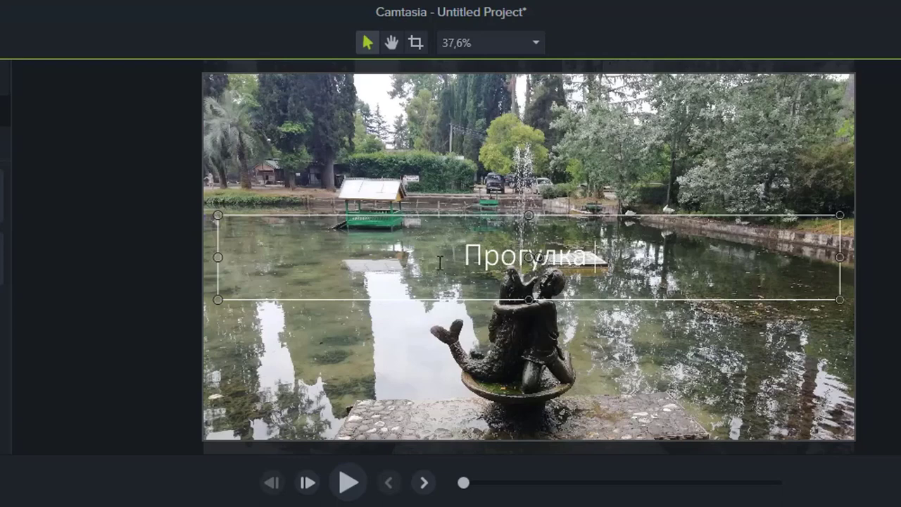
{"action": "type", "text": " В прим"}
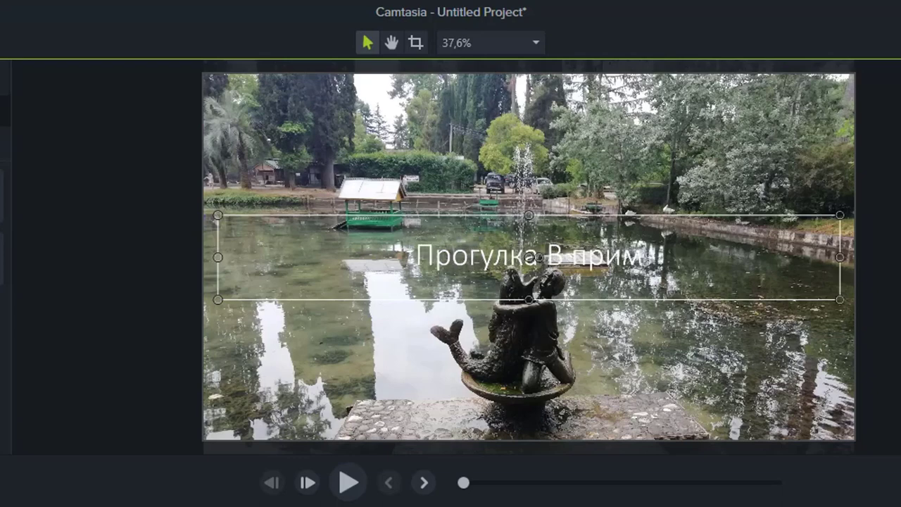
{"action": "type", "text": "орский"}
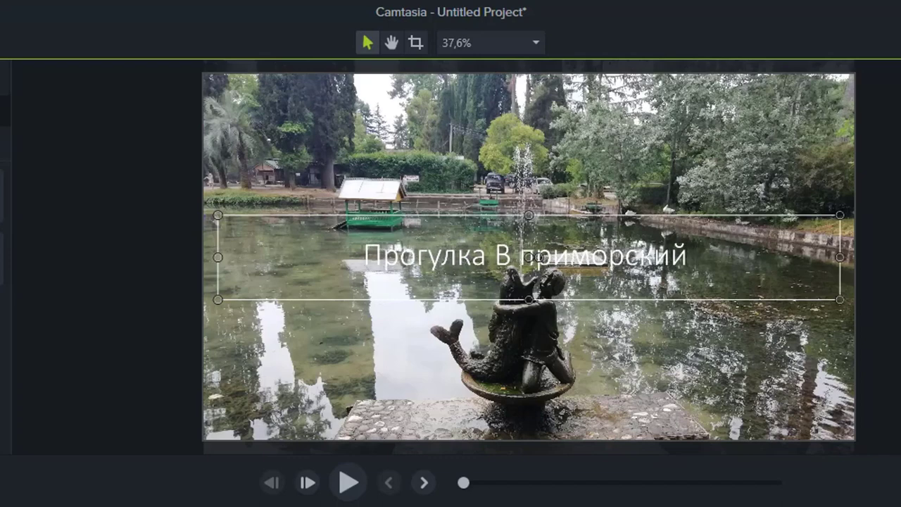
{"action": "type", "text": " Парк"}
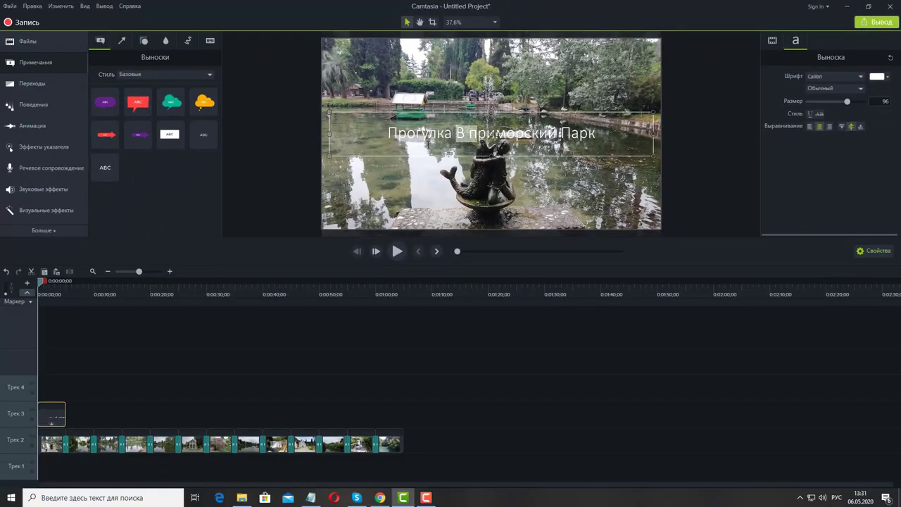
{"action": "type", "text": "в П"}
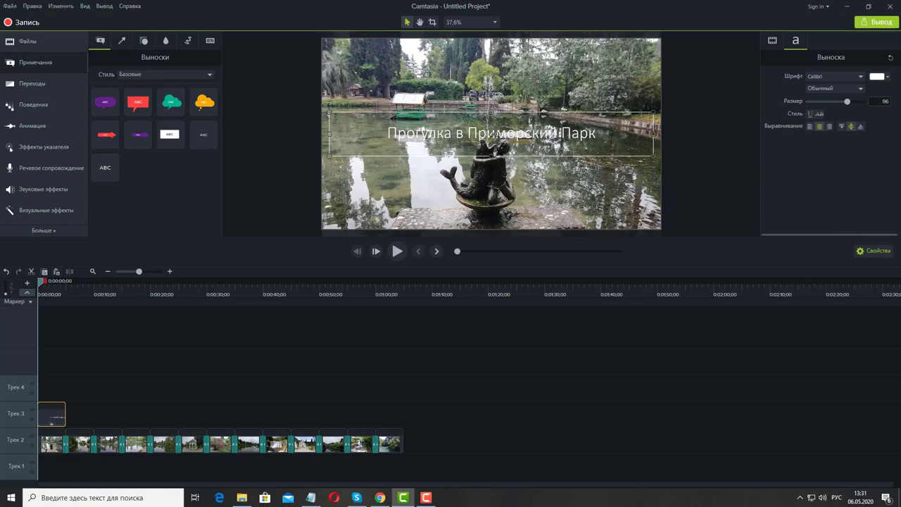
{"action": "type", "text": "!"}
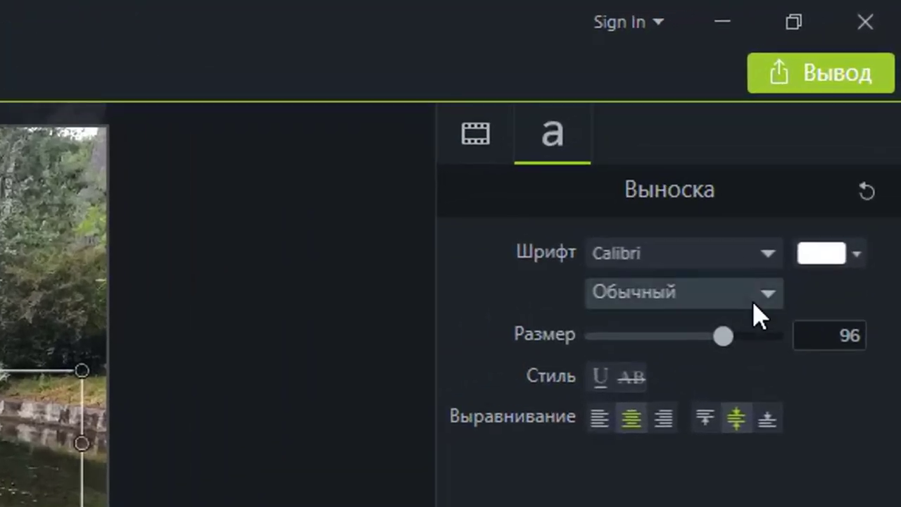
Set the title's font style to Полужирный and its font to Tahoma.
{"action": "left_click", "coordinate": [859, 89]}
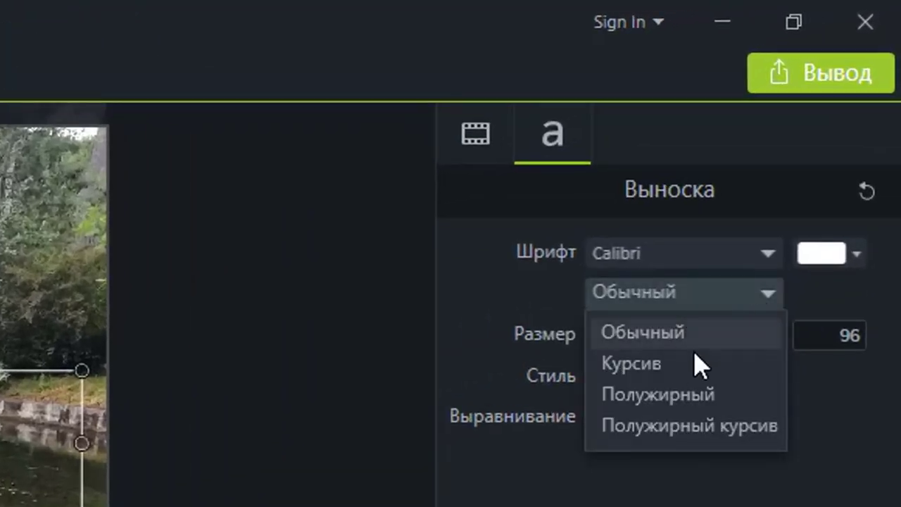
{"action": "left_click", "coordinate": [689, 400]}
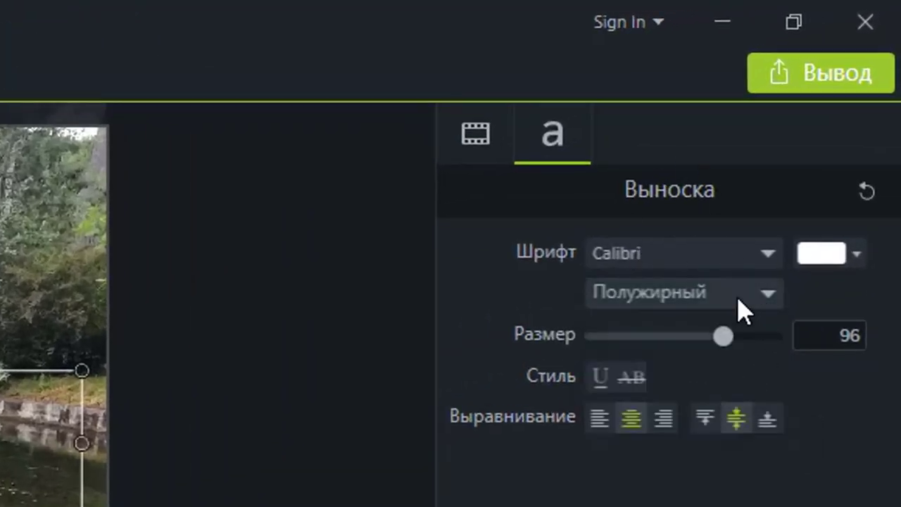
{"action": "left_click", "coordinate": [771, 255]}
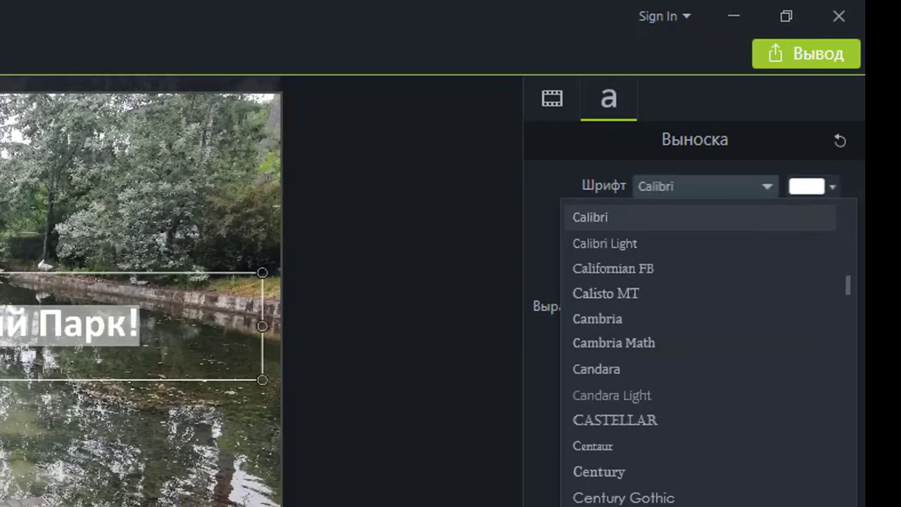
{"action": "scroll", "coordinate": [733, 493], "scroll_direction": "down", "scroll_amount": 15}
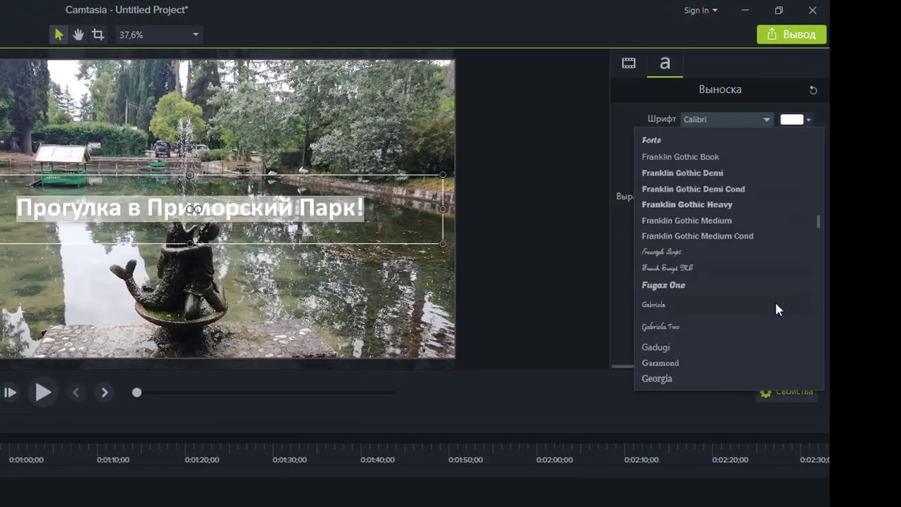
{"action": "scroll", "coordinate": [778, 310], "scroll_direction": "down", "scroll_amount": 20}
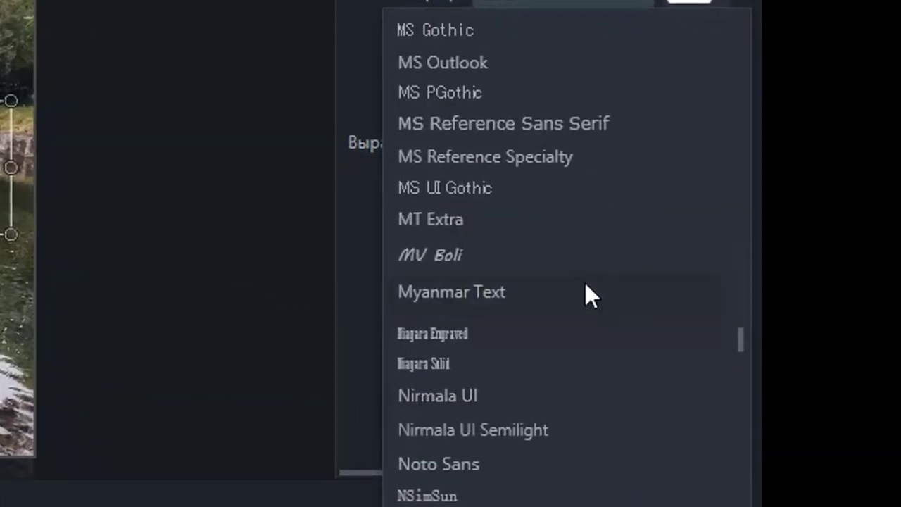
{"action": "scroll", "coordinate": [585, 282], "scroll_direction": "down", "scroll_amount": 20}
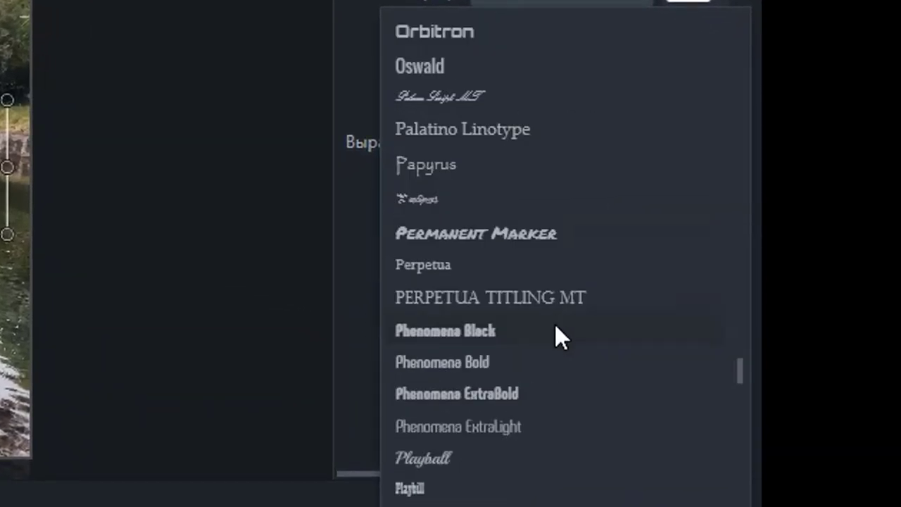
{"action": "scroll", "coordinate": [559, 289], "scroll_direction": "down", "scroll_amount": 6}
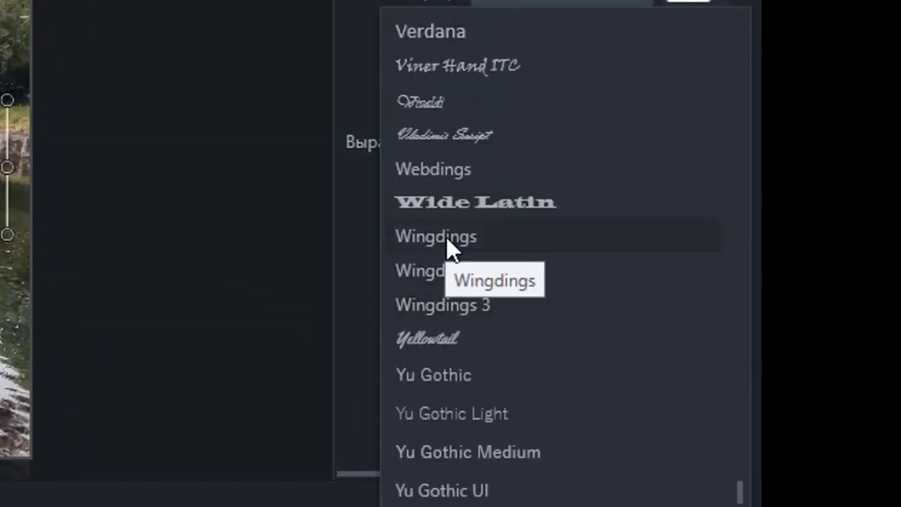
{"action": "scroll", "coordinate": [446, 238], "scroll_direction": "up", "scroll_amount": 3}
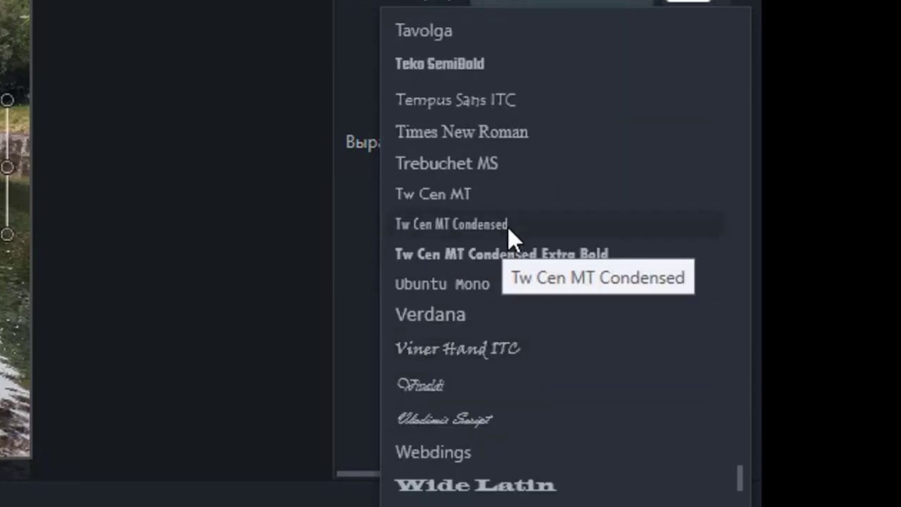
{"action": "scroll", "coordinate": [507, 227], "scroll_direction": "up", "scroll_amount": 1}
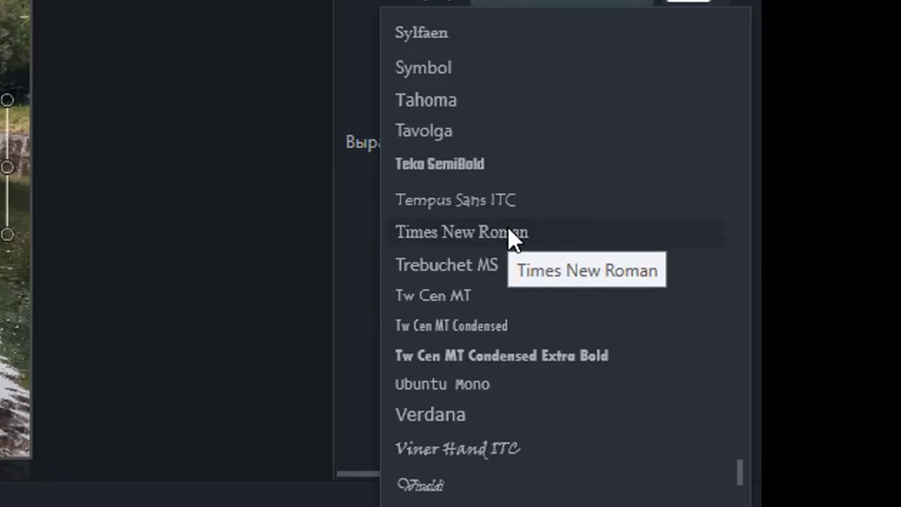
{"action": "left_click", "coordinate": [453, 91]}
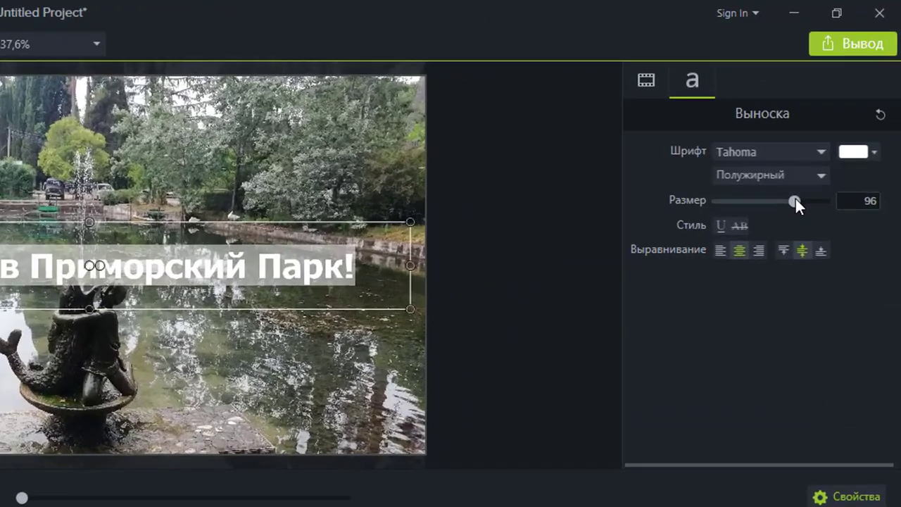
Reduce the title's font size to 89 and adjust the width of its text box to fit inside the canvas.
{"action": "left_click_drag", "start_coordinate": [848, 102], "coordinate": [867, 98]}
{"action": "left_click_drag", "start_coordinate": [816, 274], "coordinate": [733, 288]}
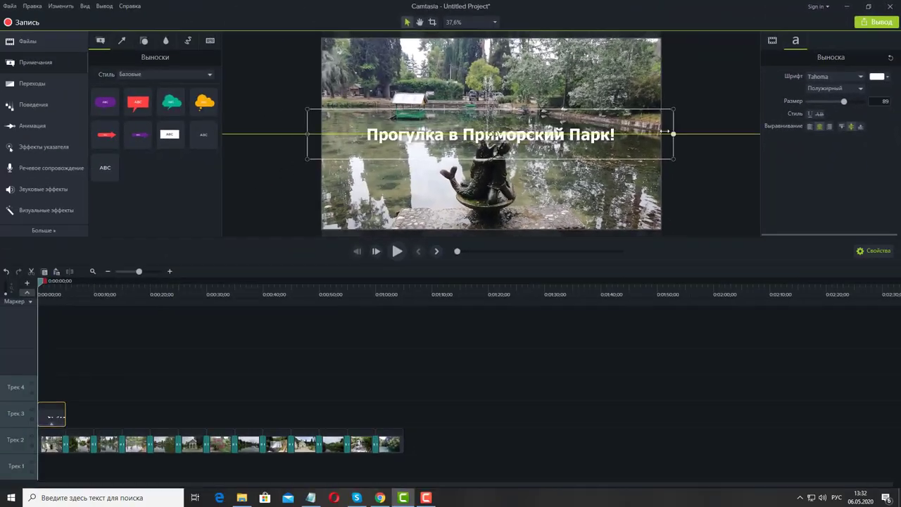
{"action": "left_click_drag", "start_coordinate": [627, 161], "coordinate": [577, 162]}
{"action": "left_click_drag", "start_coordinate": [308, 134], "coordinate": [330, 133]}
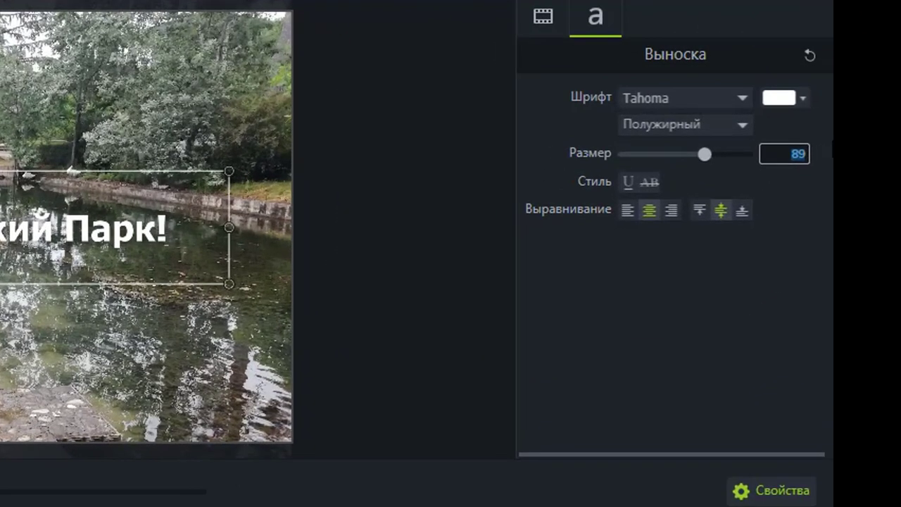
Set the title's font size to 199 and deselect the title.
{"action": "type", "text": "99"}
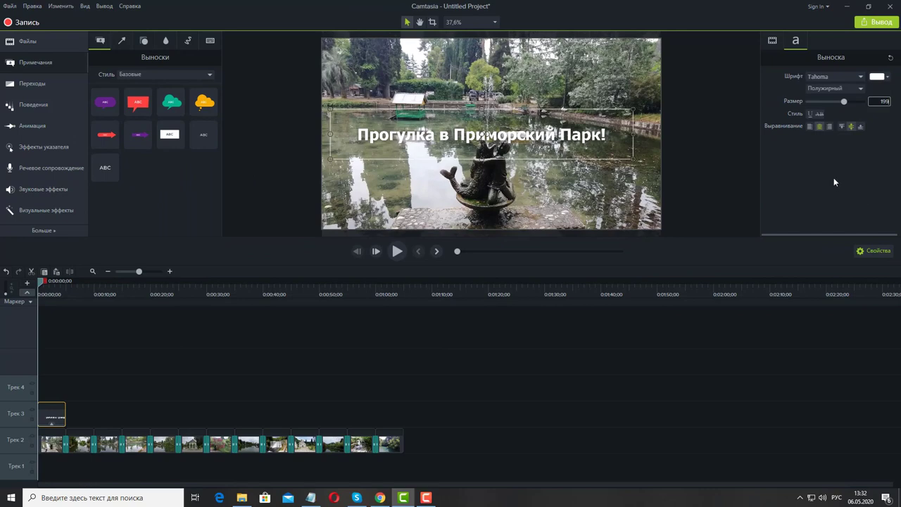
{"action": "key", "text": "Return"}
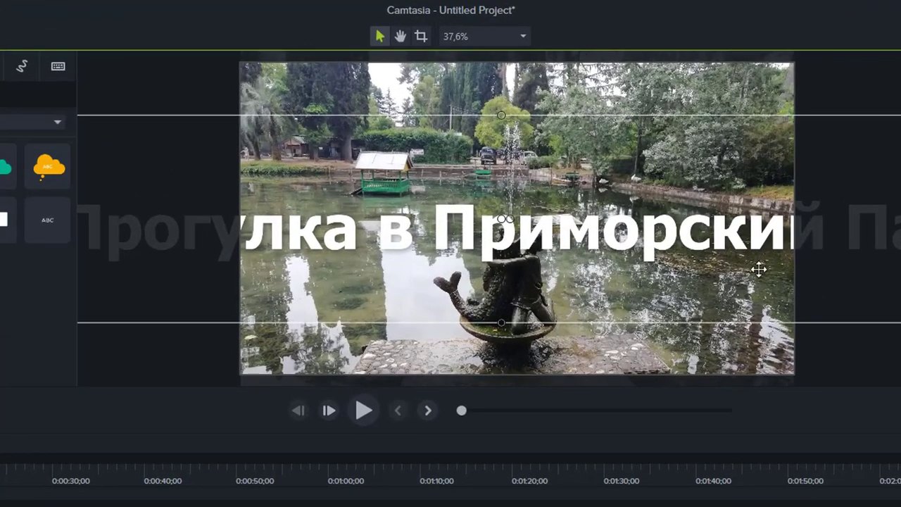
{"action": "left_click", "coordinate": [816, 355]}
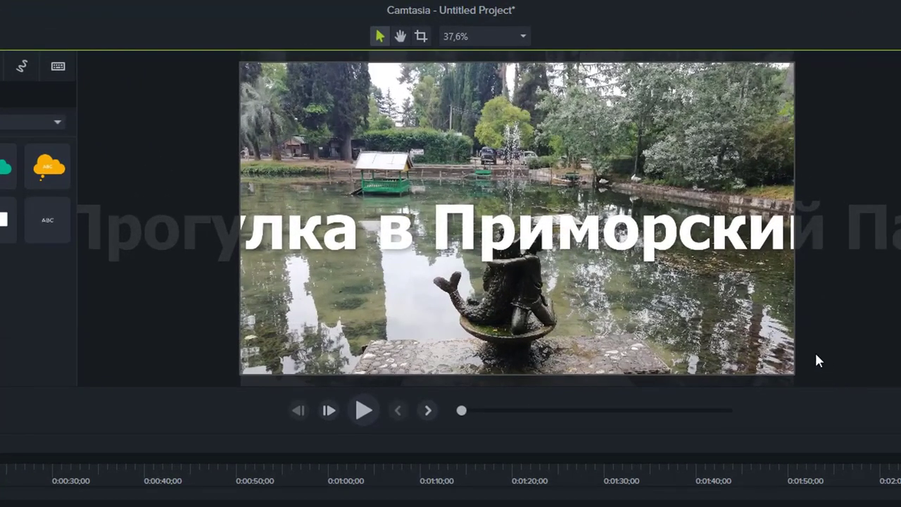
Narrow the title's text box so the text wraps onto three lines and position it centrally over the photo.
{"action": "left_click_drag", "start_coordinate": [590, 254], "coordinate": [416, 261]}
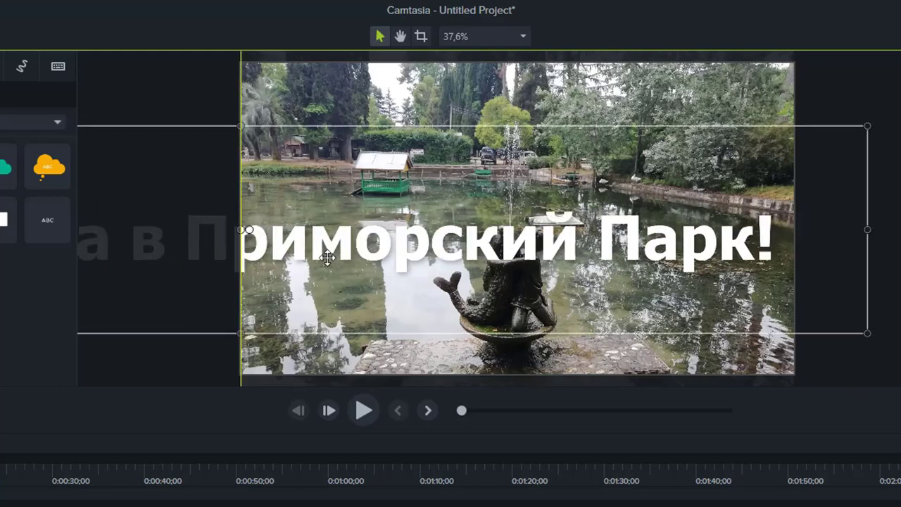
{"action": "left_click_drag", "start_coordinate": [868, 231], "coordinate": [762, 254]}
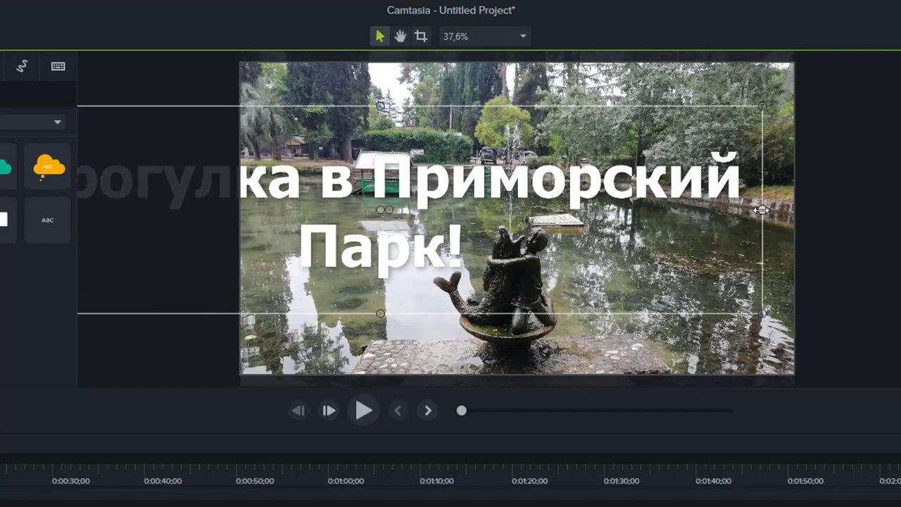
{"action": "left_click_drag", "start_coordinate": [762, 209], "coordinate": [437, 212]}
{"action": "left_click_drag", "start_coordinate": [396, 258], "coordinate": [654, 251]}
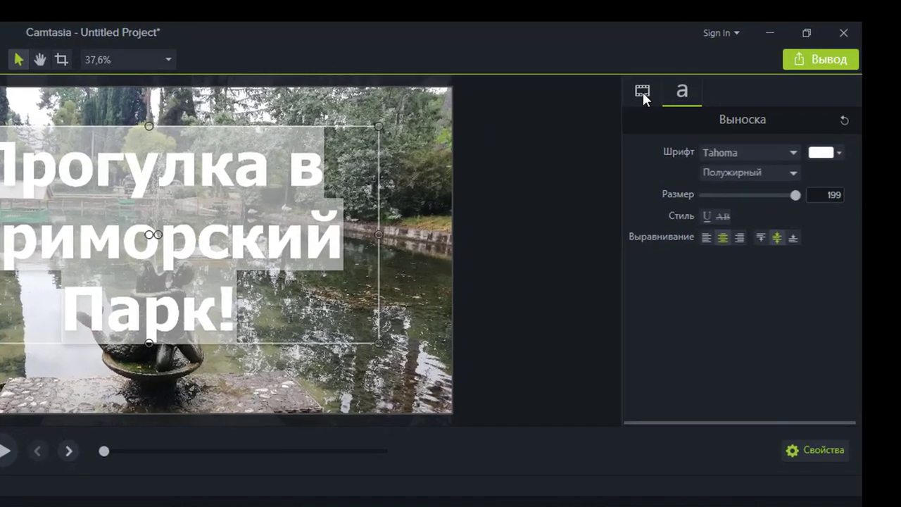
Set the title's shadow to angle 90°, offset 7, opacity 100% and blur 50.
{"action": "left_click", "coordinate": [643, 92]}
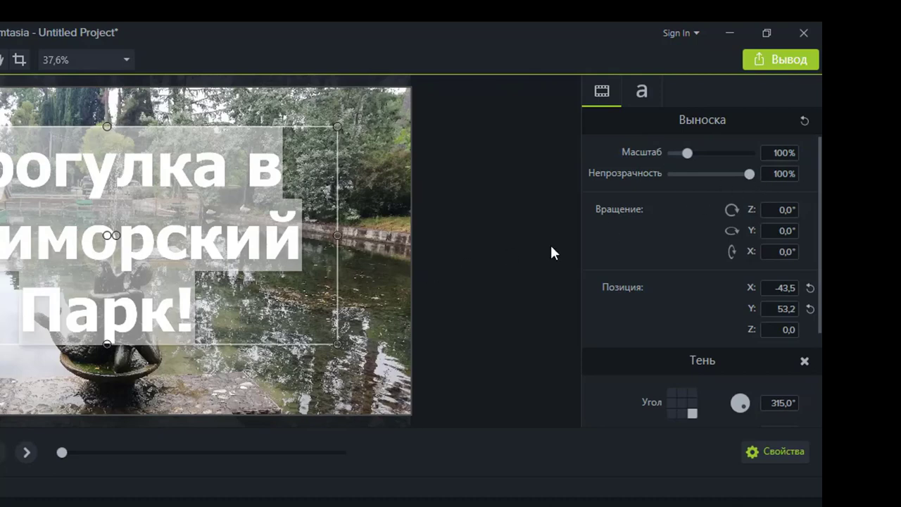
{"action": "mouse_move", "coordinate": [750, 174]}
{"action": "left_mouse_down"}
{"action": "mouse_move", "coordinate": [680, 176]}
{"action": "mouse_move", "coordinate": [738, 176]}
{"action": "mouse_move", "coordinate": [760, 163]}
{"action": "left_mouse_up"}
{"action": "scroll", "coordinate": [815, 221], "scroll_direction": "down", "scroll_amount": 5}
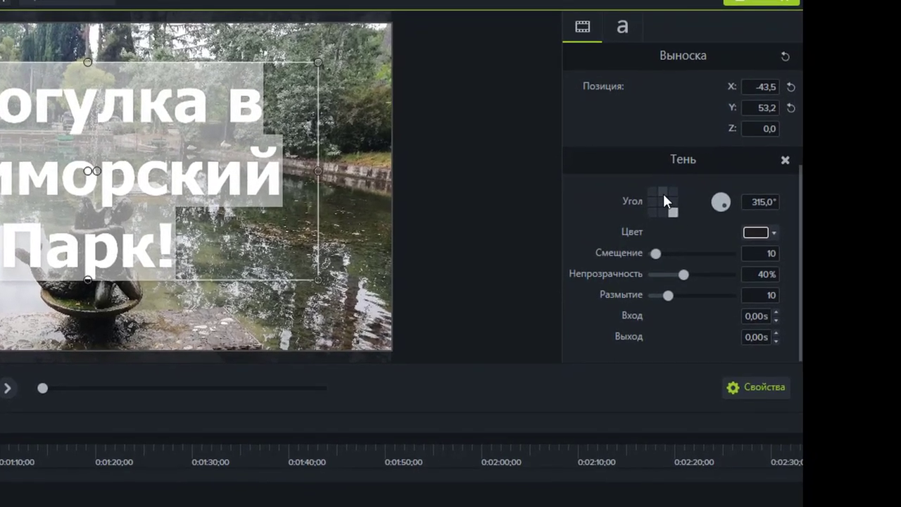
{"action": "left_click", "coordinate": [664, 190]}
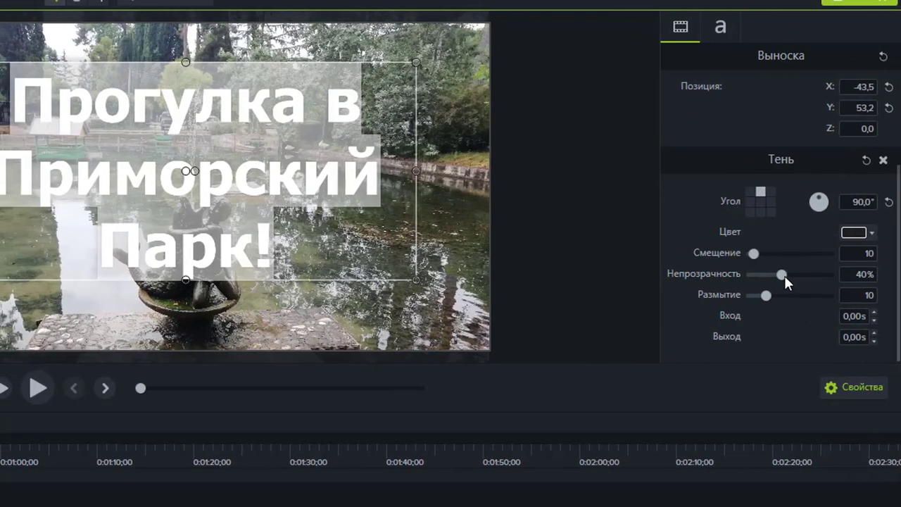
{"action": "left_click_drag", "start_coordinate": [785, 275], "coordinate": [856, 273]}
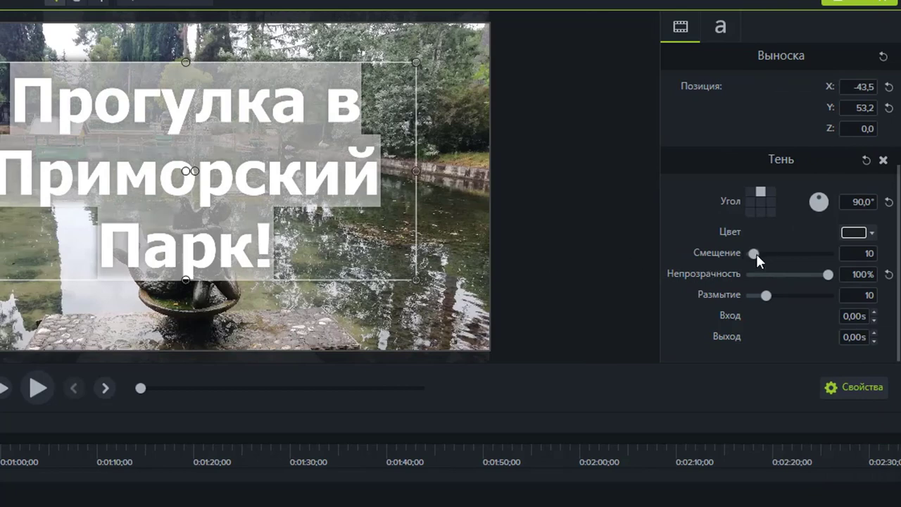
{"action": "left_click_drag", "start_coordinate": [756, 253], "coordinate": [753, 252]}
{"action": "left_click_drag", "start_coordinate": [767, 294], "coordinate": [897, 292]}
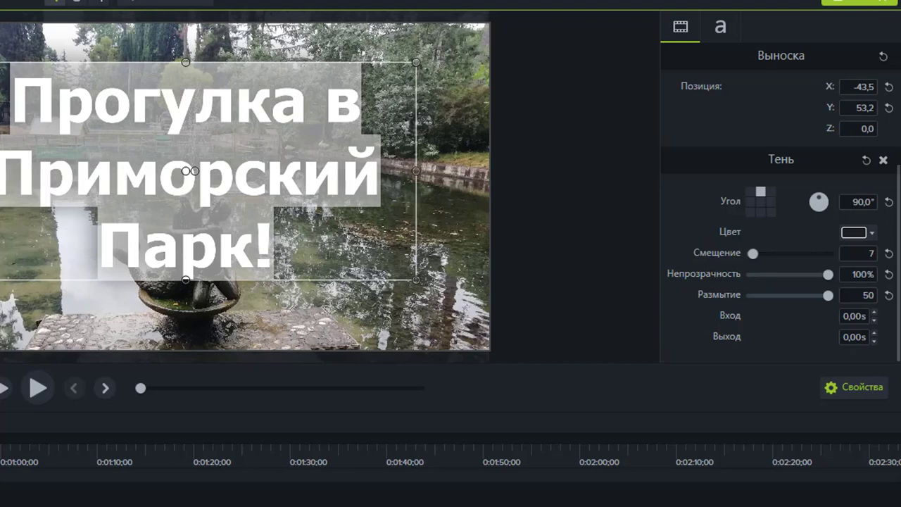
{"action": "left_click", "coordinate": [416, 294]}
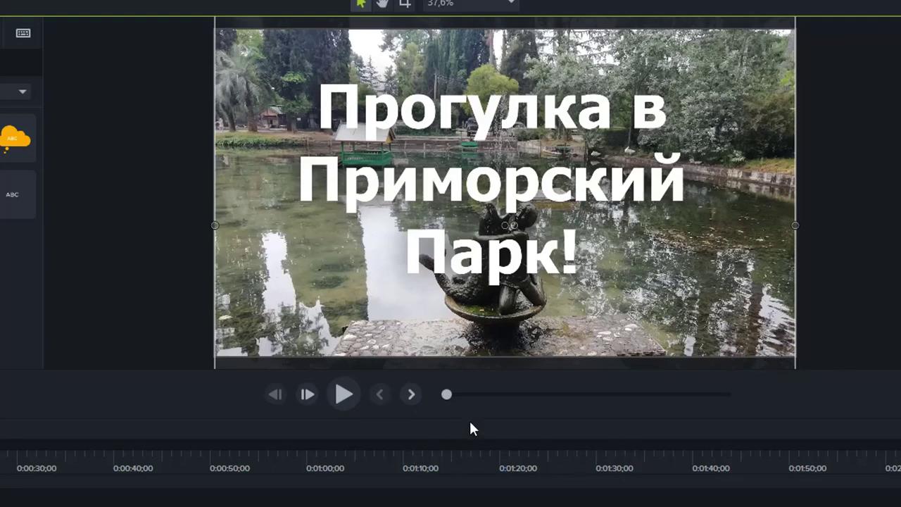
Try the Растворение transition at the start of the title clip and play it back.
{"action": "left_click", "coordinate": [492, 178]}
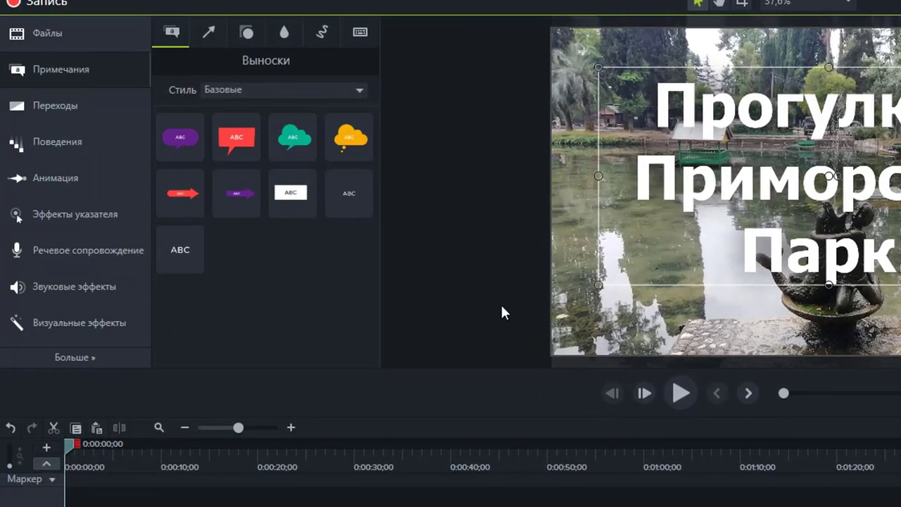
{"action": "left_click", "coordinate": [74, 107]}
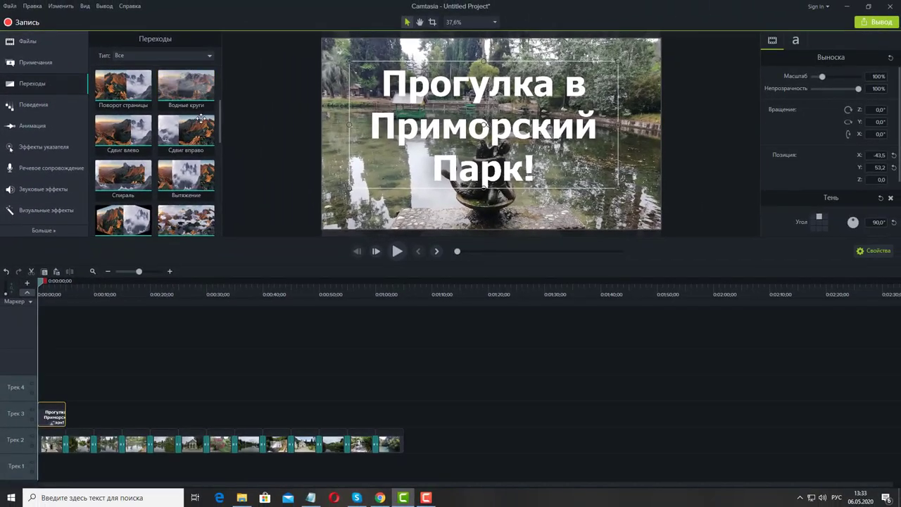
{"action": "scroll", "coordinate": [202, 126], "scroll_direction": "down", "scroll_amount": 2}
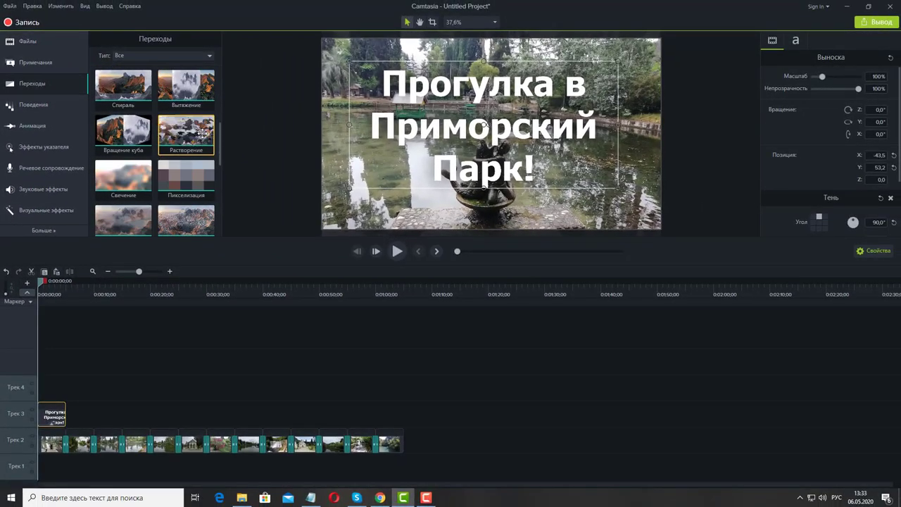
{"action": "left_click_drag", "start_coordinate": [203, 128], "coordinate": [43, 416]}
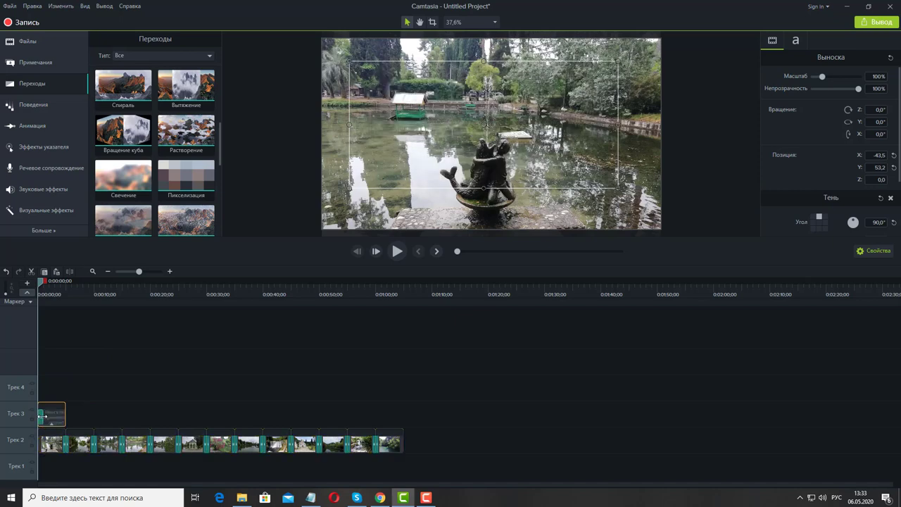
{"action": "left_click", "coordinate": [397, 252]}
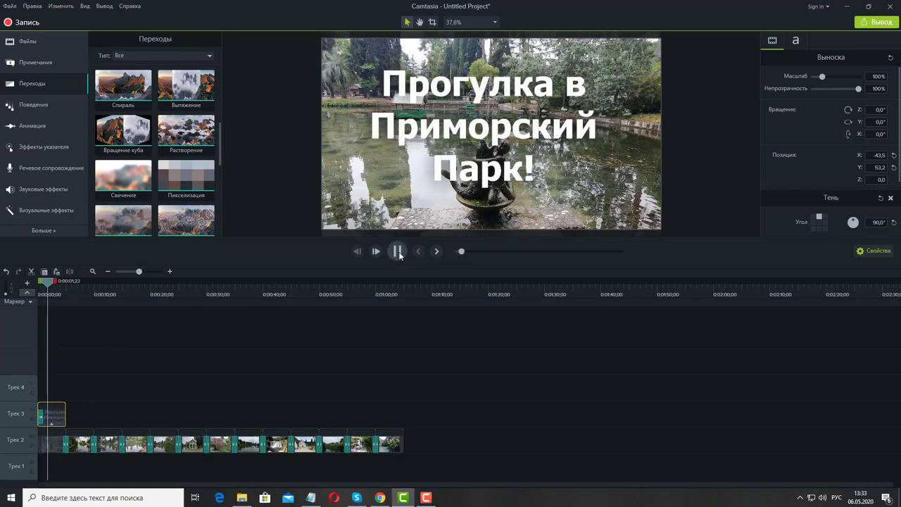
{"action": "left_click", "coordinate": [397, 252]}
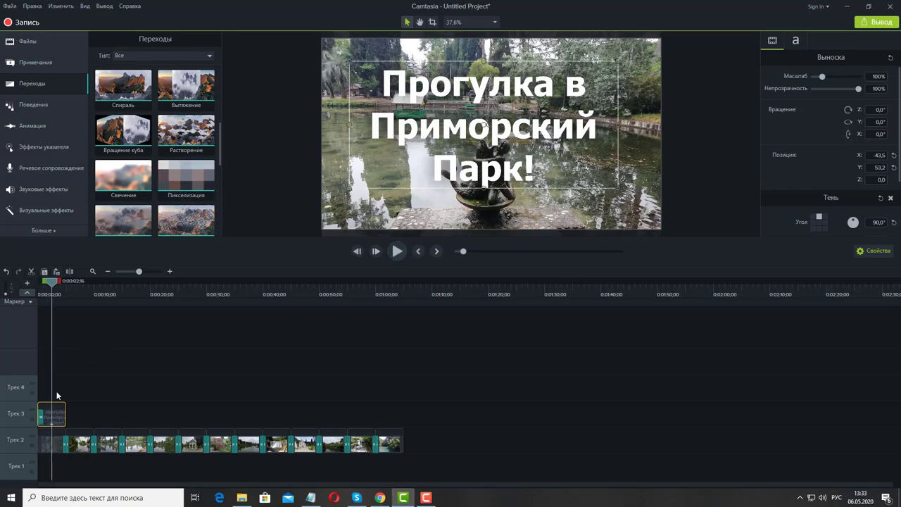
Delete the Растворение transition from the title clip.
{"action": "right_click", "coordinate": [47, 421]}
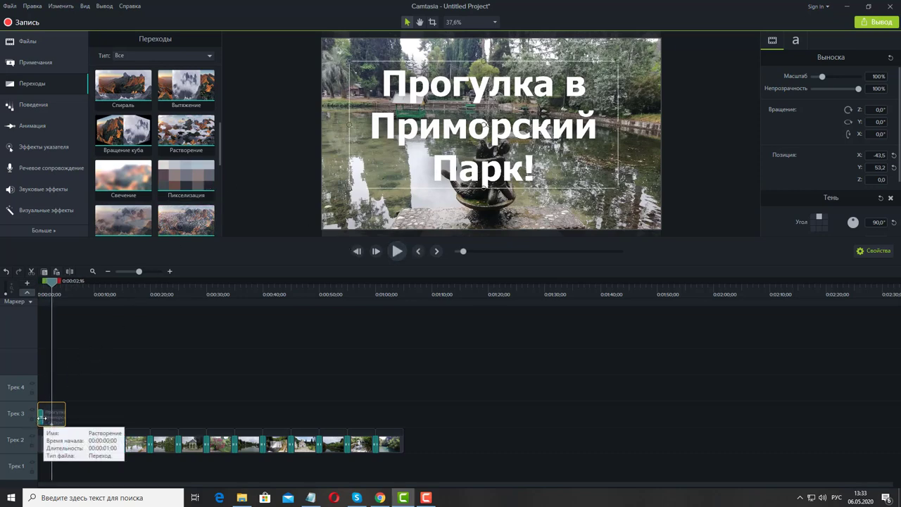
{"action": "left_click", "coordinate": [47, 423]}
{"action": "left_click", "coordinate": [47, 424]}
Apply the "Градиентное вытес..." transition to both ends of the title clip and preview it from the timeline start.
{"action": "scroll", "coordinate": [164, 181], "scroll_direction": "down", "scroll_amount": 2}
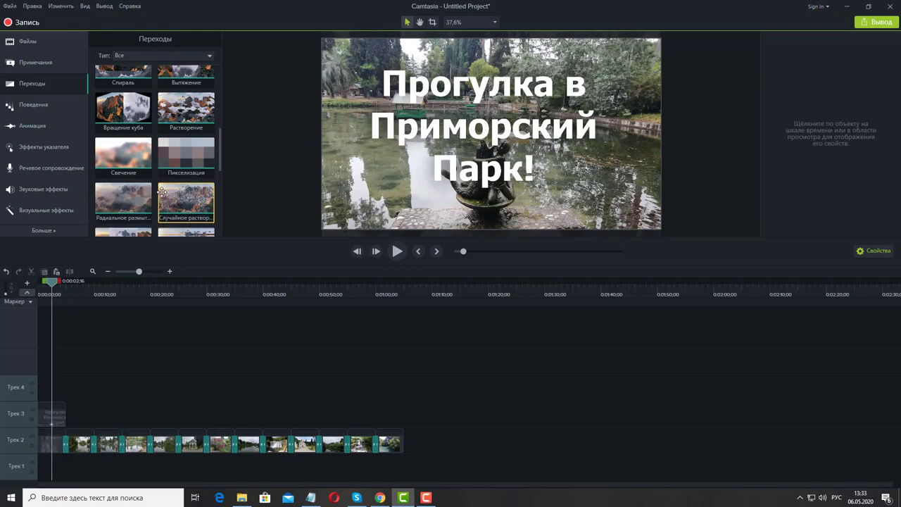
{"action": "scroll", "coordinate": [164, 182], "scroll_direction": "down", "scroll_amount": 1}
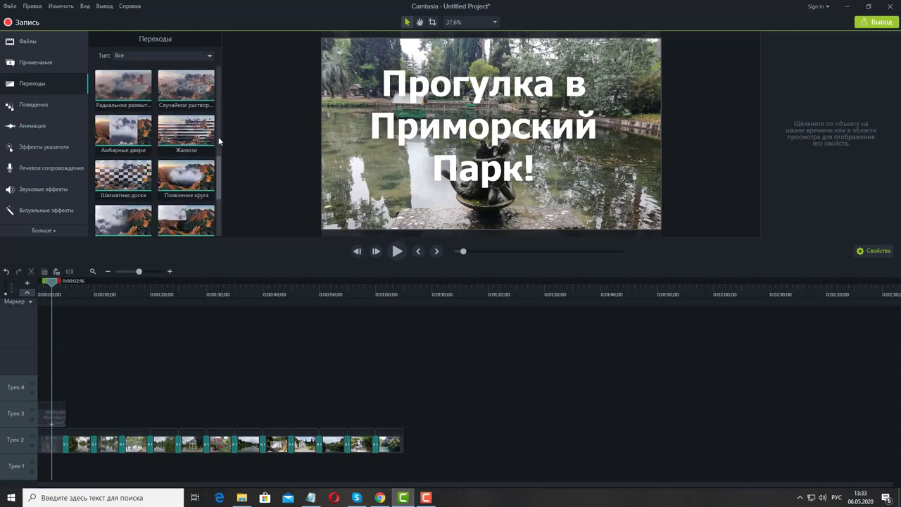
{"action": "scroll", "coordinate": [211, 134], "scroll_direction": "down", "scroll_amount": 2}
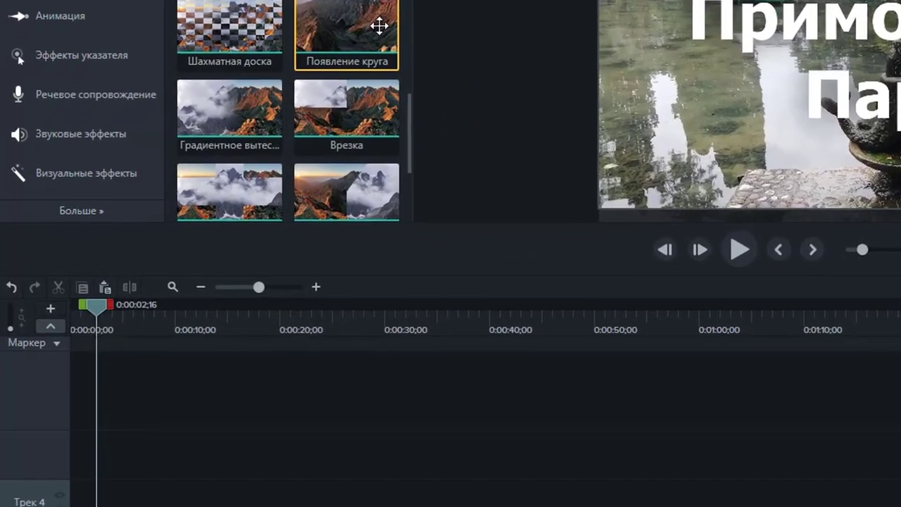
{"action": "left_click_drag", "start_coordinate": [237, 78], "coordinate": [151, 504]}
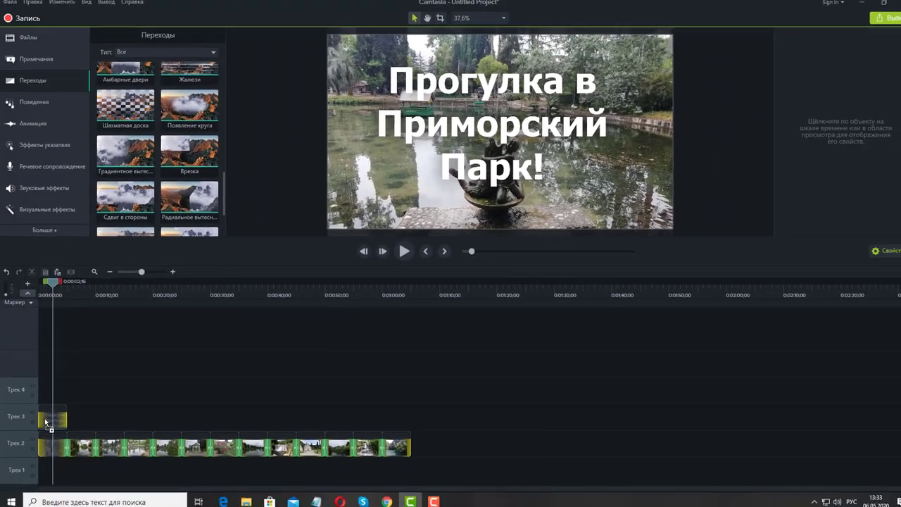
{"action": "left_click", "coordinate": [458, 253]}
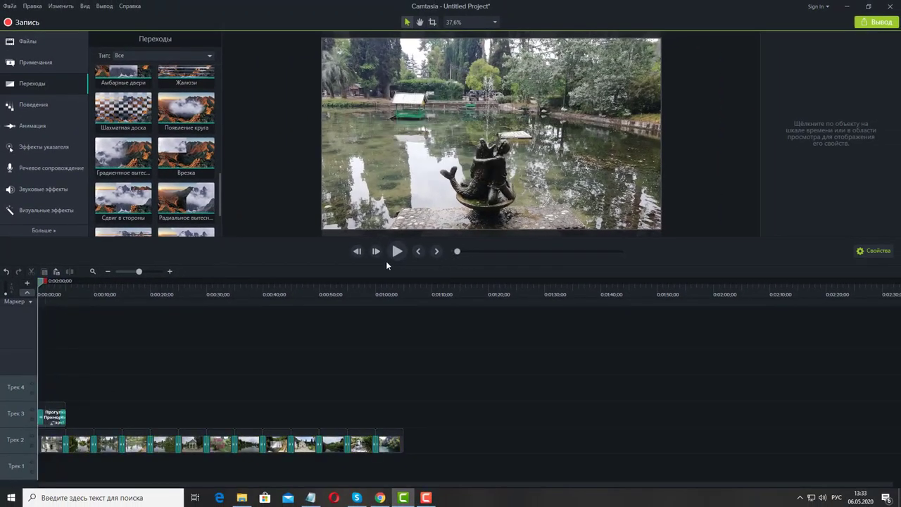
{"action": "left_click", "coordinate": [398, 251]}
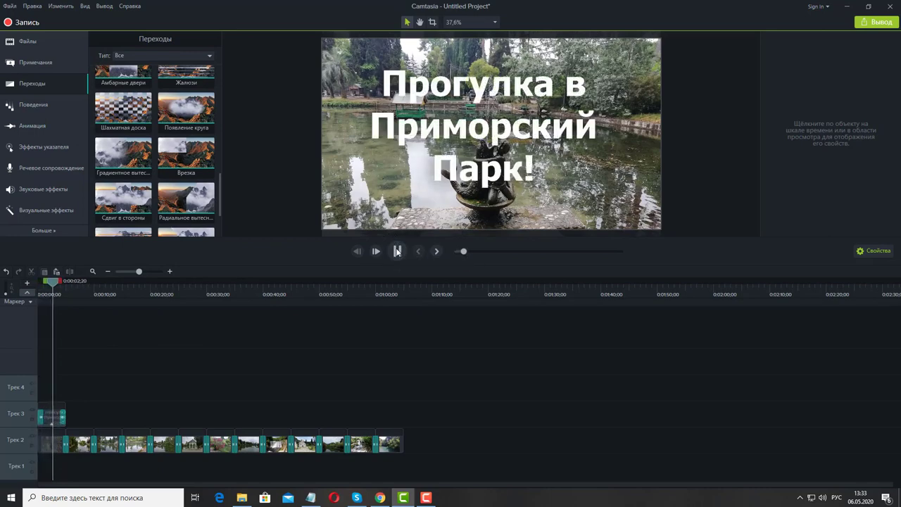
{"action": "left_click", "coordinate": [398, 251]}
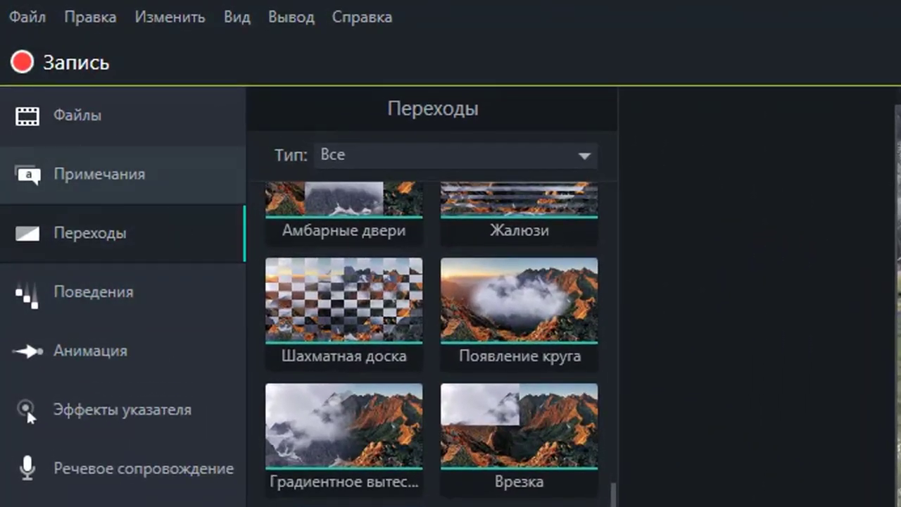
Add the white rectangular ABC callout on Трек 3 directly after the title, above the second photo, and show that photo in the preview.
{"action": "left_click", "coordinate": [133, 174]}
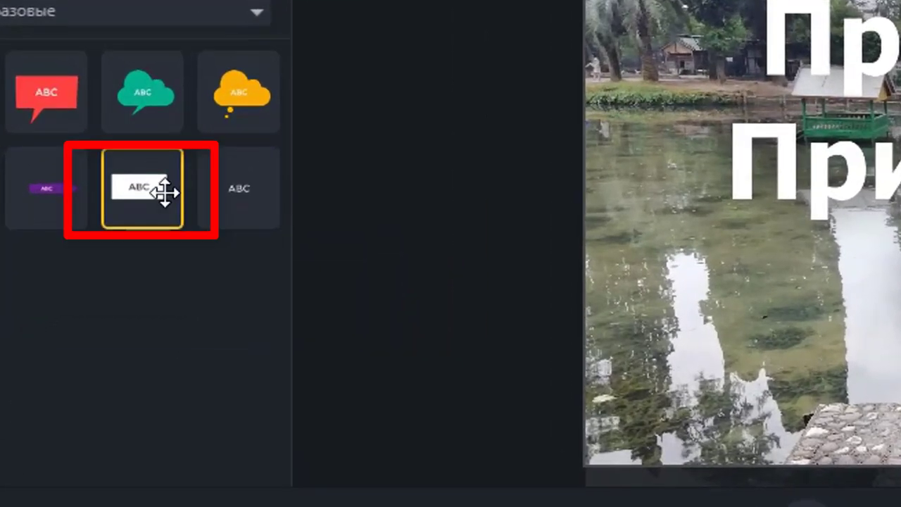
{"action": "left_click_drag", "start_coordinate": [151, 186], "coordinate": [749, 281]}
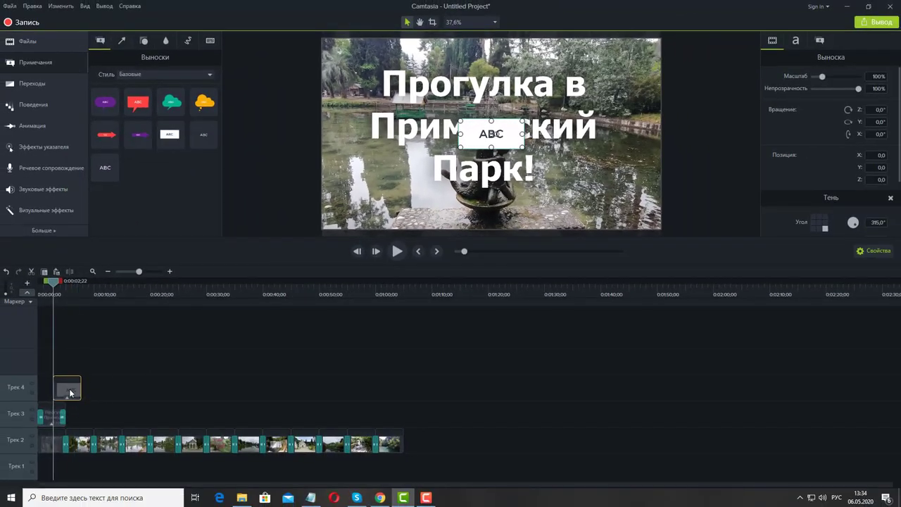
{"action": "left_click_drag", "start_coordinate": [70, 393], "coordinate": [99, 393]}
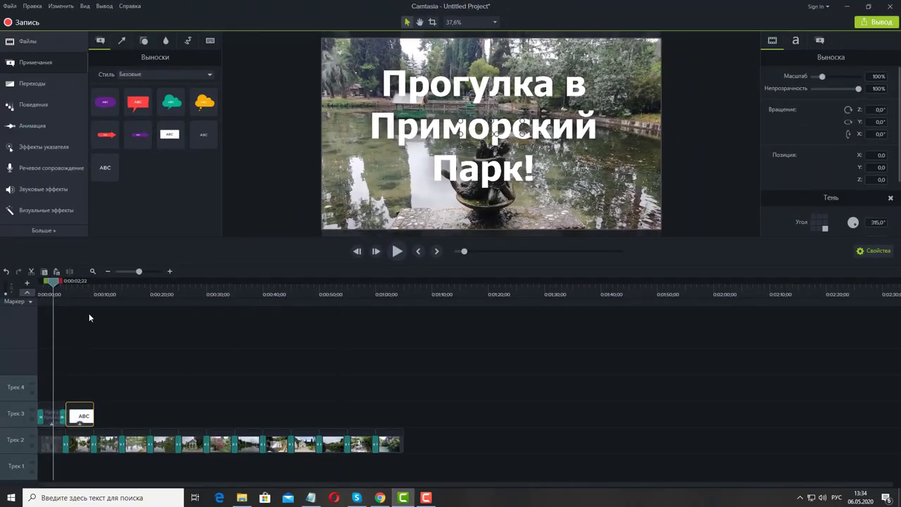
{"action": "left_click", "coordinate": [81, 296]}
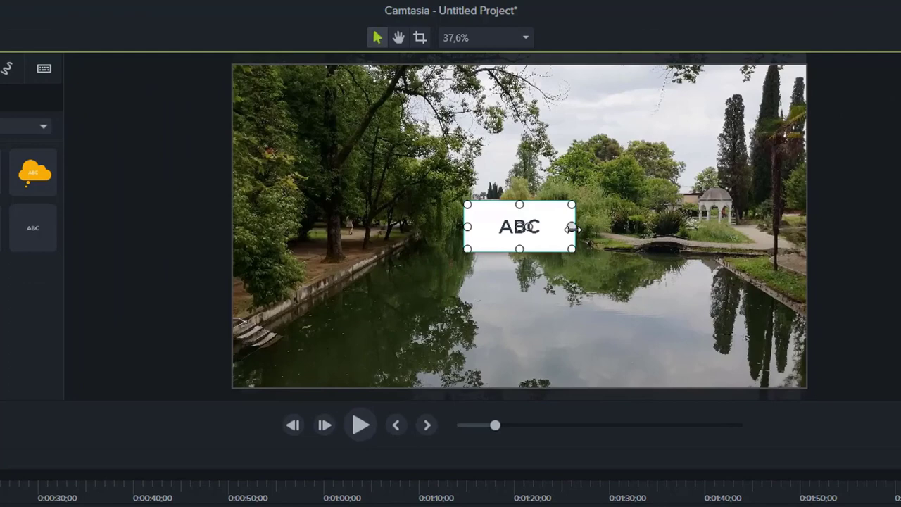
Stretch the white callout across the full canvas width and place it along the photo's bottom edge.
{"action": "left_click_drag", "start_coordinate": [572, 228], "coordinate": [807, 227]}
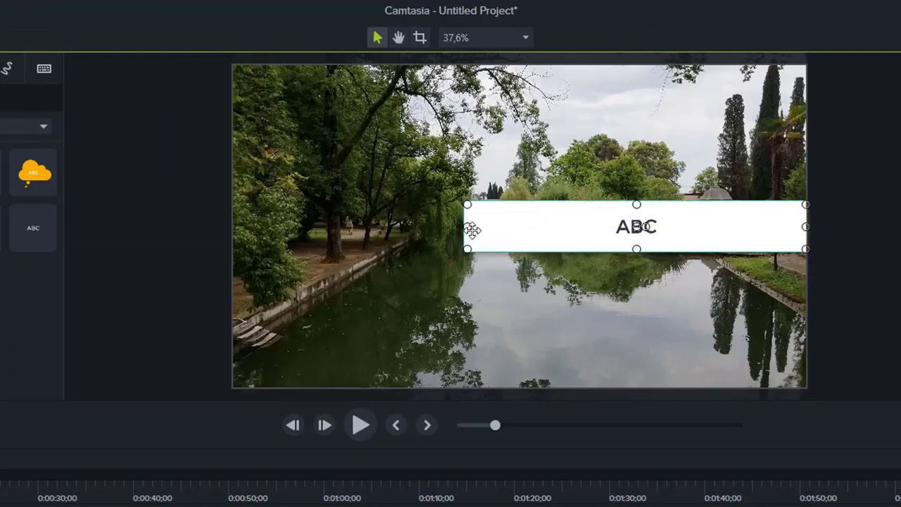
{"action": "left_click_drag", "start_coordinate": [468, 226], "coordinate": [233, 226]}
{"action": "left_click_drag", "start_coordinate": [574, 242], "coordinate": [591, 363]}
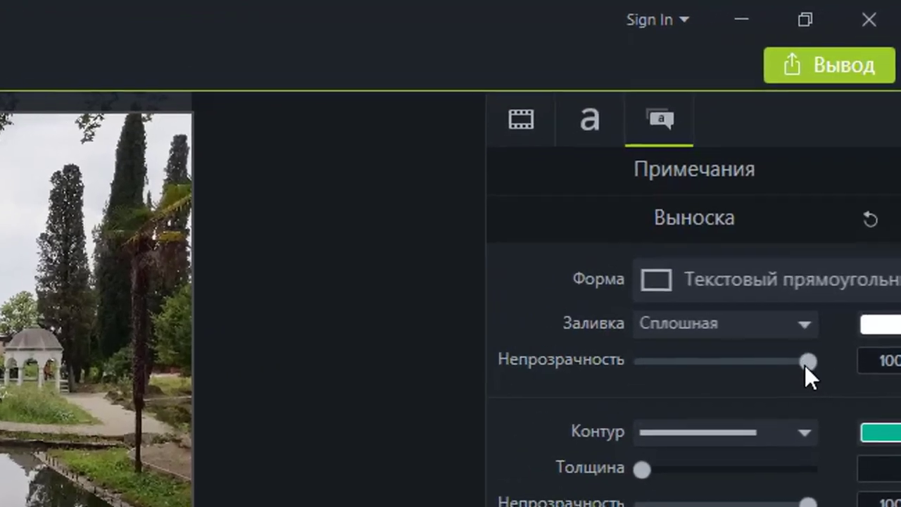
Lower the white callout's fill opacity to about 25%.
{"action": "left_click_drag", "start_coordinate": [805, 365], "coordinate": [736, 367]}
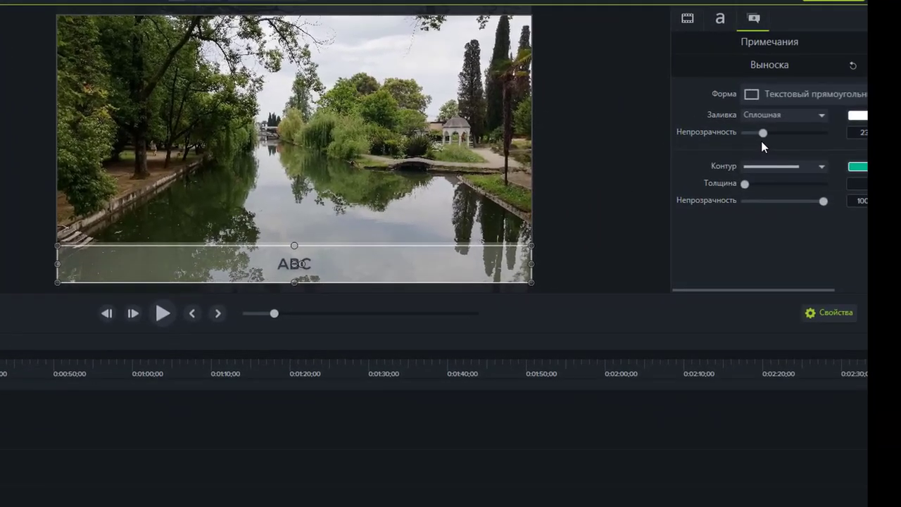
{"action": "left_click_drag", "start_coordinate": [762, 142], "coordinate": [767, 137]}
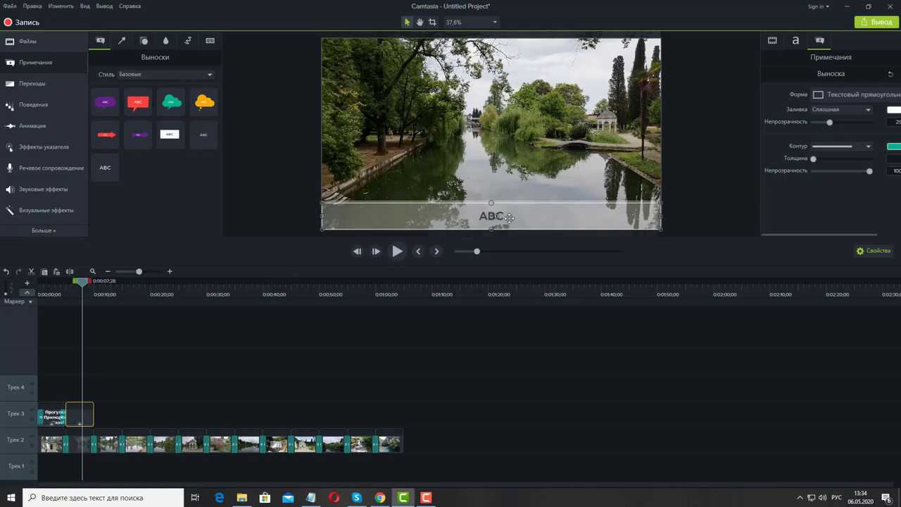
Replace the callout's ABC placeholder with the line "Парк приятен для прогулки и отдыха" copied from the Notepad notes.
{"action": "double_click", "coordinate": [509, 218]}
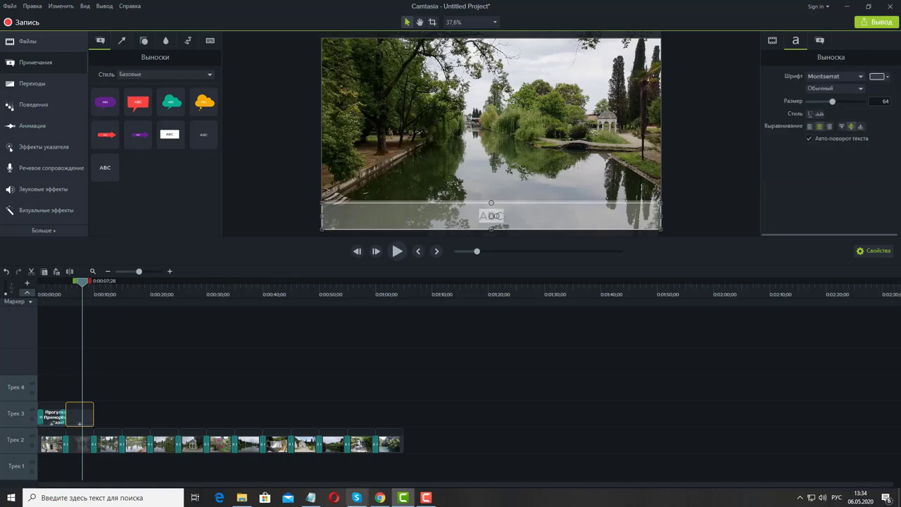
{"action": "left_click", "coordinate": [310, 497]}
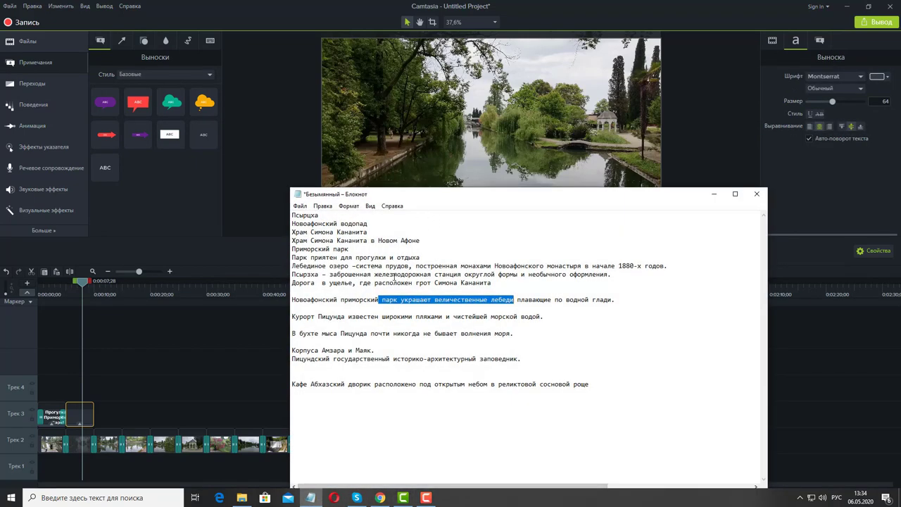
{"action": "left_click_drag", "start_coordinate": [422, 264], "coordinate": [316, 258]}
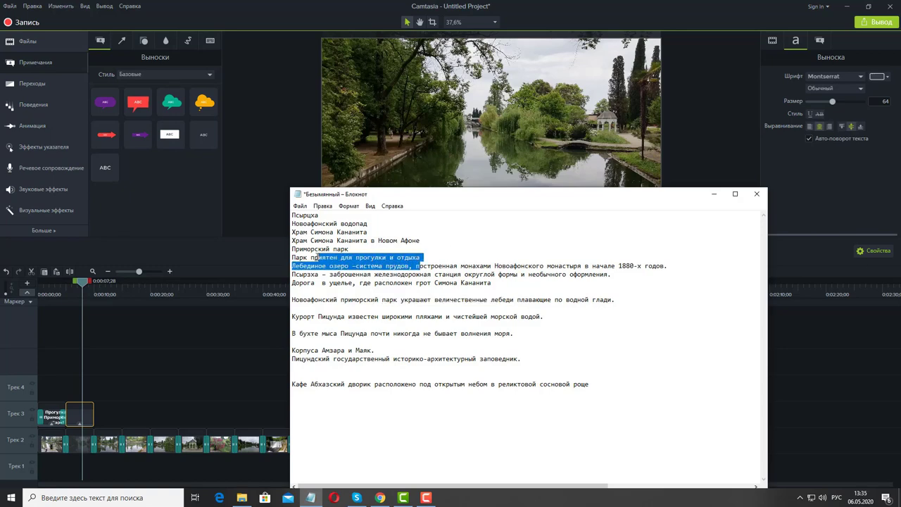
{"action": "left_click", "coordinate": [426, 257]}
{"action": "left_click_drag", "start_coordinate": [420, 257], "coordinate": [293, 257]}
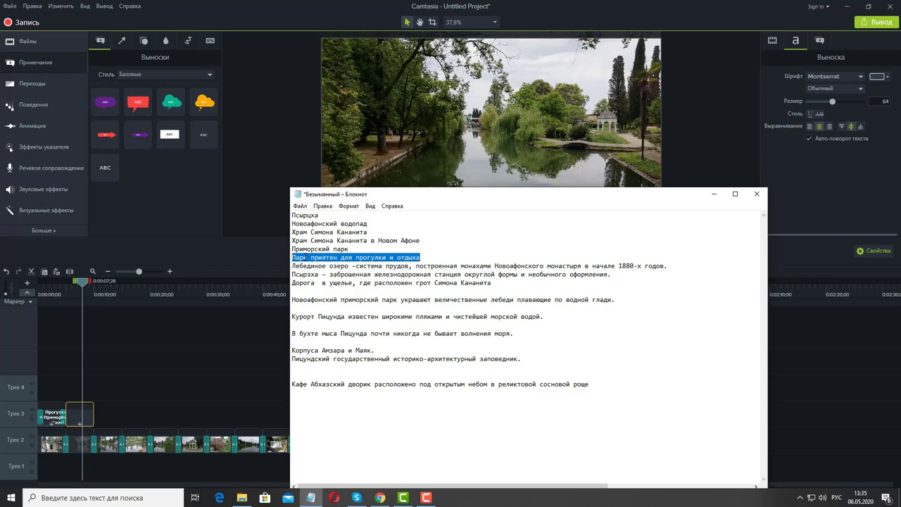
{"action": "right_click", "coordinate": [307, 258]}
{"action": "left_click", "coordinate": [376, 287]}
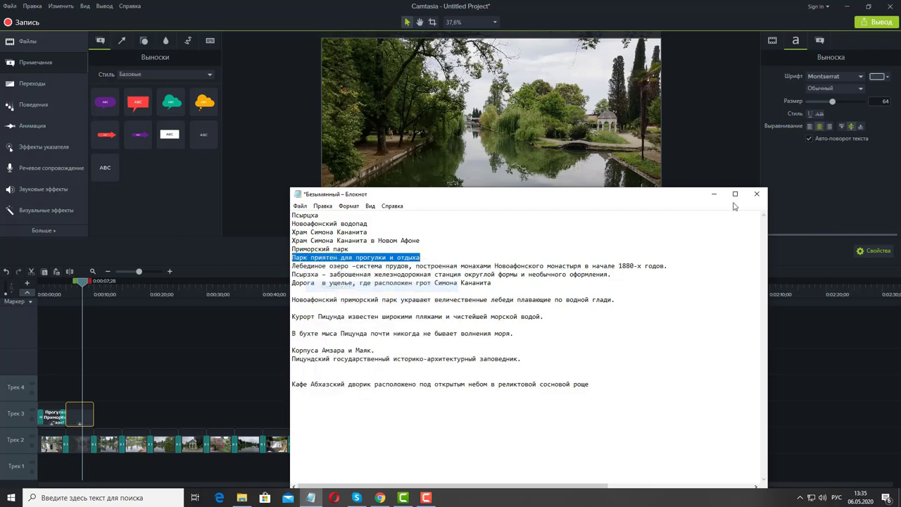
{"action": "left_click", "coordinate": [715, 193]}
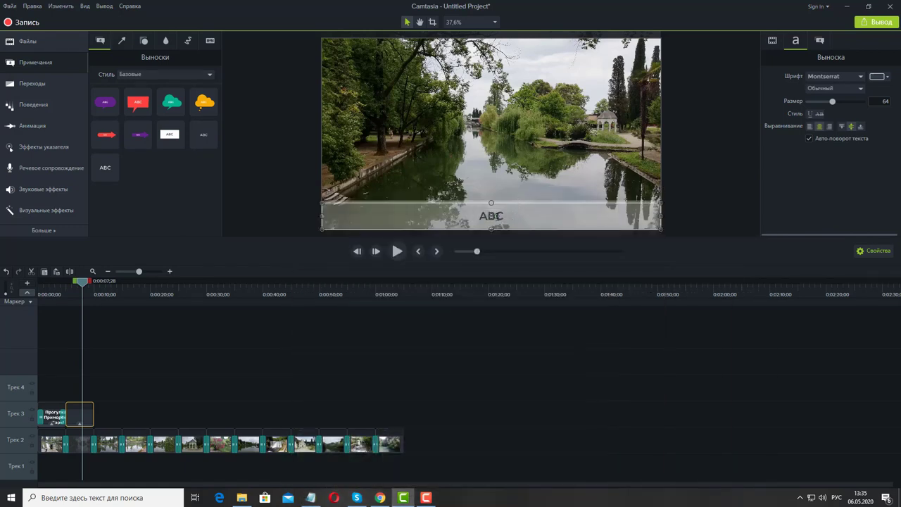
{"action": "key", "text": "ctrl+v"}
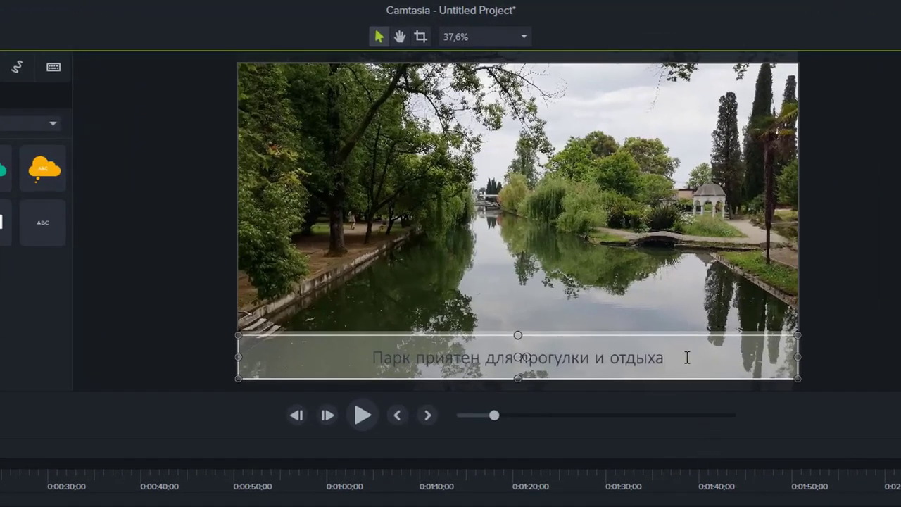
Recolour the whole caption text to the sampled light grey #D1D6DC.
{"action": "left_click_drag", "start_coordinate": [689, 360], "coordinate": [370, 361]}
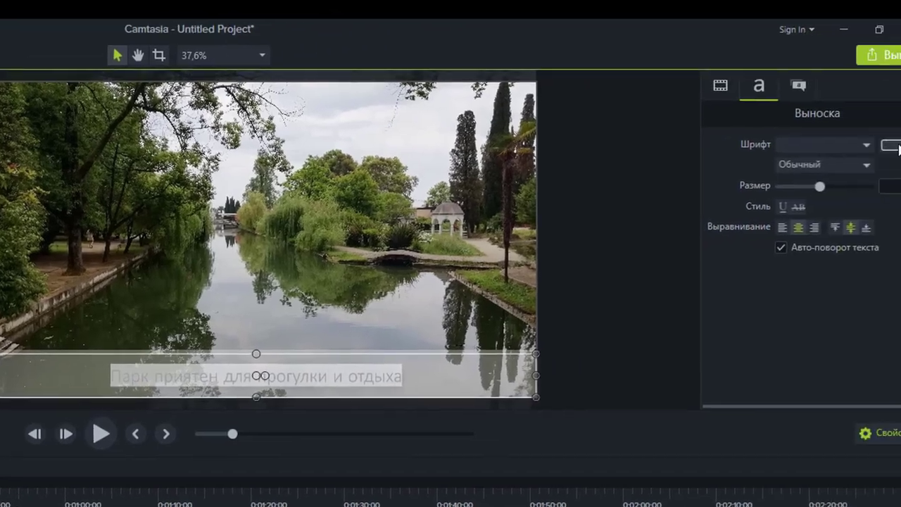
{"action": "left_click", "coordinate": [893, 146]}
{"action": "left_click", "coordinate": [869, 185]}
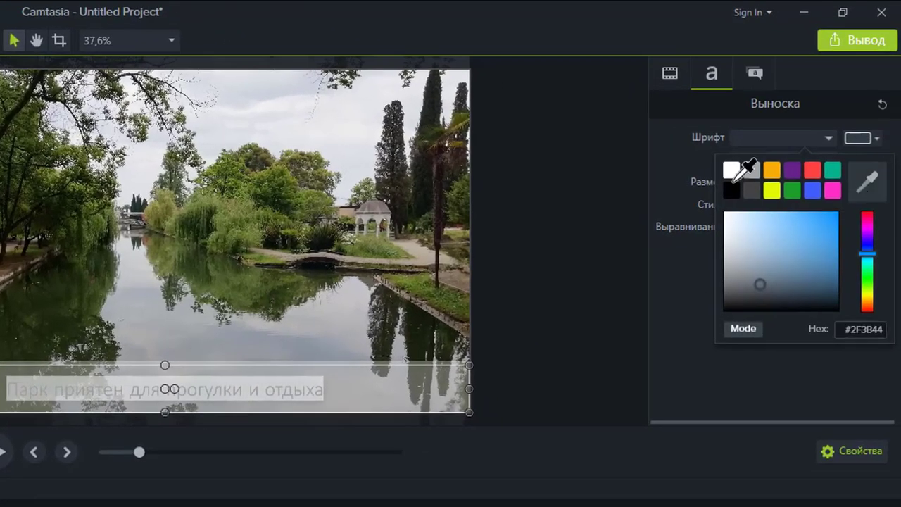
{"action": "key", "text": "alt+Tab"}
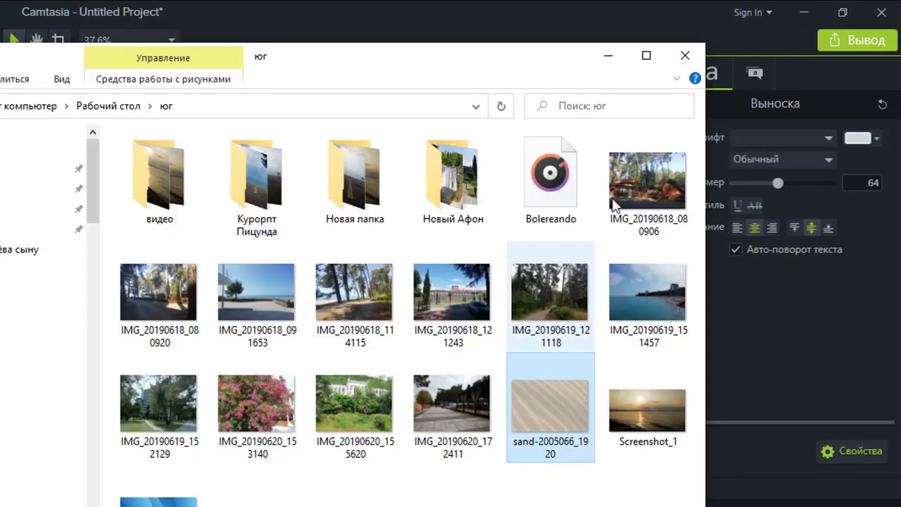
{"action": "left_click", "coordinate": [605, 55]}
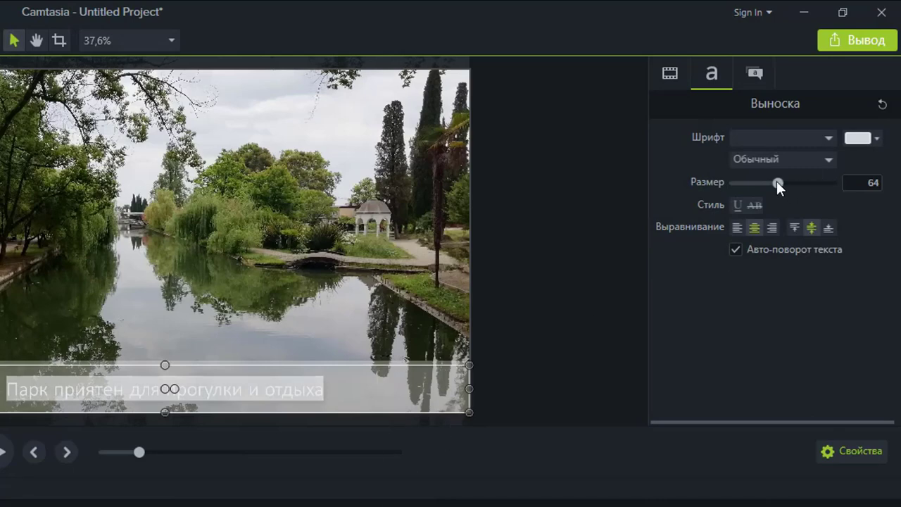
Set the caption text size to 90 and its font style to Полужирный.
{"action": "left_click_drag", "start_coordinate": [777, 181], "coordinate": [798, 167]}
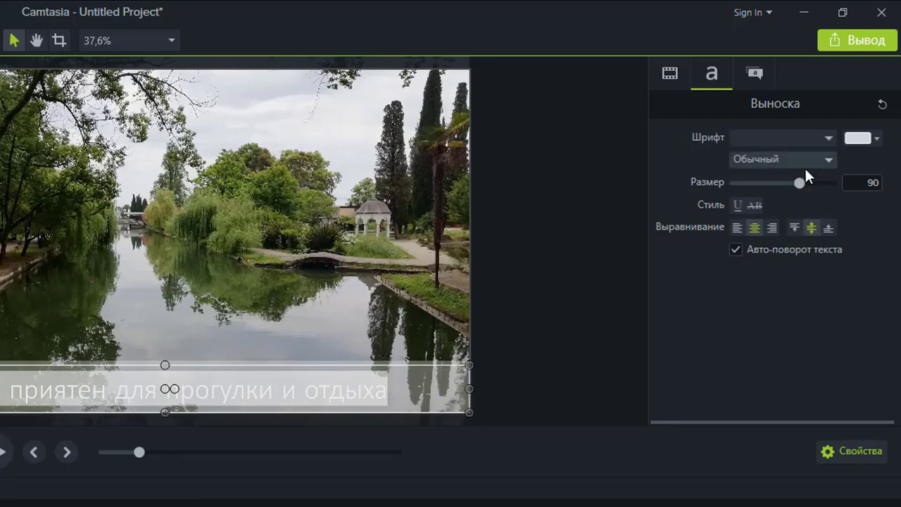
{"action": "left_click", "coordinate": [825, 162]}
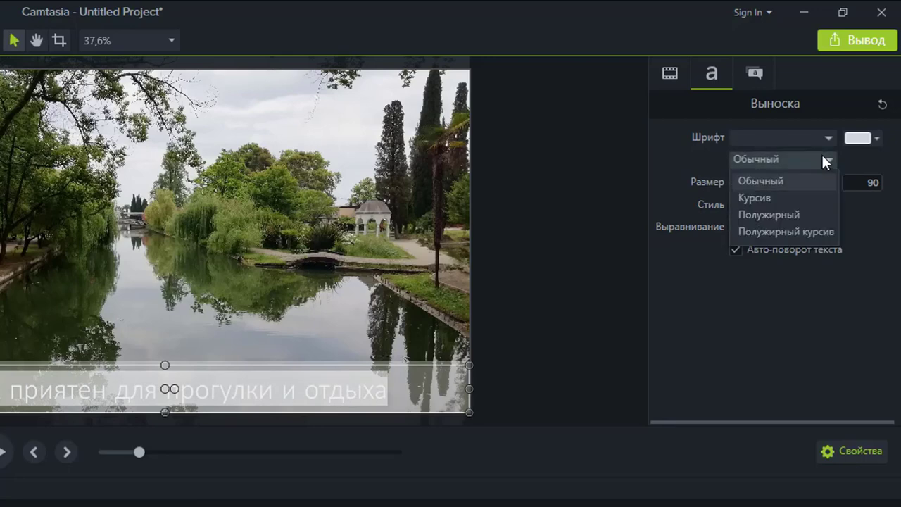
{"action": "left_click", "coordinate": [783, 229]}
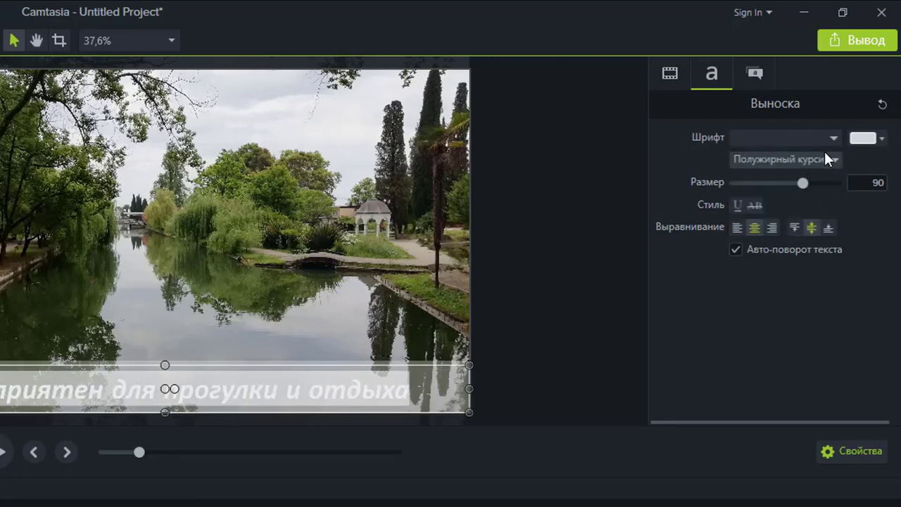
{"action": "left_click", "coordinate": [829, 159]}
{"action": "left_click", "coordinate": [789, 213]}
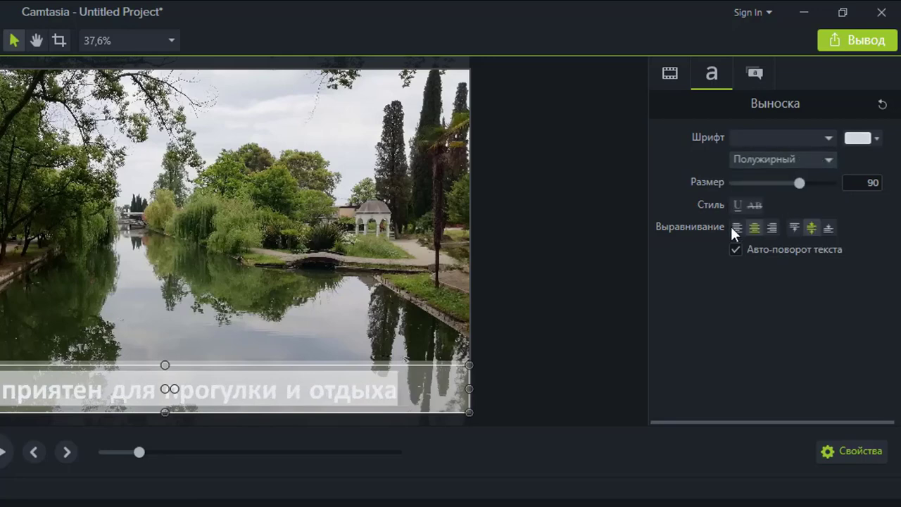
{"action": "left_click", "coordinate": [576, 251]}
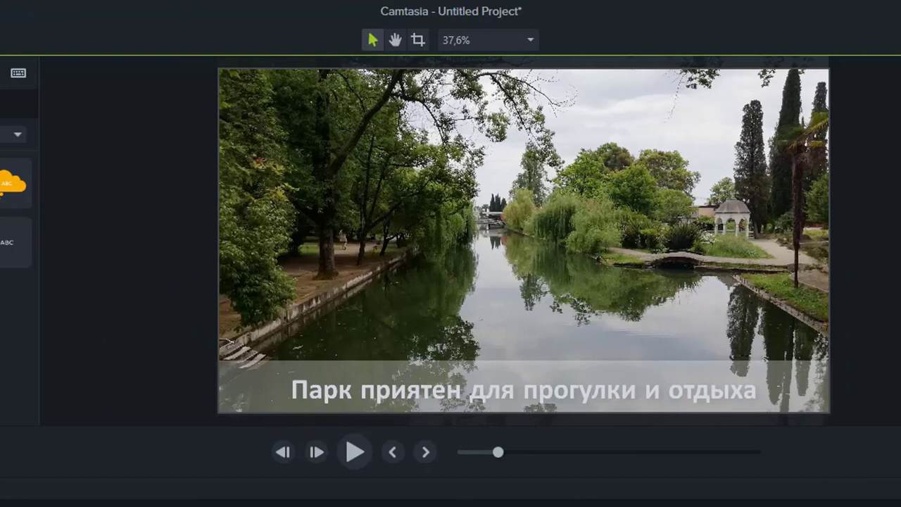
Try black as the colour of the caption text.
{"action": "left_click", "coordinate": [644, 397]}
{"action": "double_click", "coordinate": [644, 394]}
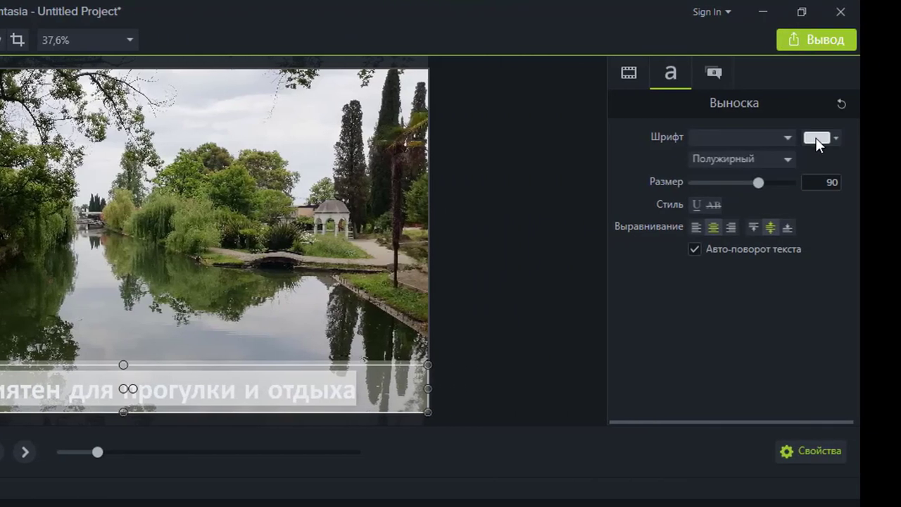
{"action": "left_click", "coordinate": [819, 138]}
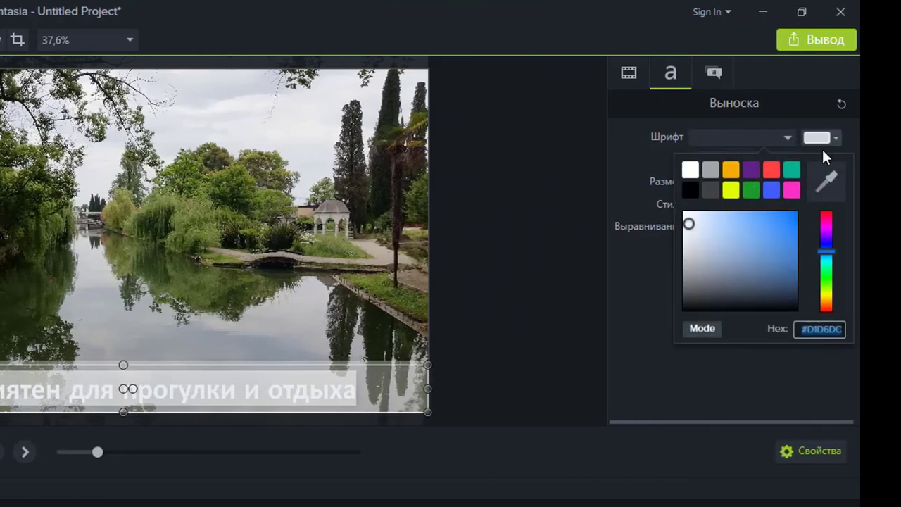
{"action": "left_click", "coordinate": [688, 190]}
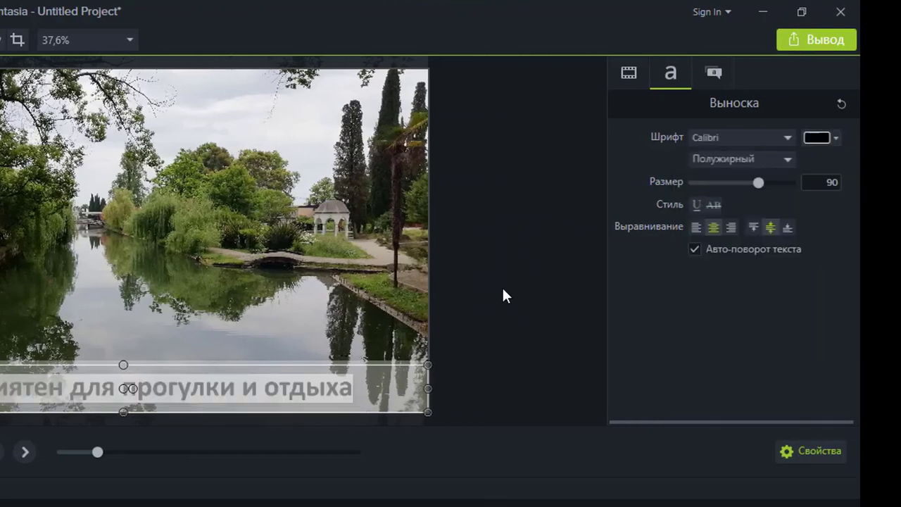
{"action": "left_click", "coordinate": [402, 295]}
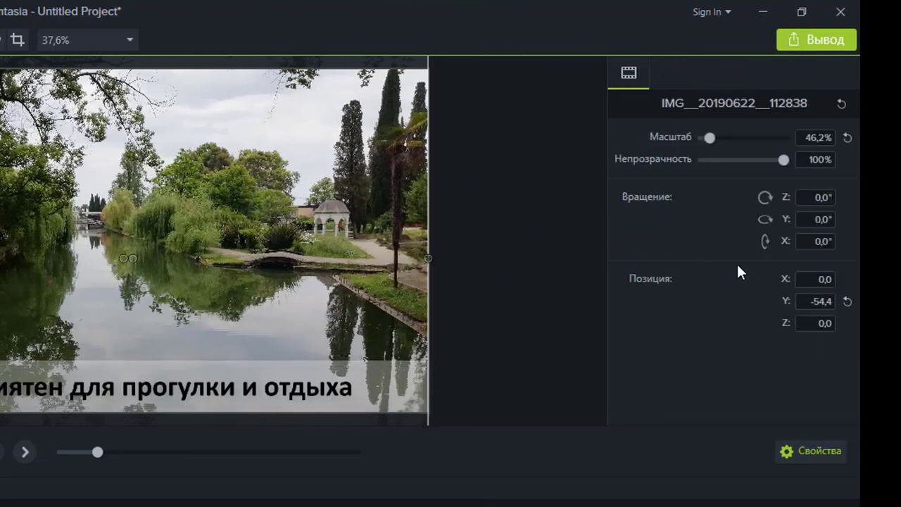
Recolour the caption text near-white by sampling about #E8E8EA from the photo's sky with the eyedropper.
{"action": "left_click", "coordinate": [272, 393]}
{"action": "left_click", "coordinate": [815, 137]}
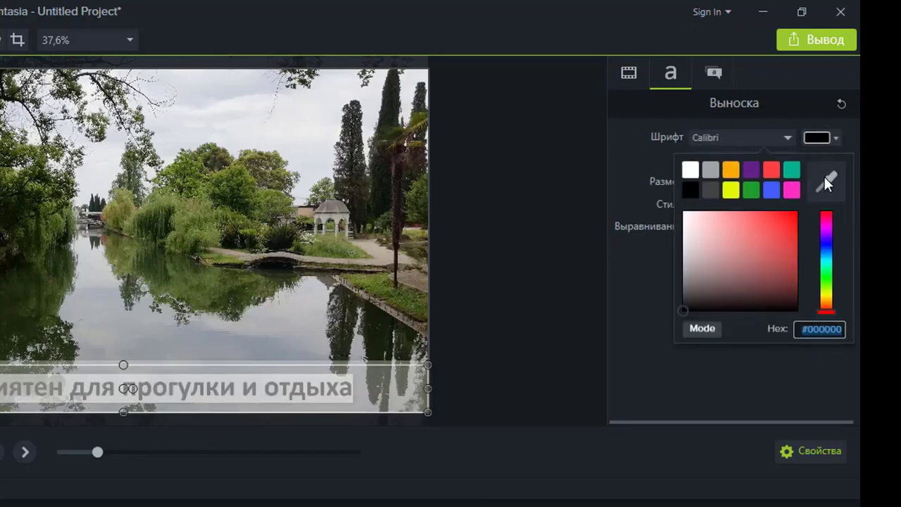
{"action": "left_click", "coordinate": [827, 179]}
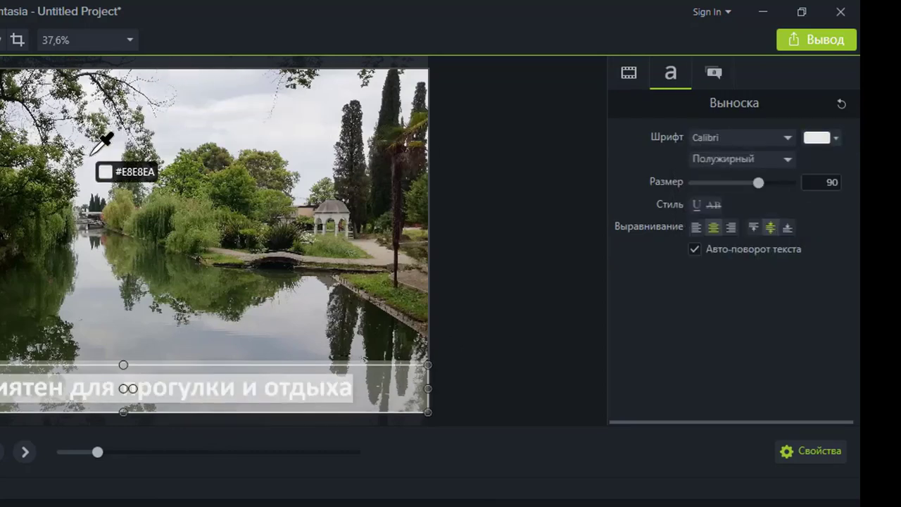
{"action": "left_click", "coordinate": [502, 262]}
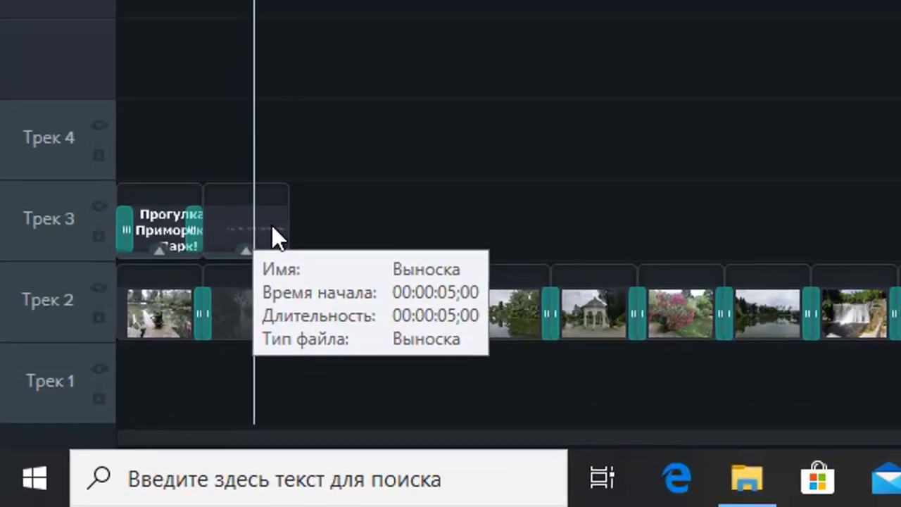
Copy the finished caption clip and paste the duplicate onto Трек 3.
{"action": "left_click", "coordinate": [88, 421]}
{"action": "right_click", "coordinate": [319, 193]}
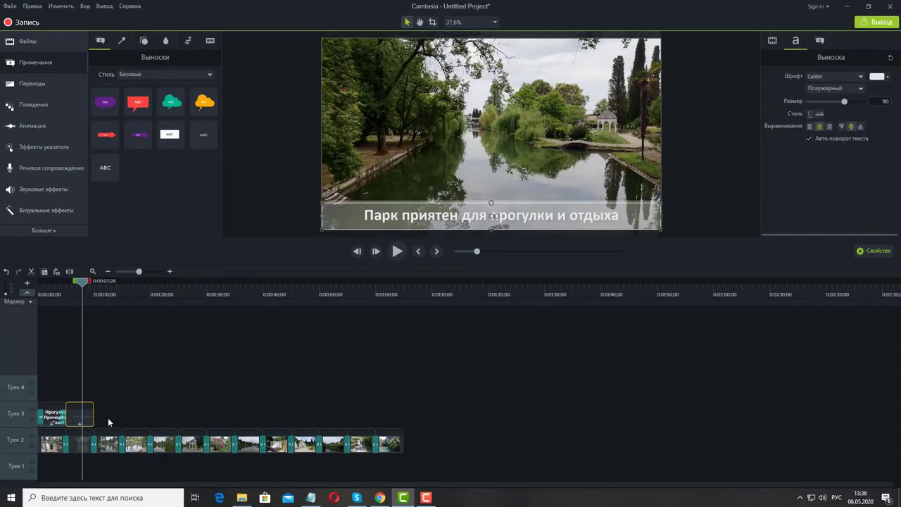
{"action": "right_click", "coordinate": [272, 402]}
{"action": "left_click", "coordinate": [152, 314]}
Try placing the duplicated caption clip directly after the original, above the third photo.
{"action": "left_click_drag", "start_coordinate": [123, 415], "coordinate": [107, 416]}
{"action": "left_click", "coordinate": [115, 293]}
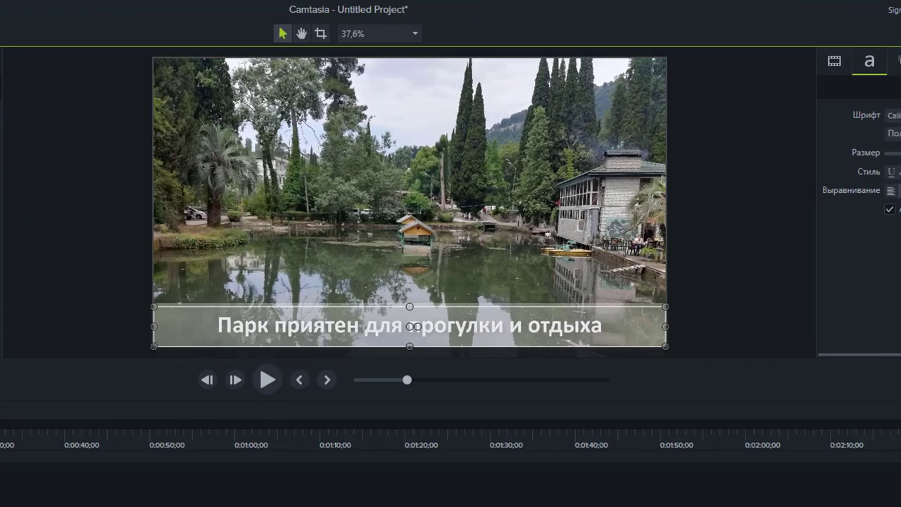
{"action": "key", "text": "ctrl+z"}
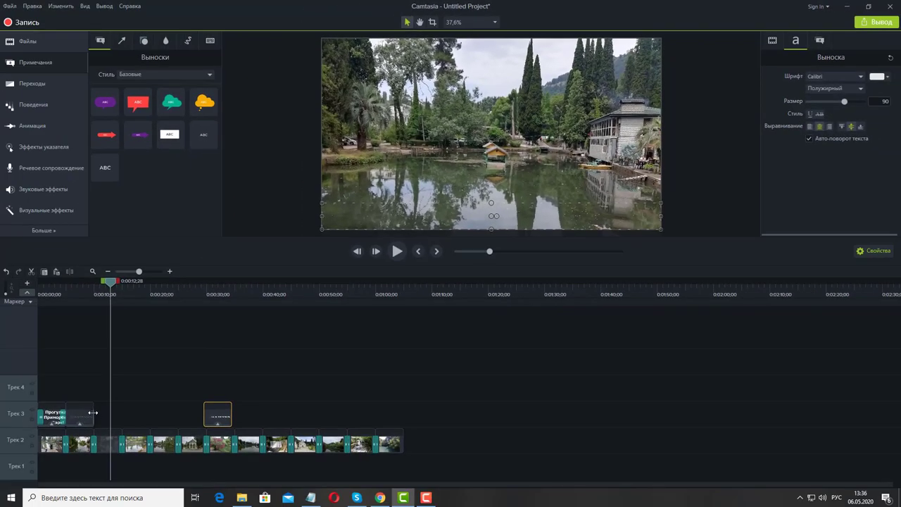
Extend the first caption clip's duration to 00:00:10;15 and place the duplicate directly after it, with the fourth photo in the preview.
{"action": "left_click_drag", "start_coordinate": [92, 413], "coordinate": [128, 418]}
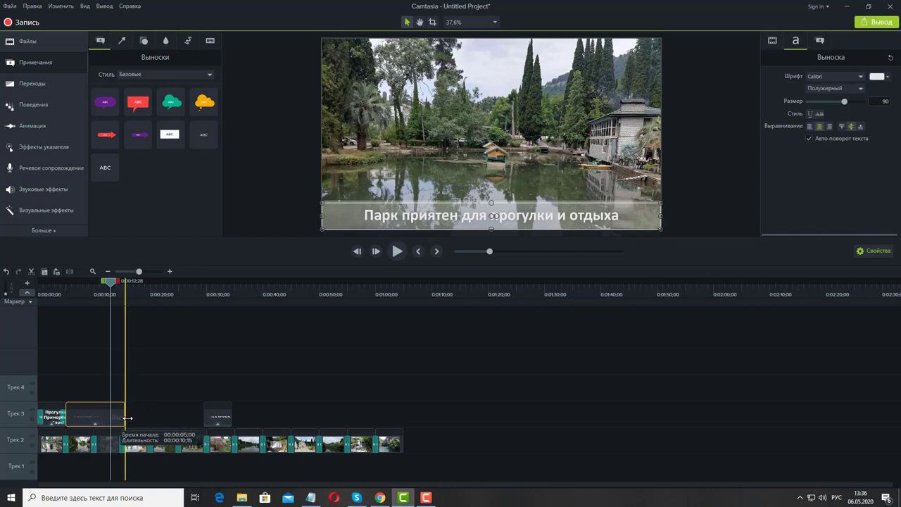
{"action": "left_click_drag", "start_coordinate": [217, 416], "coordinate": [139, 425]}
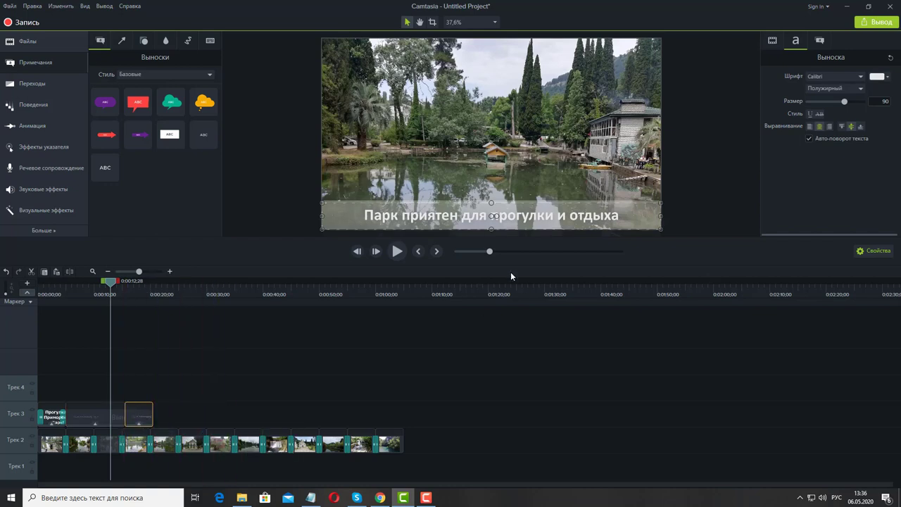
{"action": "left_click", "coordinate": [143, 293]}
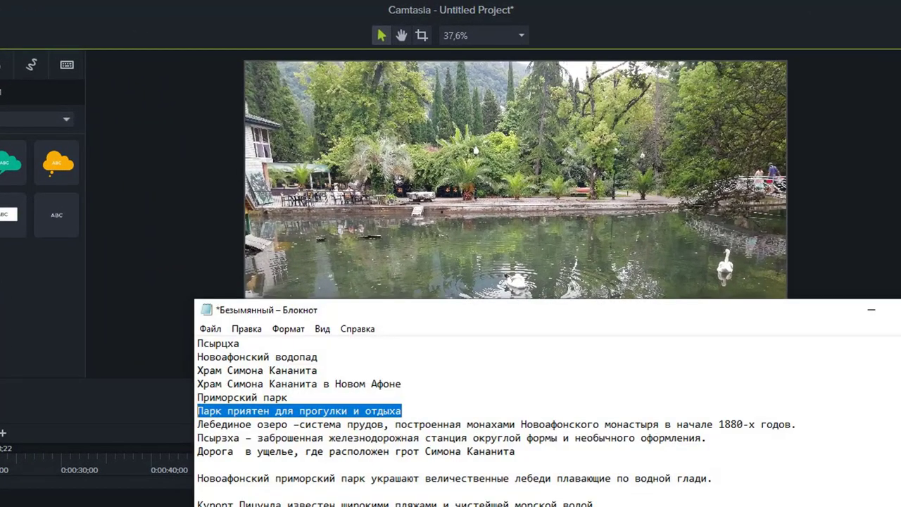
Replace the duplicated caption's text with "парк украшают величественные лебеди" copied from the Notepad notes.
{"action": "left_click_drag", "start_coordinate": [341, 479], "coordinate": [555, 484]}
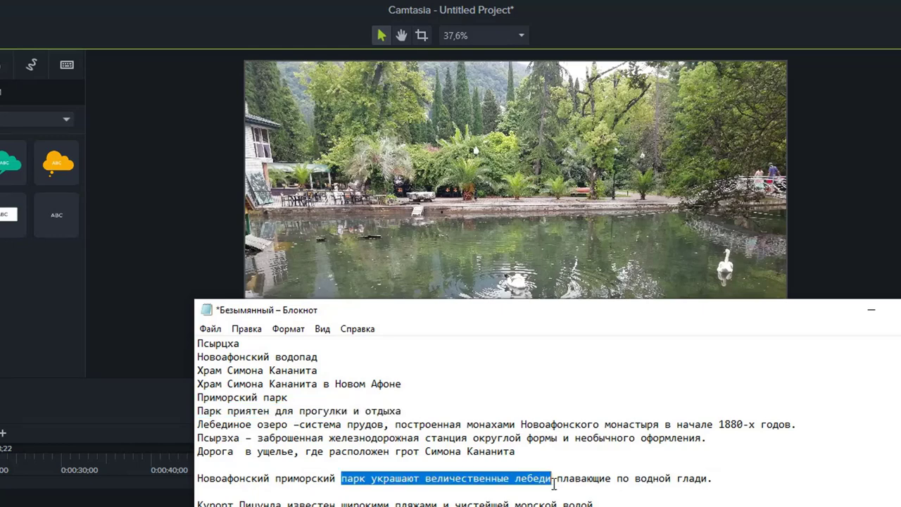
{"action": "right_click", "coordinate": [553, 477]}
{"action": "left_click", "coordinate": [584, 506]}
{"action": "left_click", "coordinate": [875, 315]}
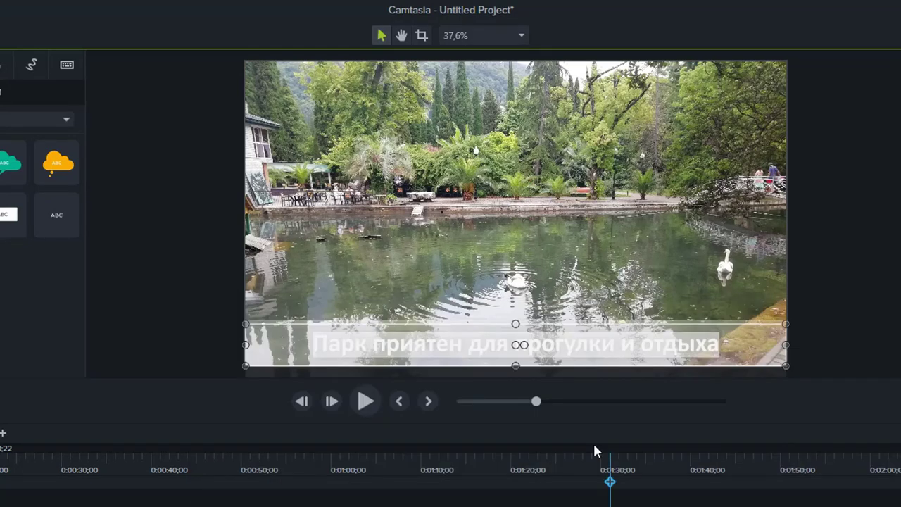
{"action": "left_click", "coordinate": [636, 350]}
{"action": "left_click_drag", "start_coordinate": [720, 342], "coordinate": [301, 346]}
{"action": "key", "text": "ctrl+v"}
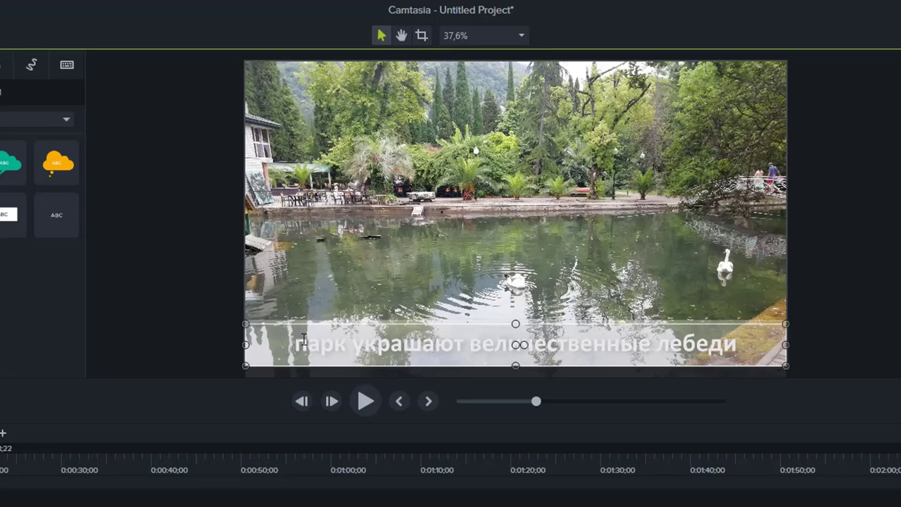
Capitalize the first letter of the caption so it reads "Парк украшают величественные лебеди".
{"action": "left_click_drag", "start_coordinate": [305, 345], "coordinate": [298, 346]}
{"action": "key", "text": "ctrl+z"}
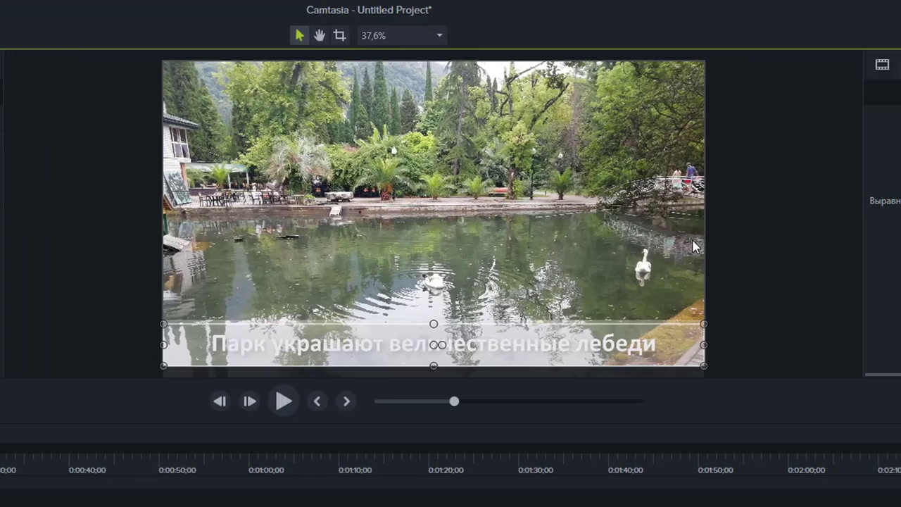
{"action": "left_click", "coordinate": [694, 246]}
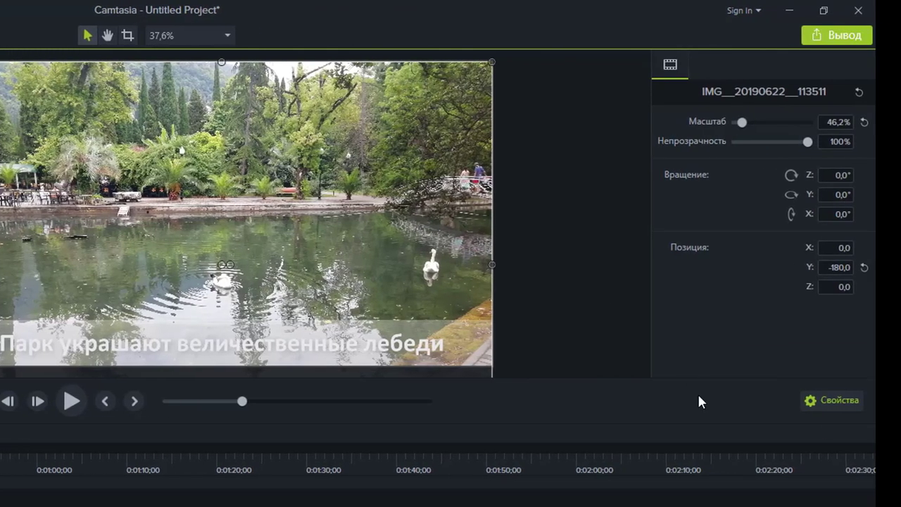
Recolour the swan caption's background fill with a dark green sampled from the pond water in the photo.
{"action": "left_click", "coordinate": [395, 350]}
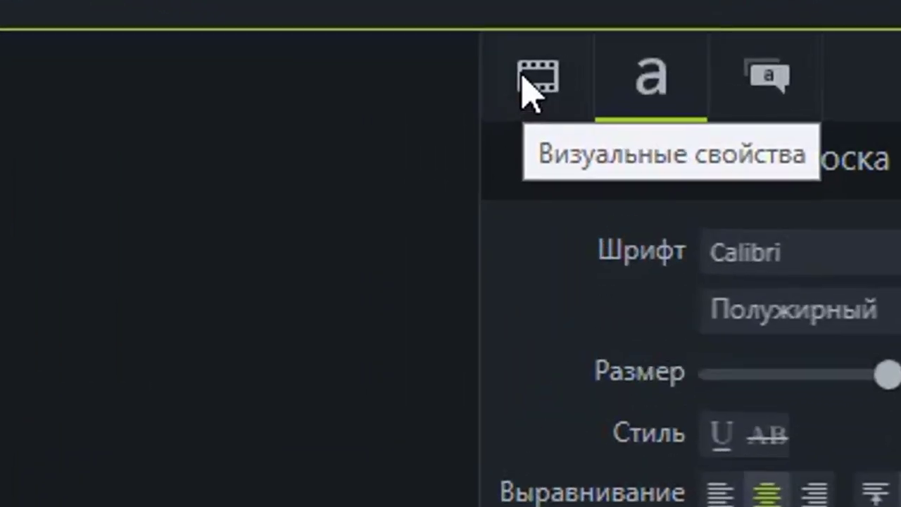
{"action": "left_click", "coordinate": [660, 66]}
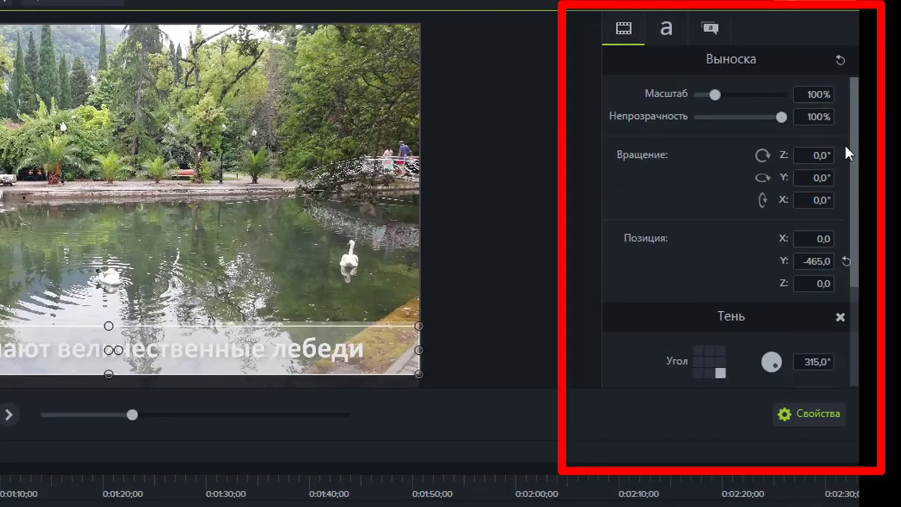
{"action": "left_click_drag", "start_coordinate": [846, 173], "coordinate": [841, 101]}
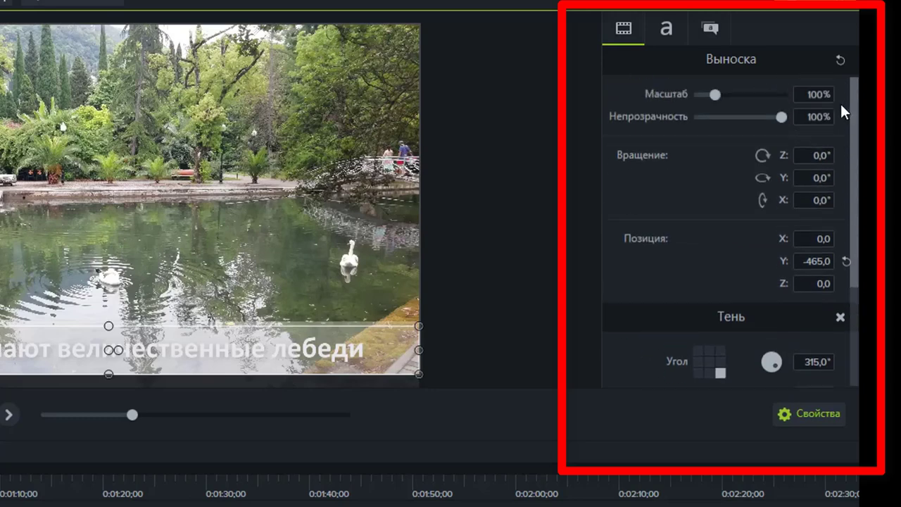
{"action": "left_click", "coordinate": [668, 32]}
{"action": "left_click", "coordinate": [710, 27]}
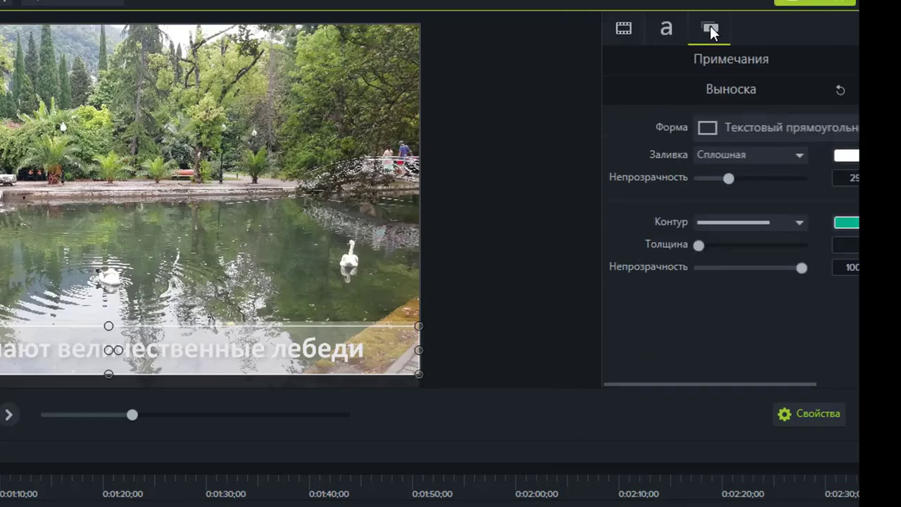
{"action": "left_click", "coordinate": [841, 151]}
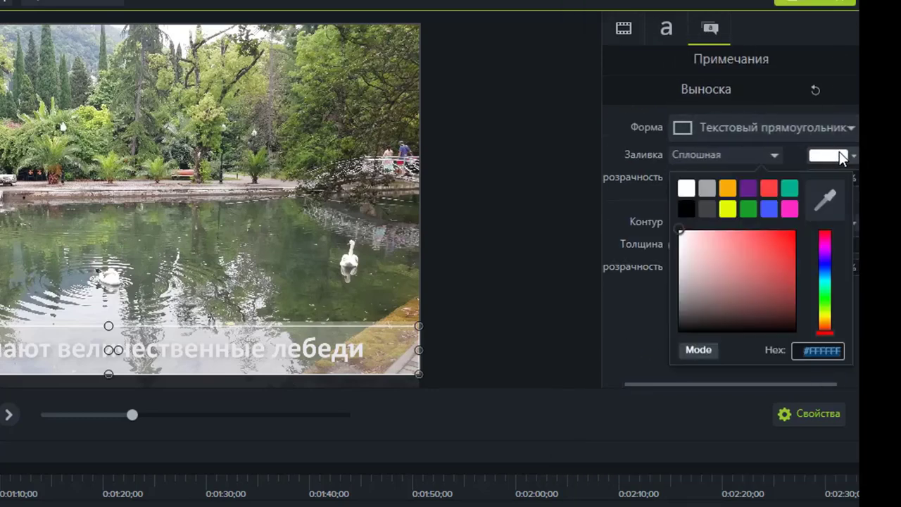
{"action": "left_click", "coordinate": [829, 195]}
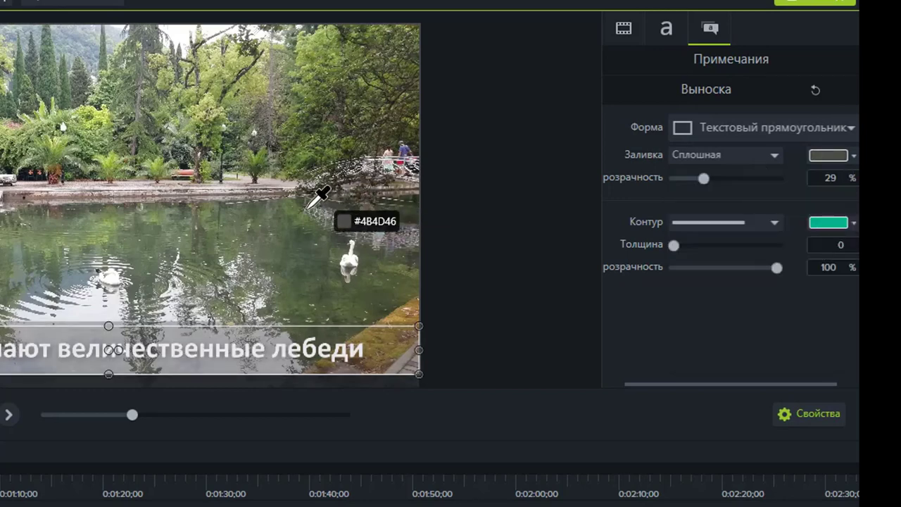
{"action": "left_click", "coordinate": [287, 243]}
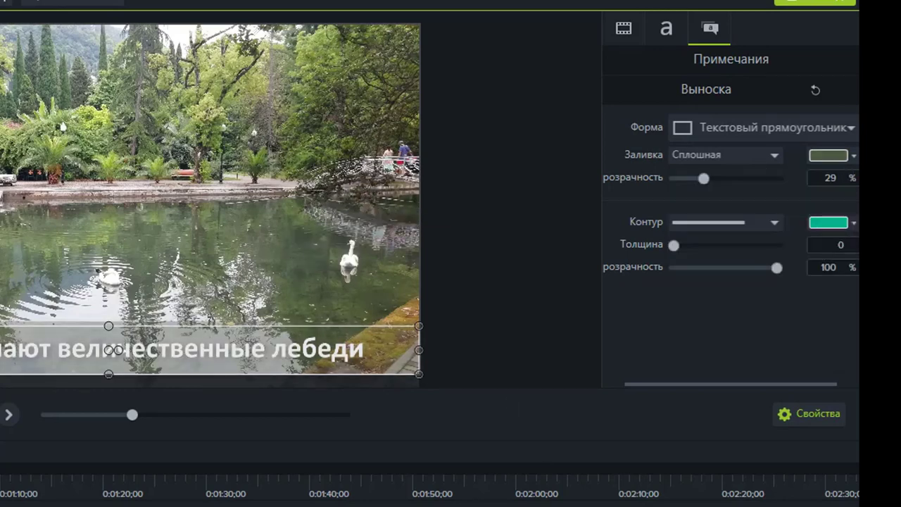
{"action": "left_click", "coordinate": [518, 339]}
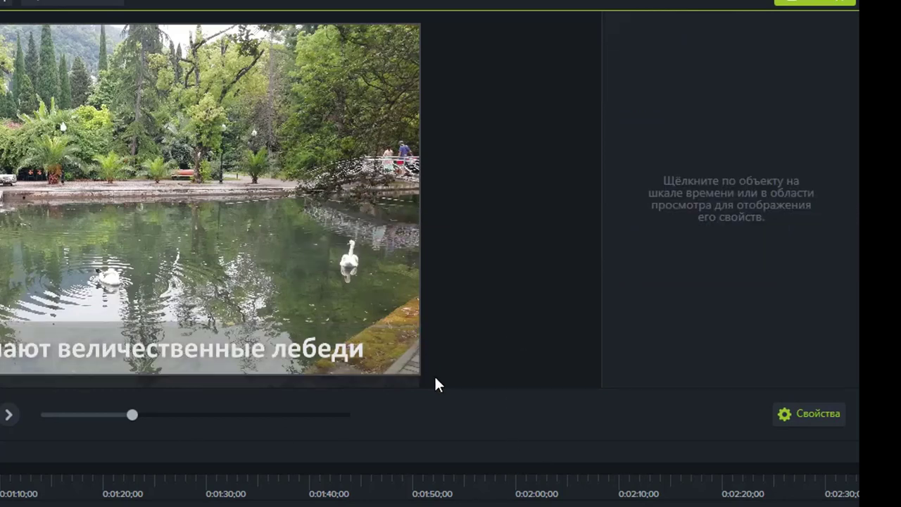
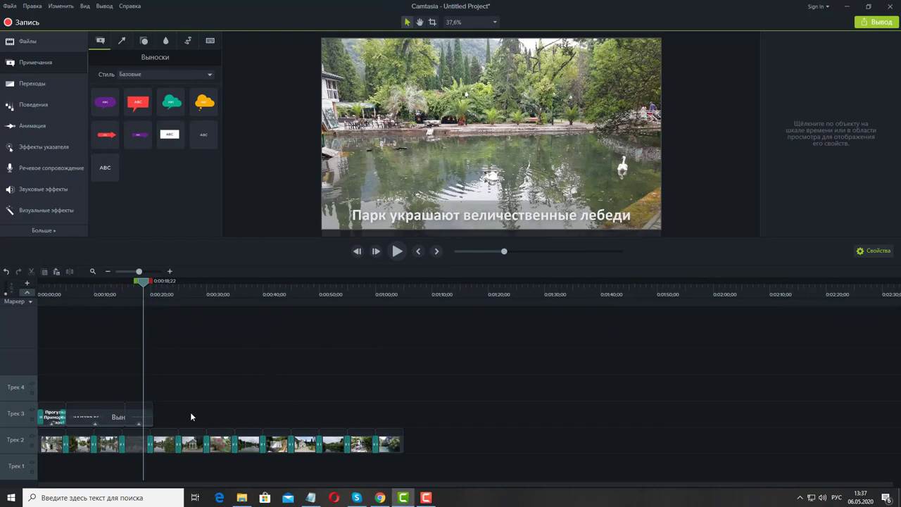
Add a white text rectangle callout over the pink flower photo at 0:00:33;20.
{"action": "left_click", "coordinate": [167, 291]}
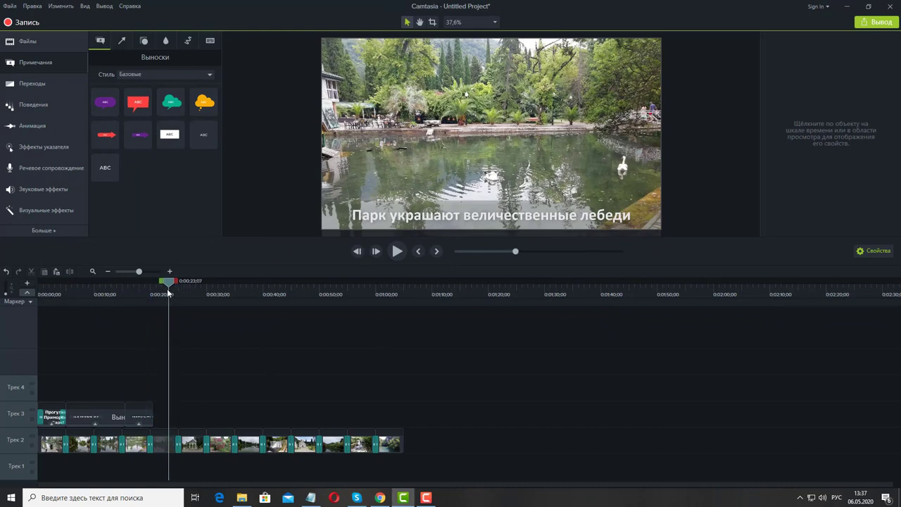
{"action": "left_click", "coordinate": [189, 294]}
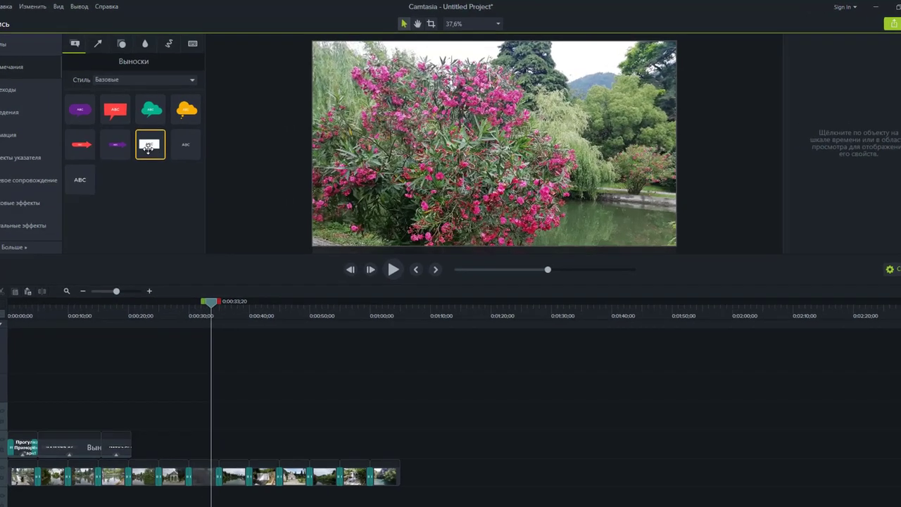
{"action": "left_click_drag", "start_coordinate": [169, 134], "coordinate": [527, 134]}
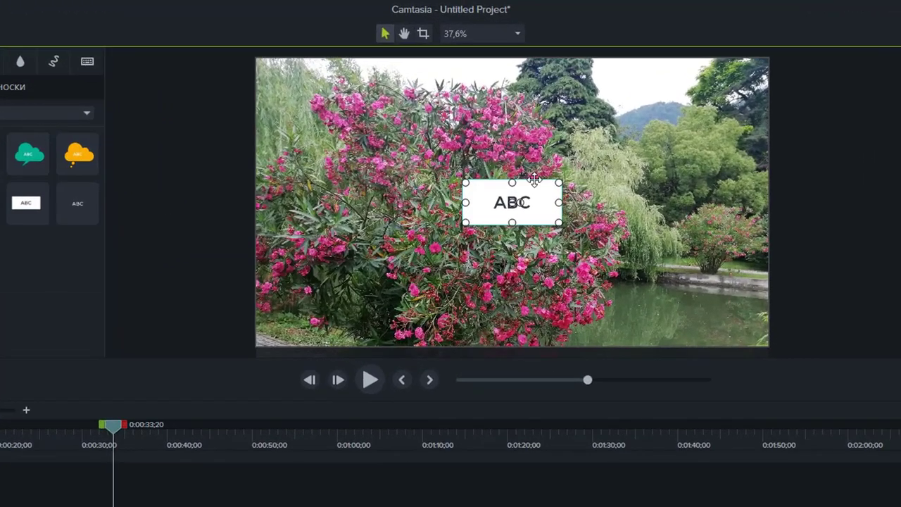
Enlarge the callout to almost the photo's full height and about half its width, and align it near the photo's left edge.
{"action": "left_click_drag", "start_coordinate": [513, 182], "coordinate": [517, 67]}
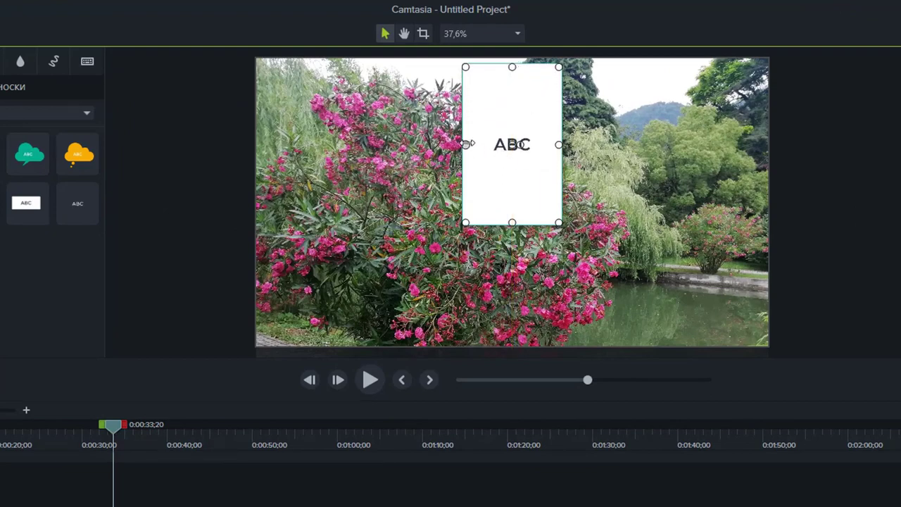
{"action": "left_click_drag", "start_coordinate": [456, 146], "coordinate": [287, 145]}
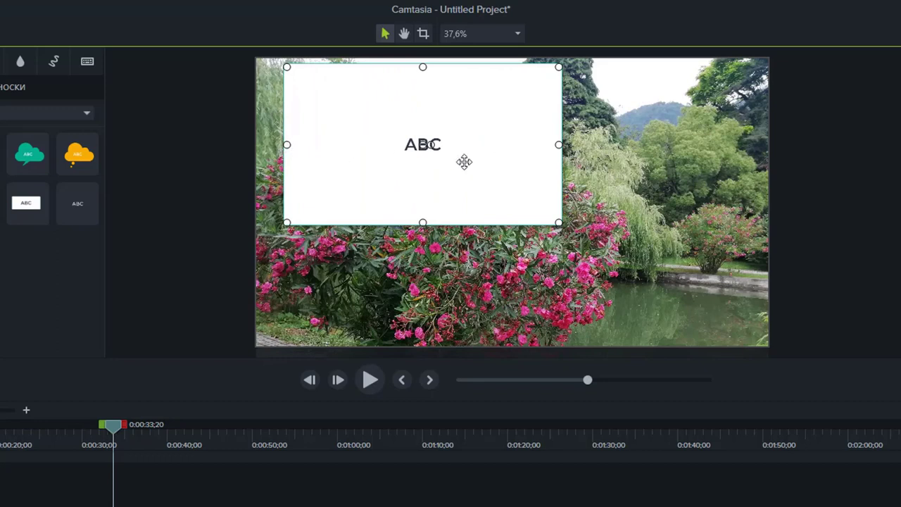
{"action": "left_click_drag", "start_coordinate": [423, 222], "coordinate": [420, 336]}
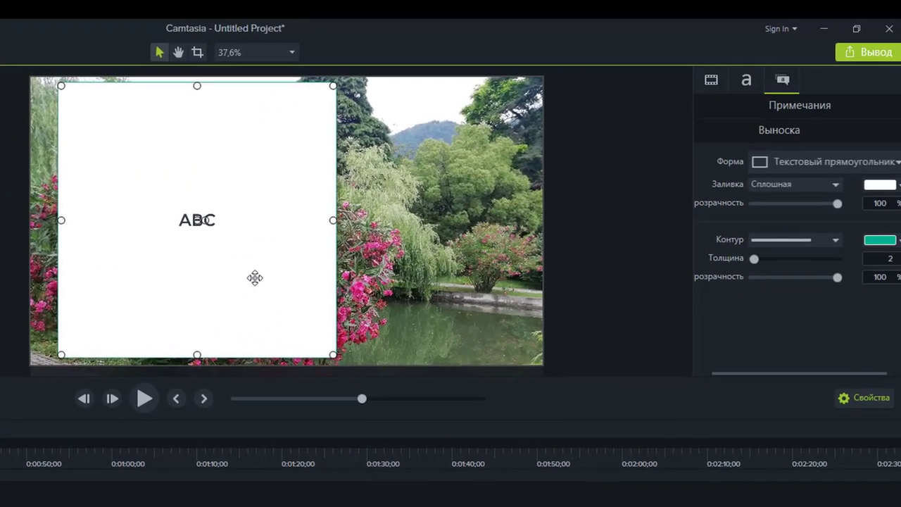
{"action": "left_click_drag", "start_coordinate": [486, 258], "coordinate": [466, 263]}
{"action": "left_click_drag", "start_coordinate": [236, 283], "coordinate": [227, 280]}
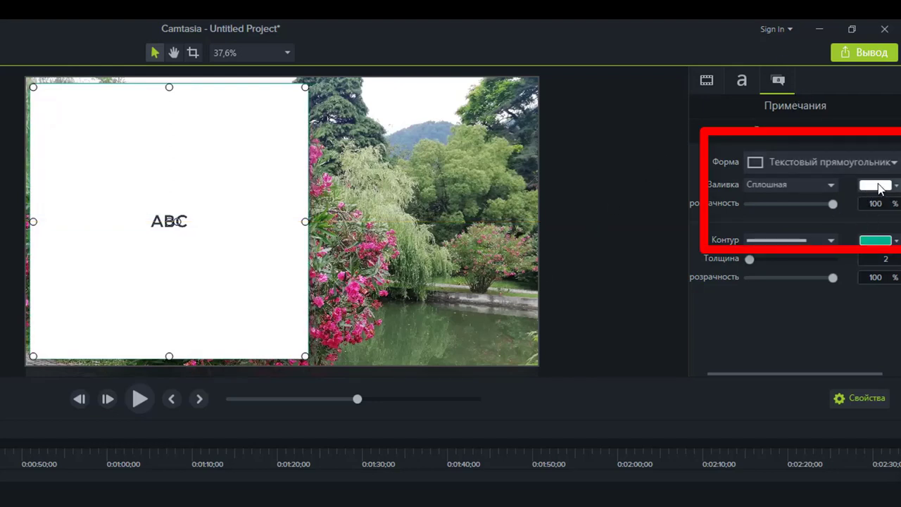
Set the callout's fill opacity to 62% and its fill to the dark grey #4C4C42 sampled from the photo's stone bank.
{"action": "left_click_drag", "start_coordinate": [833, 208], "coordinate": [802, 212]}
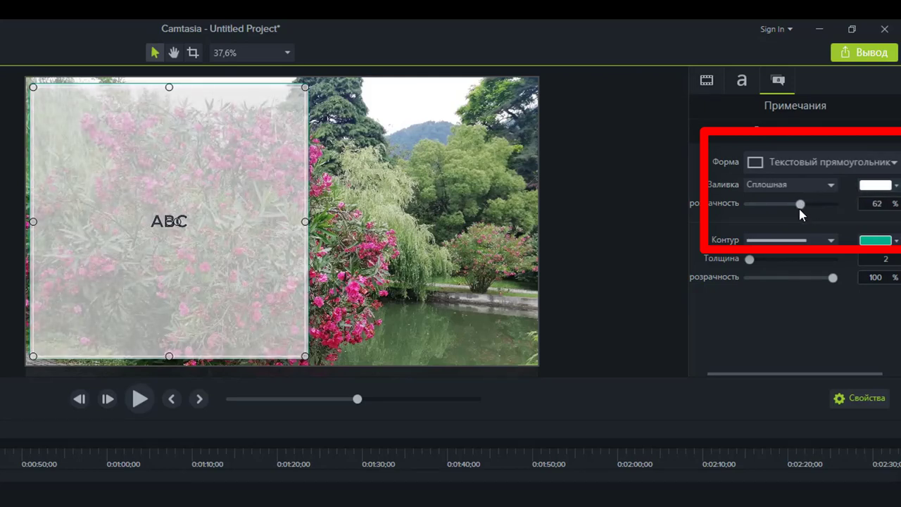
{"action": "left_click", "coordinate": [877, 187]}
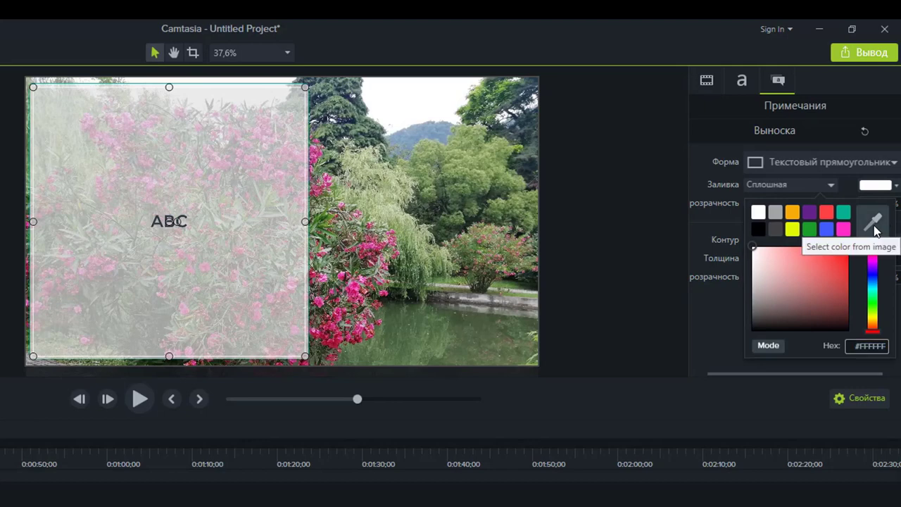
{"action": "left_click", "coordinate": [875, 225]}
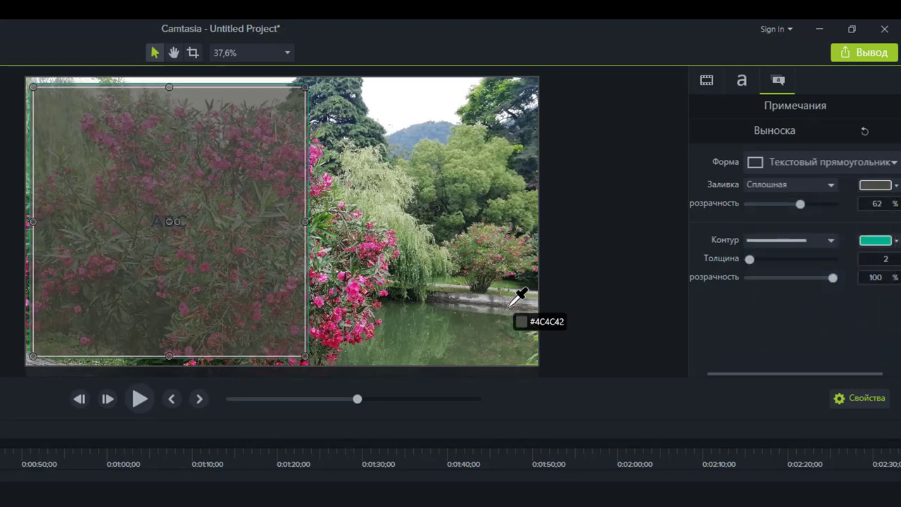
{"action": "left_click", "coordinate": [510, 306]}
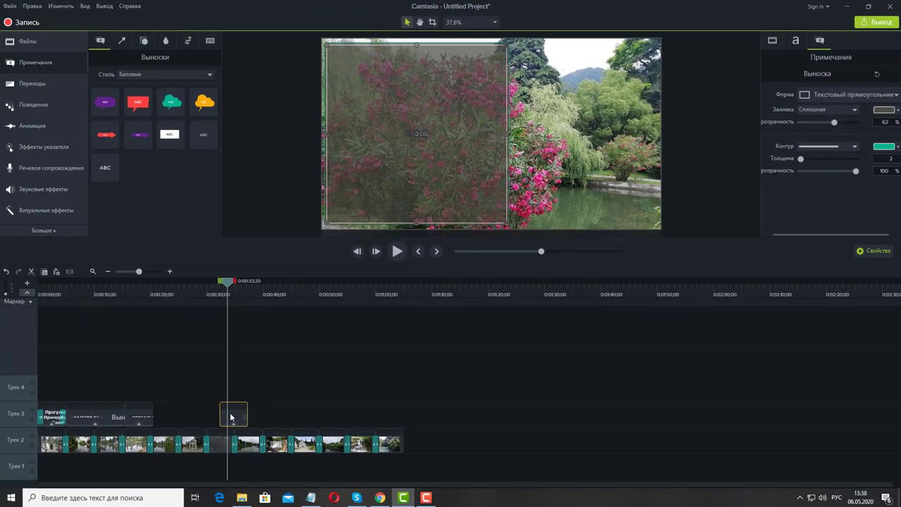
Shift the callout earlier on track 3 to line up with the flower photo clip, and place the playhead at 0:00:32;12.
{"action": "left_click_drag", "start_coordinate": [230, 417], "coordinate": [223, 420]}
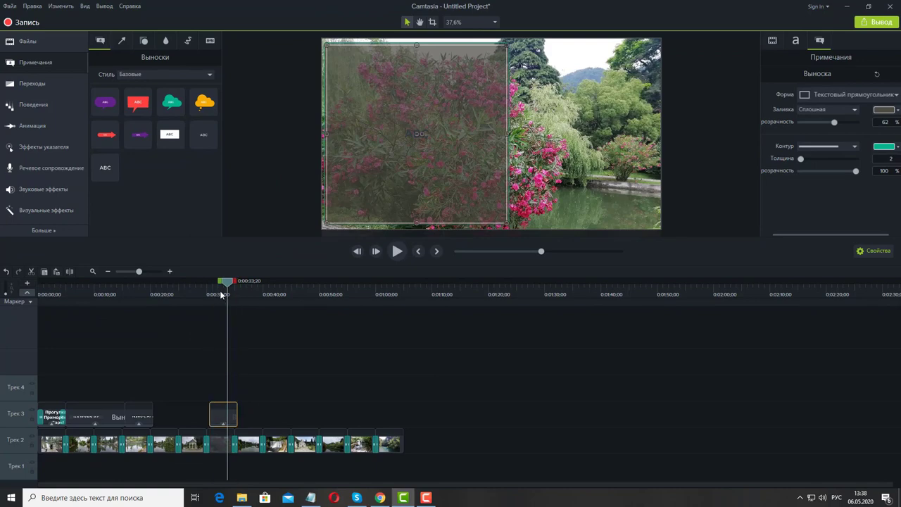
{"action": "left_click", "coordinate": [221, 295]}
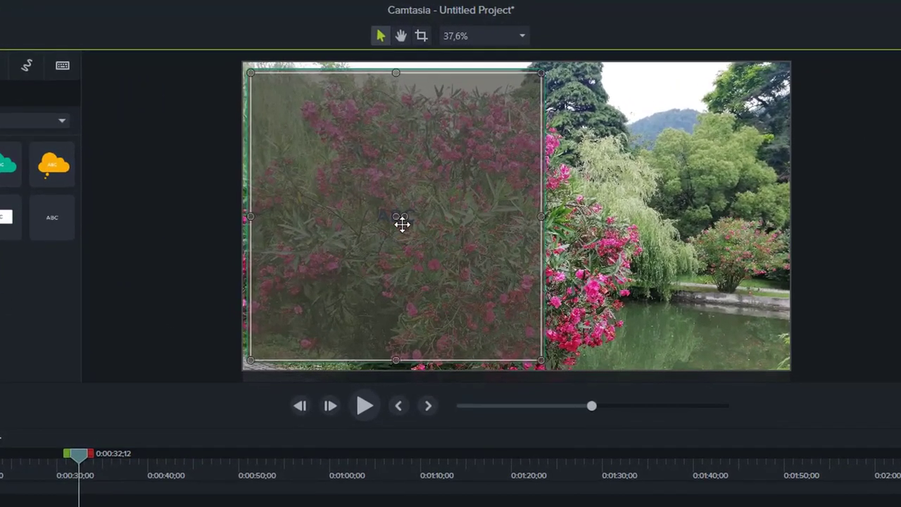
Replace the callout's placeholder with the Notepad sentence "Лебединое озеро –система прудов, построенная монахами Новоафонского монастыря в начале 1880-х годов.".
{"action": "double_click", "coordinate": [402, 224]}
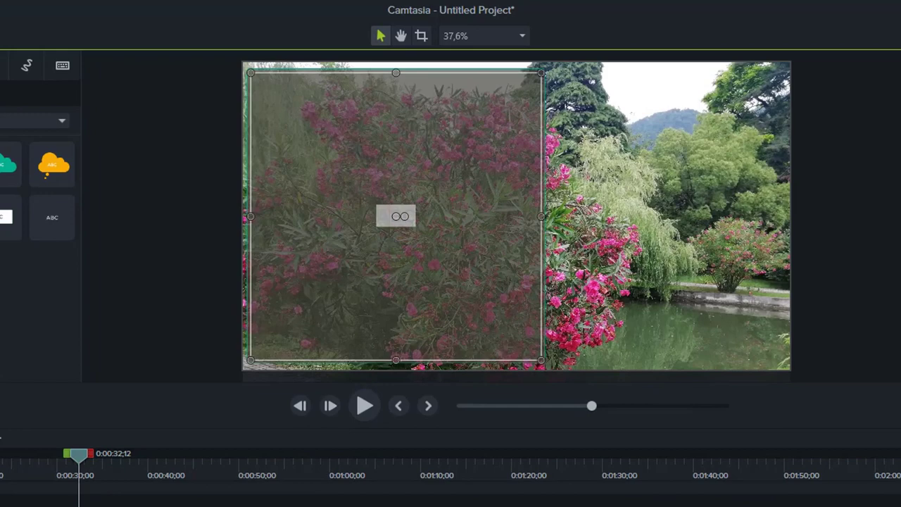
{"action": "key", "text": "alt+Tab"}
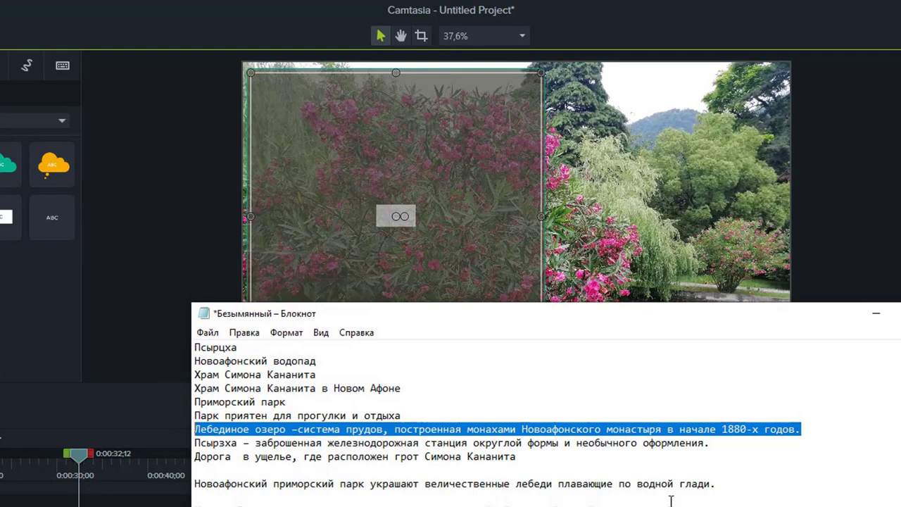
{"action": "right_click", "coordinate": [783, 422]}
{"action": "left_click", "coordinate": [856, 483]}
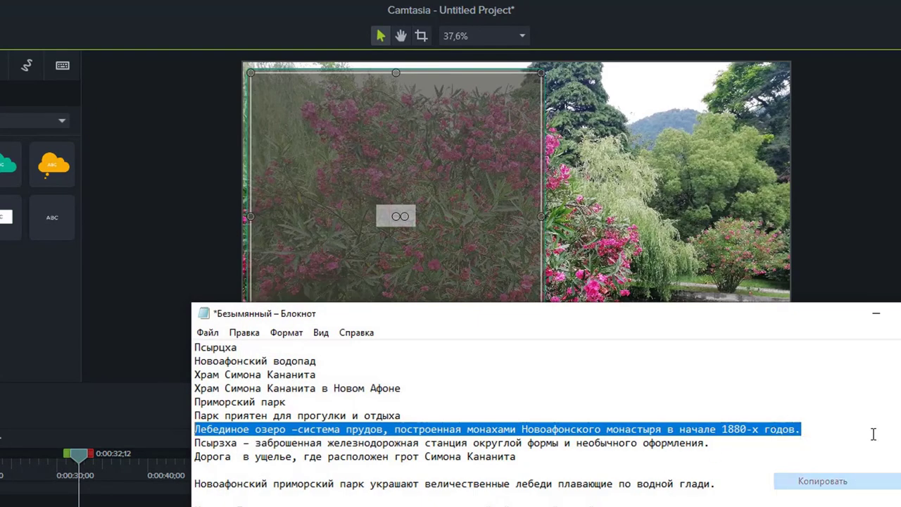
{"action": "left_click", "coordinate": [880, 315]}
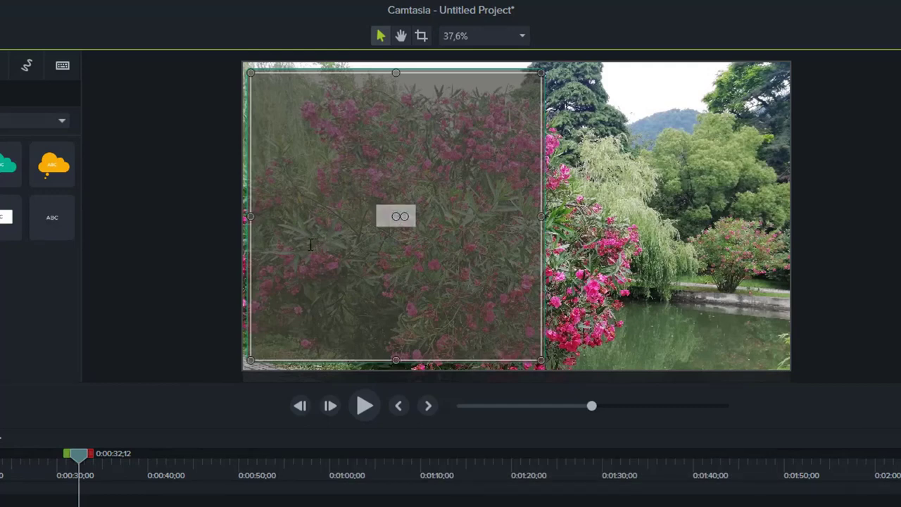
{"action": "key", "text": "ctrl+v"}
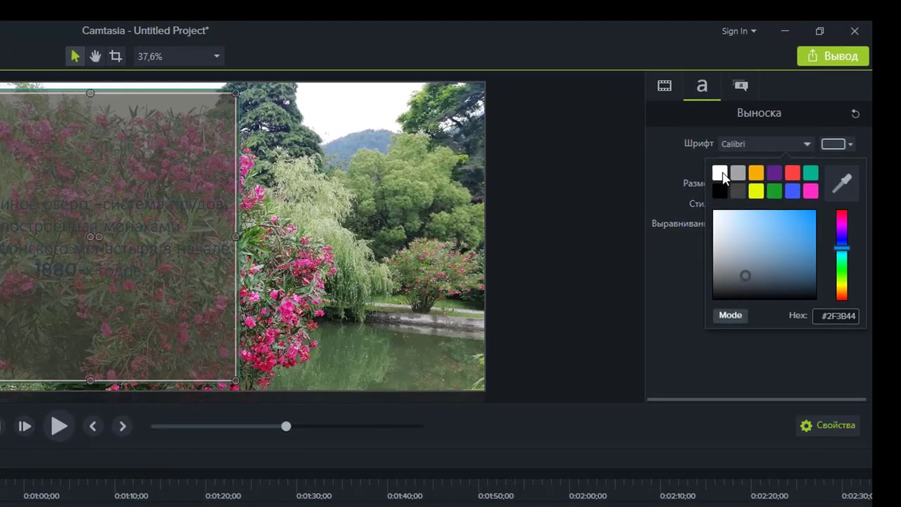
Colour all of the callout's text white and enlarge it until it spreads over most of the panel's height.
{"action": "left_click", "coordinate": [722, 176]}
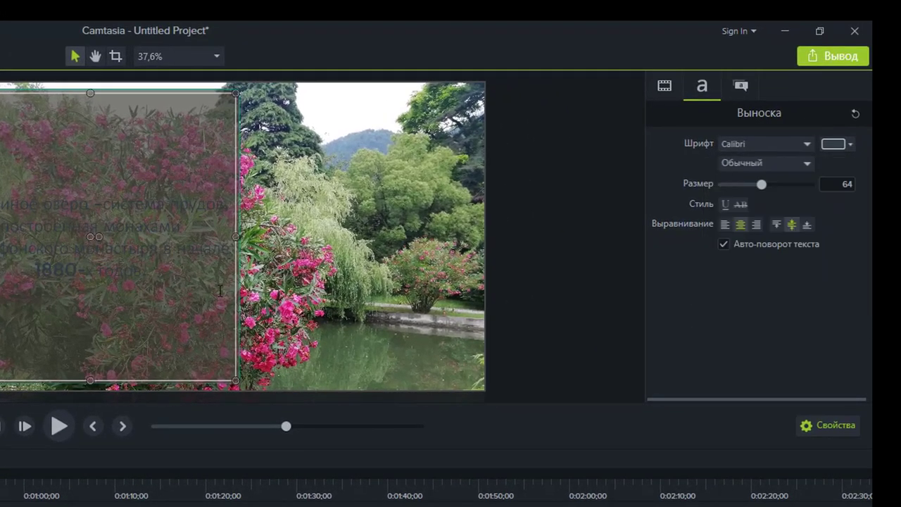
{"action": "triple_click", "coordinate": [110, 269]}
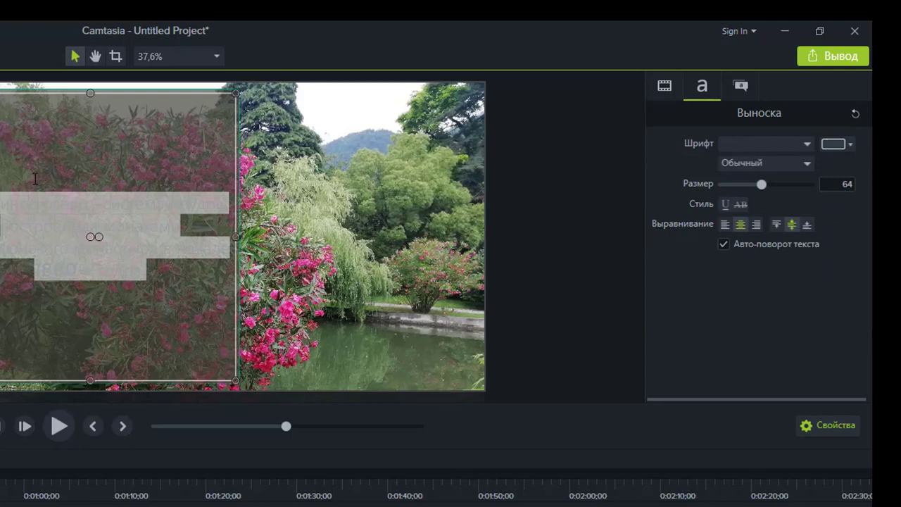
{"action": "left_click", "coordinate": [834, 144]}
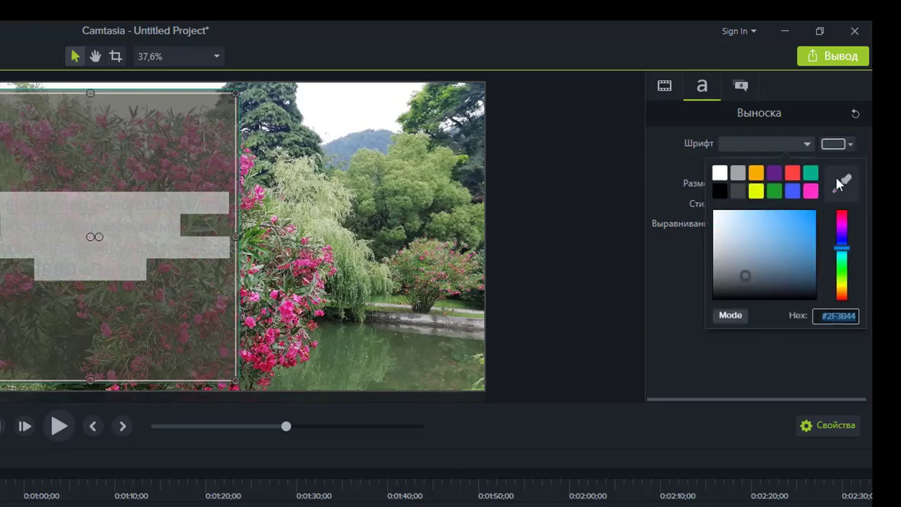
{"action": "left_click", "coordinate": [719, 173]}
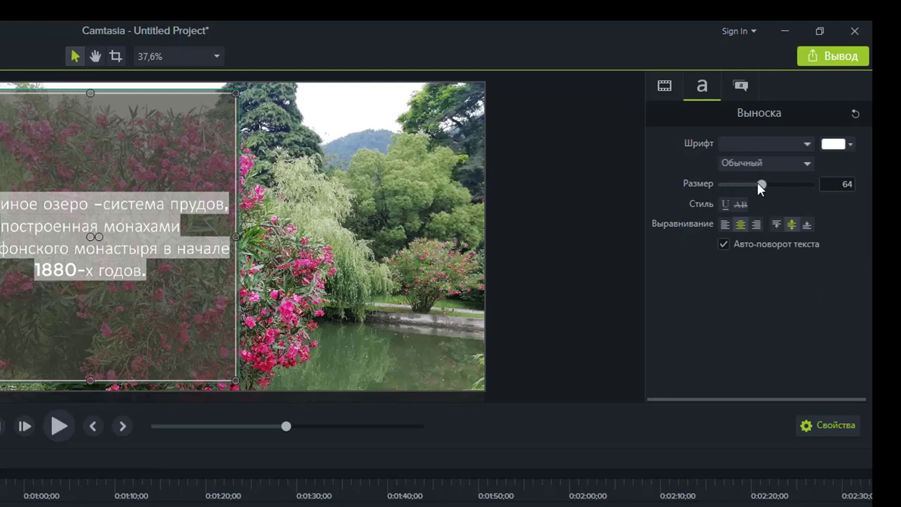
{"action": "left_click_drag", "start_coordinate": [762, 185], "coordinate": [790, 185]}
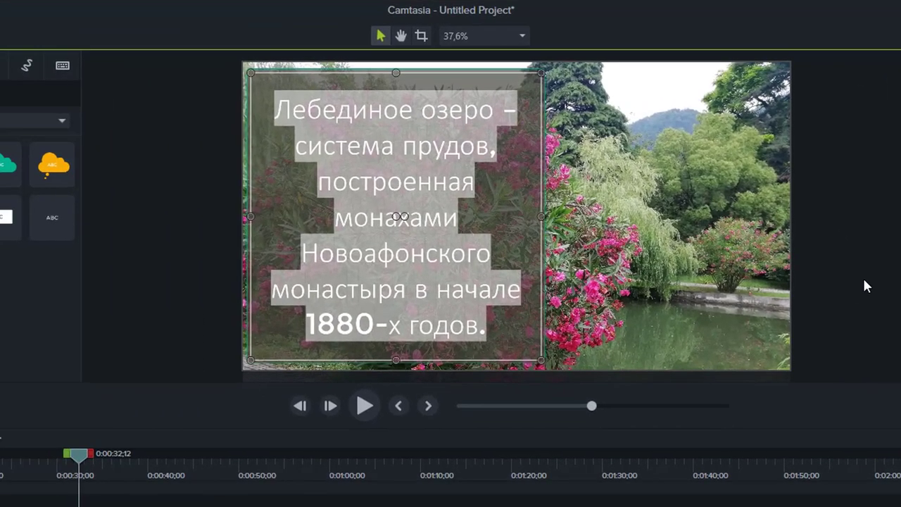
{"action": "left_click", "coordinate": [557, 296]}
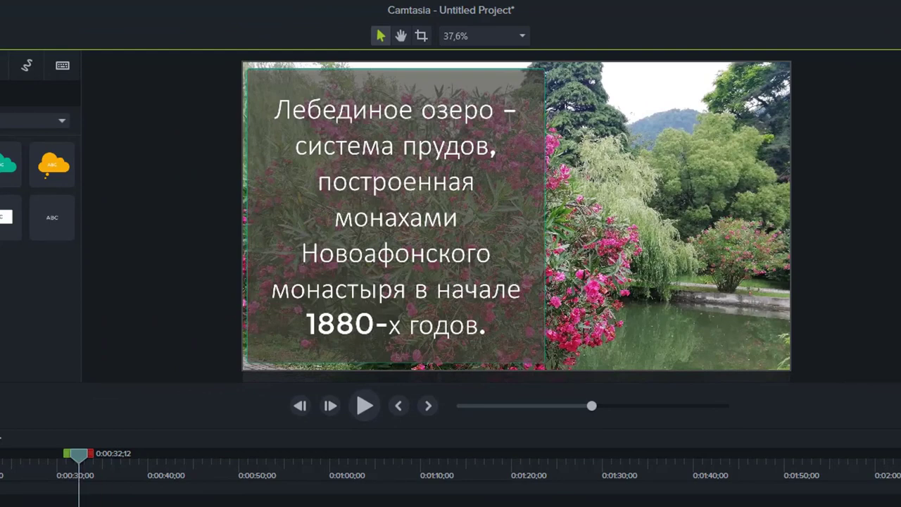
Play the preview from 0:00:30;22 to check the caption over the flower photo.
{"action": "left_click", "coordinate": [399, 217]}
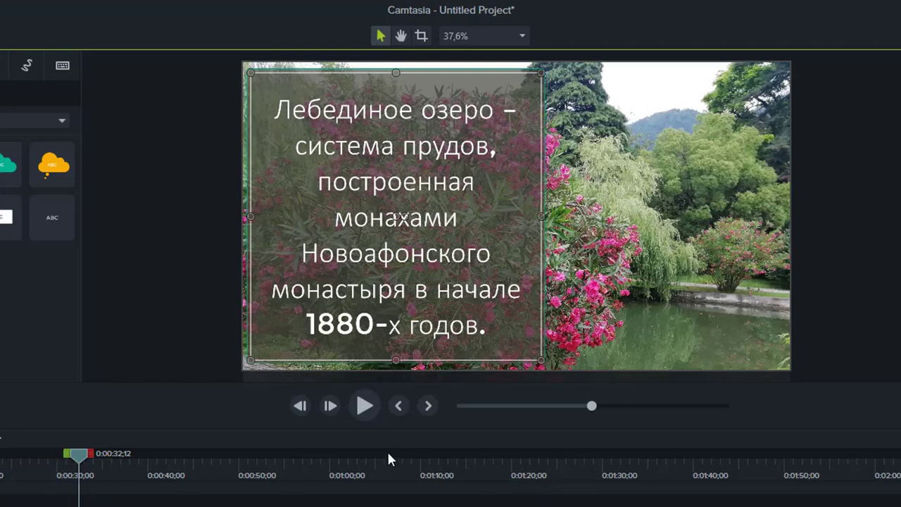
{"action": "left_click", "coordinate": [62, 464]}
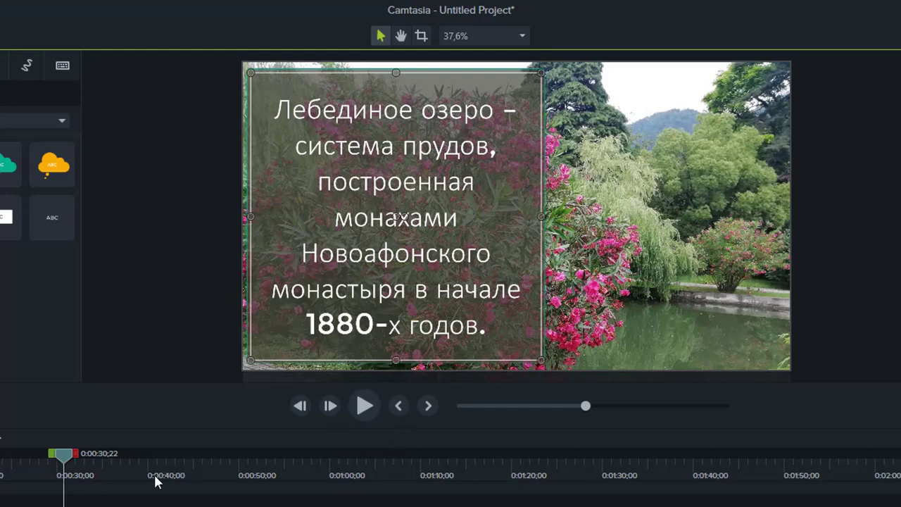
{"action": "left_click", "coordinate": [364, 409]}
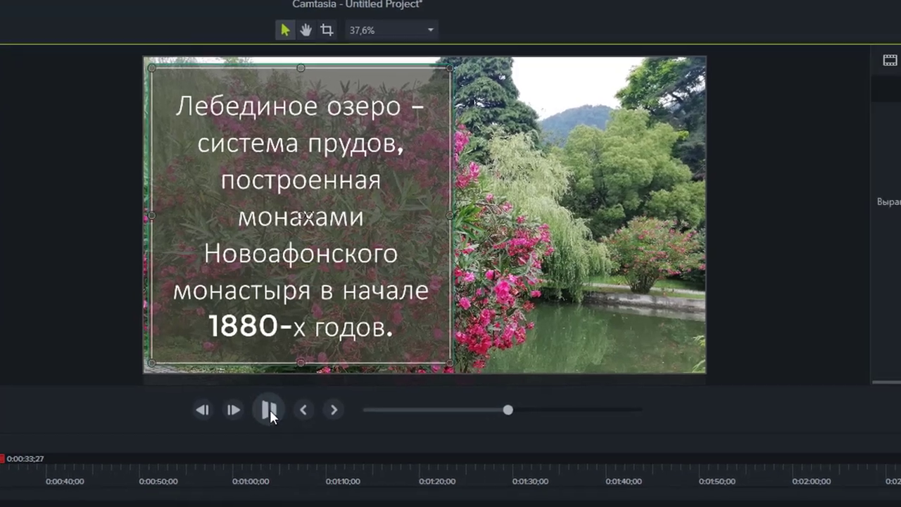
{"action": "left_click", "coordinate": [270, 409]}
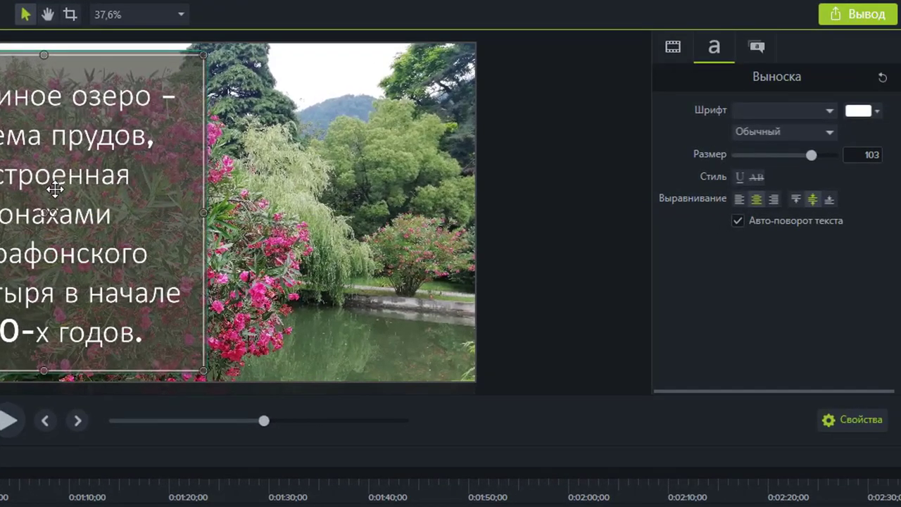
Set the font of all the text in the flower photo's callout to Tahoma.
{"action": "double_click", "coordinate": [66, 205]}
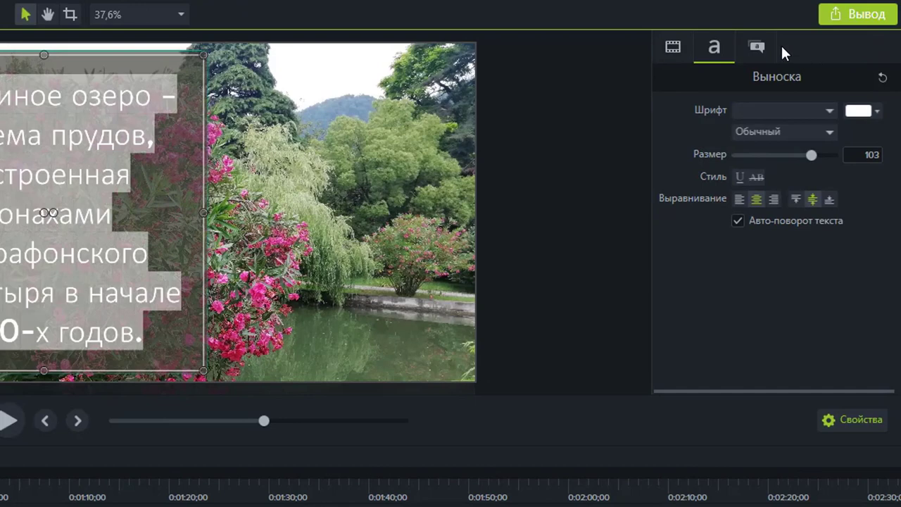
{"action": "left_click", "coordinate": [681, 45]}
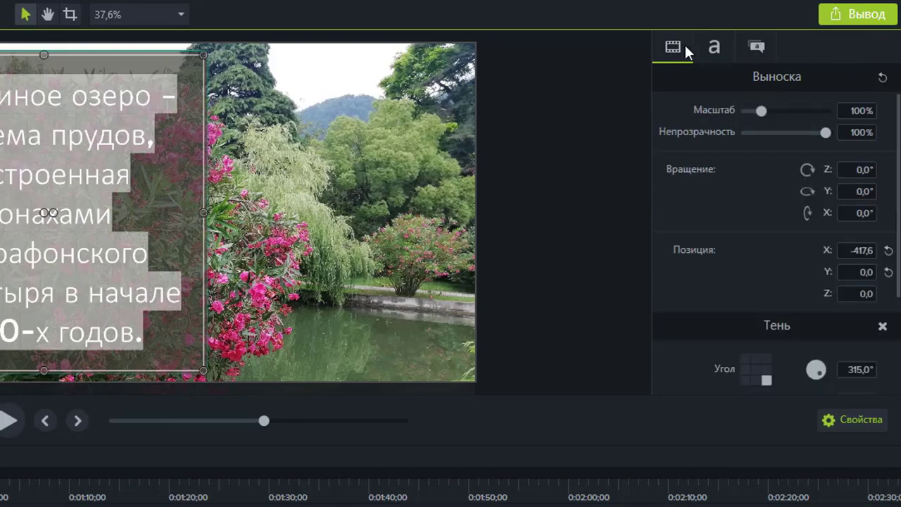
{"action": "left_click", "coordinate": [755, 45]}
{"action": "left_click", "coordinate": [717, 46]}
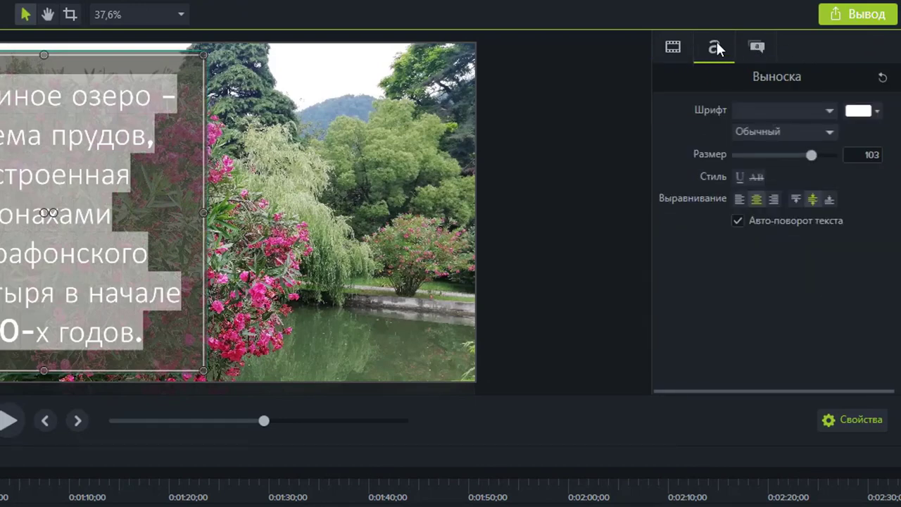
{"action": "left_click_drag", "start_coordinate": [165, 334], "coordinate": [4, 84]}
{"action": "left_click", "coordinate": [831, 111]}
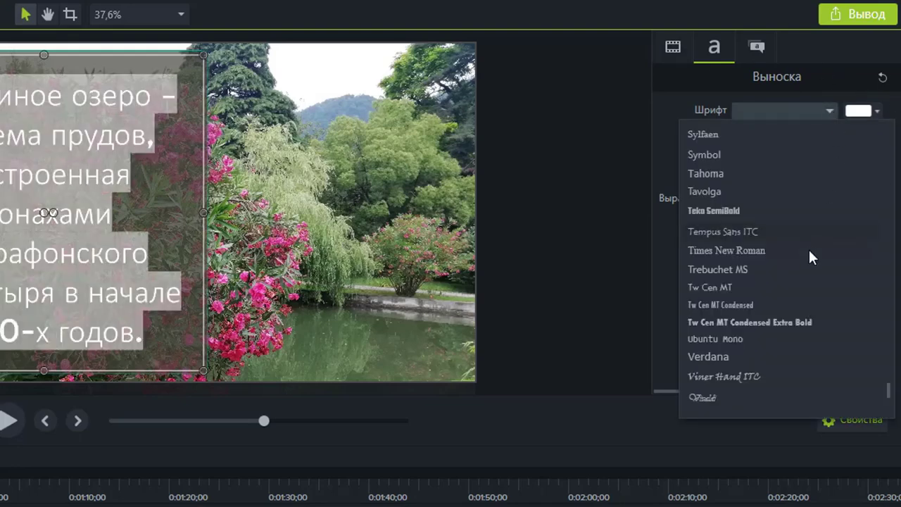
{"action": "scroll", "coordinate": [810, 257], "scroll_direction": "down", "scroll_amount": 5}
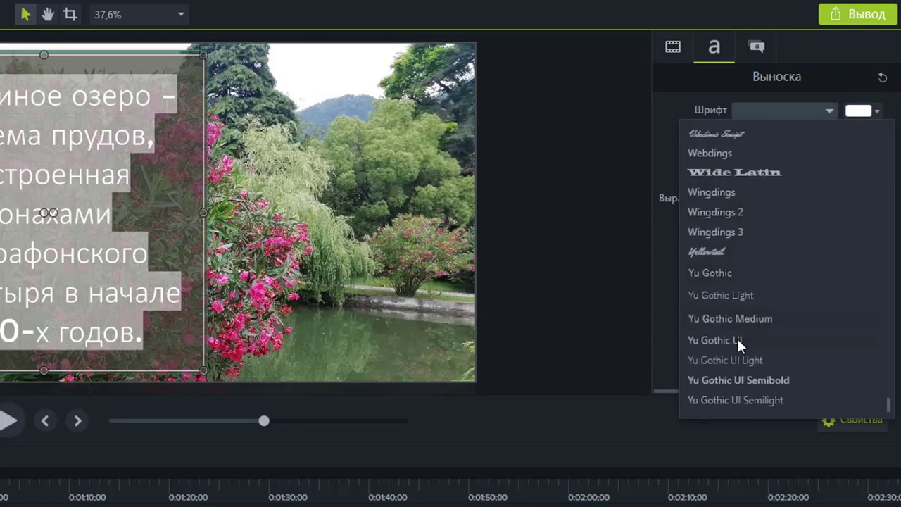
{"action": "scroll", "coordinate": [754, 354], "scroll_direction": "up", "scroll_amount": 3}
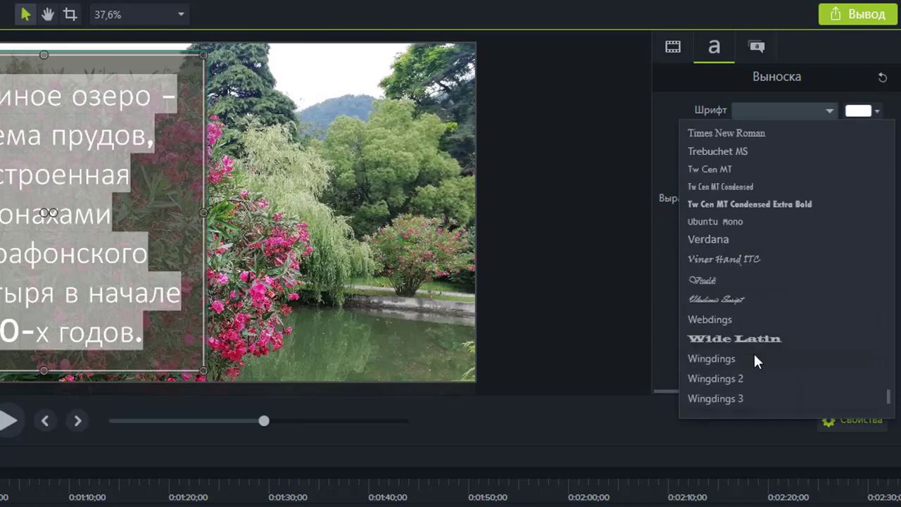
{"action": "scroll", "coordinate": [753, 352], "scroll_direction": "up", "scroll_amount": 2}
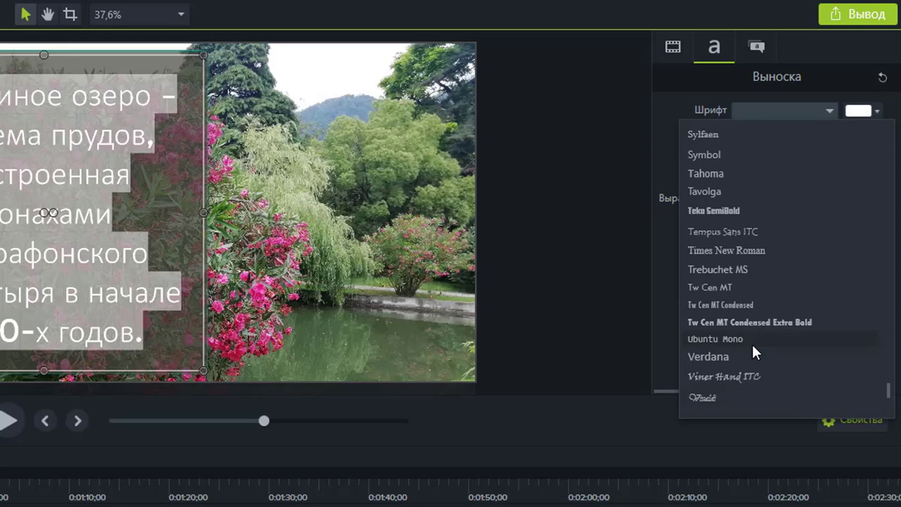
{"action": "left_click", "coordinate": [722, 173]}
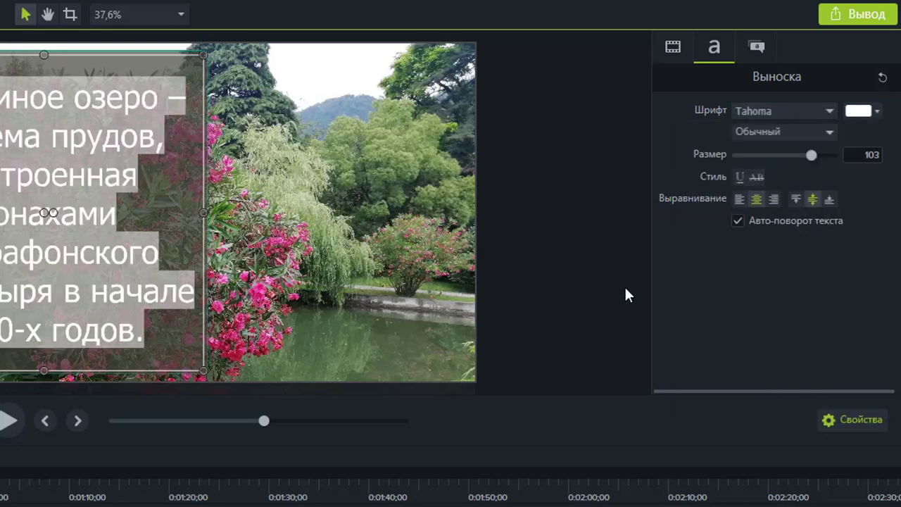
Set the callout text's font style to bold (Полужирный) and deselect the callout.
{"action": "left_click", "coordinate": [829, 132]}
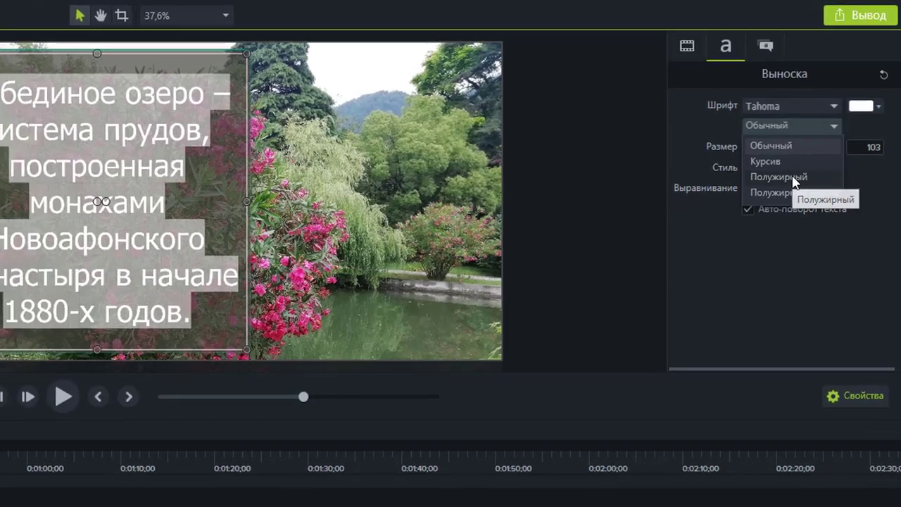
{"action": "left_click", "coordinate": [794, 182]}
{"action": "left_click", "coordinate": [608, 239]}
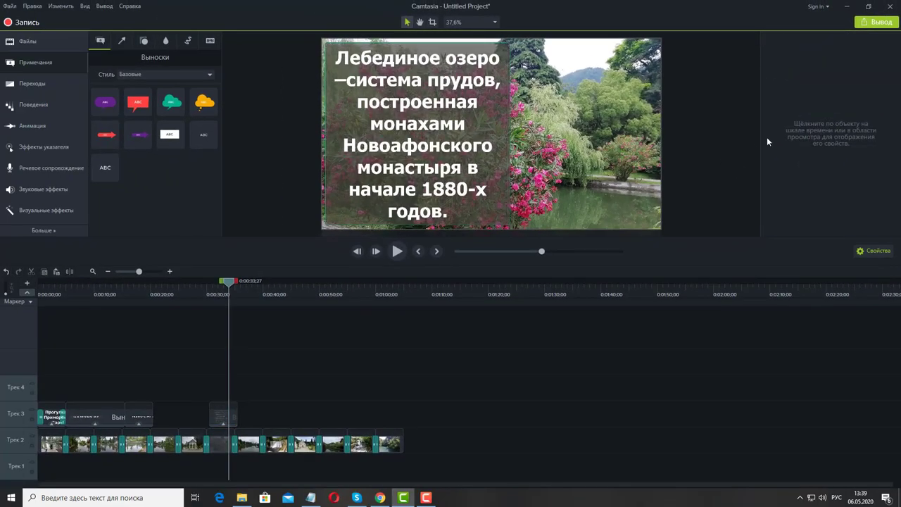
Preview the end of the callout and shift it slightly earlier on track 3 to line up with clip IMG_20190622_113856.
{"action": "left_click", "coordinate": [393, 255]}
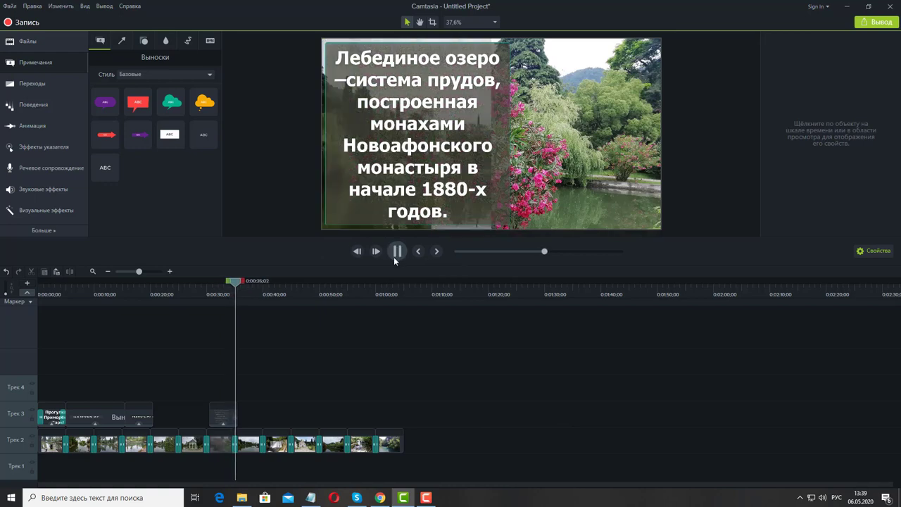
{"action": "left_click", "coordinate": [392, 258]}
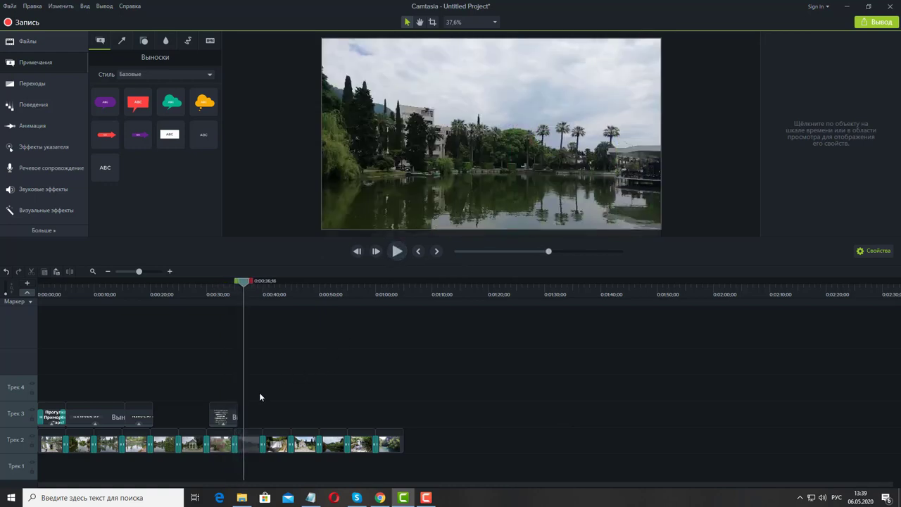
{"action": "left_click", "coordinate": [169, 272]}
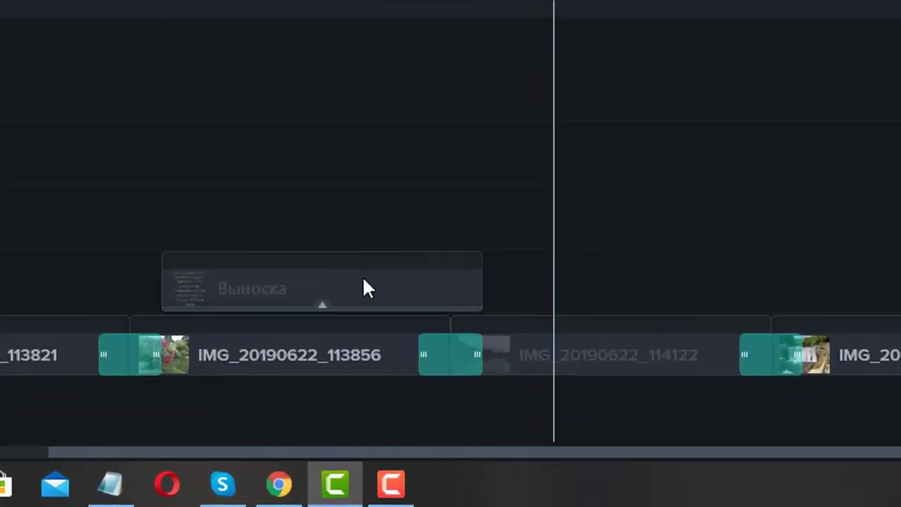
{"action": "left_click", "coordinate": [414, 417]}
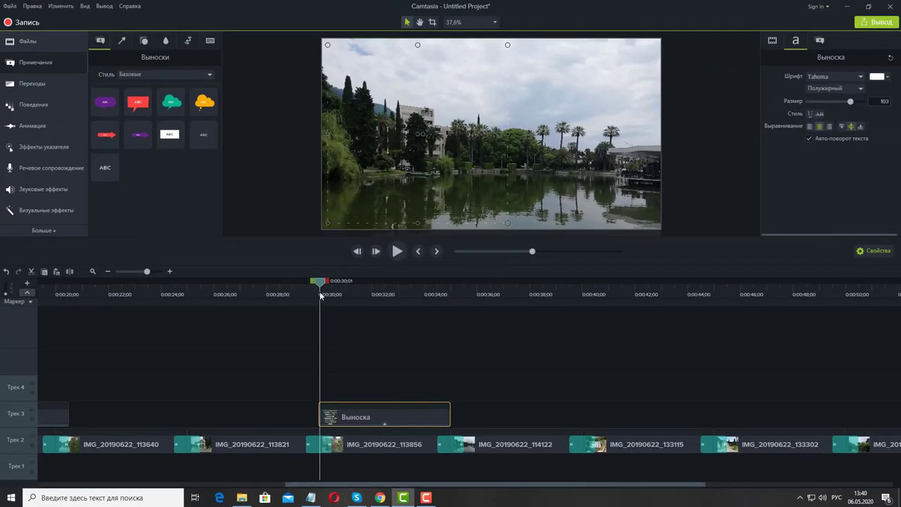
Play the slideshow from just before the realigned callout through to the waterfall photo to check its timing.
{"action": "left_click_drag", "start_coordinate": [320, 291], "coordinate": [315, 293]}
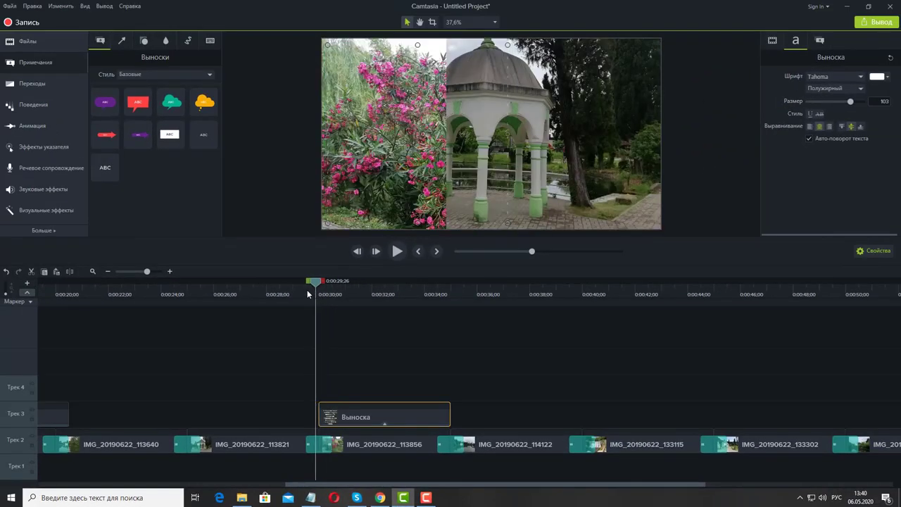
{"action": "left_click", "coordinate": [308, 294]}
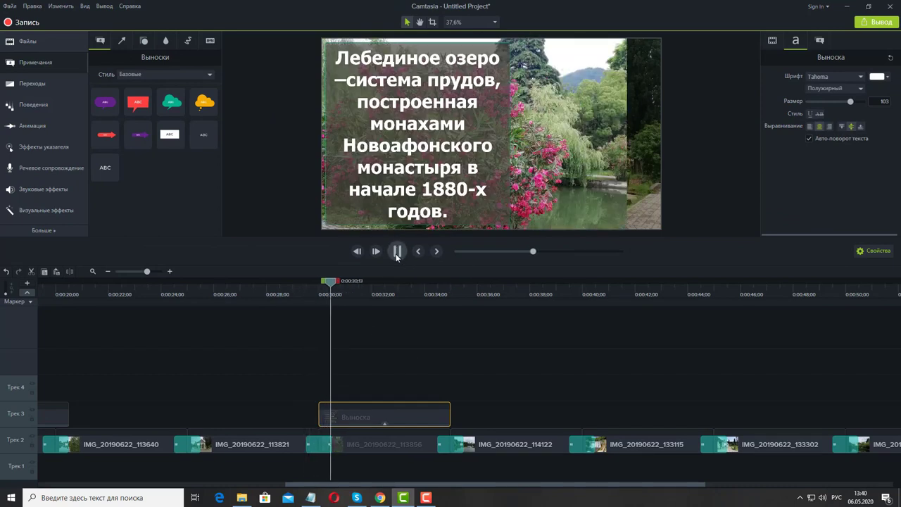
{"action": "left_click", "coordinate": [395, 253]}
{"action": "left_click", "coordinate": [395, 253]}
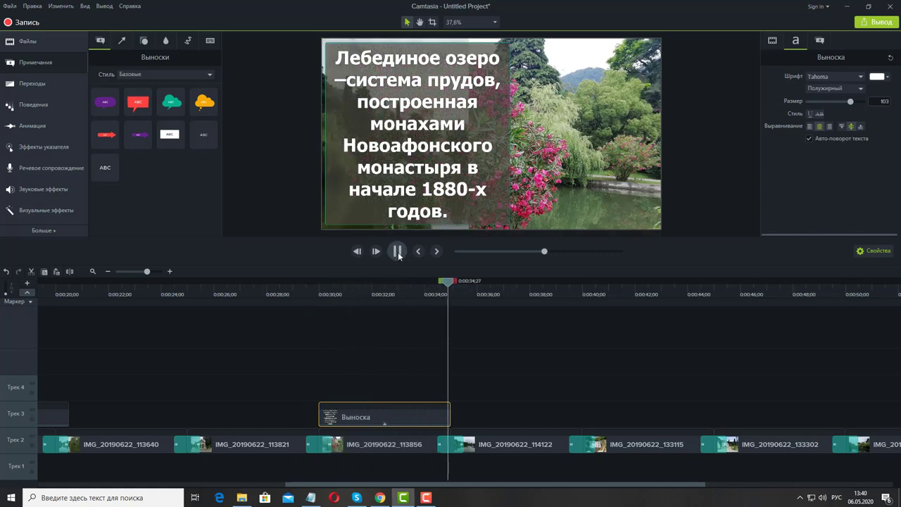
{"action": "left_click", "coordinate": [398, 253]}
{"action": "left_click", "coordinate": [398, 252]}
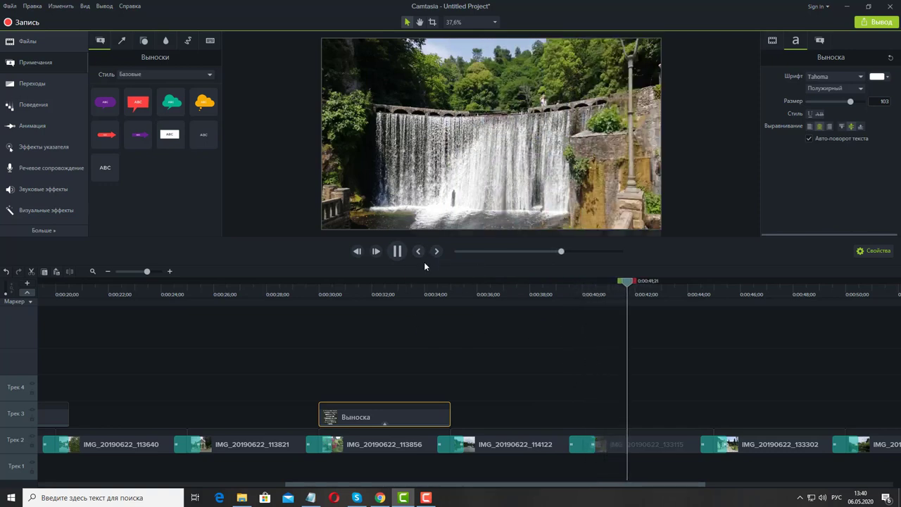
{"action": "left_click", "coordinate": [397, 251]}
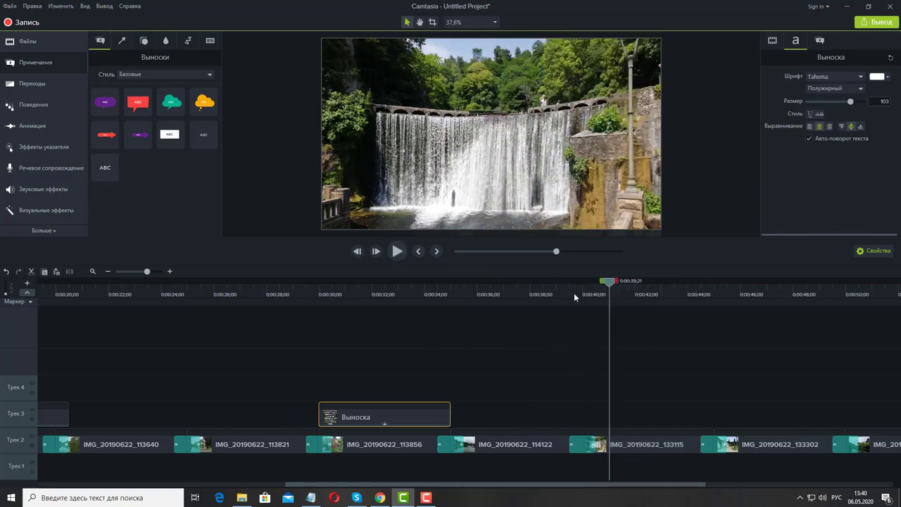
Copy the callout "Парк приятен для прогулки и отдыха" from the early part of track 3.
{"action": "left_click", "coordinate": [574, 293]}
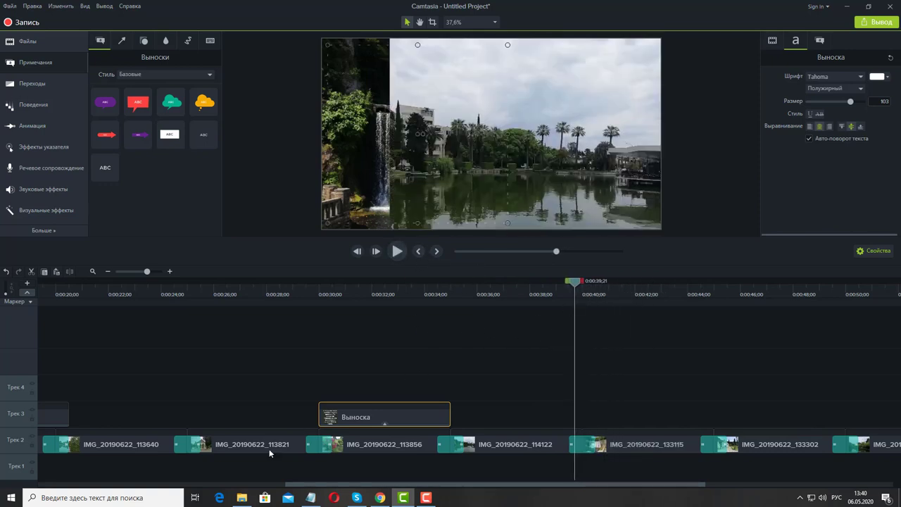
{"action": "left_click", "coordinate": [109, 271]}
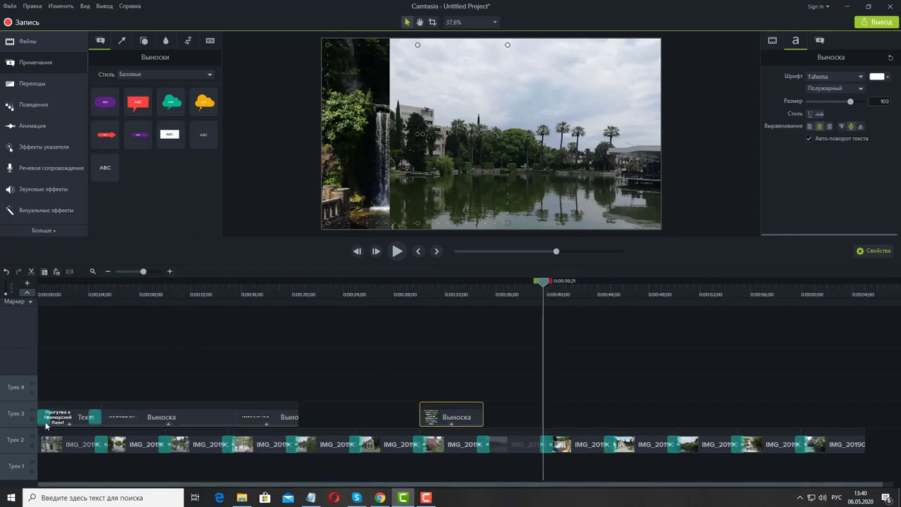
{"action": "left_click", "coordinate": [135, 294]}
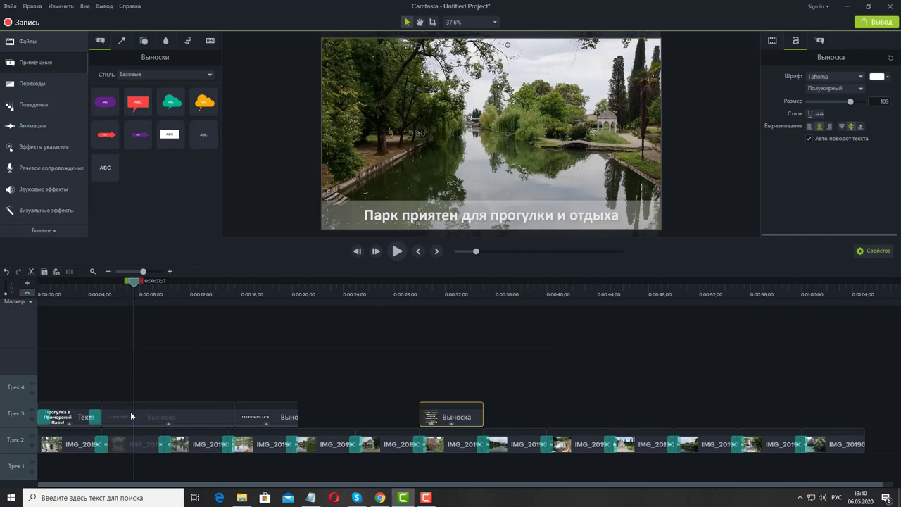
{"action": "left_click", "coordinate": [128, 414]}
{"action": "right_click", "coordinate": [128, 414]}
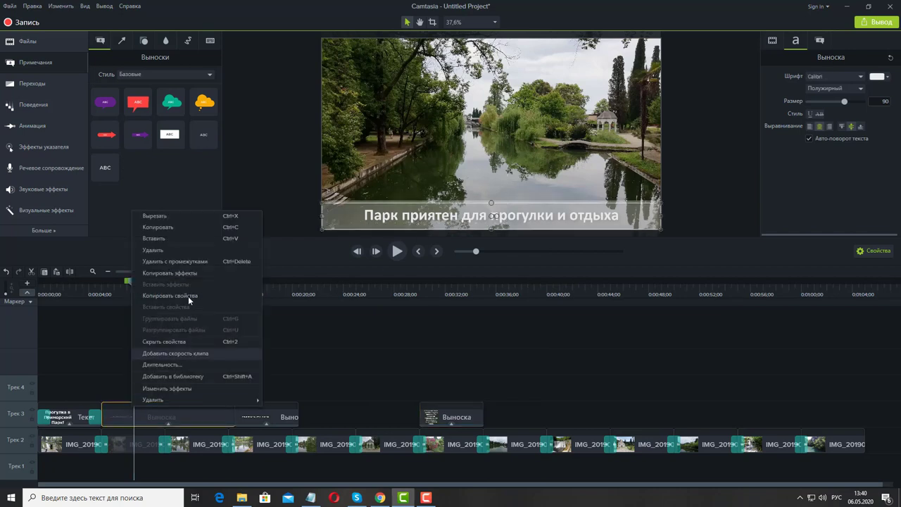
{"action": "left_click", "coordinate": [175, 228]}
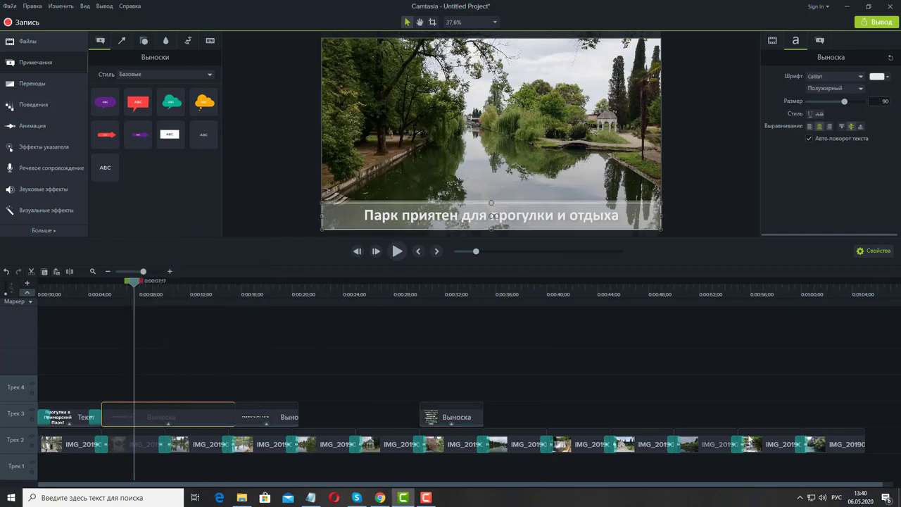
Place the playhead at 0:00:39;20 and paste the copied callout onto track 3 above the waterfall photo clip.
{"action": "left_click", "coordinate": [590, 294]}
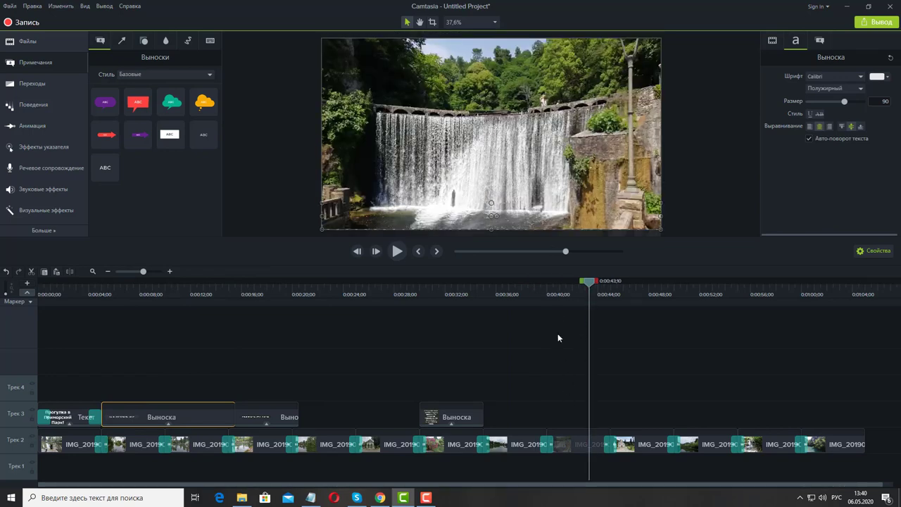
{"action": "left_click", "coordinate": [543, 293]}
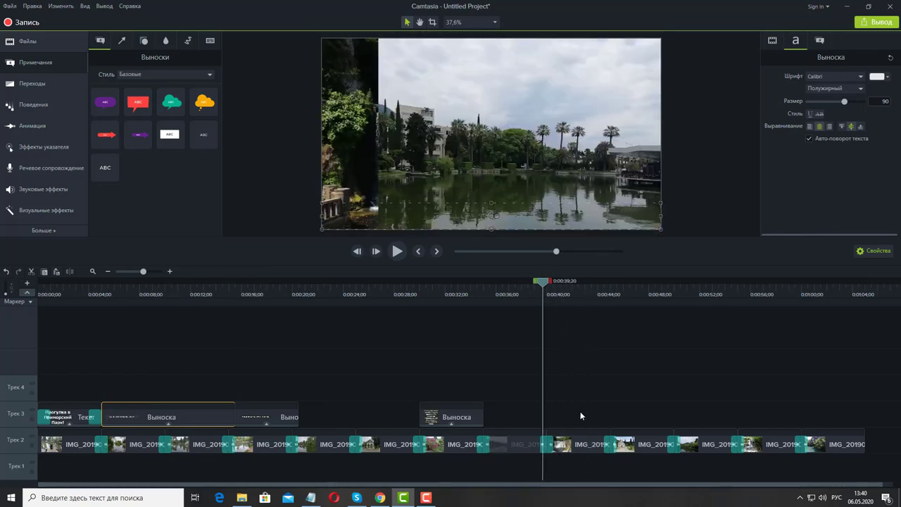
{"action": "right_click", "coordinate": [581, 412]}
{"action": "left_click", "coordinate": [621, 307]}
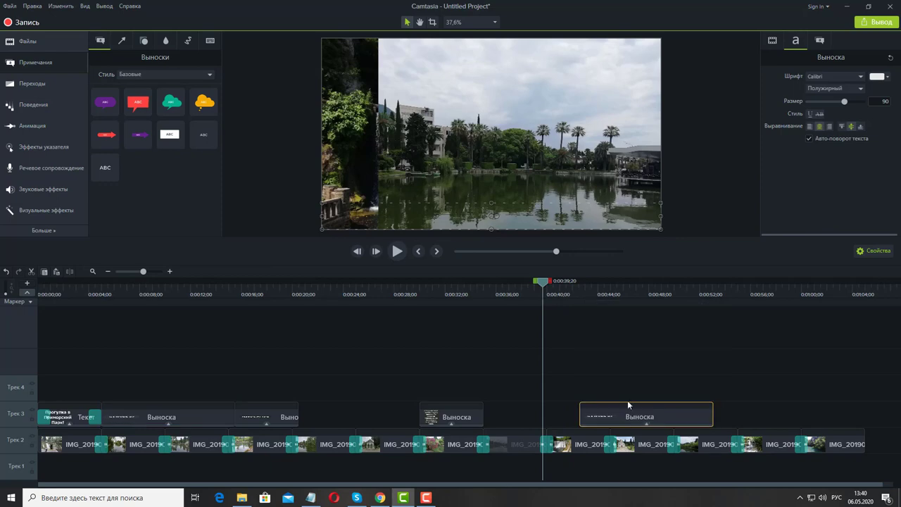
{"action": "left_click", "coordinate": [599, 411]}
{"action": "key", "text": "shift+m"}
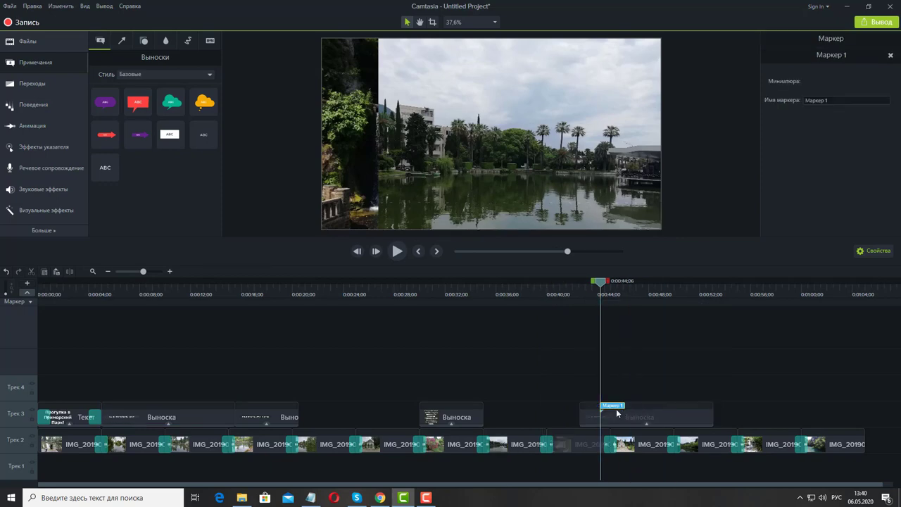
{"action": "left_click", "coordinate": [634, 422]}
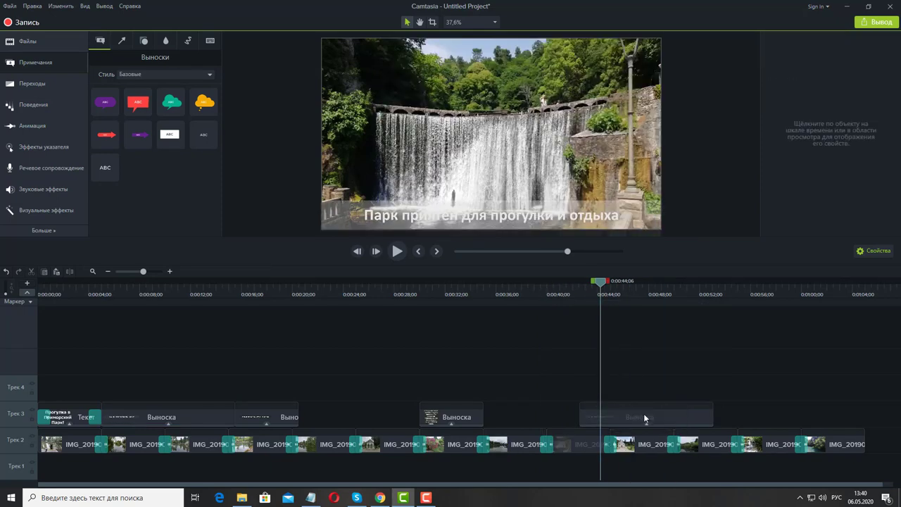
Shift the pasted callout earlier on track 3 to the start of the waterfall clip, and place the playhead at 0:00:39;25.
{"action": "left_click_drag", "start_coordinate": [644, 414], "coordinate": [608, 411]}
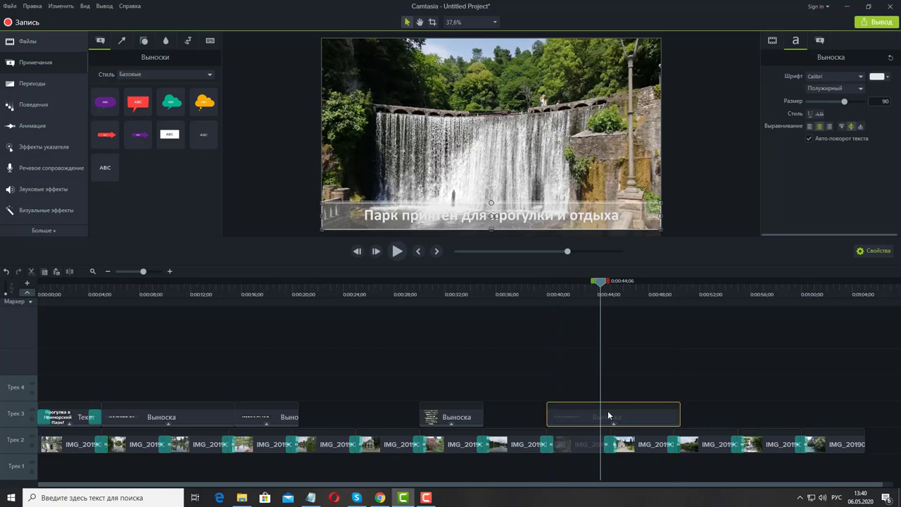
{"action": "left_click", "coordinate": [545, 293]}
{"action": "left_click", "coordinate": [545, 293]}
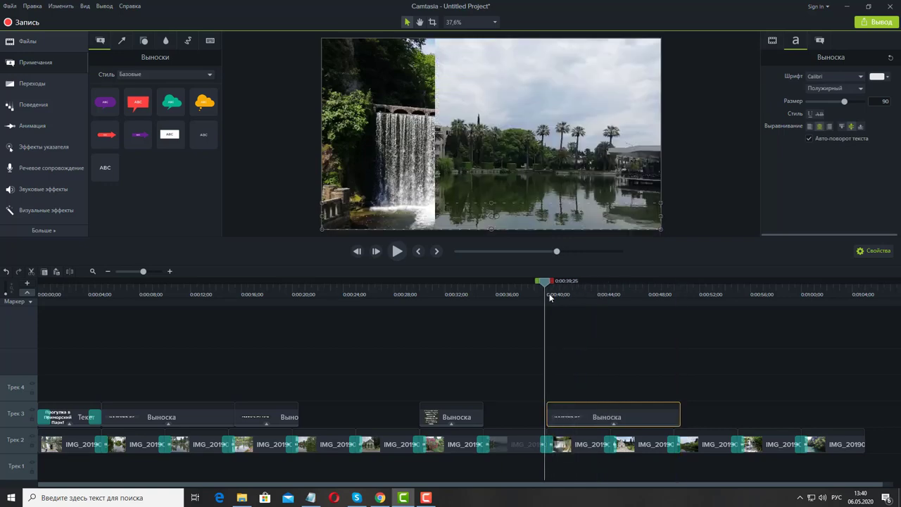
Place the playhead at 0:00:41;03 and replace the text of the callout over the waterfall photo with "Новоафонский водопад".
{"action": "left_click", "coordinate": [550, 295]}
{"action": "left_click", "coordinate": [543, 296]}
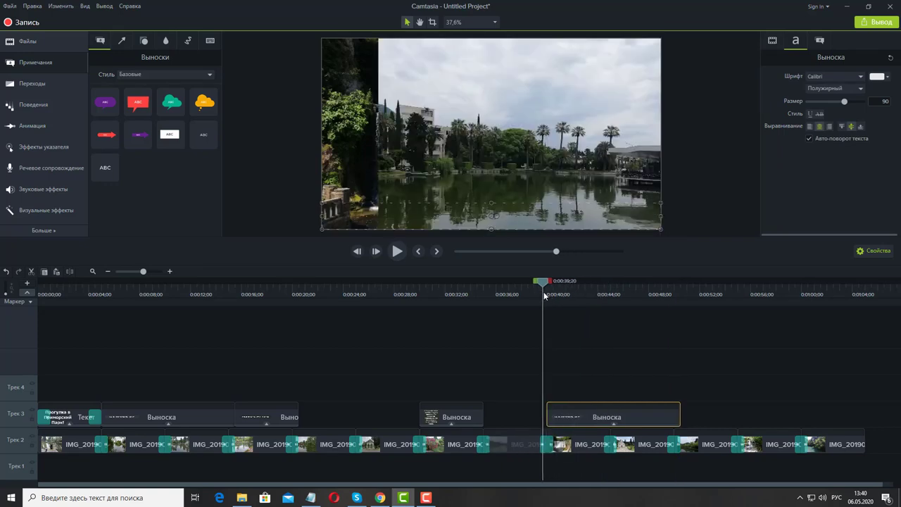
{"action": "left_click", "coordinate": [547, 296]}
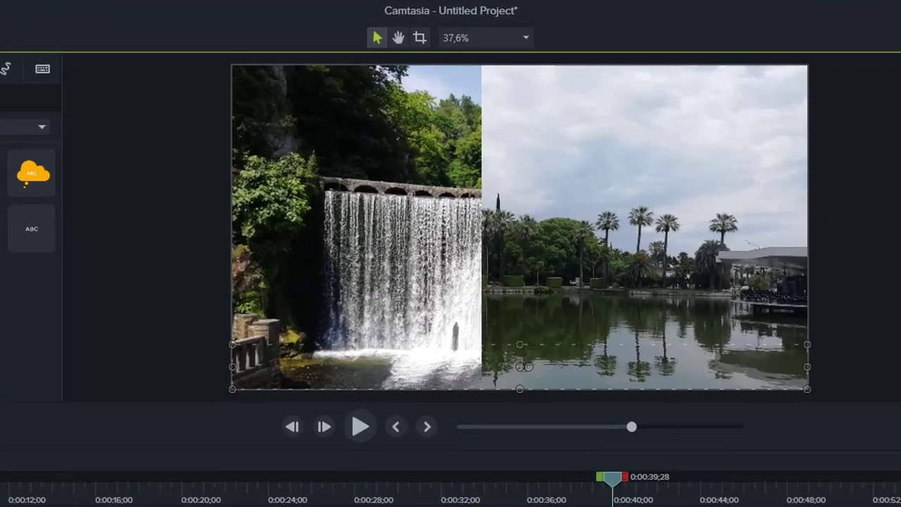
{"action": "left_click_drag", "start_coordinate": [634, 499], "coordinate": [639, 493]}
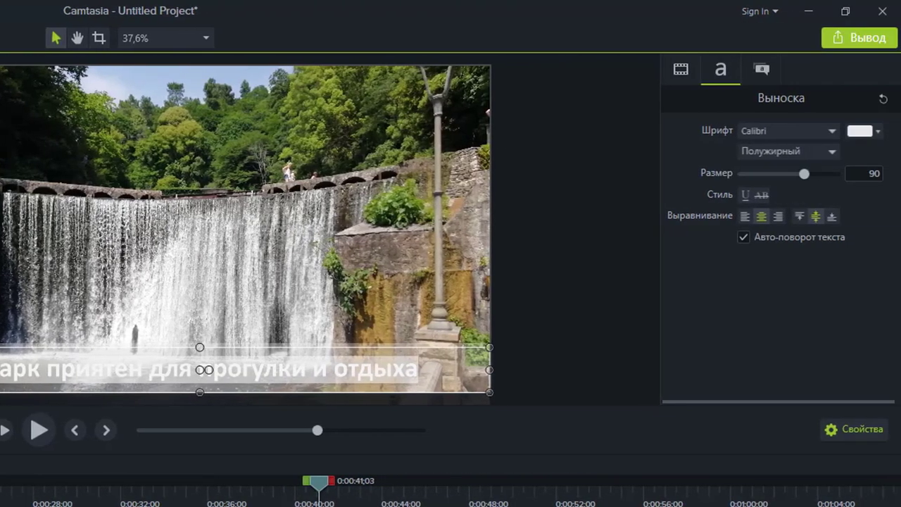
{"action": "key", "text": "BackSpace"}
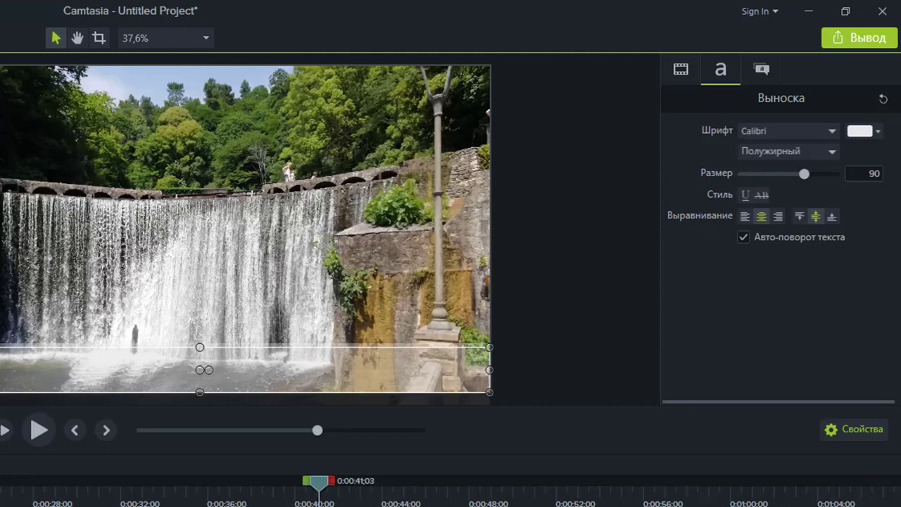
{"action": "type", "text": "Новоафонский водопад"}
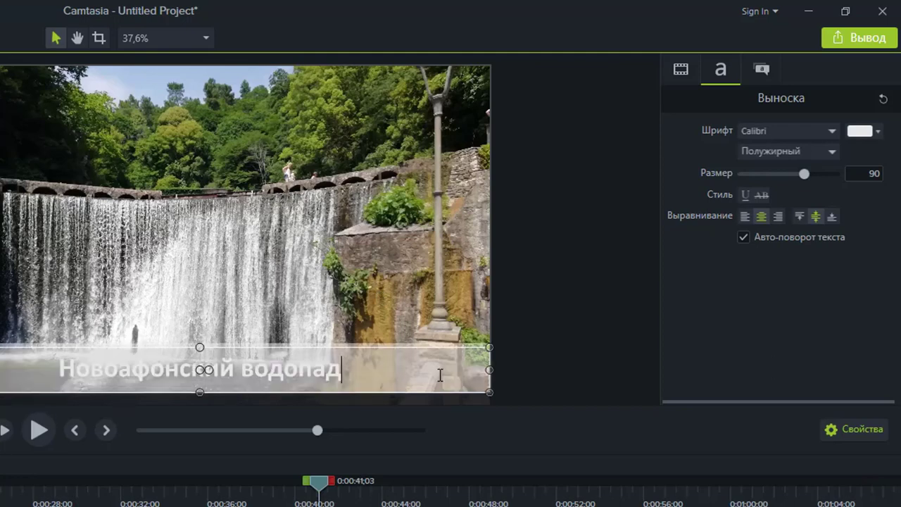
Set the waterfall callout's fill to a dark brown sampled from the stone wall beside the waterfall in the photo.
{"action": "left_click", "coordinate": [762, 68]}
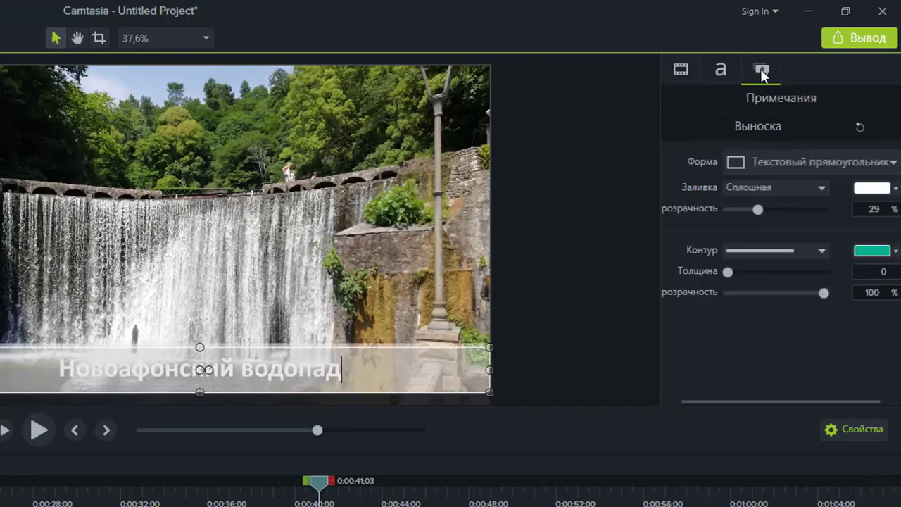
{"action": "left_click", "coordinate": [874, 189]}
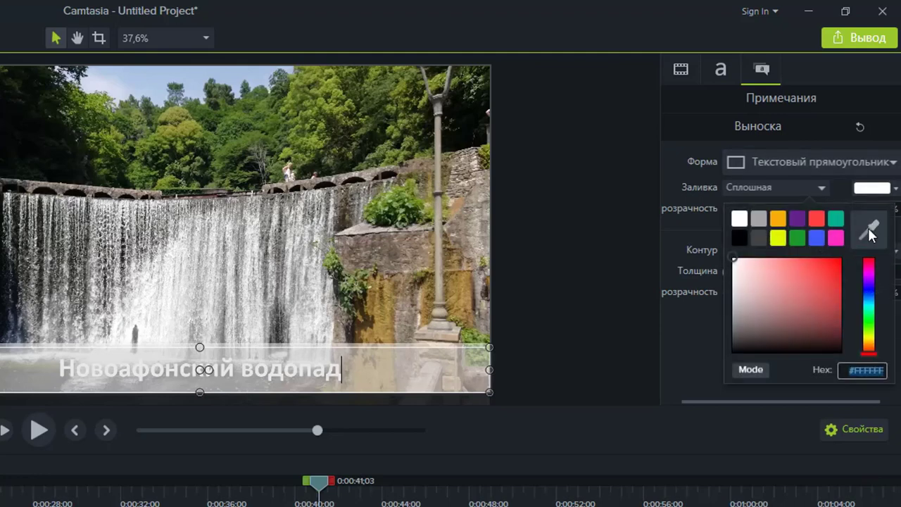
{"action": "left_click", "coordinate": [871, 238]}
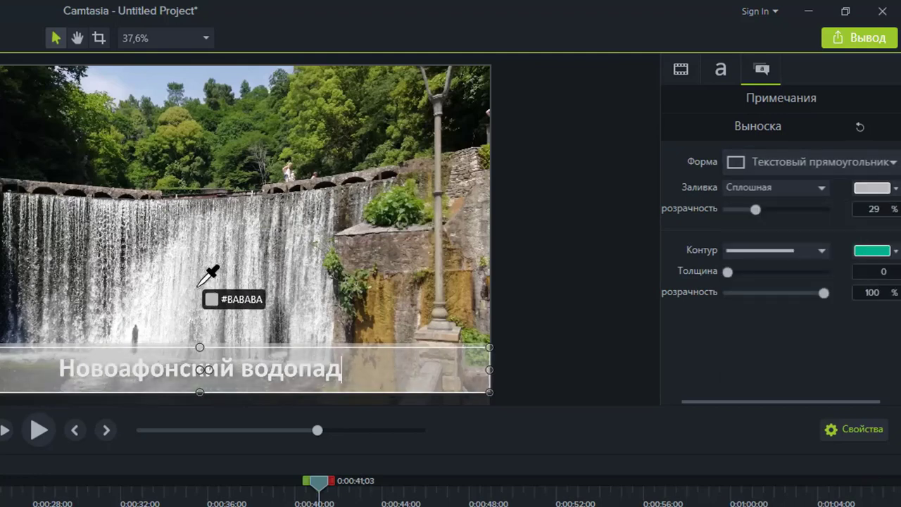
{"action": "left_click", "coordinate": [365, 314]}
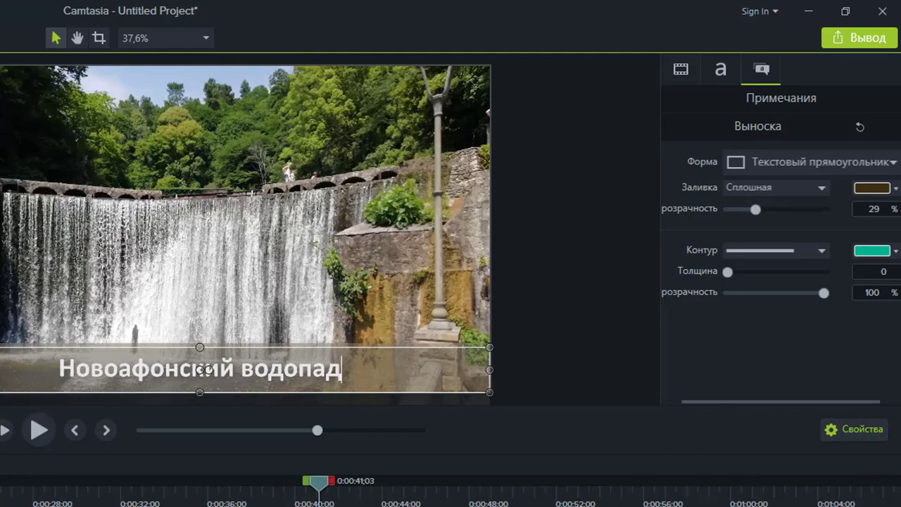
{"action": "left_click", "coordinate": [580, 393]}
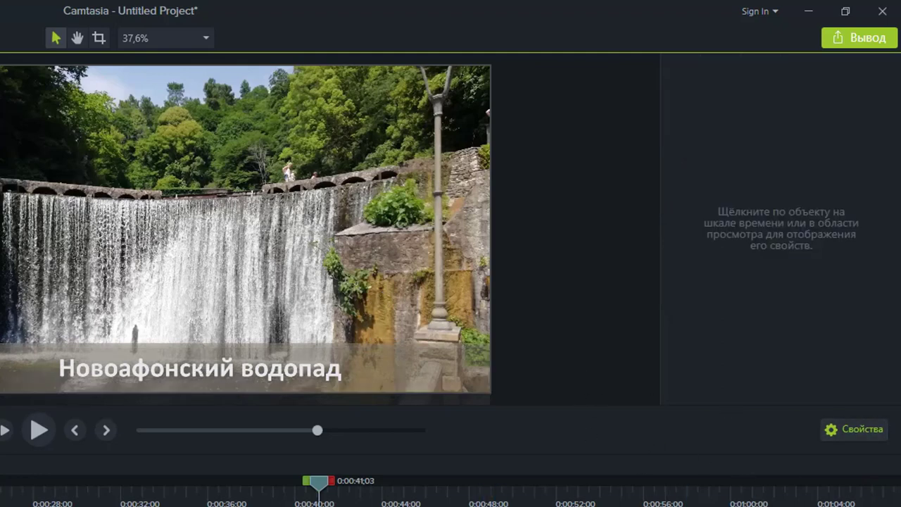
Delete the leftover callout above the waterfall clip on track 3 and move the caption from track 4 into its place.
{"action": "left_click", "coordinate": [204, 369]}
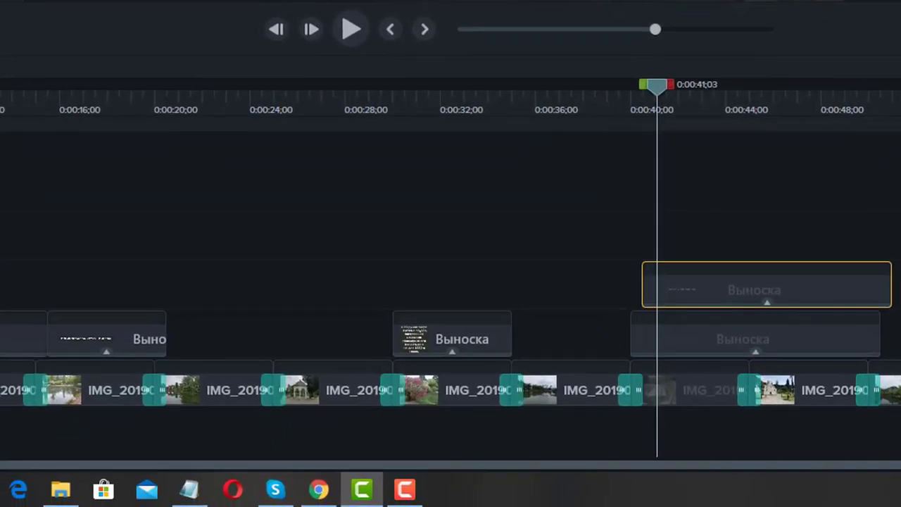
{"action": "key", "text": "Delete"}
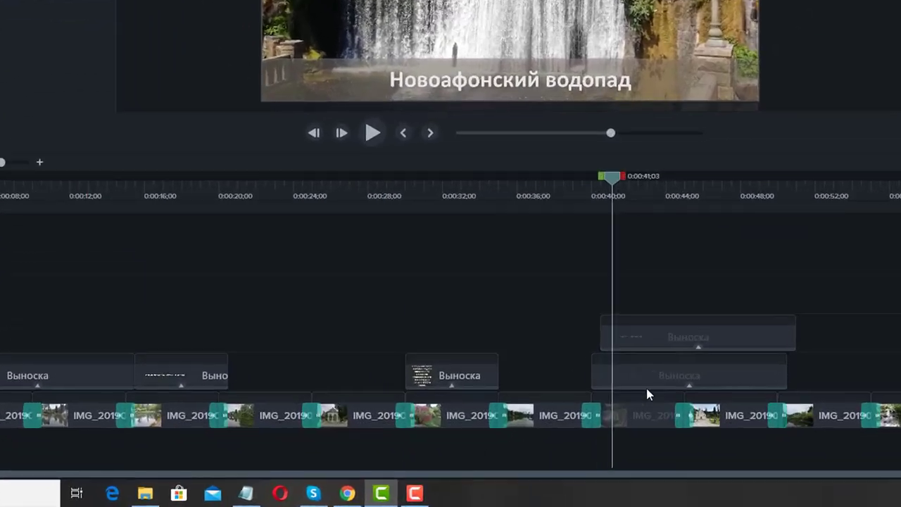
{"action": "left_click", "coordinate": [588, 421]}
{"action": "right_click", "coordinate": [584, 418]}
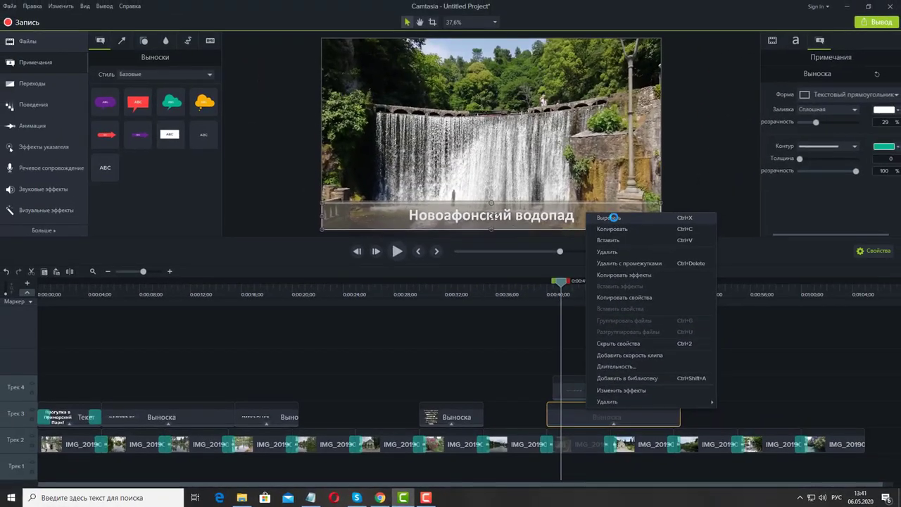
{"action": "left_click", "coordinate": [735, 317]}
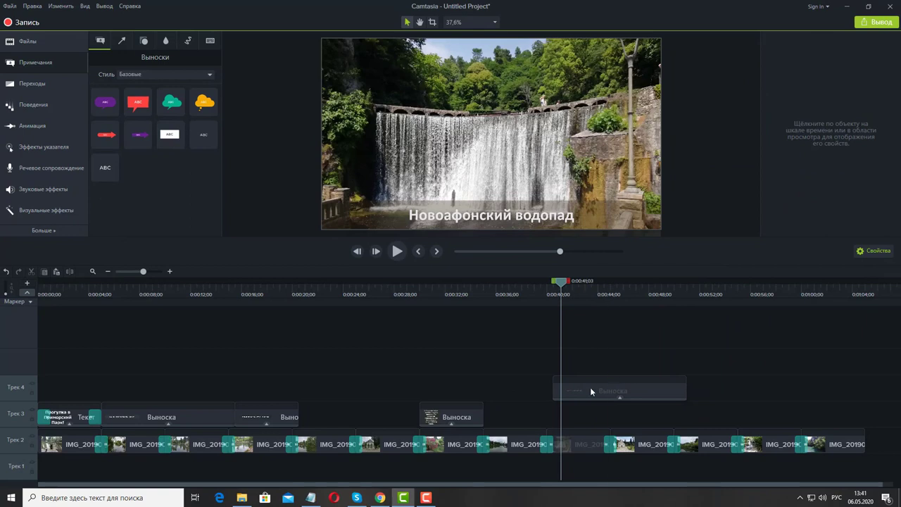
{"action": "left_click_drag", "start_coordinate": [591, 391], "coordinate": [584, 414]}
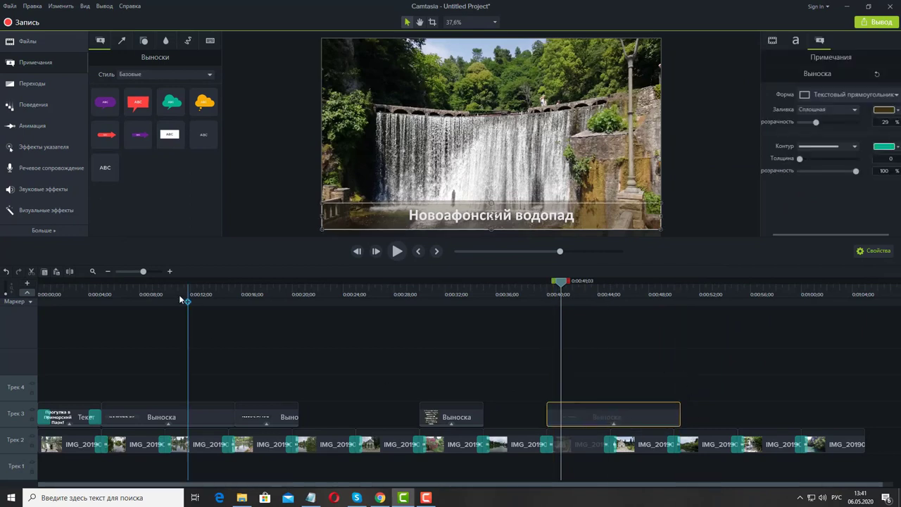
Shorten the waterfall callout on track 3 so that it ends together with the waterfall photo clip.
{"action": "left_click", "coordinate": [170, 271]}
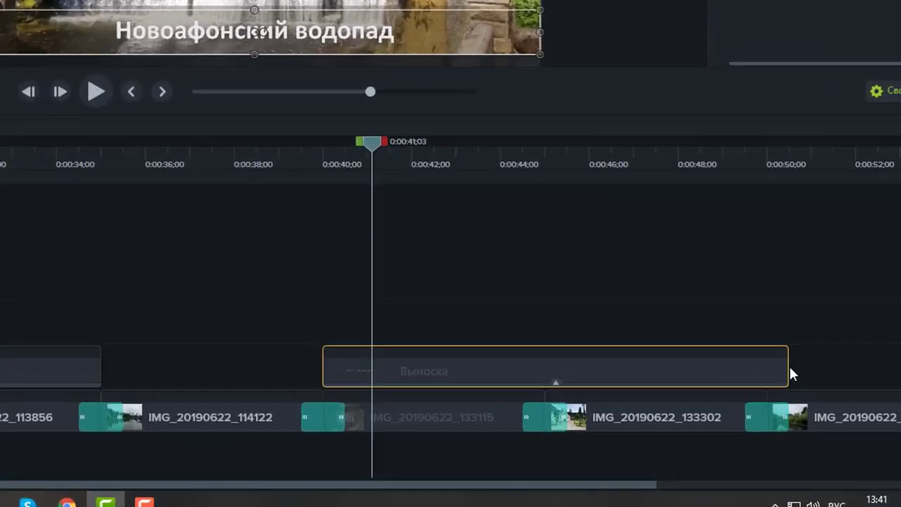
{"action": "left_click_drag", "start_coordinate": [788, 373], "coordinate": [533, 377]}
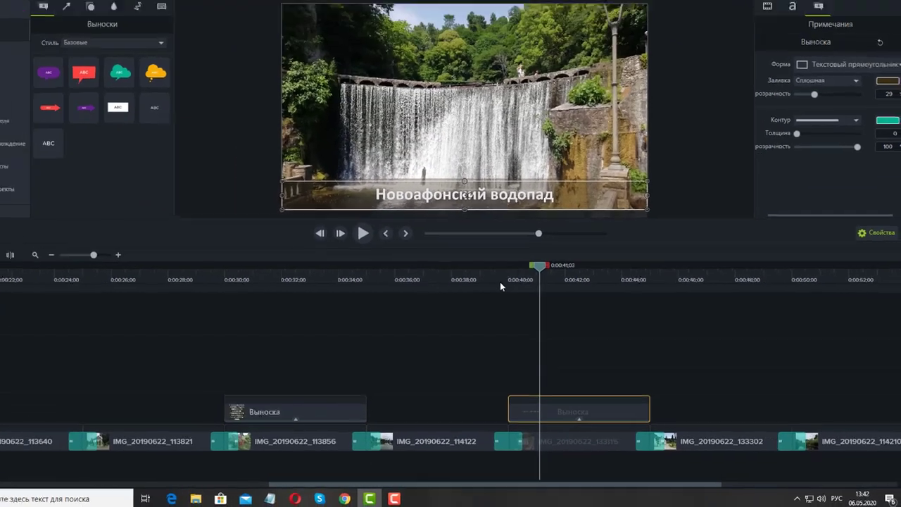
{"action": "left_click", "coordinate": [304, 166]}
Play the slideshow from 0:00:40;01 through the waterfall caption to the church photo, stopping at 0:00:46;06.
{"action": "left_click_drag", "start_coordinate": [524, 300], "coordinate": [533, 298]}
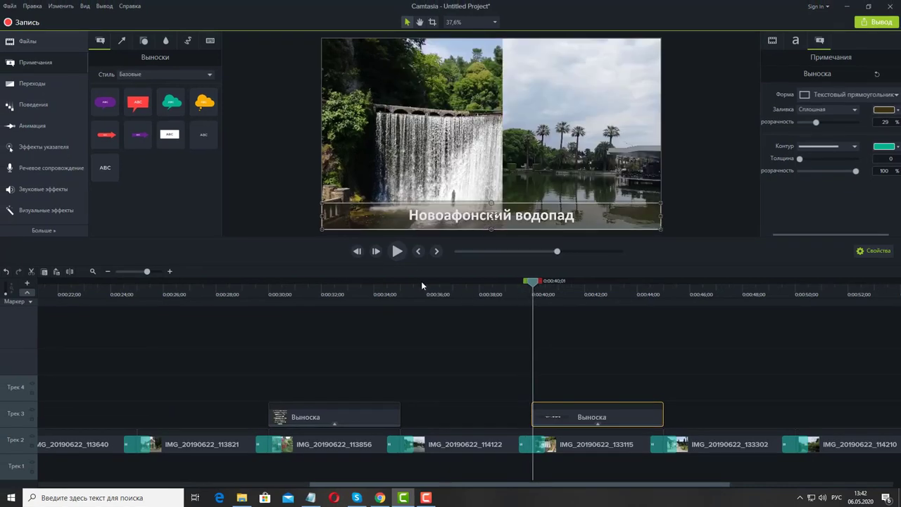
{"action": "left_click", "coordinate": [397, 252]}
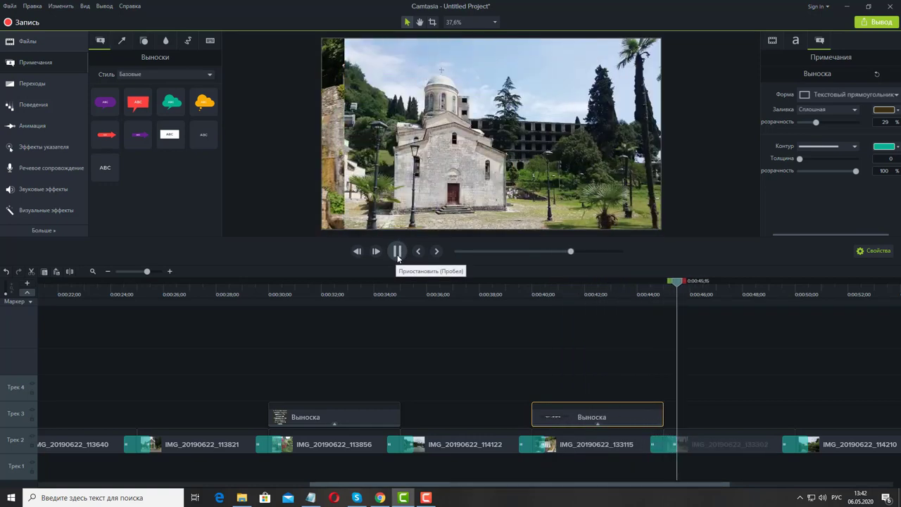
{"action": "left_click", "coordinate": [398, 254]}
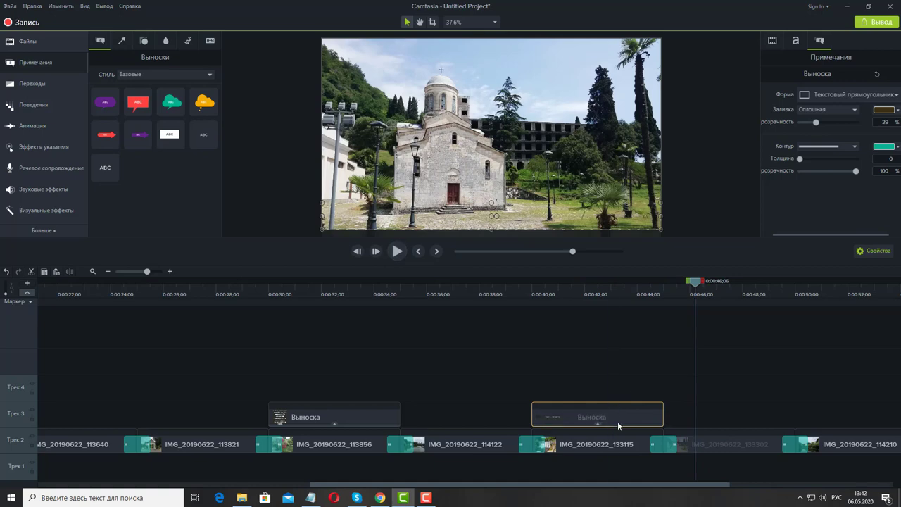
Copy the waterfall callout and paste it onto track 3 right after the original, above the church photo clip.
{"action": "right_click", "coordinate": [617, 421]}
{"action": "left_click", "coordinate": [662, 240]}
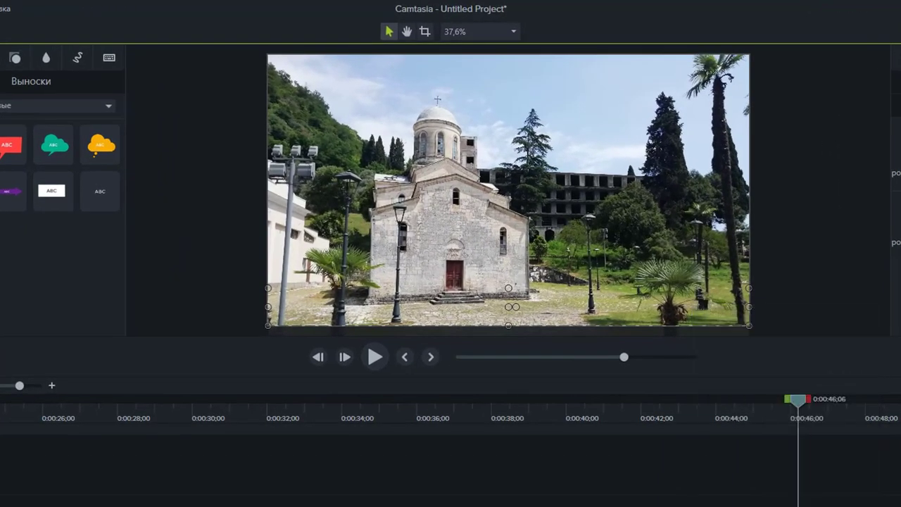
{"action": "right_click", "coordinate": [801, 433]}
{"action": "left_click", "coordinate": [812, 435]}
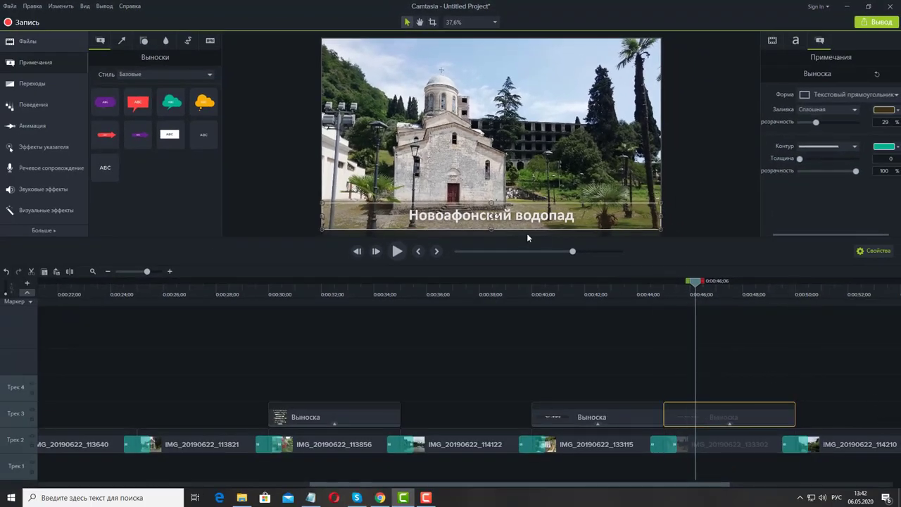
Clear the text of the callout over the church photo and copy "Храм Симона Кананита" from the Notepad text.
{"action": "double_click", "coordinate": [495, 216]}
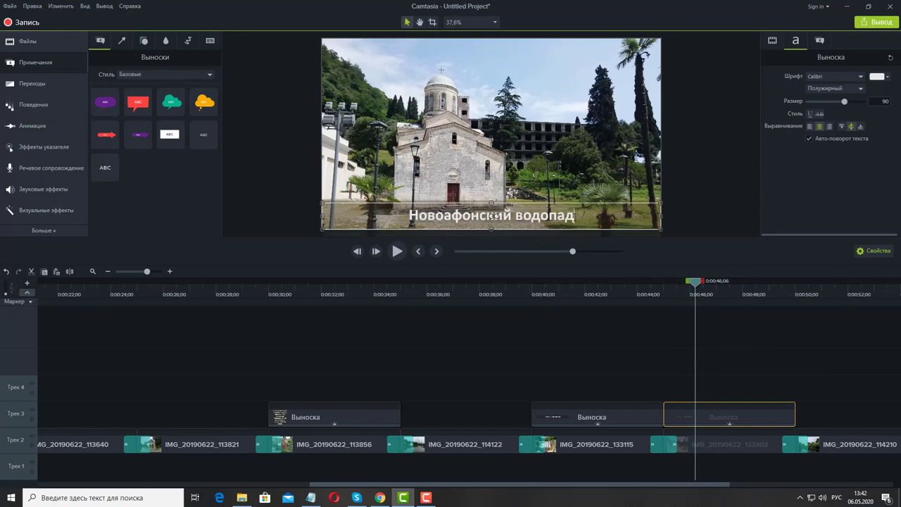
{"action": "key", "text": "BackSpace"}
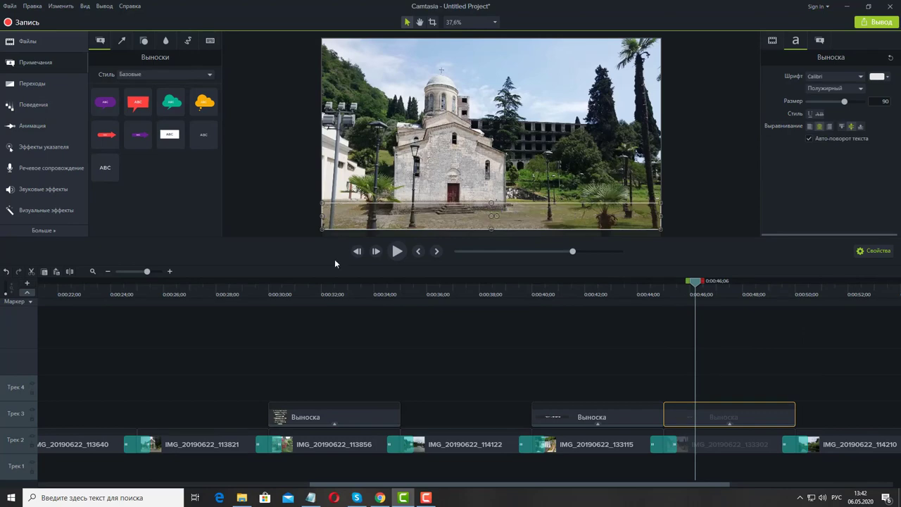
{"action": "left_click", "coordinate": [310, 497]}
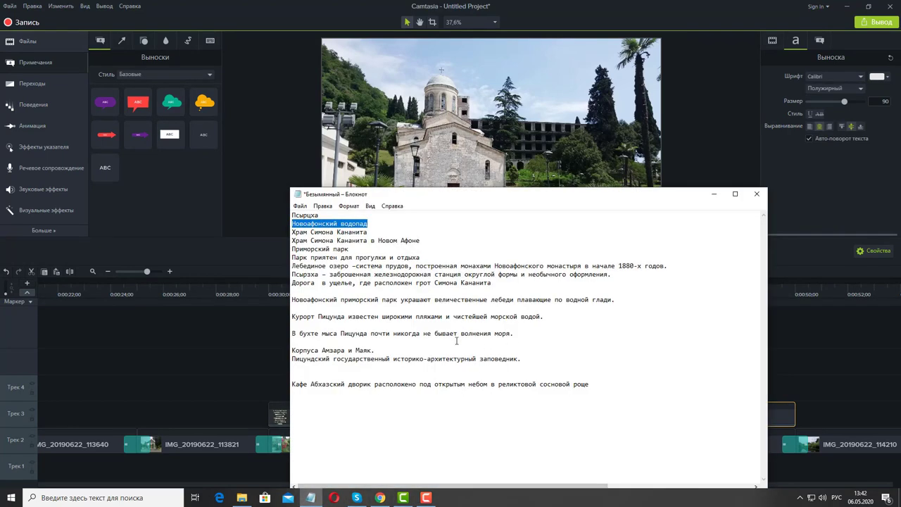
{"action": "left_click_drag", "start_coordinate": [292, 232], "coordinate": [368, 232]}
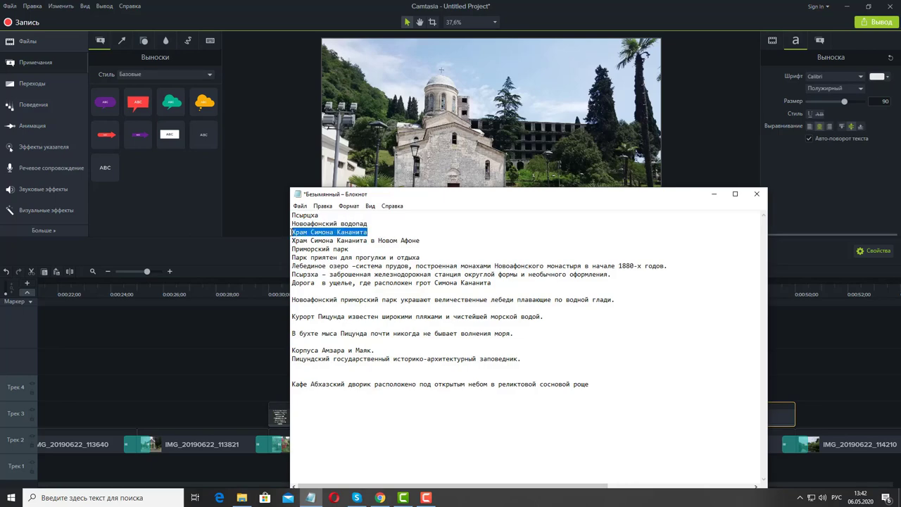
{"action": "right_click", "coordinate": [308, 233]}
{"action": "left_click", "coordinate": [356, 260]}
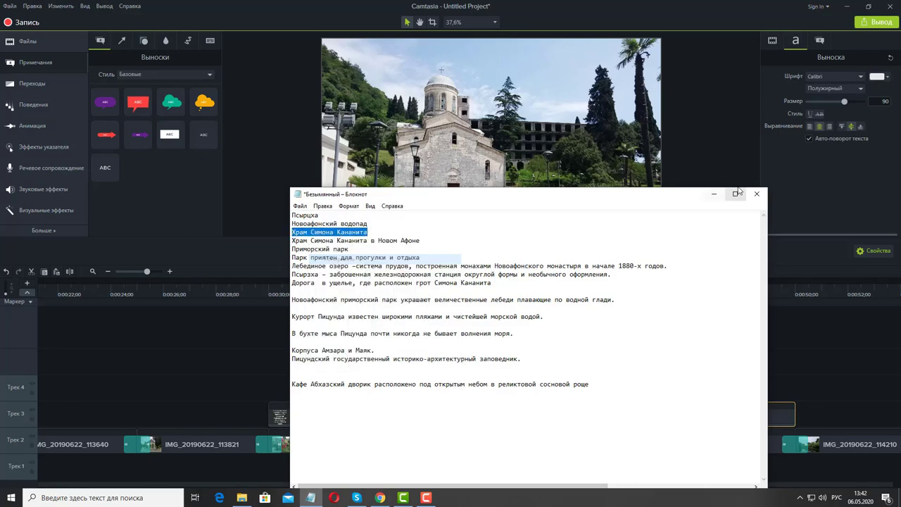
{"action": "left_click", "coordinate": [706, 194]}
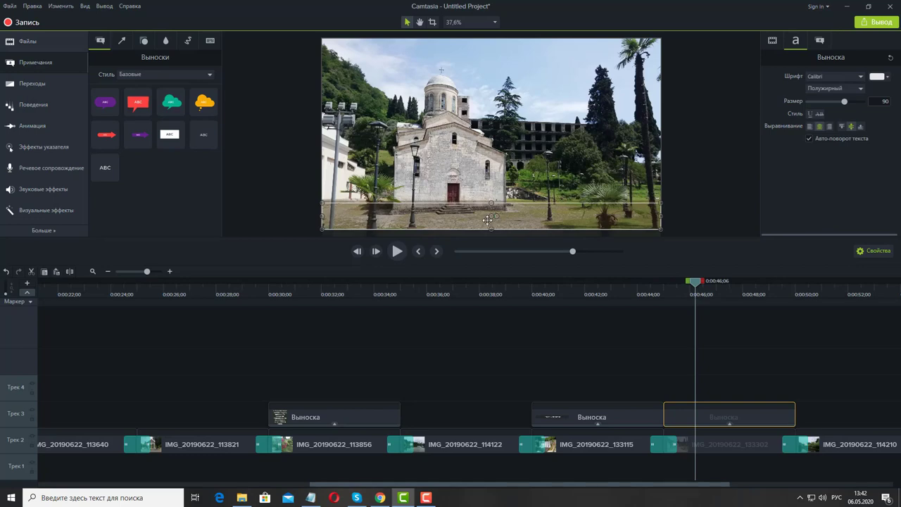
Cut the stray callout copy from track 4 and insert "Храм Симона Кананита" into the empty callout over the church photo.
{"action": "key", "text": "ctrl+v"}
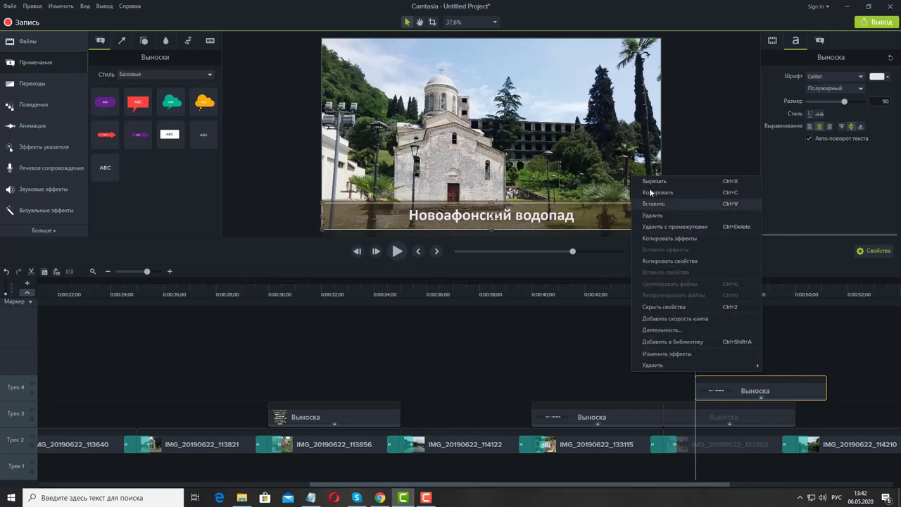
{"action": "left_click", "coordinate": [659, 182]}
{"action": "left_click", "coordinate": [735, 416]}
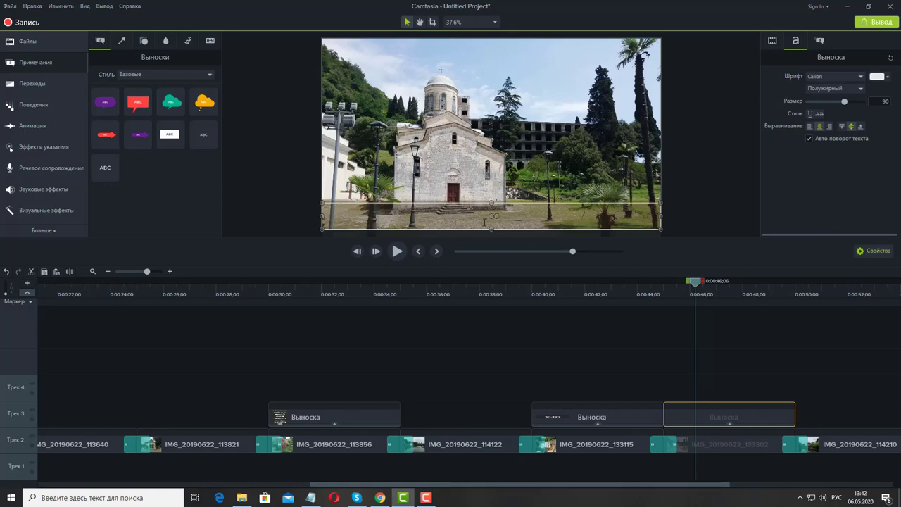
{"action": "key", "text": "ctrl+v"}
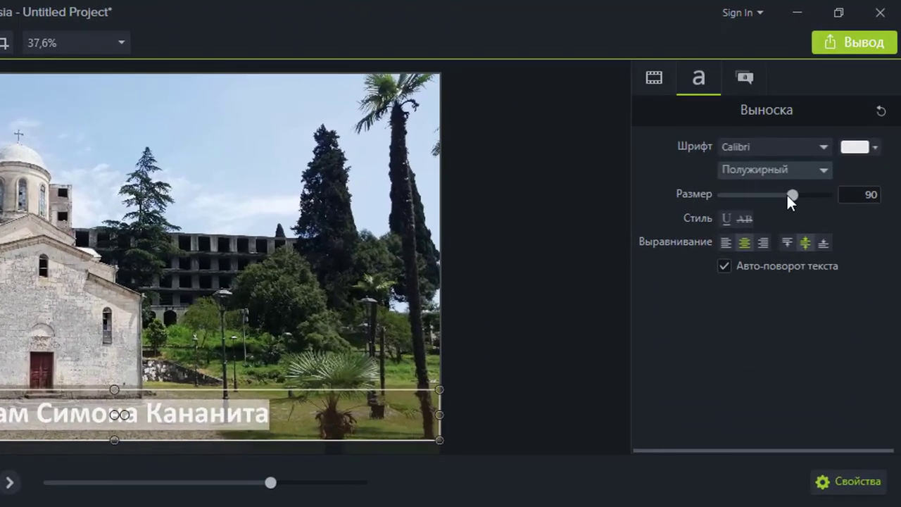
Set the font size of the "Храм Симона Кананита" caption to 128.
{"action": "left_click", "coordinate": [842, 102]}
{"action": "left_click_drag", "start_coordinate": [789, 197], "coordinate": [841, 202]}
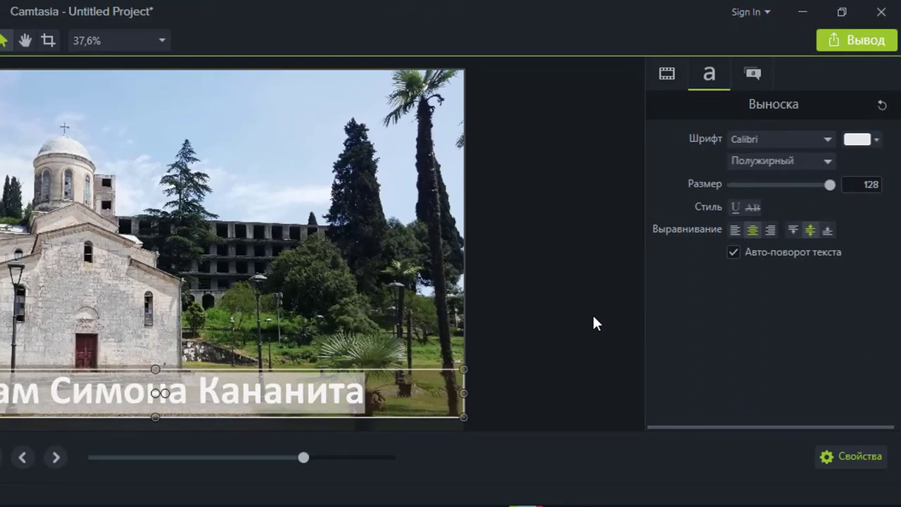
{"action": "left_click", "coordinate": [593, 322]}
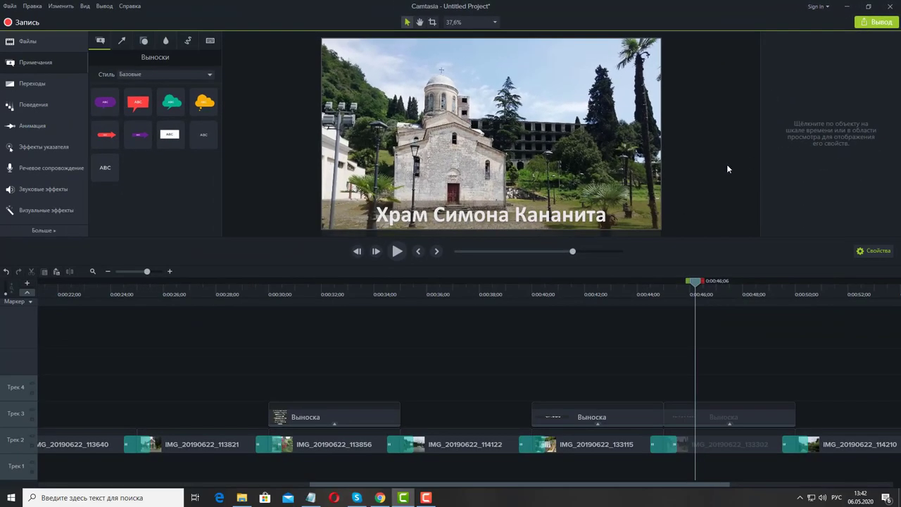
Try a light blue fill sampled from the sky for the "Храм Симона Кананита" caption.
{"action": "left_click", "coordinate": [682, 416]}
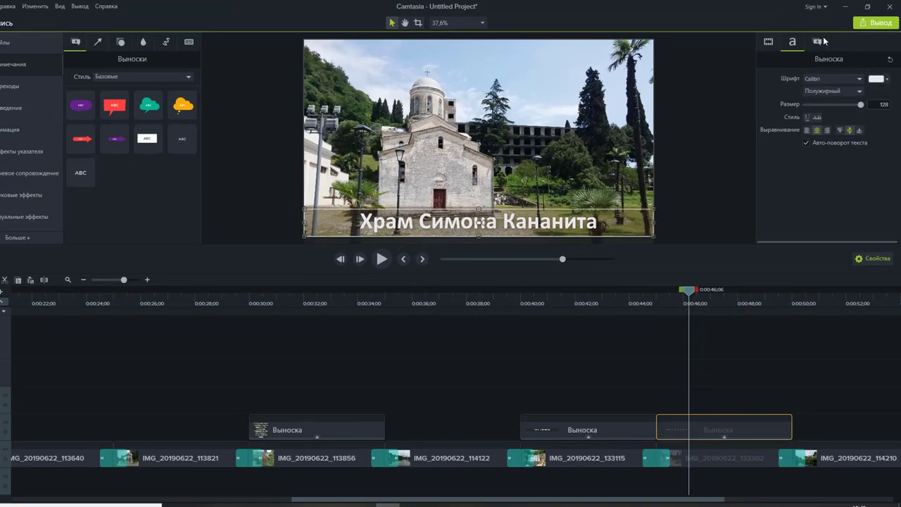
{"action": "left_click", "coordinate": [819, 40]}
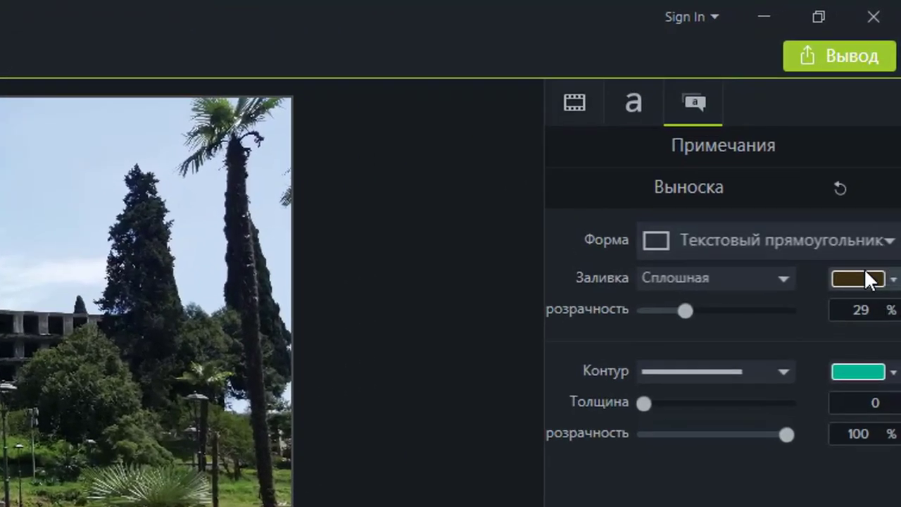
{"action": "left_click", "coordinate": [872, 279]}
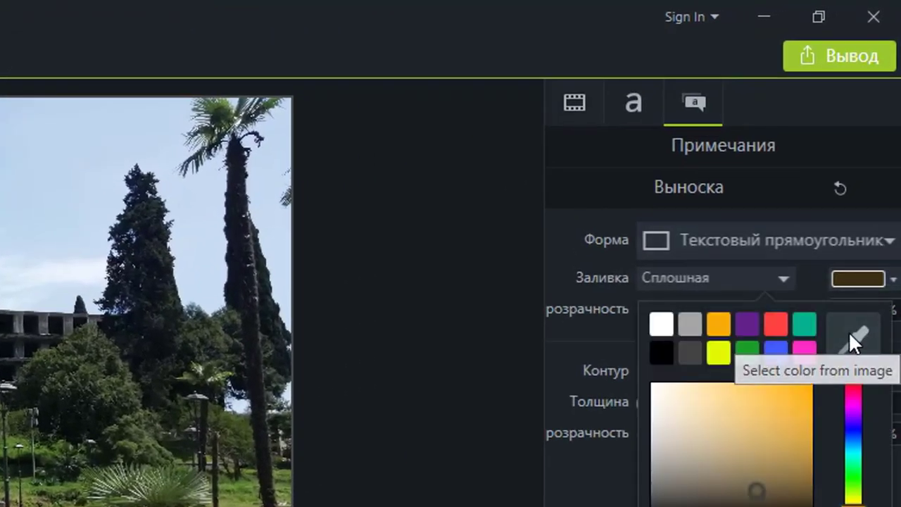
{"action": "left_click", "coordinate": [851, 334]}
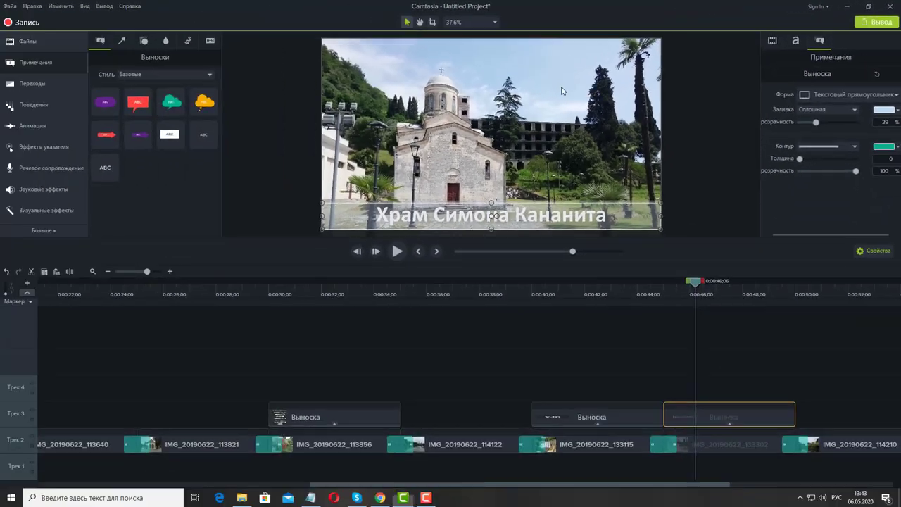
{"action": "left_click", "coordinate": [527, 384]}
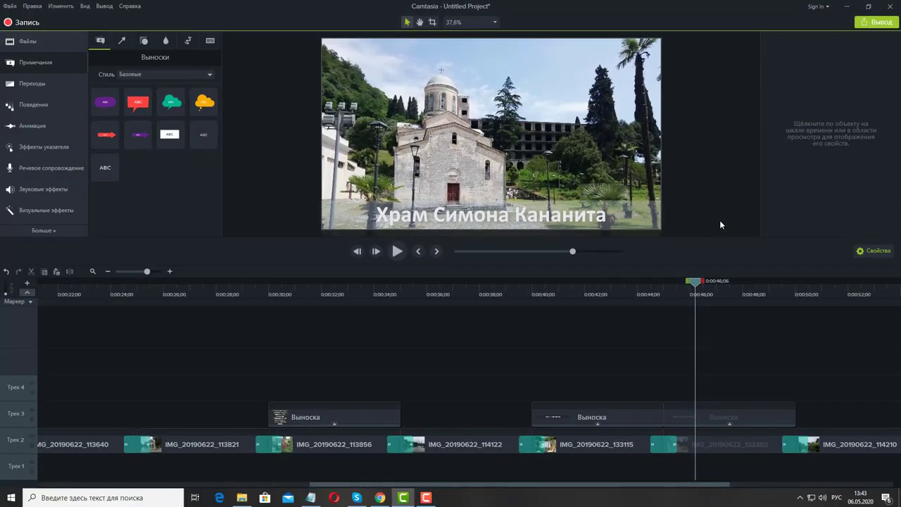
Set the "Храм Симона Кананита" caption's fill to an olive tone sampled from the ground area of the church photo.
{"action": "left_click", "coordinate": [737, 417]}
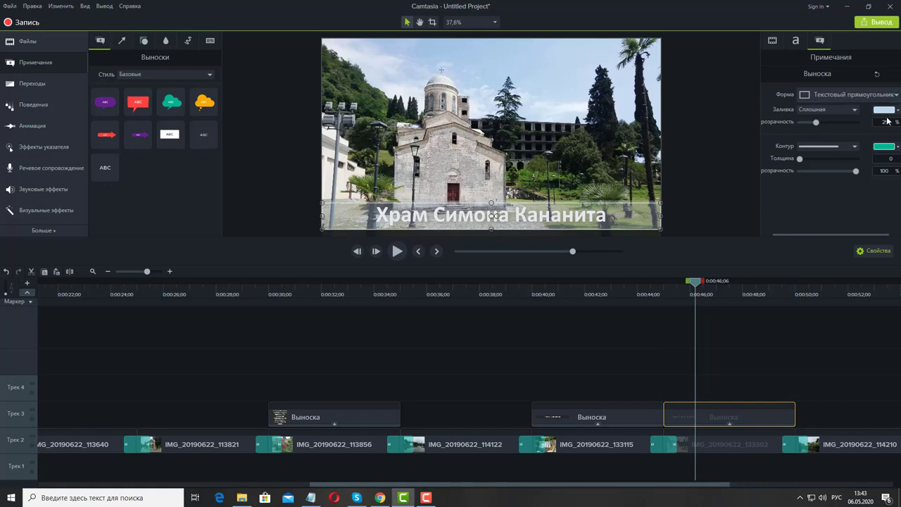
{"action": "left_click", "coordinate": [884, 110]}
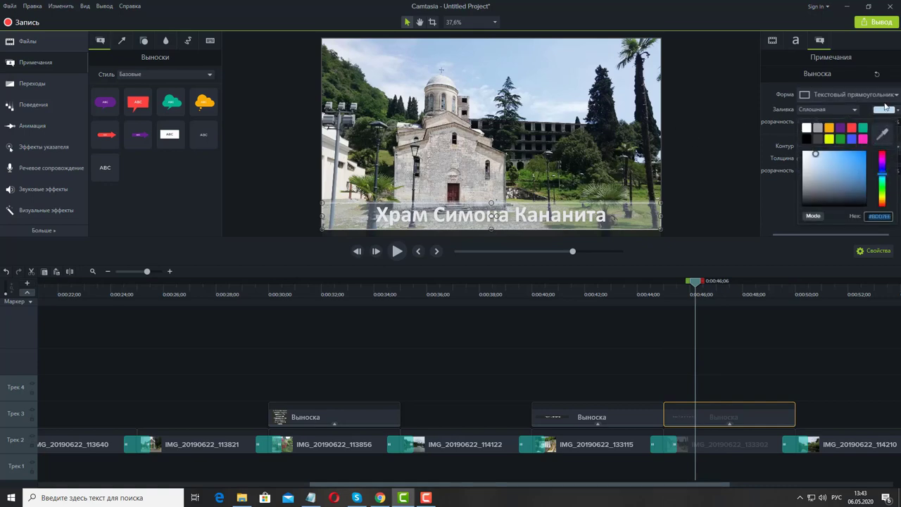
{"action": "left_click", "coordinate": [883, 133]}
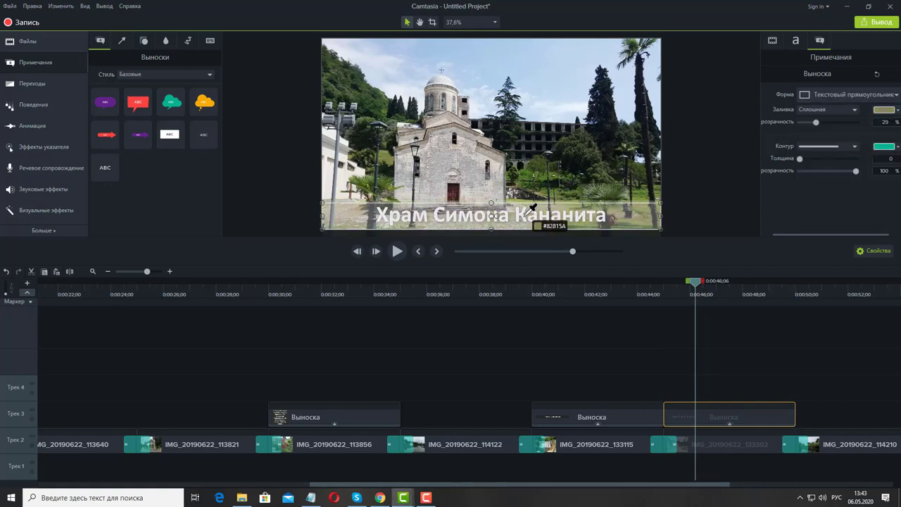
{"action": "left_click", "coordinate": [644, 216]}
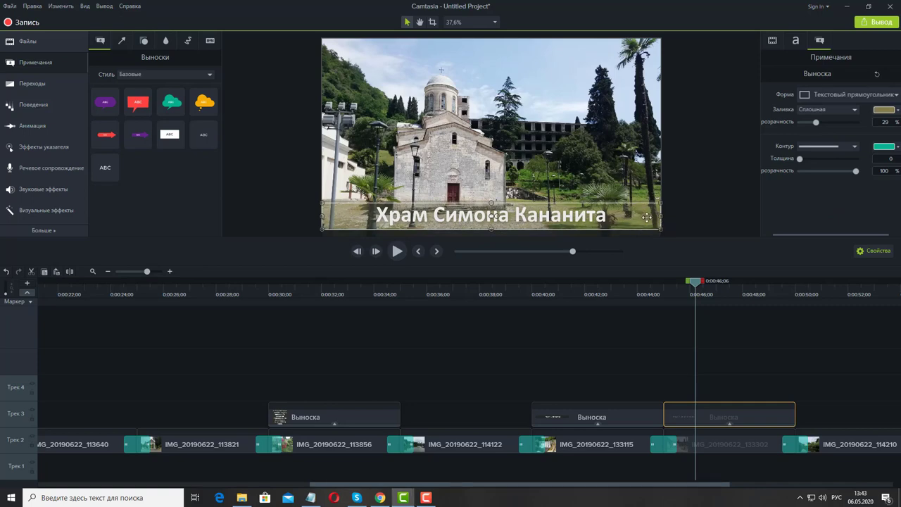
{"action": "left_click", "coordinate": [708, 186]}
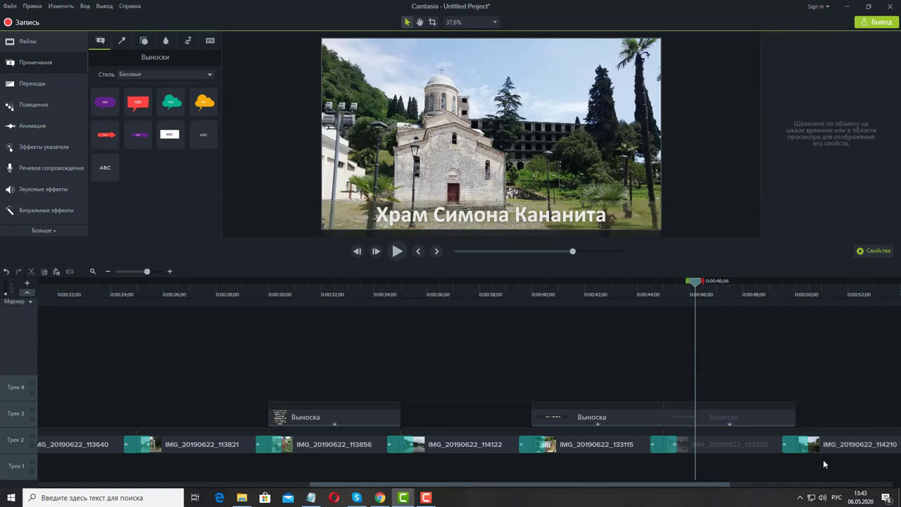
Check the photos following the church and cut clip IMG_20190622_114210 from track 2.
{"action": "left_click_drag", "start_coordinate": [659, 488], "coordinate": [836, 499]}
{"action": "left_click", "coordinate": [539, 293]}
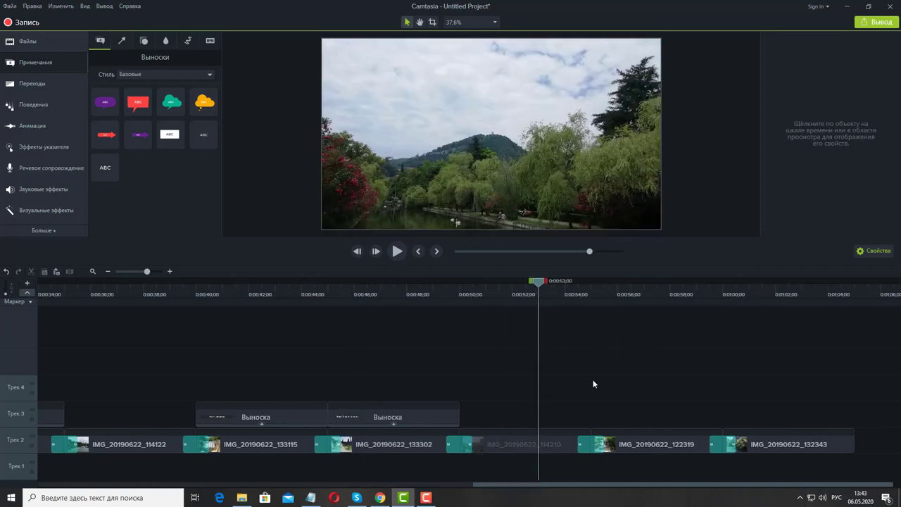
{"action": "left_click", "coordinate": [646, 293]}
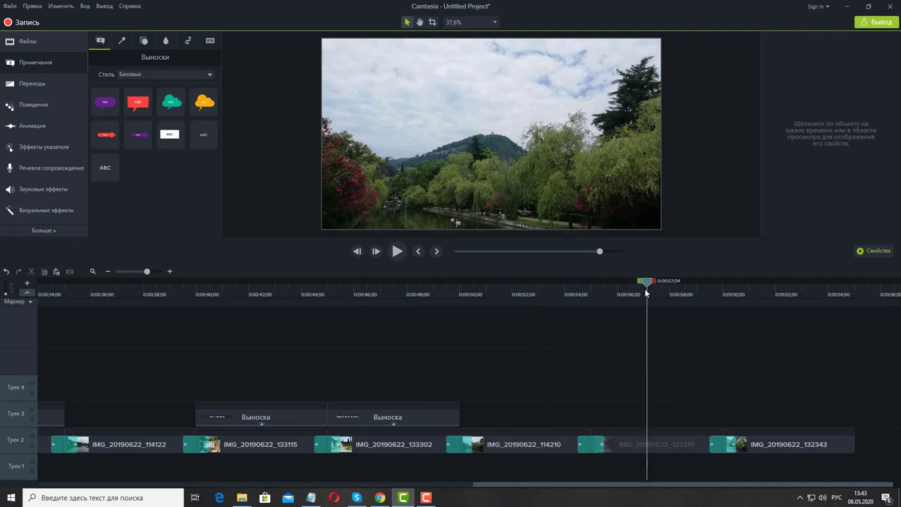
{"action": "left_click", "coordinate": [760, 294]}
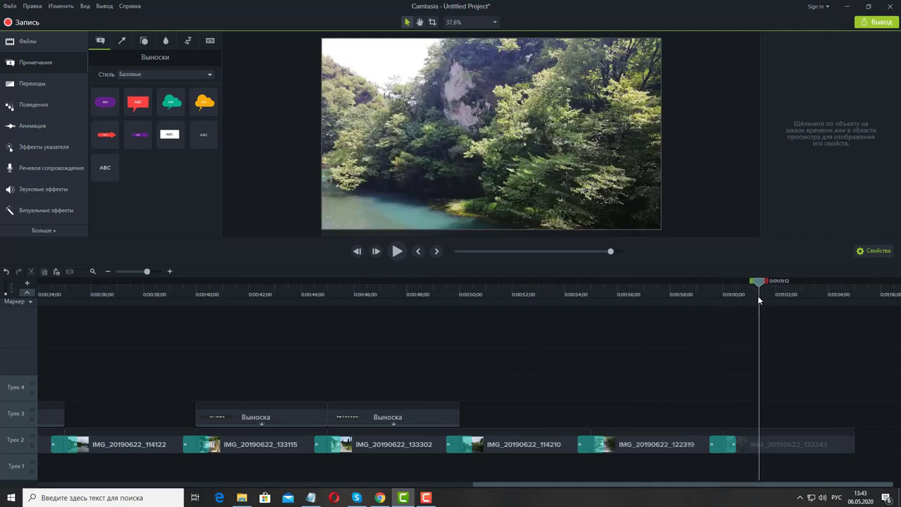
{"action": "right_click", "coordinate": [526, 446]}
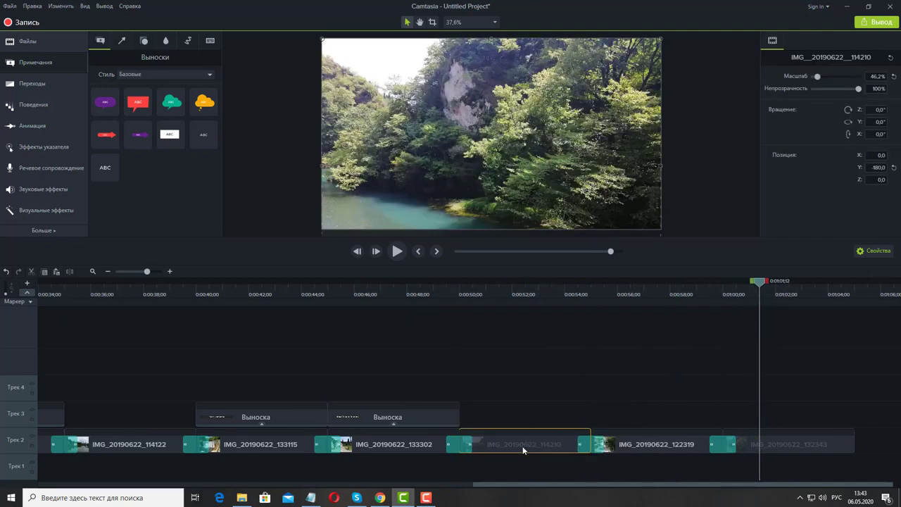
{"action": "right_click", "coordinate": [519, 436]}
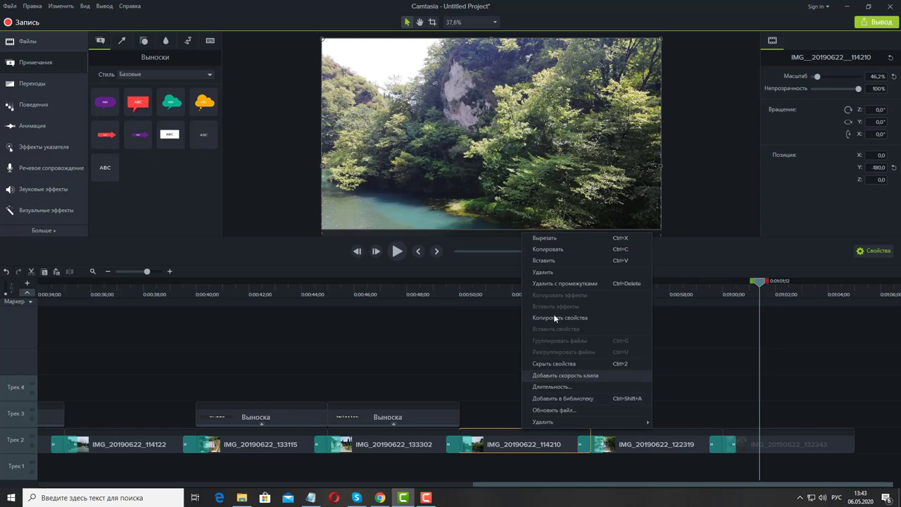
{"action": "left_click", "coordinate": [556, 238]}
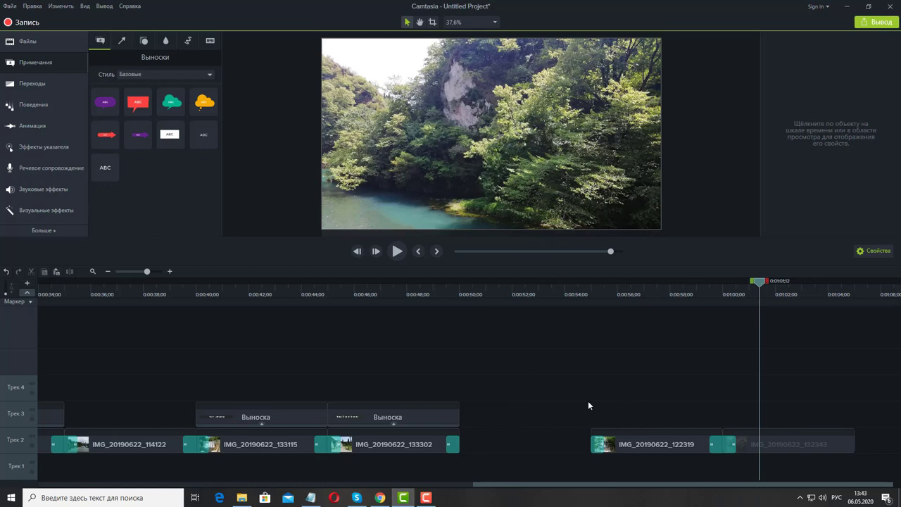
Cut the last two photo clips, IMG_20190622_122319 and IMG_20190622_132343, from track 2.
{"action": "left_click", "coordinate": [672, 444]}
{"action": "left_click", "coordinate": [814, 446], "text": "ctrl"}
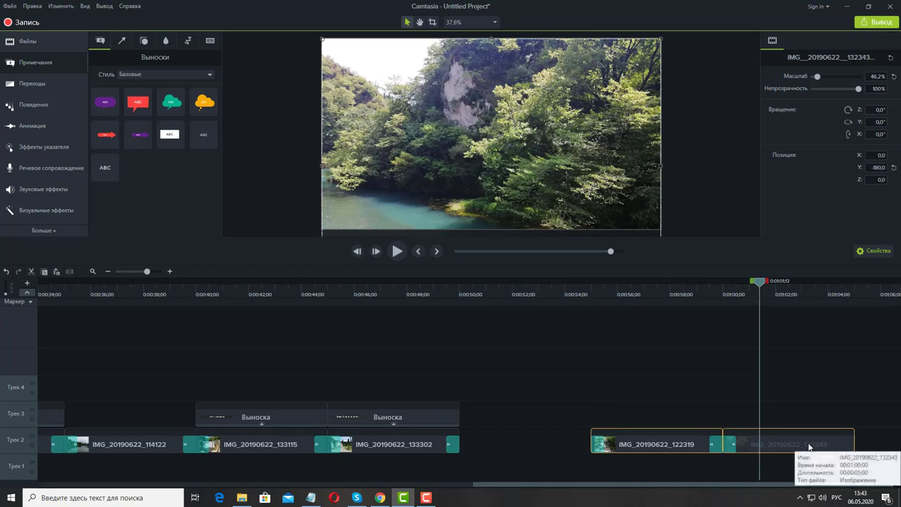
{"action": "right_click", "coordinate": [686, 437]}
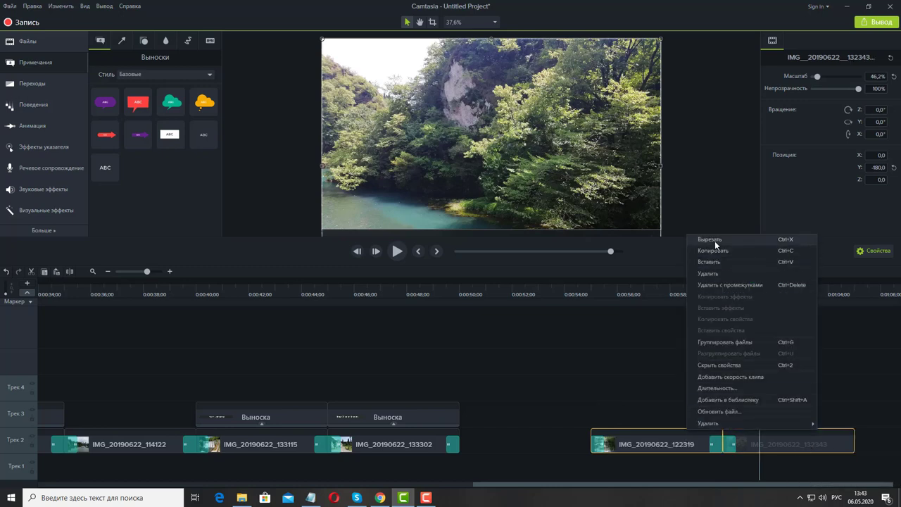
{"action": "left_click", "coordinate": [712, 240]}
Delete the leftover transition at the end of the church photo clip IMG_20190622_133302.
{"action": "left_click", "coordinate": [459, 296]}
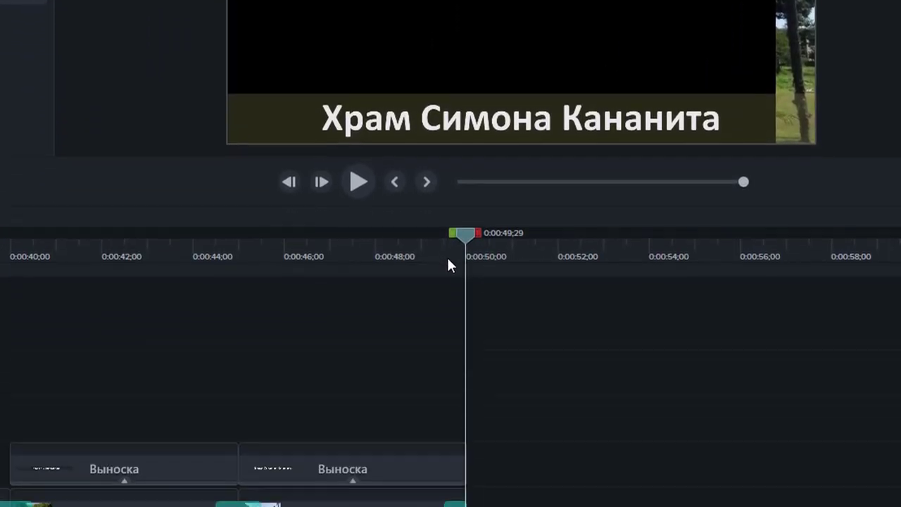
{"action": "left_click", "coordinate": [448, 504]}
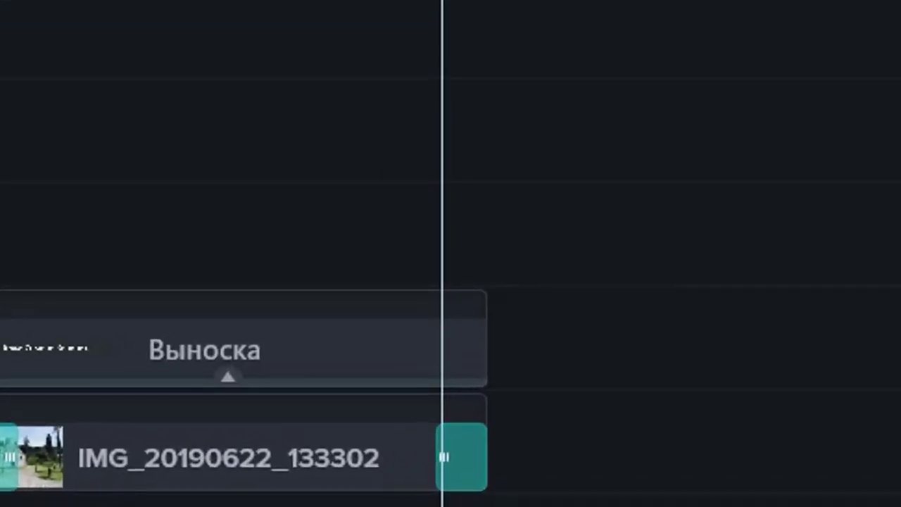
{"action": "right_click", "coordinate": [451, 465]}
{"action": "left_click", "coordinate": [556, 499]}
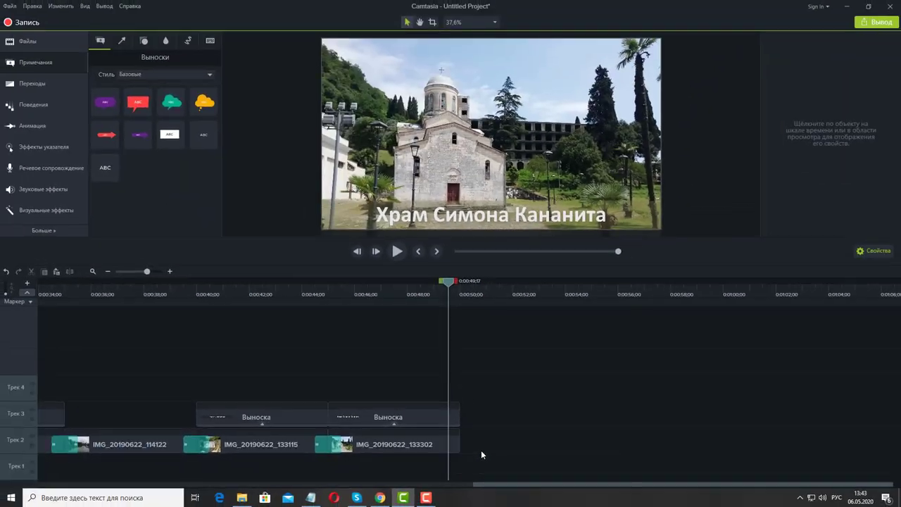
Add the music file Bolereando from the "юг" folder in File Explorer to track 1.
{"action": "left_click", "coordinate": [463, 294]}
{"action": "left_click", "coordinate": [242, 498]}
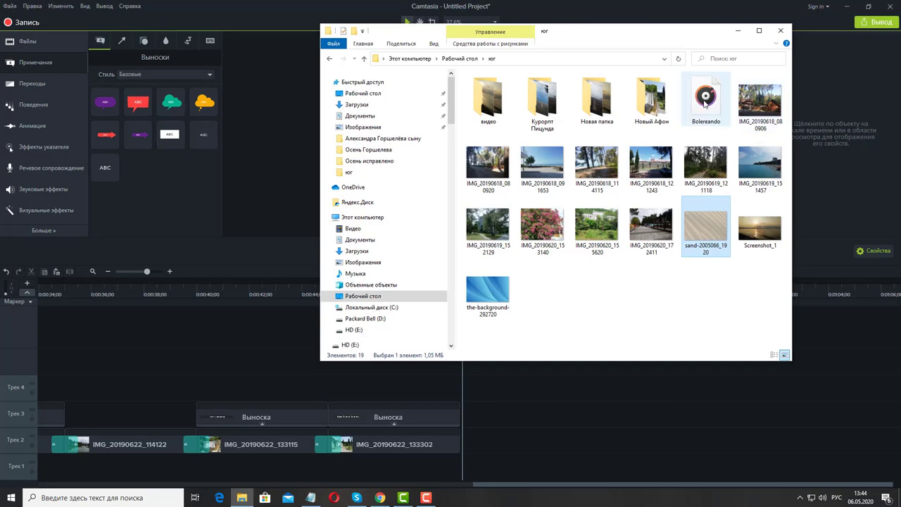
{"action": "double_click", "coordinate": [706, 102]}
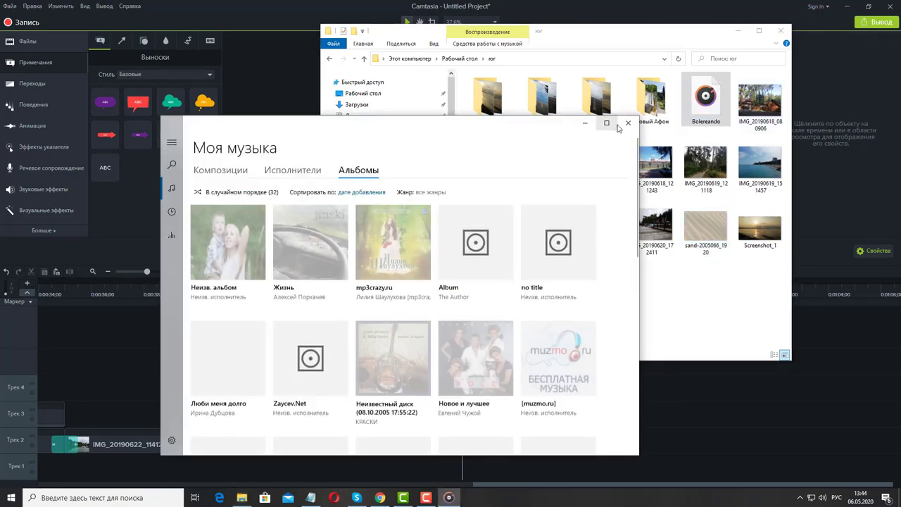
{"action": "left_click", "coordinate": [628, 123]}
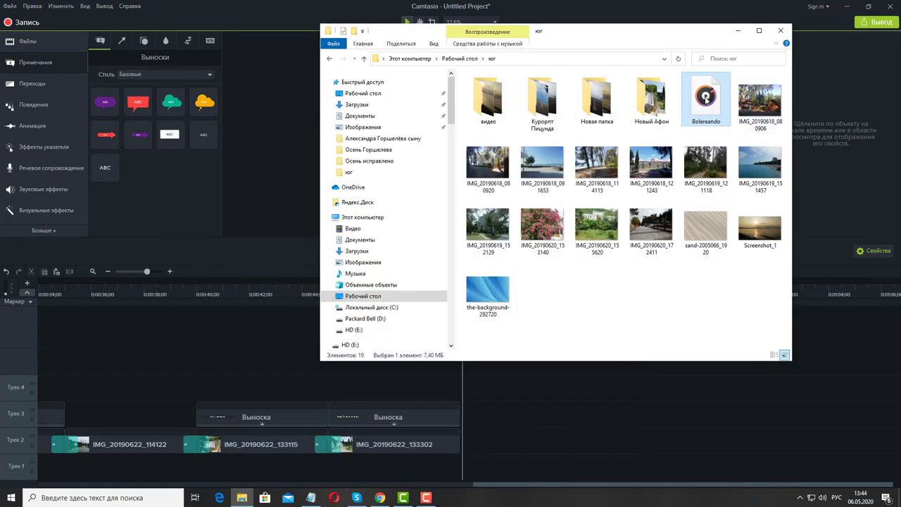
{"action": "left_click_drag", "start_coordinate": [707, 99], "coordinate": [345, 468]}
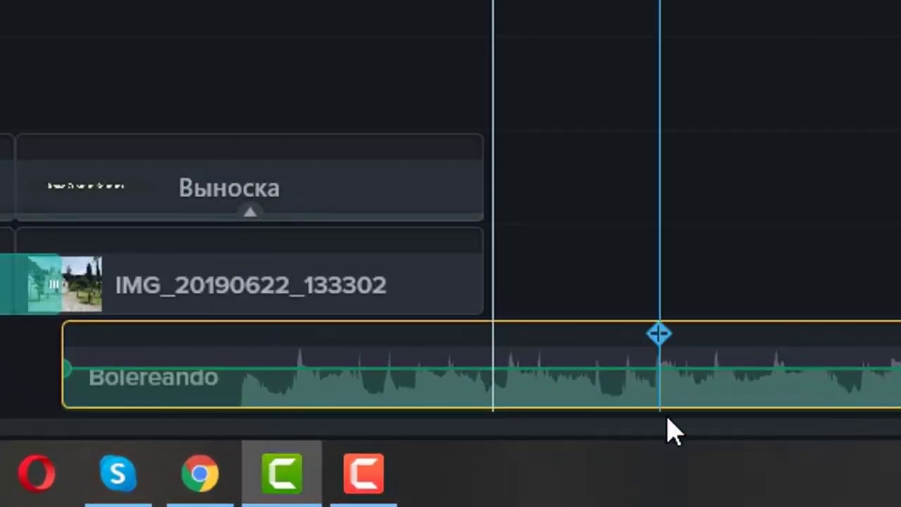
Split the Bolereando clip at 0:00:53;05, where the music begins, and delete its silent opening.
{"action": "left_click_drag", "start_coordinate": [684, 396], "coordinate": [900, 295]}
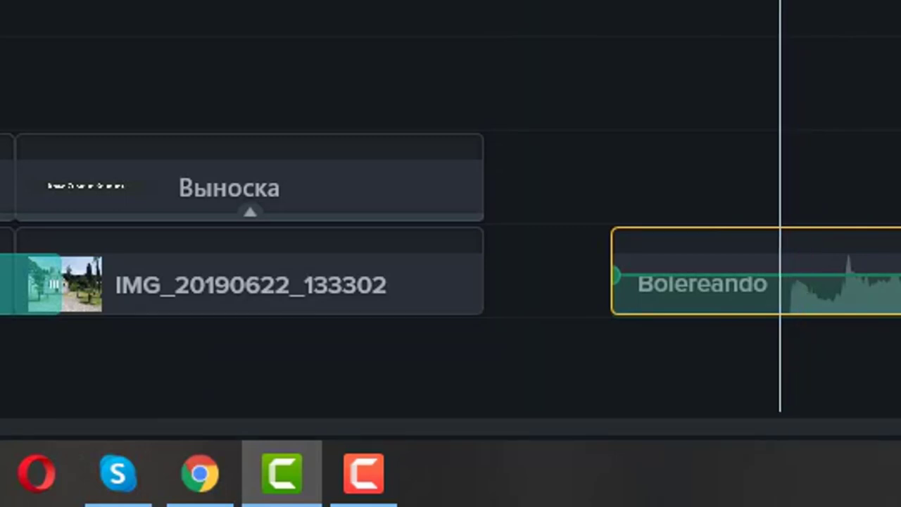
{"action": "key", "text": "s"}
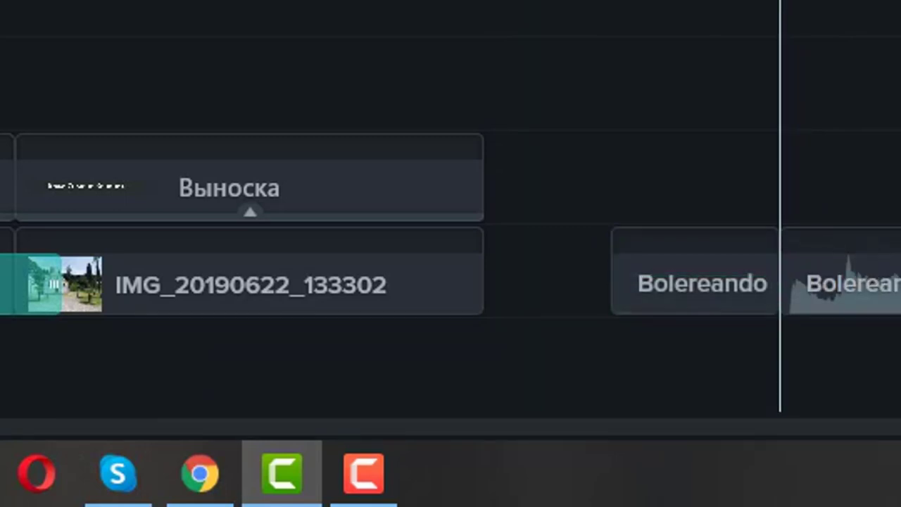
{"action": "left_click", "coordinate": [704, 303]}
{"action": "right_click", "coordinate": [704, 303]}
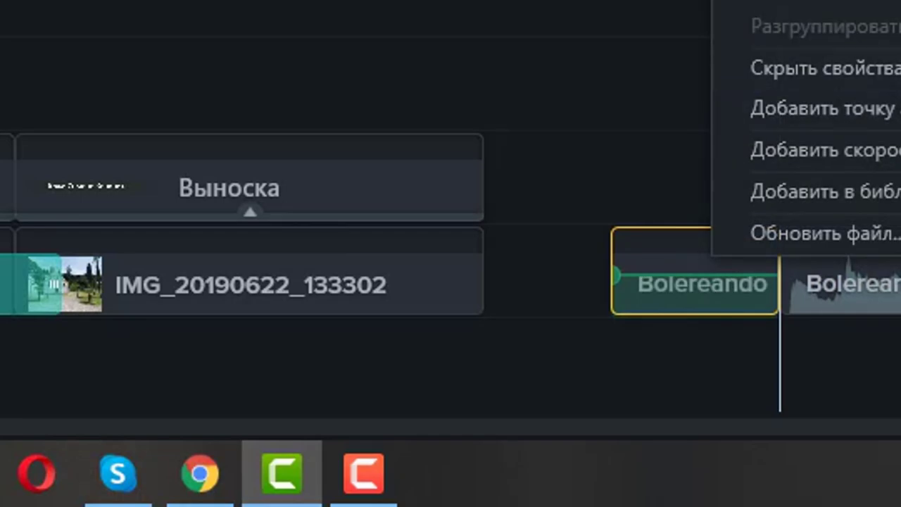
{"action": "key", "text": "Delete"}
Move the trimmed Bolereando clip onto track 1, starting at the very beginning of the timeline.
{"action": "left_click", "coordinate": [845, 281]}
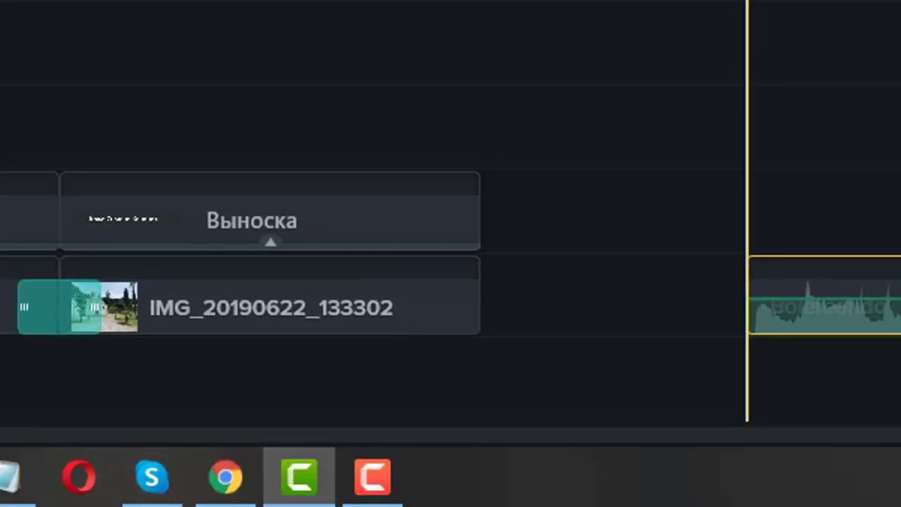
{"action": "key", "text": "Delete"}
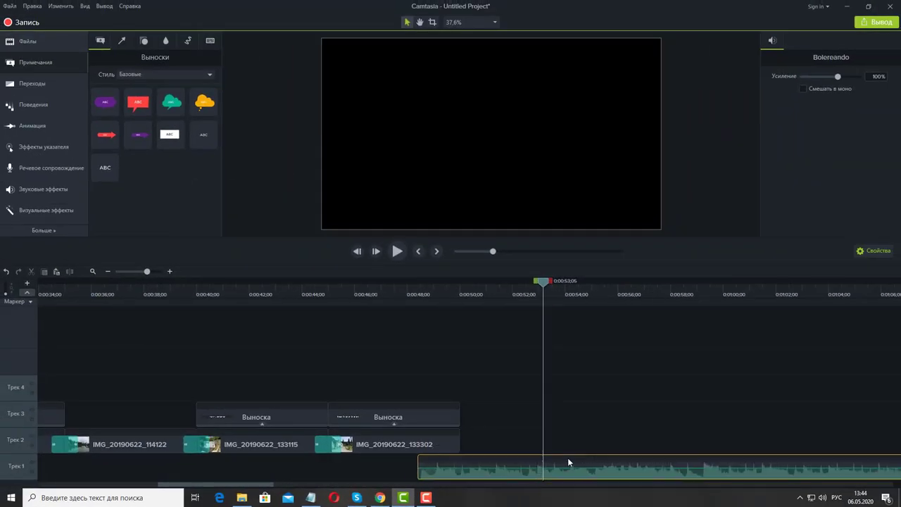
{"action": "left_click_drag", "start_coordinate": [415, 499], "coordinate": [5, 447]}
{"action": "left_click", "coordinate": [108, 271]}
{"action": "left_click", "coordinate": [108, 271]}
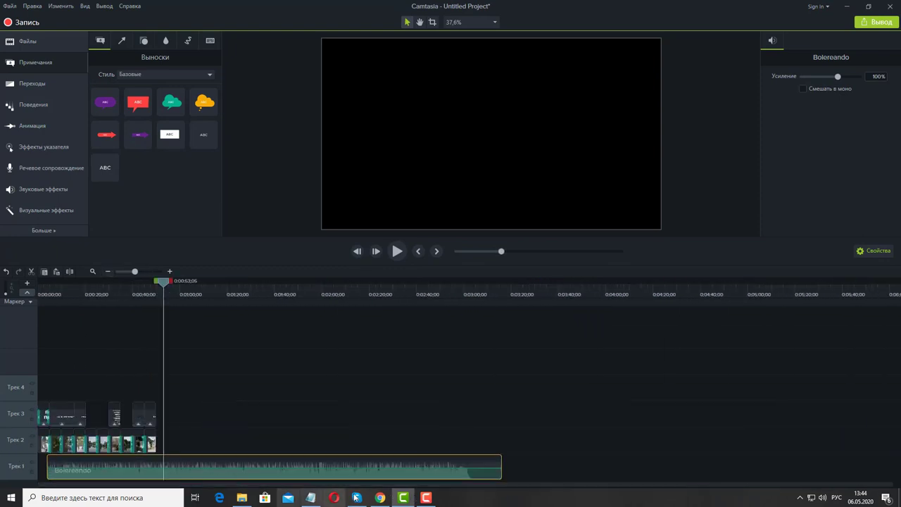
{"action": "left_click", "coordinate": [321, 469]}
{"action": "left_click_drag", "start_coordinate": [319, 468], "coordinate": [238, 477]}
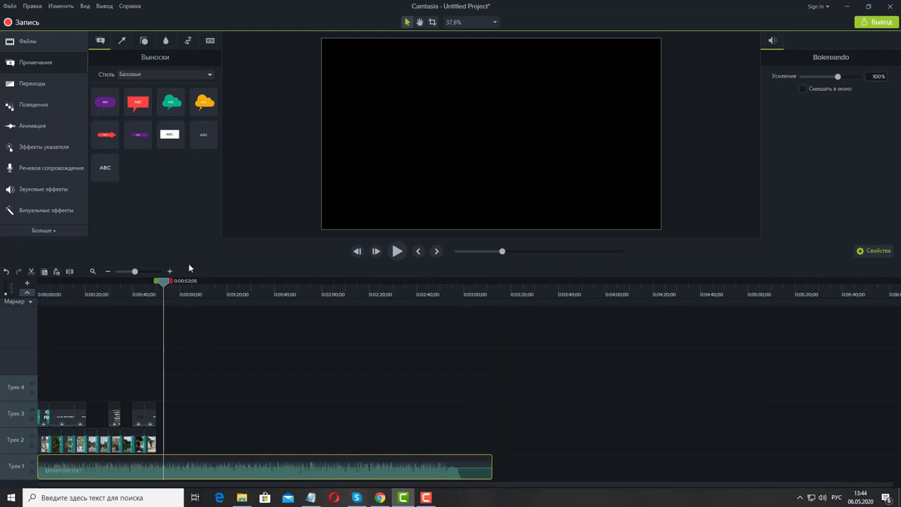
Split the Bolereando clip where the last photo ends, at about 0:00:50, and delete the remaining music after it.
{"action": "left_click", "coordinate": [169, 271]}
{"action": "left_click", "coordinate": [169, 271]}
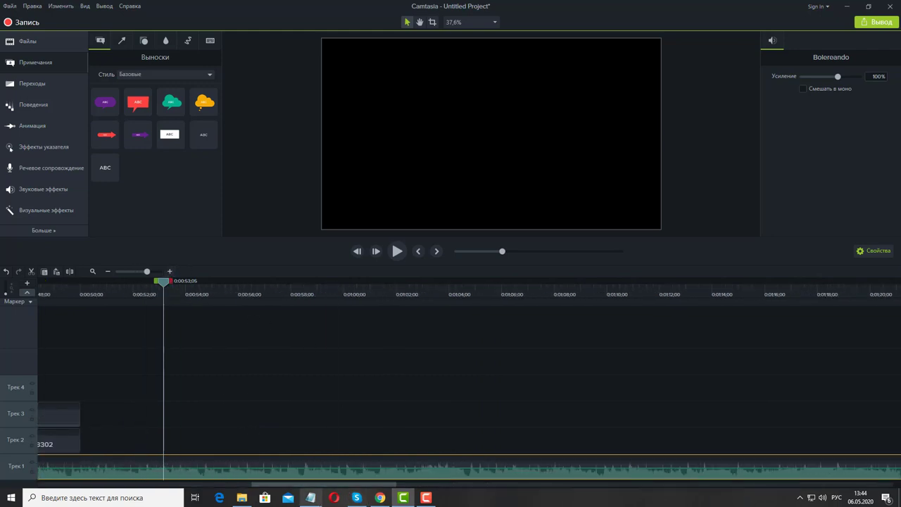
{"action": "left_click_drag", "start_coordinate": [326, 489], "coordinate": [290, 489]}
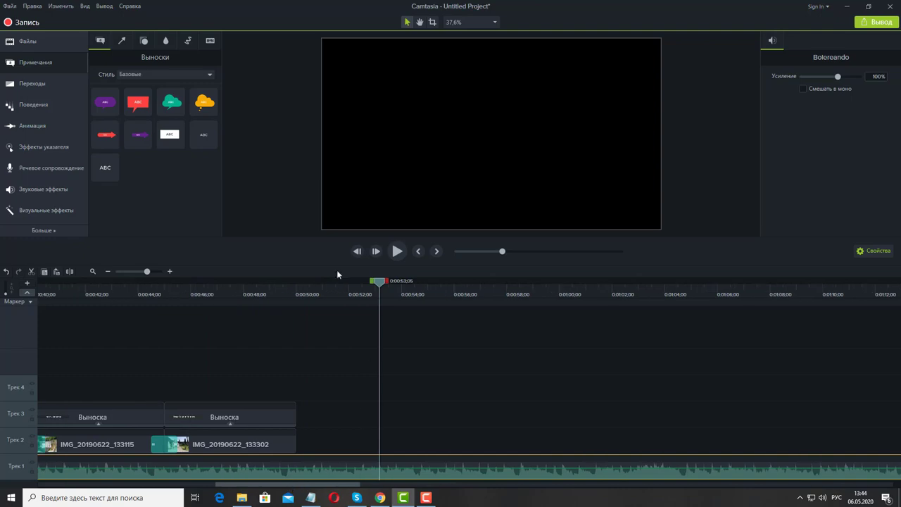
{"action": "left_click", "coordinate": [297, 293]}
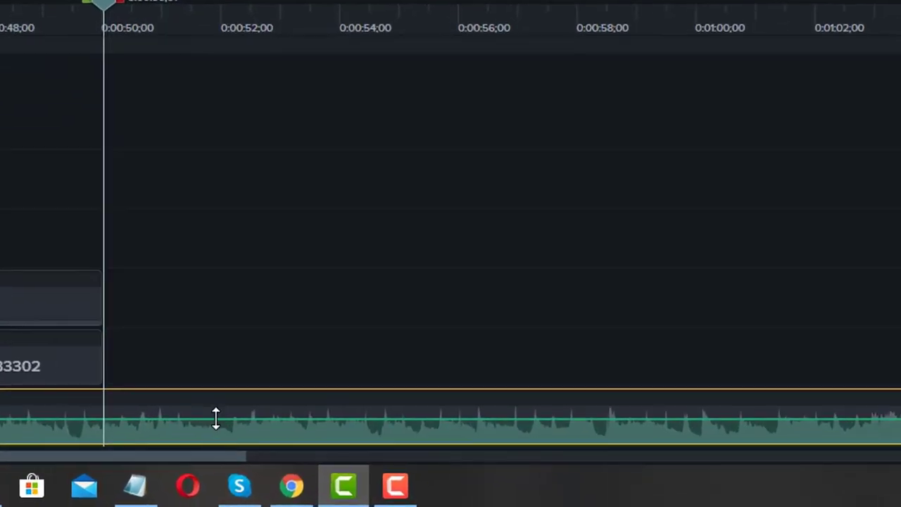
{"action": "left_click", "coordinate": [348, 469]}
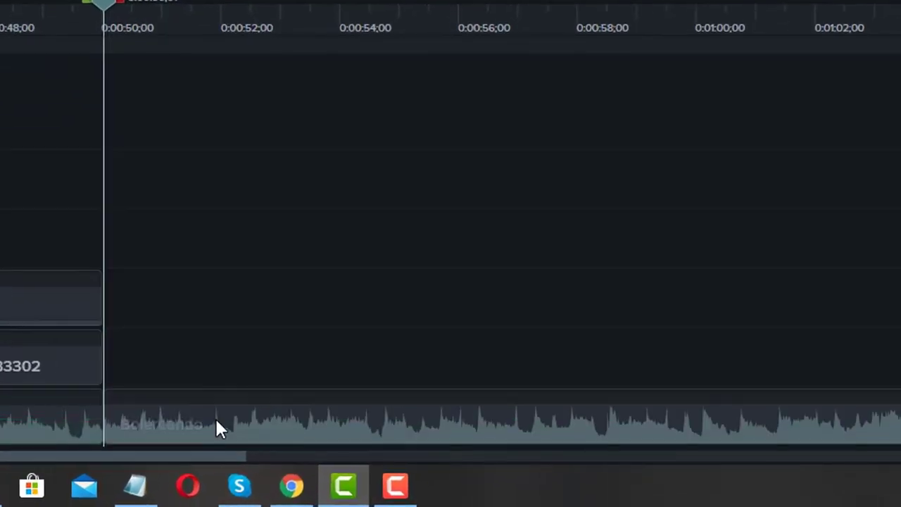
{"action": "right_click", "coordinate": [234, 422]}
{"action": "left_click", "coordinate": [323, 54]}
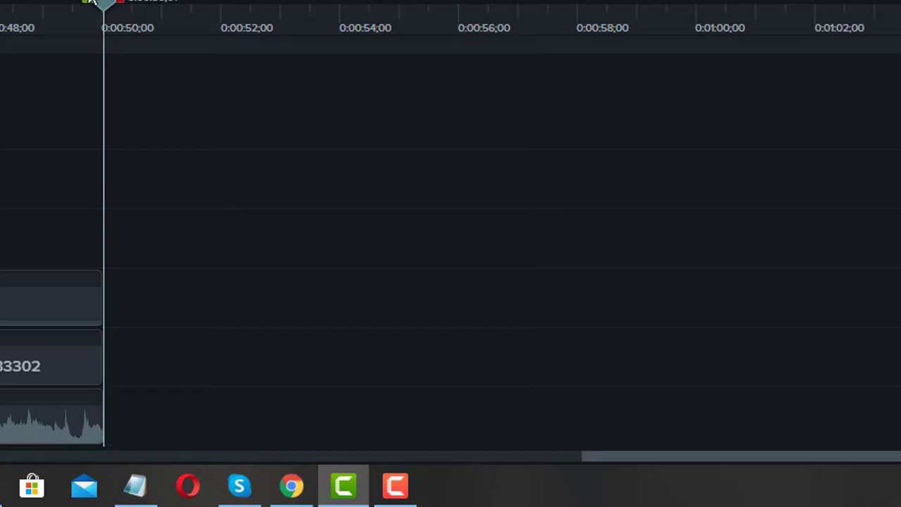
Fade out the Bolereando music from a volume point at about 0:00:45 down to silence at the clip's end.
{"action": "scroll", "coordinate": [451, 225], "scroll_direction": "up", "scroll_amount": 4}
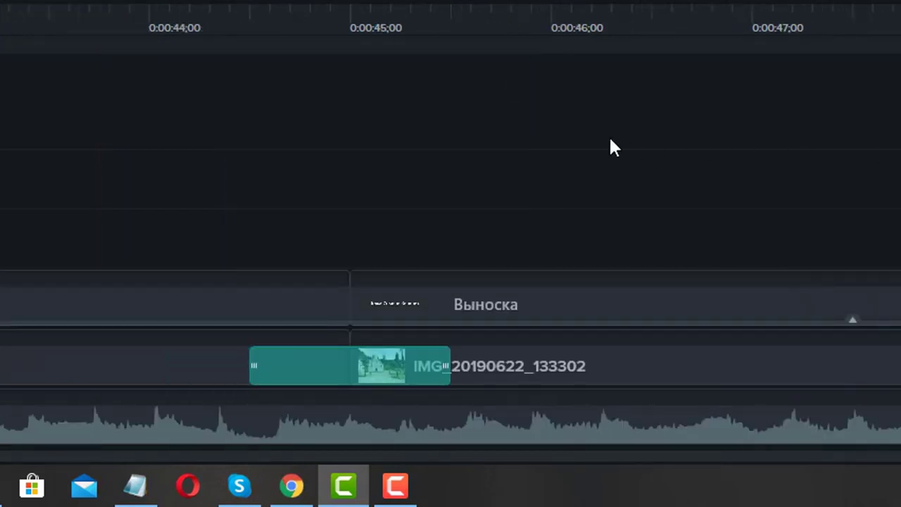
{"action": "left_click", "coordinate": [426, 34]}
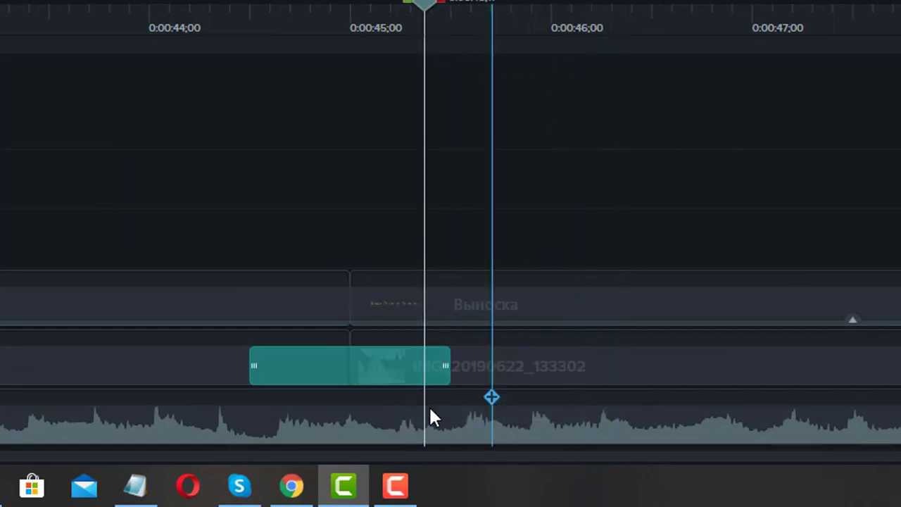
{"action": "left_click", "coordinate": [375, 424]}
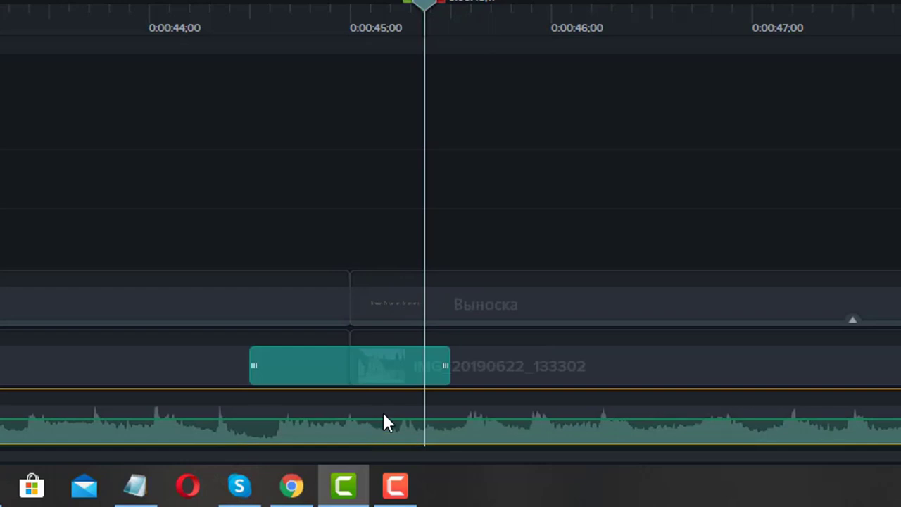
{"action": "double_click", "coordinate": [383, 420]}
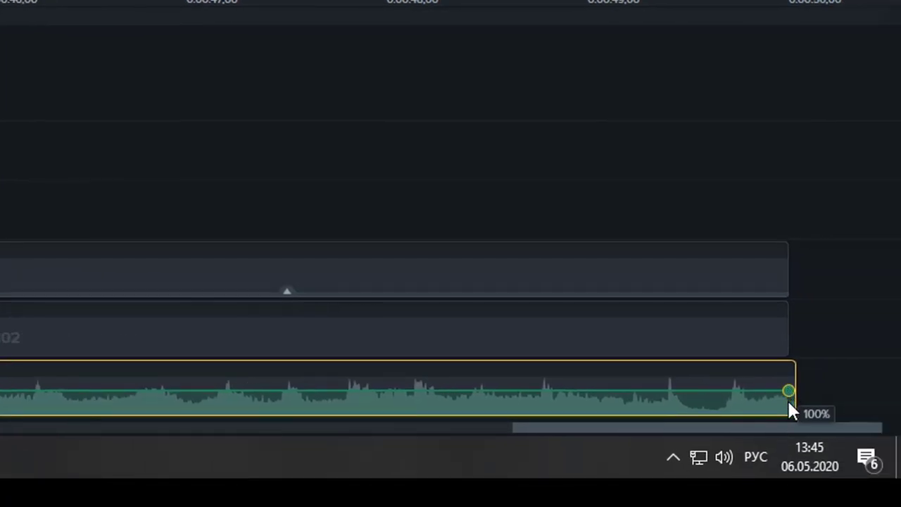
{"action": "left_click_drag", "start_coordinate": [787, 391], "coordinate": [787, 414]}
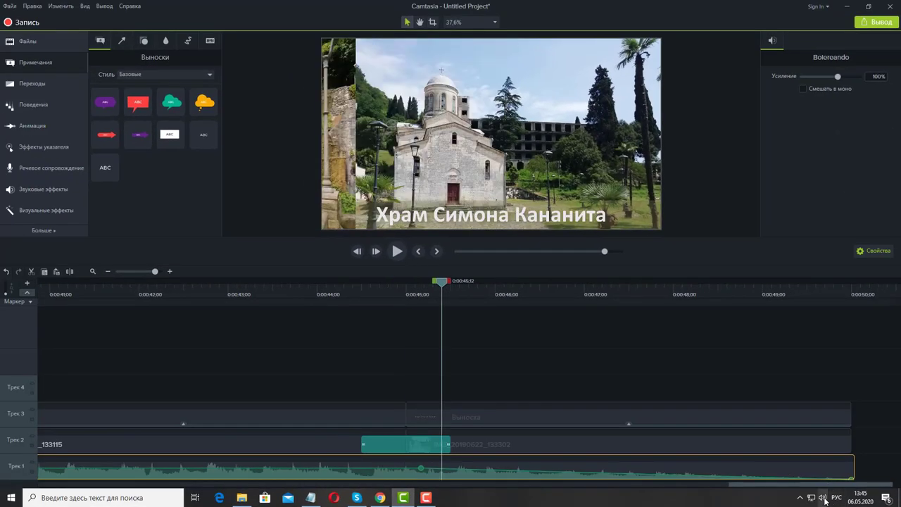
Listen to the music's fade-out from 0:00:45 with the speaker volume at 24, and set the speaker volume to 84.
{"action": "left_click", "coordinate": [823, 497]}
{"action": "left_click", "coordinate": [790, 475]}
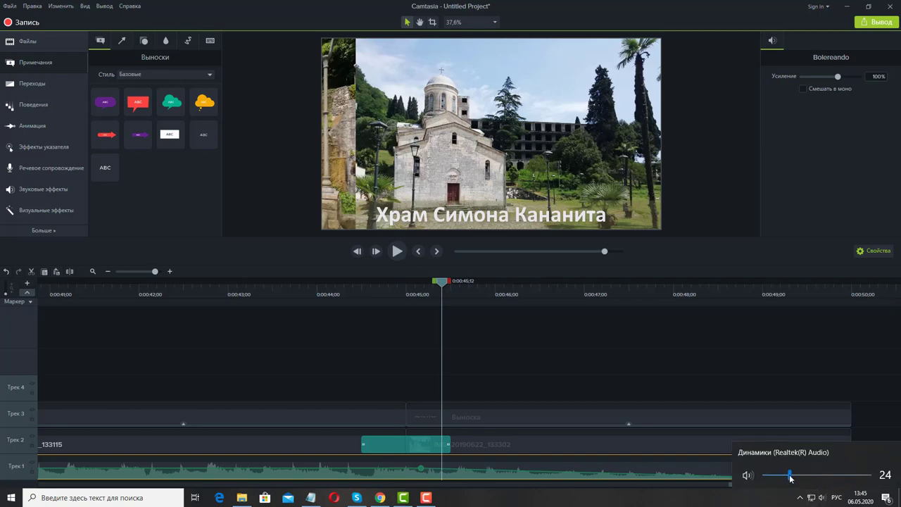
{"action": "left_click", "coordinate": [388, 255]}
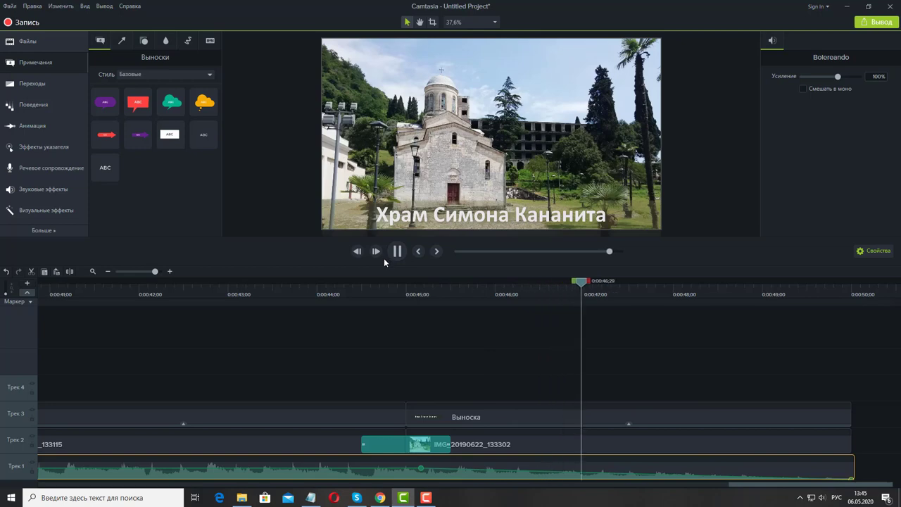
{"action": "left_click", "coordinate": [396, 252]}
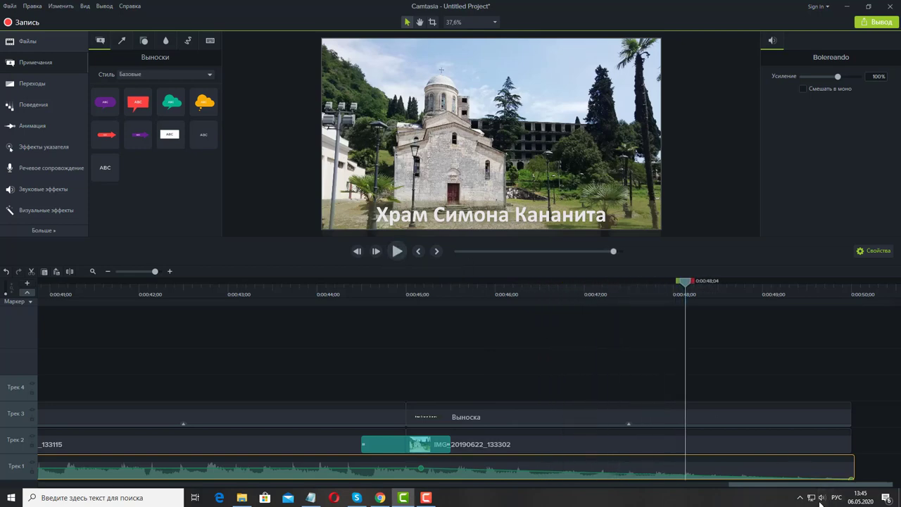
{"action": "left_click", "coordinate": [821, 502]}
{"action": "left_click_drag", "start_coordinate": [777, 475], "coordinate": [860, 479]}
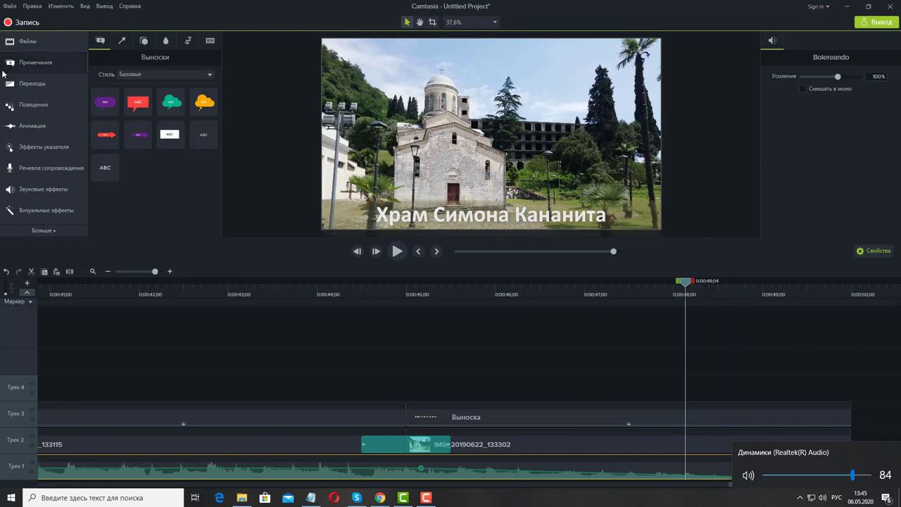
Save the project to the desktop as a Camtasia project named "Новый Афон проект".
{"action": "left_click", "coordinate": [10, 6]}
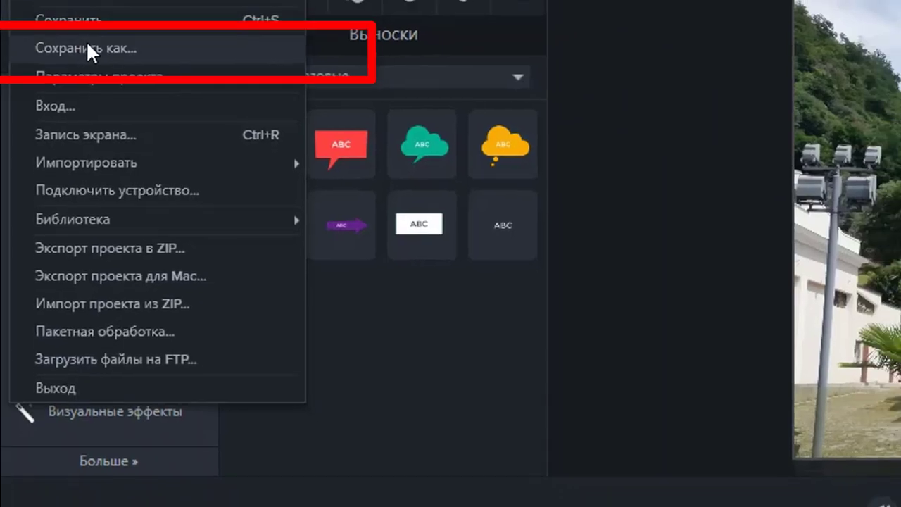
{"action": "left_click", "coordinate": [87, 46]}
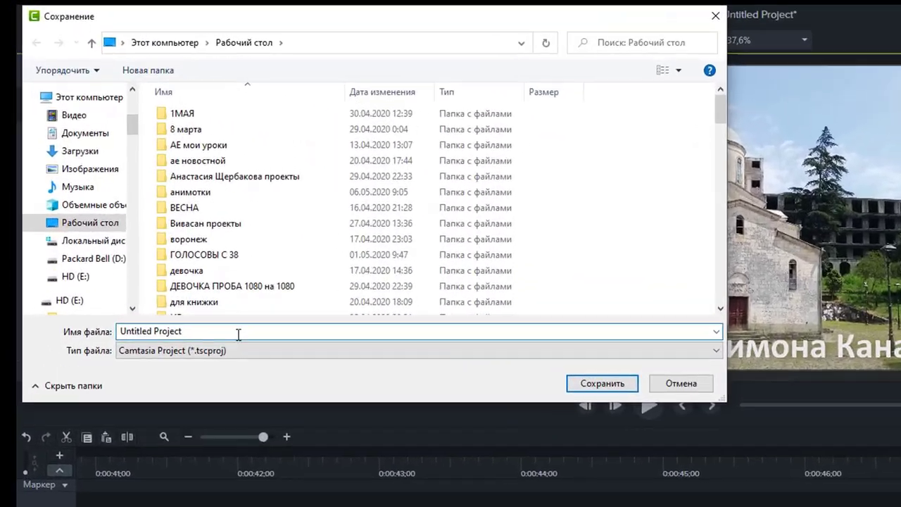
{"action": "left_click_drag", "start_coordinate": [238, 335], "coordinate": [31, 333]}
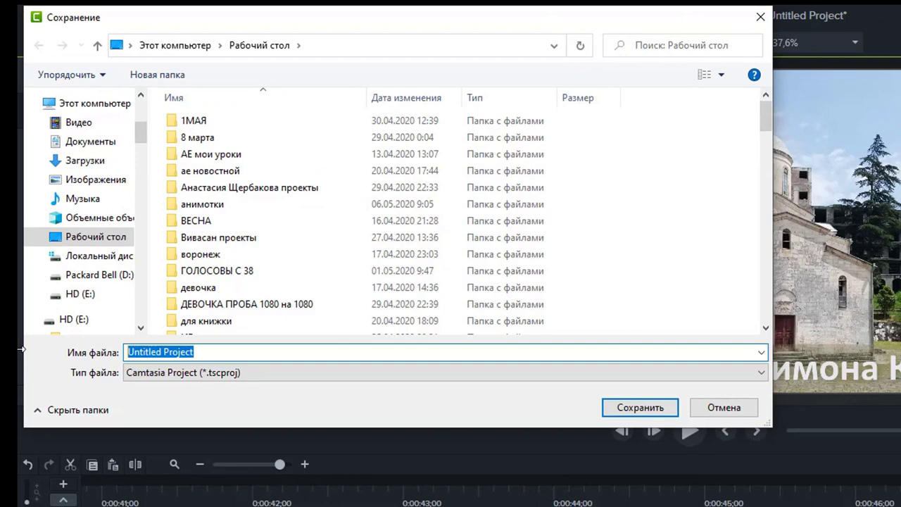
{"action": "type", "text": "Новый Аф"}
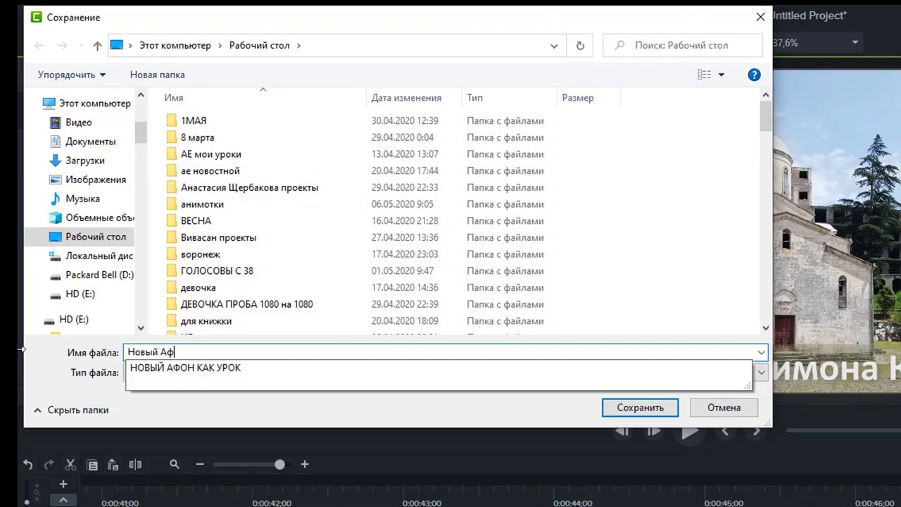
{"action": "type", "text": "он проект"}
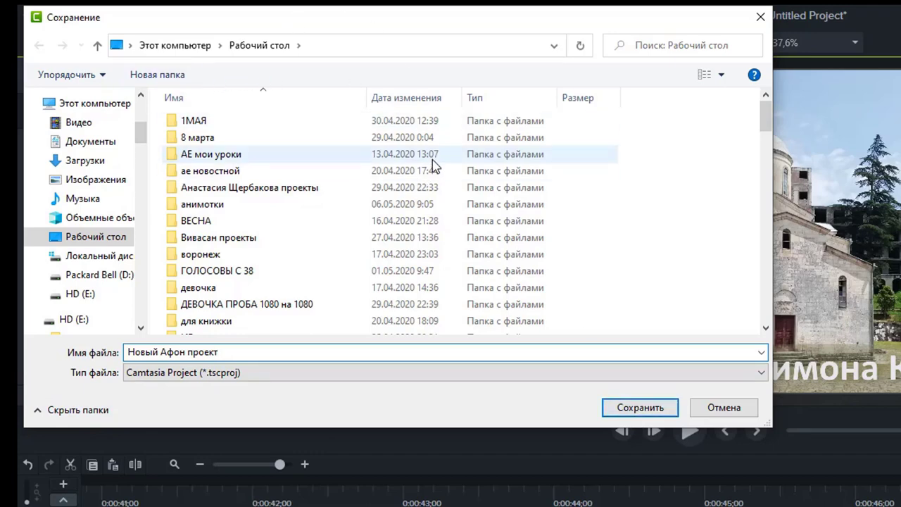
{"action": "left_click", "coordinate": [645, 409]}
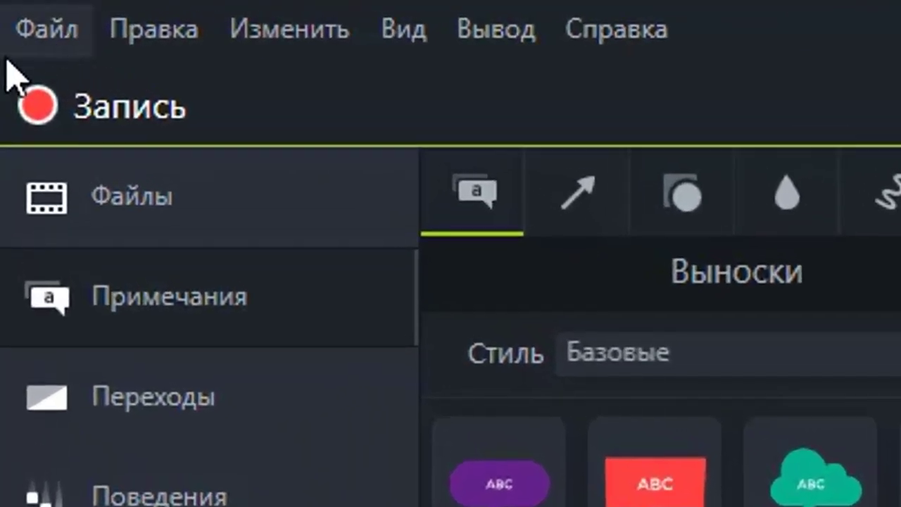
Save the current project once more and close Camtasia.
{"action": "left_click", "coordinate": [33, 20]}
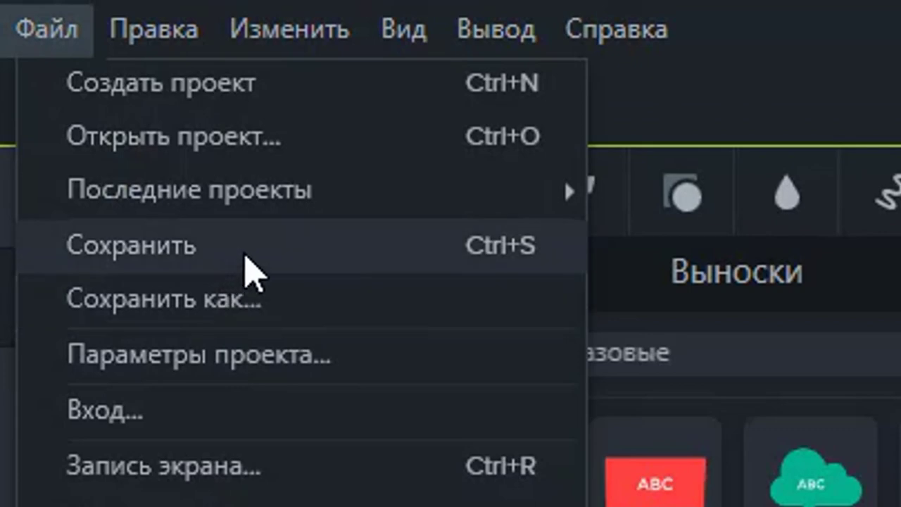
{"action": "left_click", "coordinate": [251, 271]}
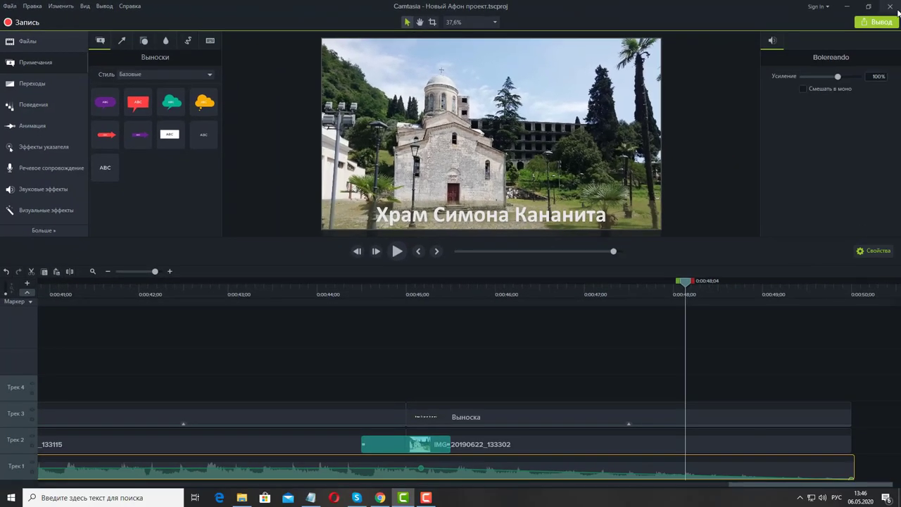
{"action": "left_click", "coordinate": [887, 6]}
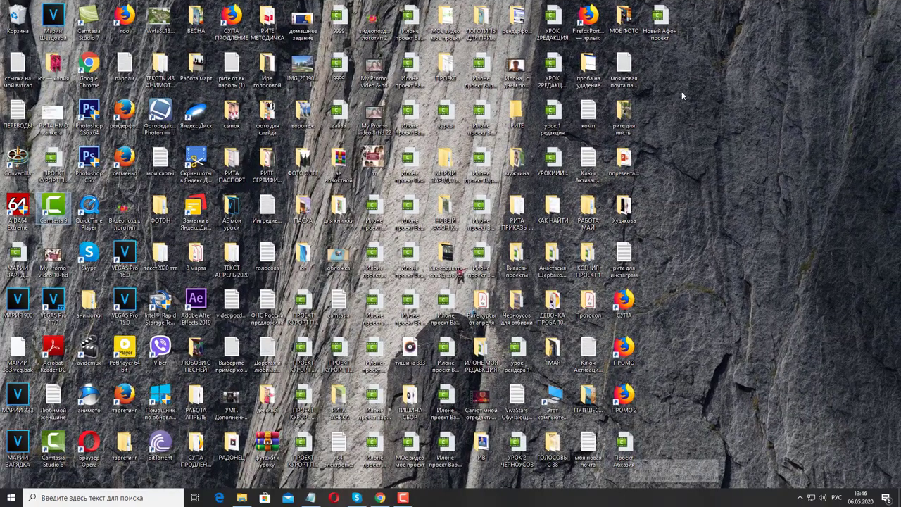
Reopen the project "Новый Афон проект" from the desktop and play the slideshow's opening up to the first park caption.
{"action": "left_click", "coordinate": [665, 26]}
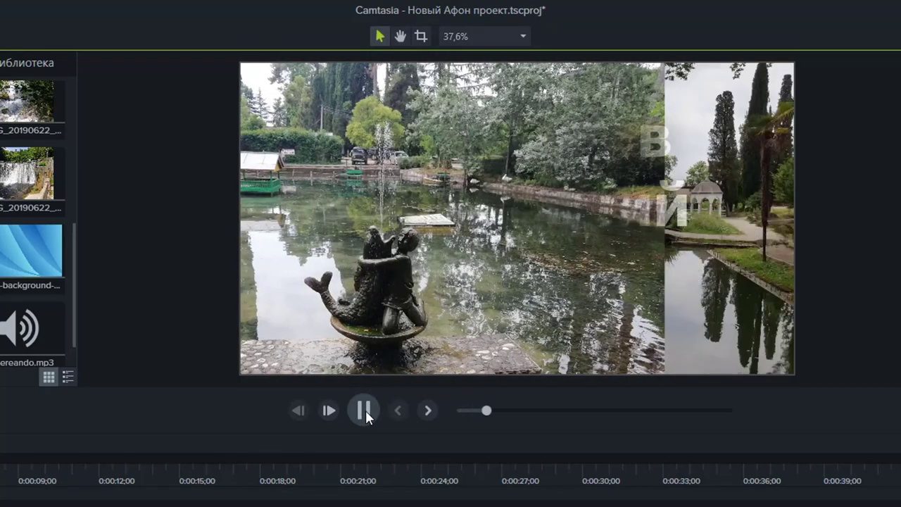
{"action": "left_click", "coordinate": [364, 412]}
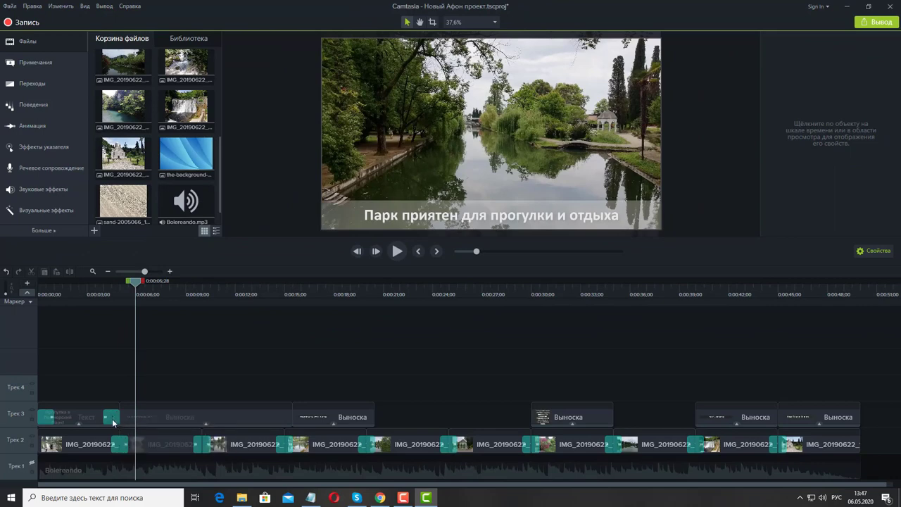
Apply the Смещение behavior to the callout "Парк приятен для прогулки и отдыха" on track 3.
{"action": "left_click", "coordinate": [60, 125]}
{"action": "left_click", "coordinate": [49, 108]}
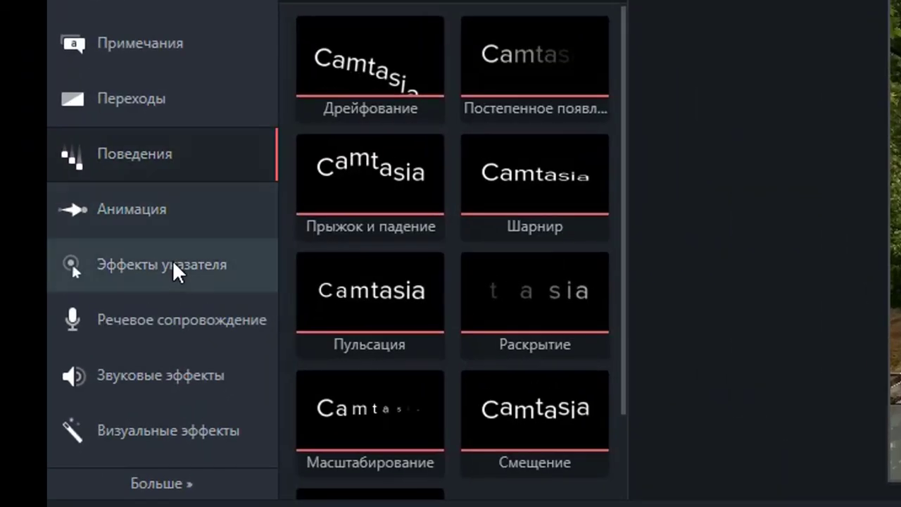
{"action": "left_click", "coordinate": [198, 111]}
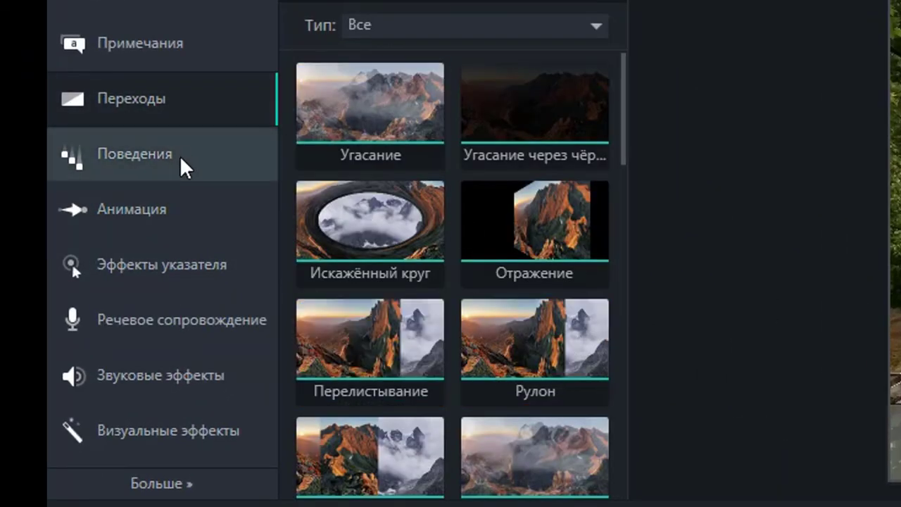
{"action": "left_click", "coordinate": [174, 120]}
{"action": "left_click", "coordinate": [172, 145]}
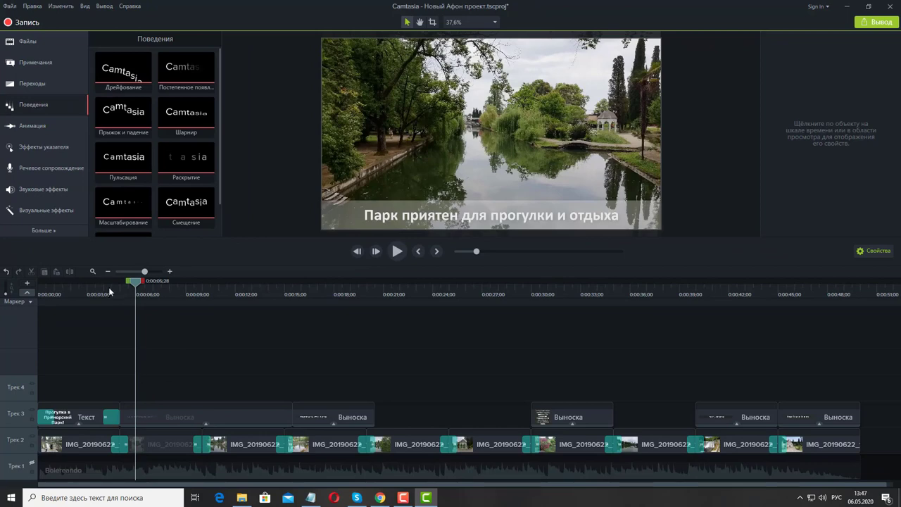
{"action": "left_click", "coordinate": [122, 297]}
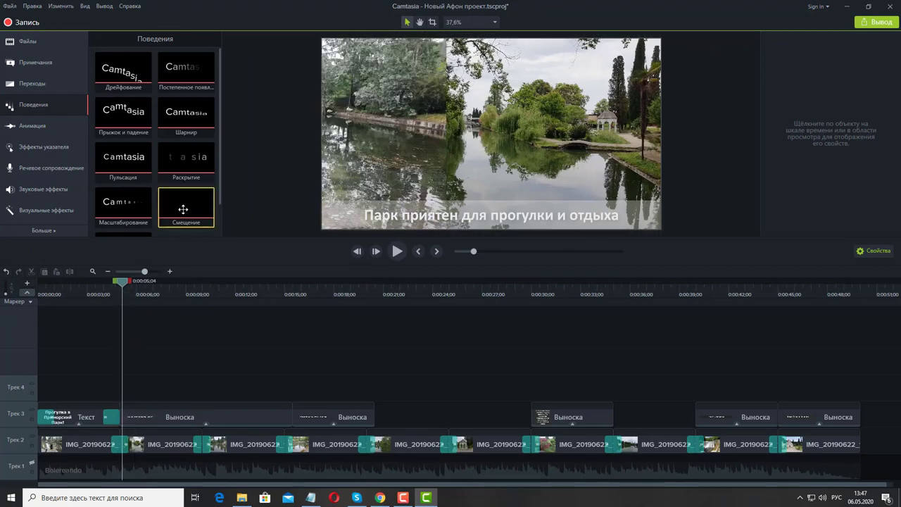
{"action": "left_click_drag", "start_coordinate": [183, 212], "coordinate": [143, 415]}
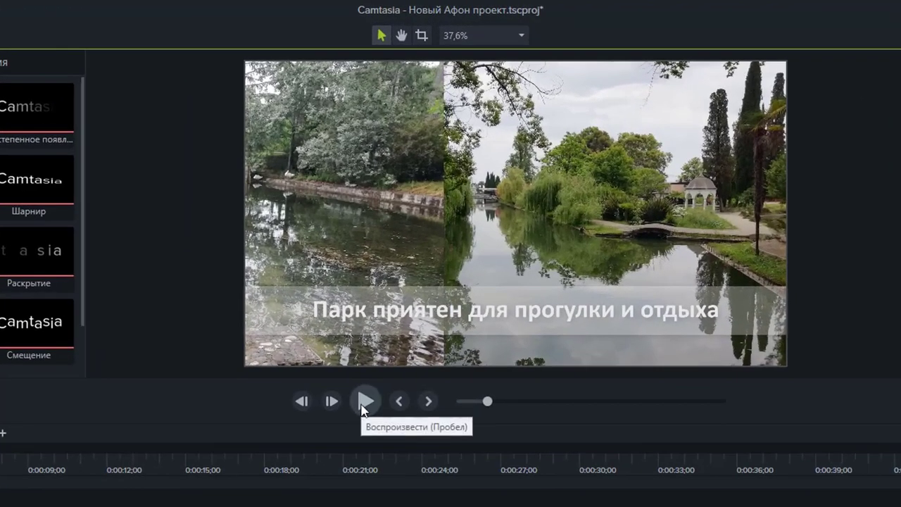
Preview the caption's Смещение animation, replaying it from the title "Прогулка в Приморский Парк!".
{"action": "left_click", "coordinate": [362, 408]}
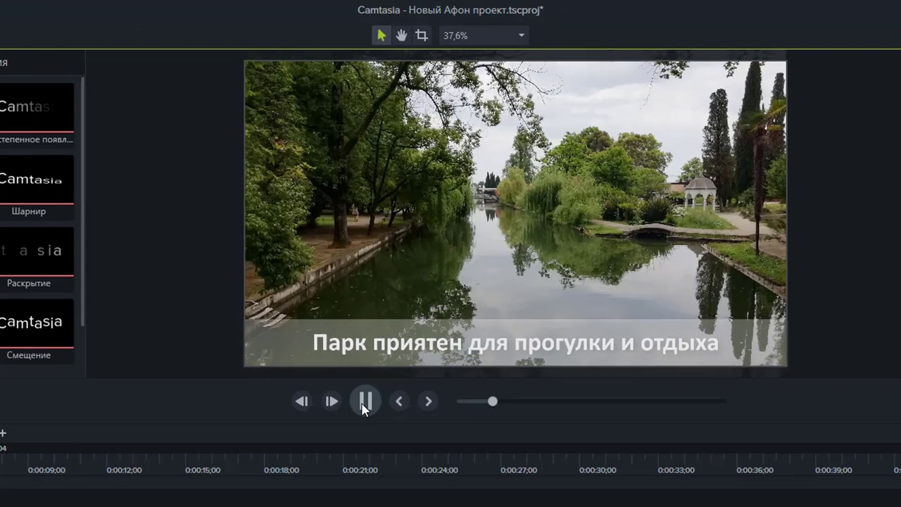
{"action": "left_click", "coordinate": [362, 408]}
{"action": "left_click", "coordinate": [468, 401]}
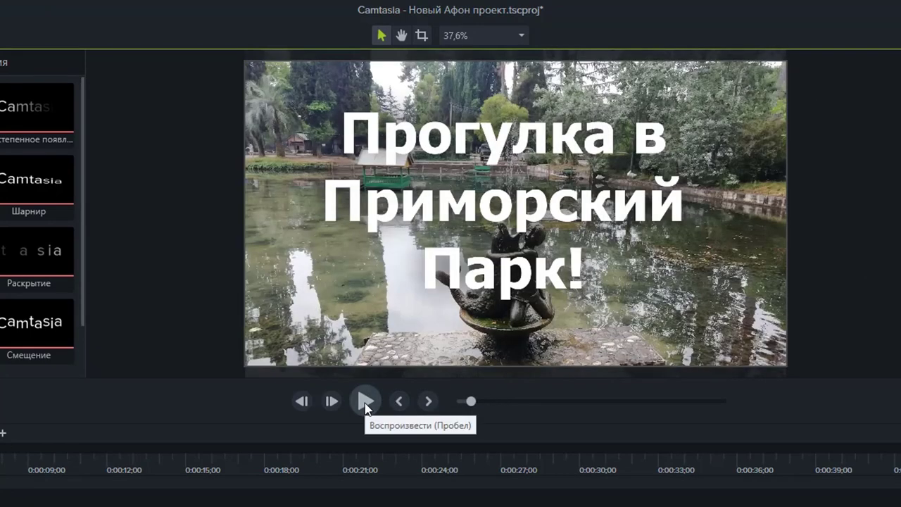
{"action": "left_click", "coordinate": [366, 406]}
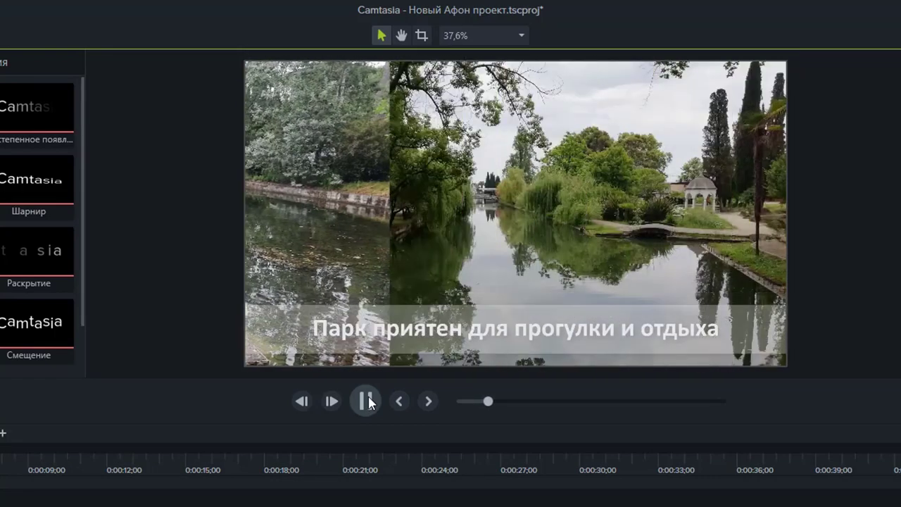
{"action": "left_click", "coordinate": [367, 407]}
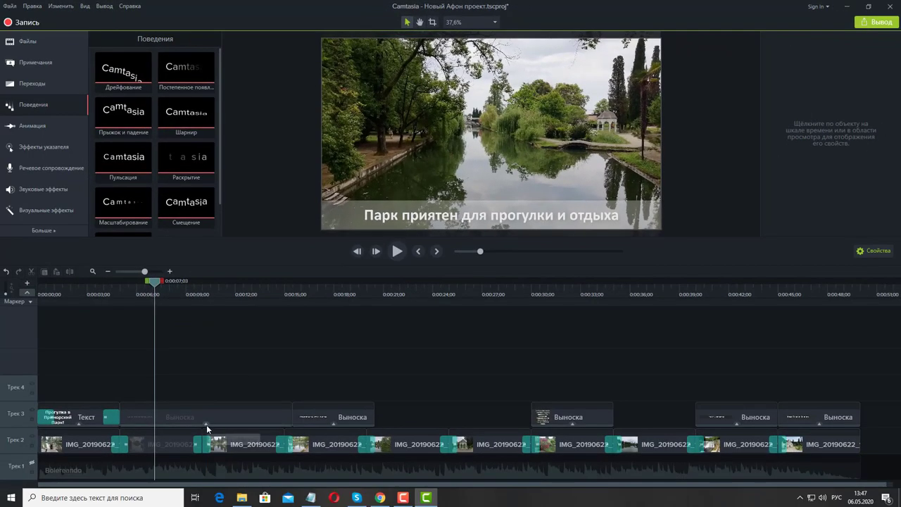
Remove the Смещение behavior from the callout "Парк приятен для прогулки и отдыха" and replay the caption from just before its start.
{"action": "left_click", "coordinate": [206, 425]}
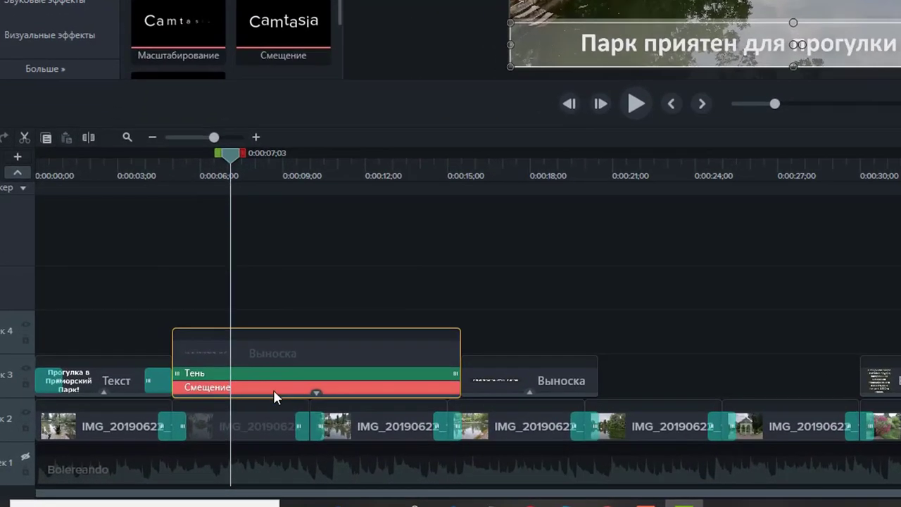
{"action": "right_click", "coordinate": [274, 390]}
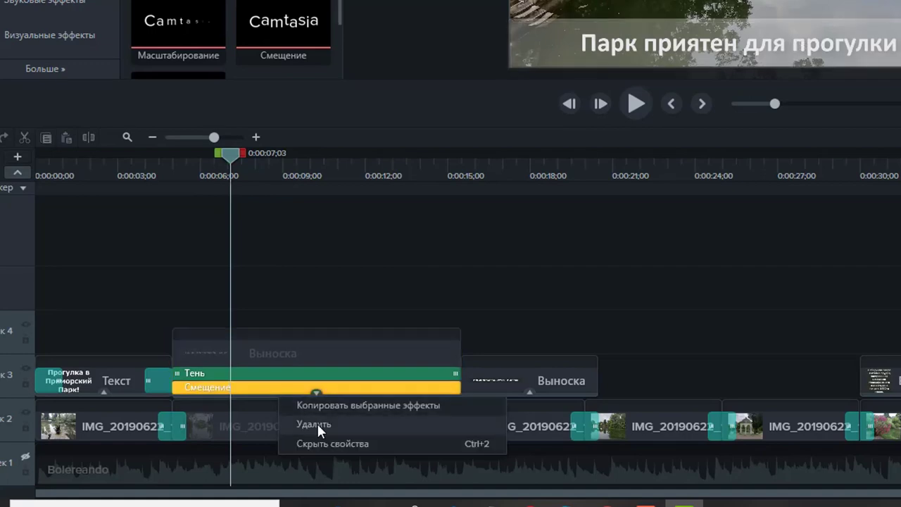
{"action": "left_click", "coordinate": [318, 424]}
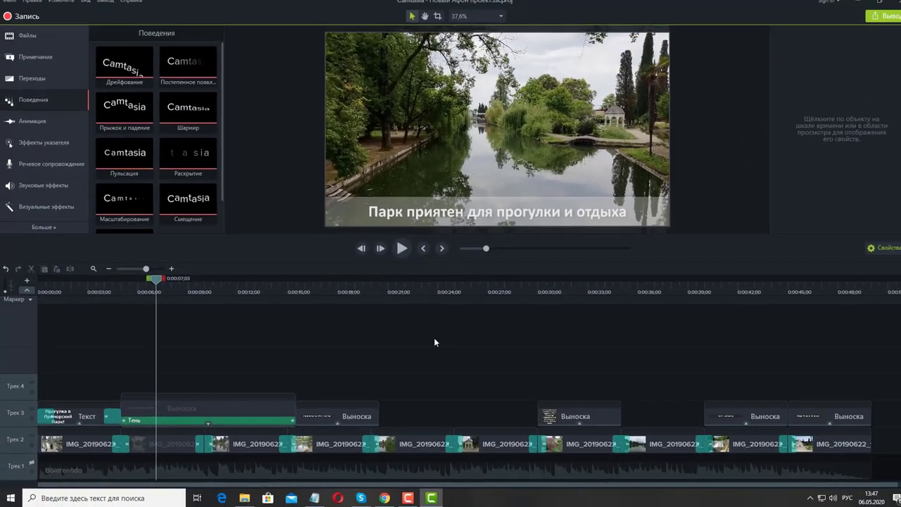
{"action": "left_click", "coordinate": [122, 294]}
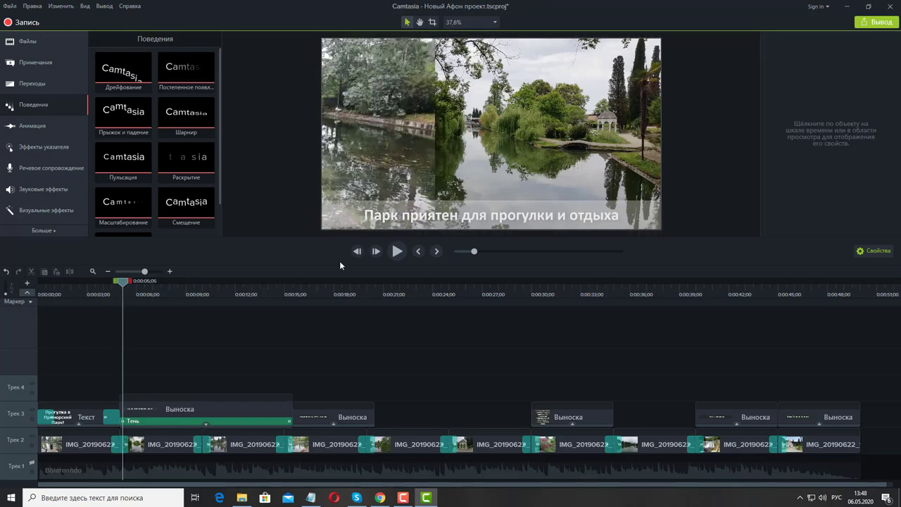
{"action": "left_click", "coordinate": [117, 293]}
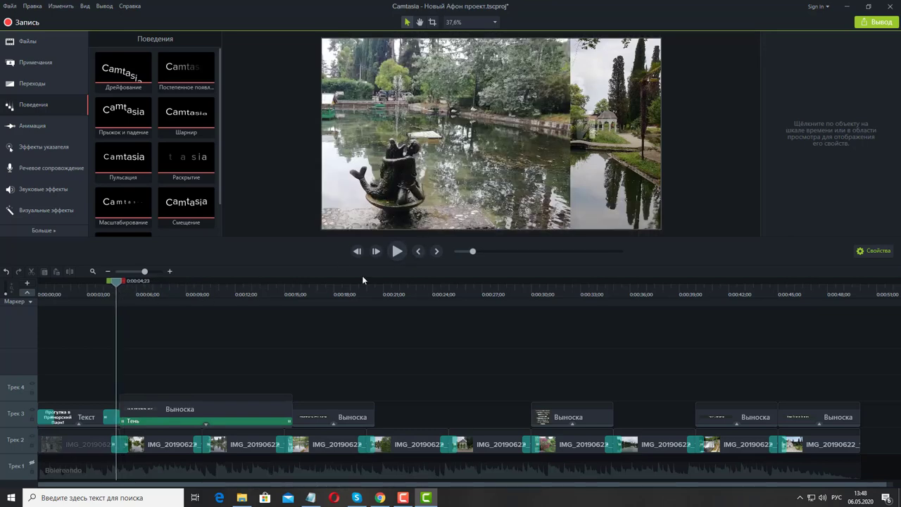
{"action": "left_click", "coordinate": [398, 252]}
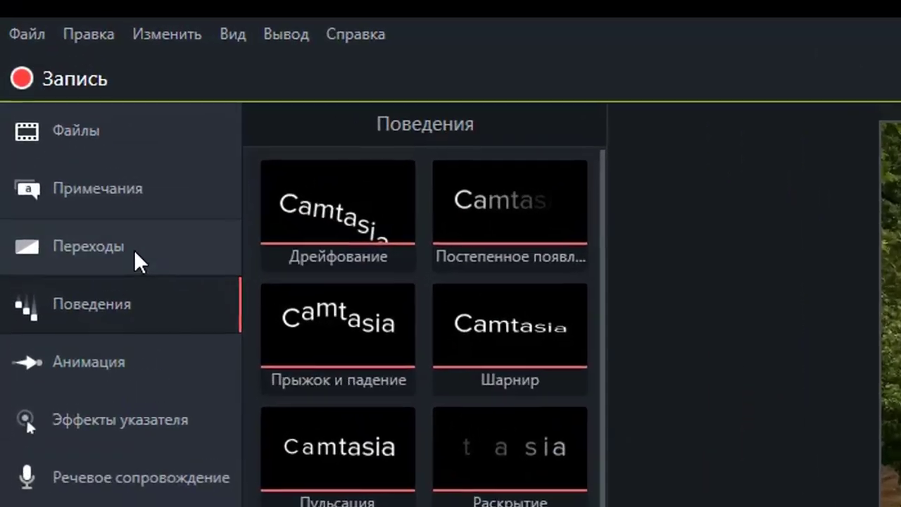
Add the Сдвиг вправо transition at the start of the callout "Парк приятен для прогулки и отдыха" and preview it.
{"action": "left_click", "coordinate": [49, 84]}
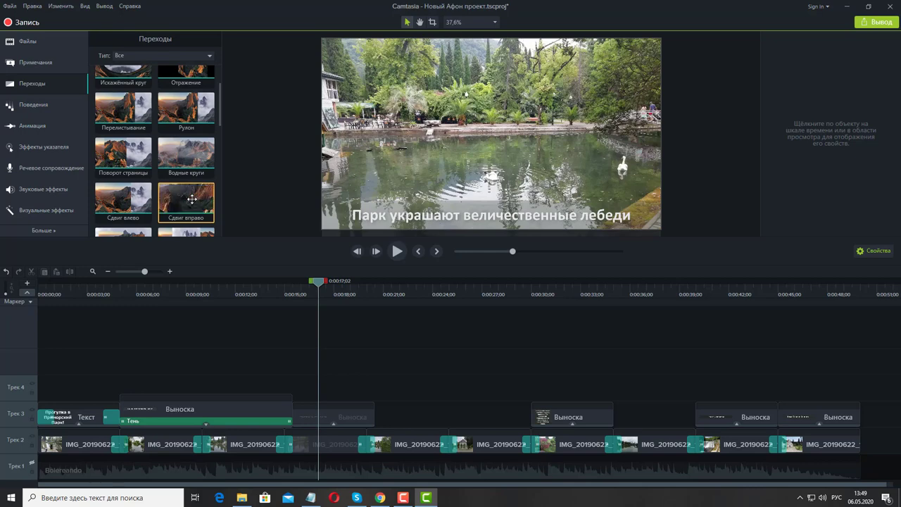
{"action": "left_click_drag", "start_coordinate": [192, 198], "coordinate": [144, 408]}
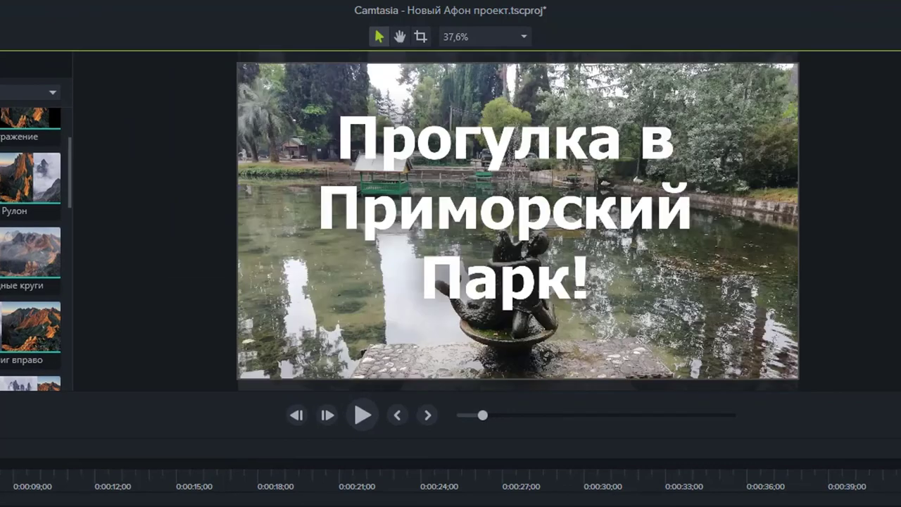
{"action": "left_click", "coordinate": [357, 423]}
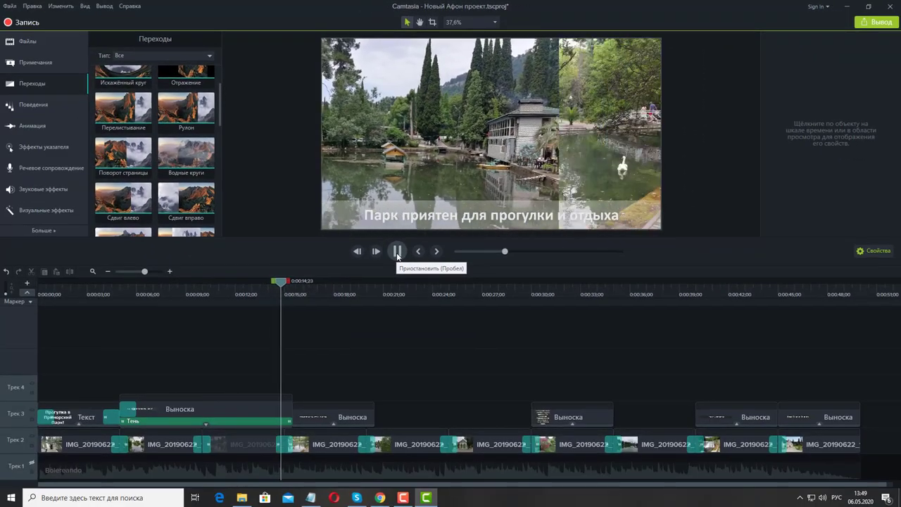
{"action": "left_click", "coordinate": [397, 252]}
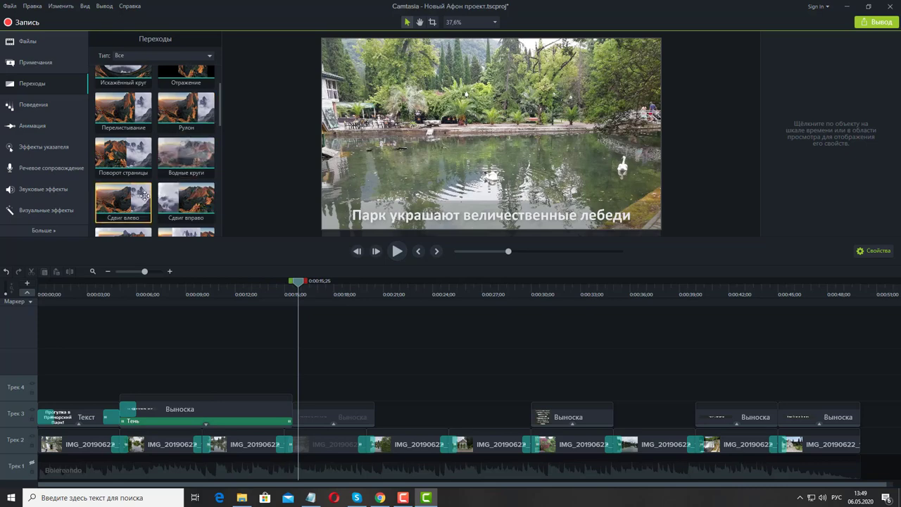
Try the Сдвиг вправо transition at the end of the callout "Парк приятен для прогулки и отдыха" and play through to the "Лебединое озеро" caption.
{"action": "left_click_drag", "start_coordinate": [194, 198], "coordinate": [267, 408]}
{"action": "left_click", "coordinate": [283, 296]}
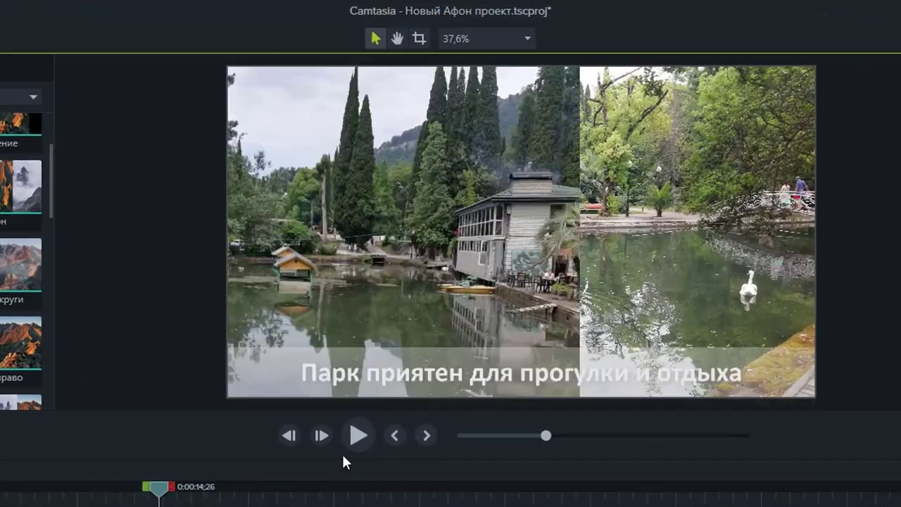
{"action": "left_click", "coordinate": [362, 436]}
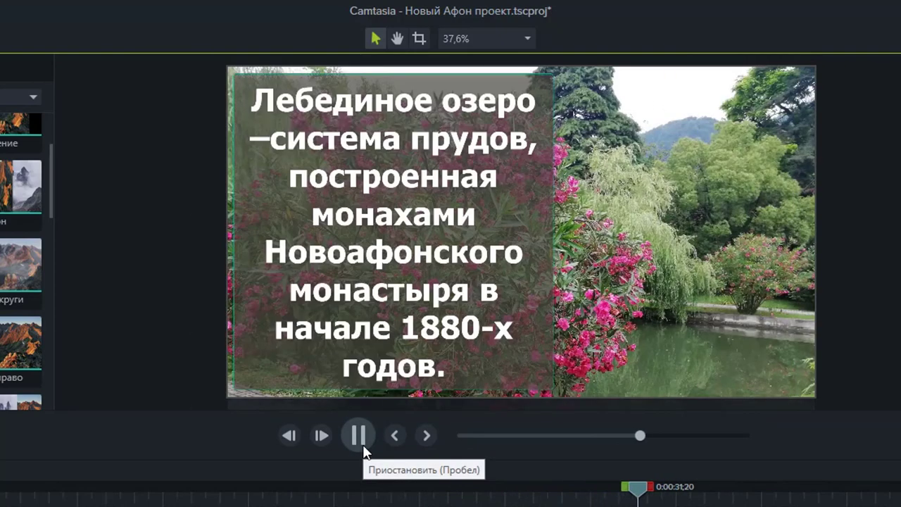
{"action": "left_click", "coordinate": [360, 440]}
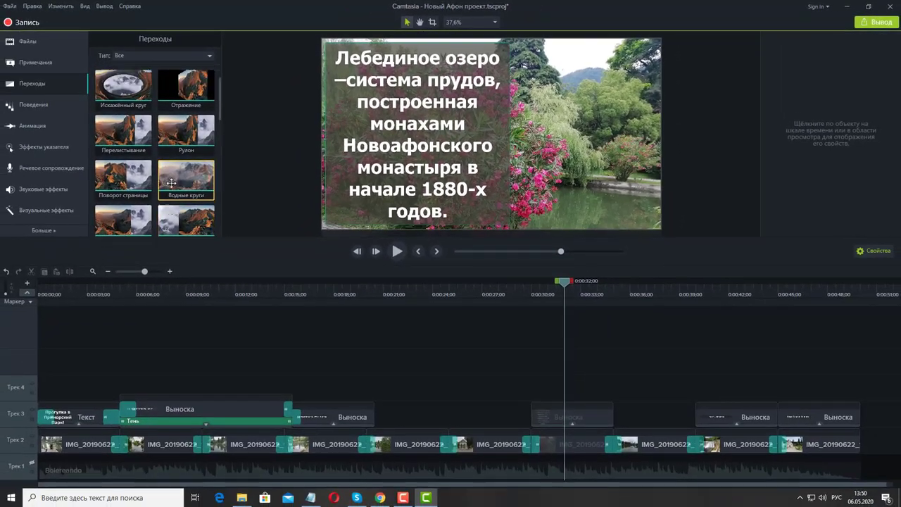
Try the Рулон transition at the start of the "Лебединое озеро" callout and preview it from the gazebo photo.
{"action": "scroll", "coordinate": [171, 183], "scroll_direction": "up", "scroll_amount": 1}
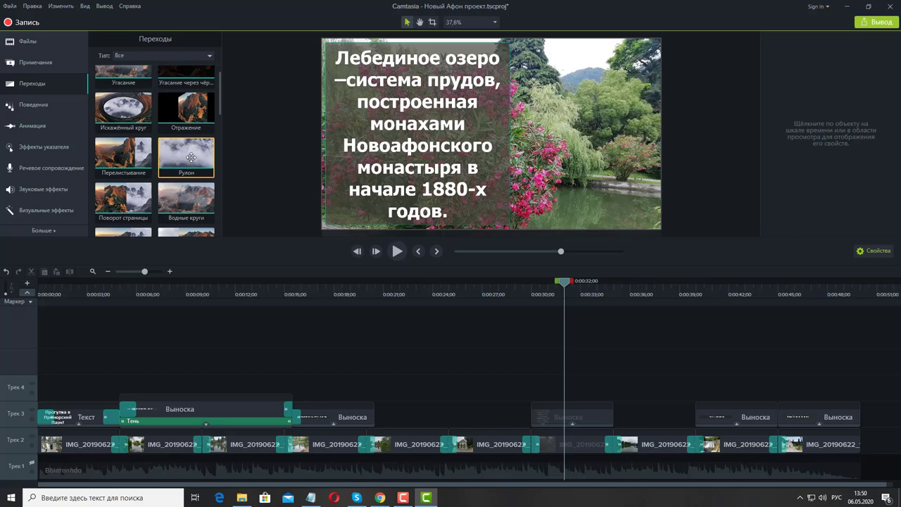
{"action": "left_click_drag", "start_coordinate": [169, 166], "coordinate": [539, 415]}
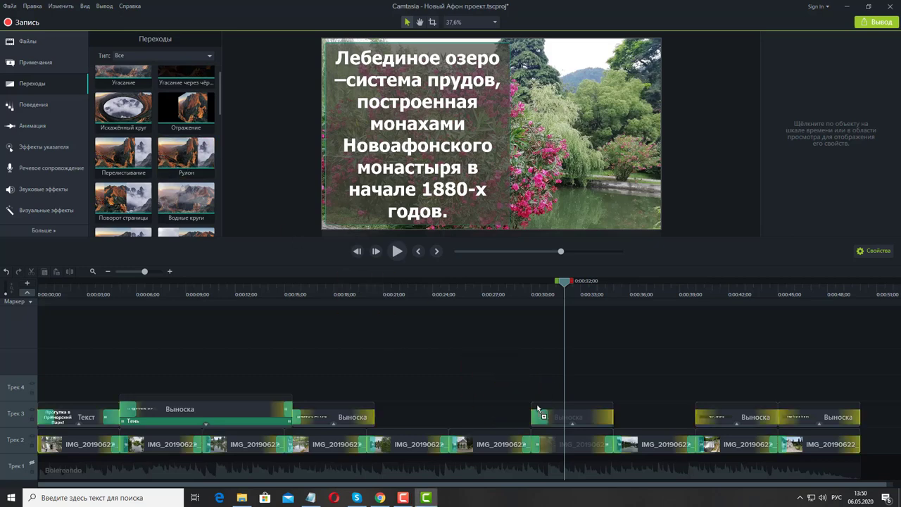
{"action": "left_click", "coordinate": [503, 300]}
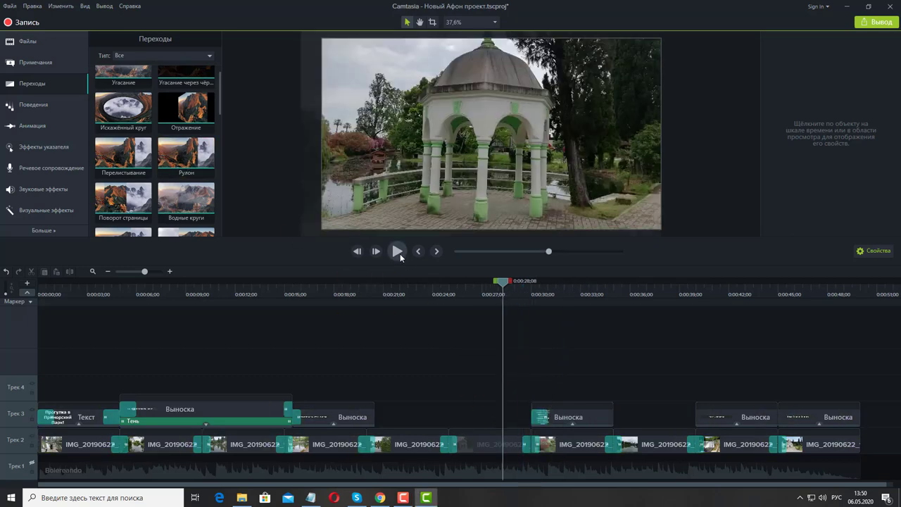
{"action": "left_click", "coordinate": [399, 252]}
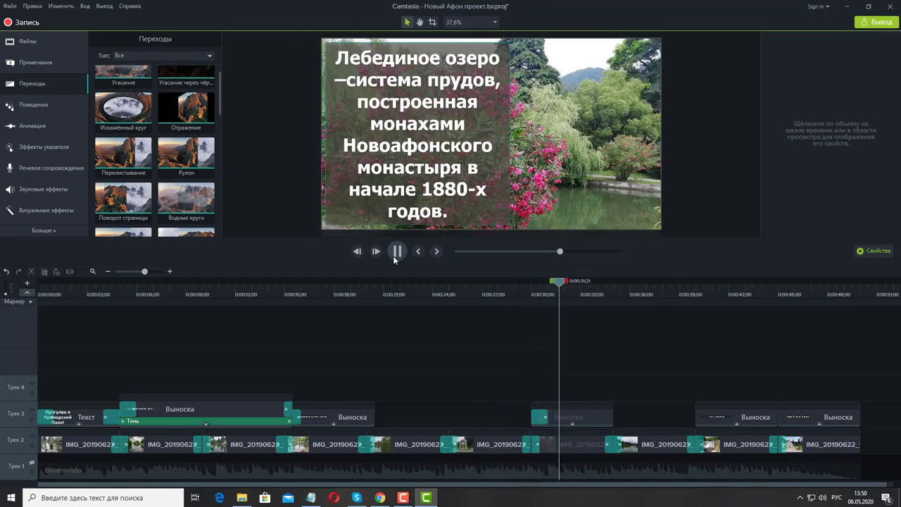
{"action": "left_click", "coordinate": [395, 259]}
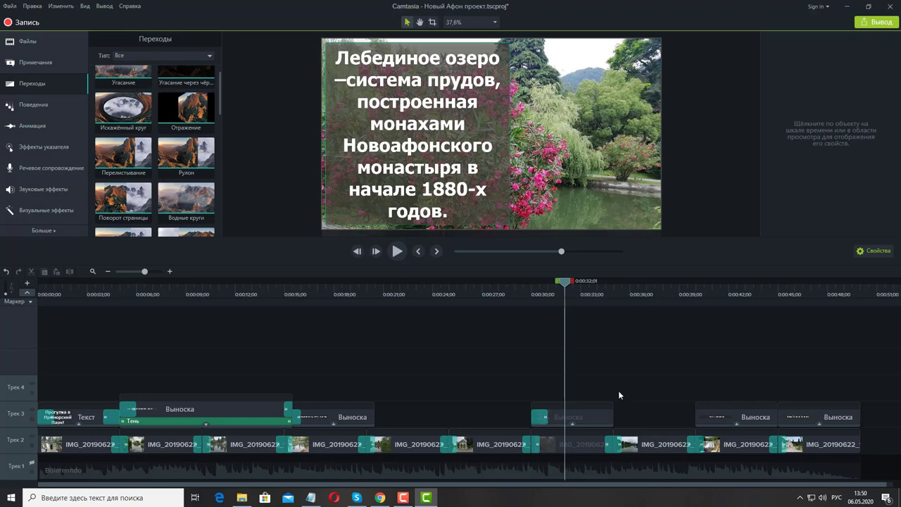
Undo the two most recently added caption transitions on track 3.
{"action": "right_click", "coordinate": [534, 446]}
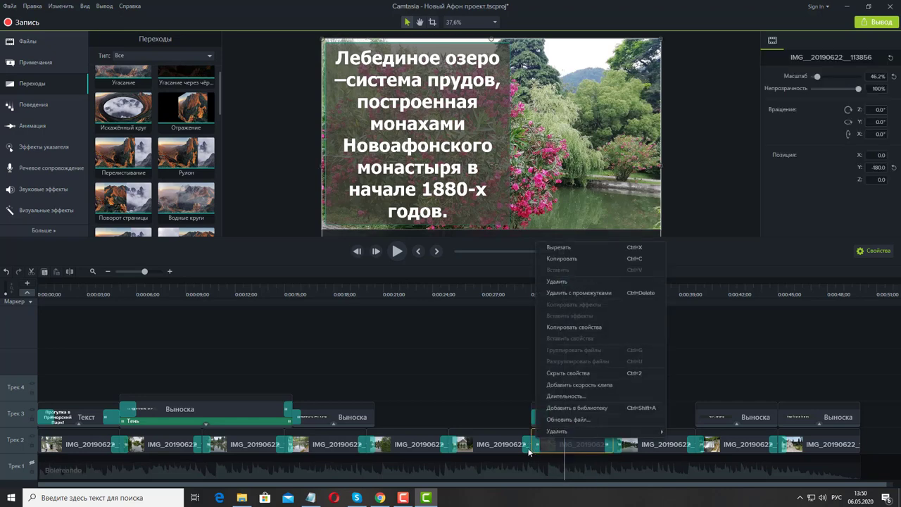
{"action": "left_click", "coordinate": [531, 445]}
{"action": "right_click", "coordinate": [530, 446]}
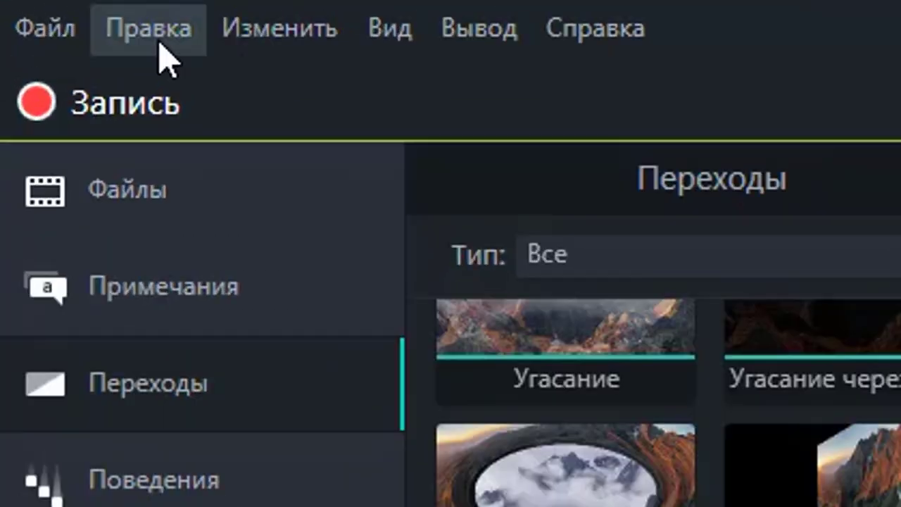
{"action": "left_click", "coordinate": [38, 7]}
{"action": "left_click", "coordinate": [38, 21]}
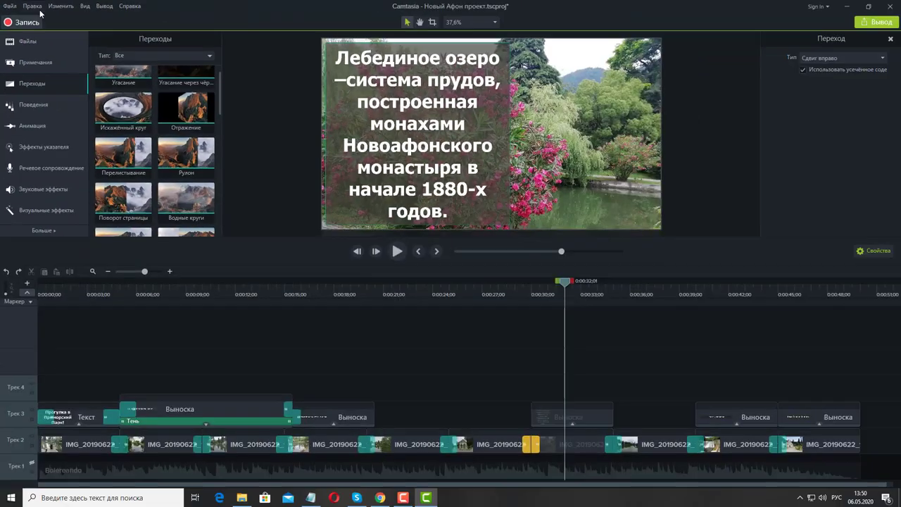
{"action": "left_click", "coordinate": [36, 7]}
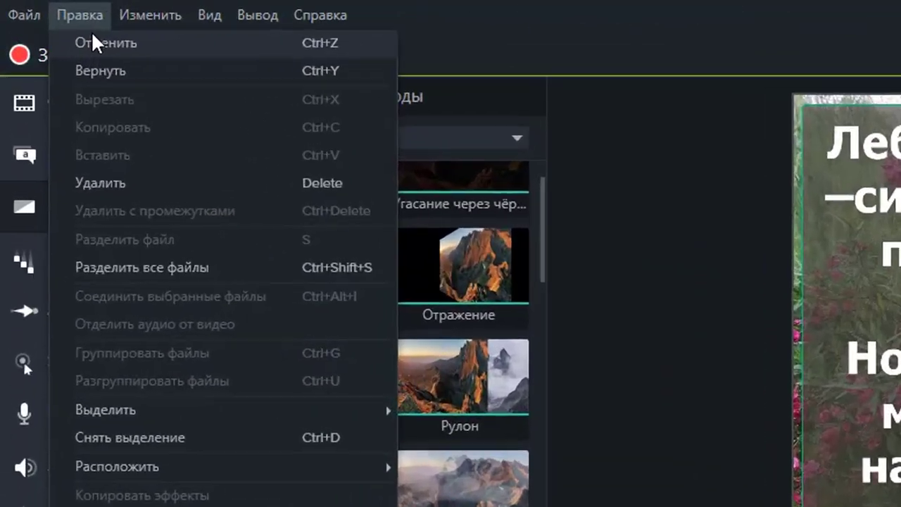
{"action": "left_click", "coordinate": [96, 43]}
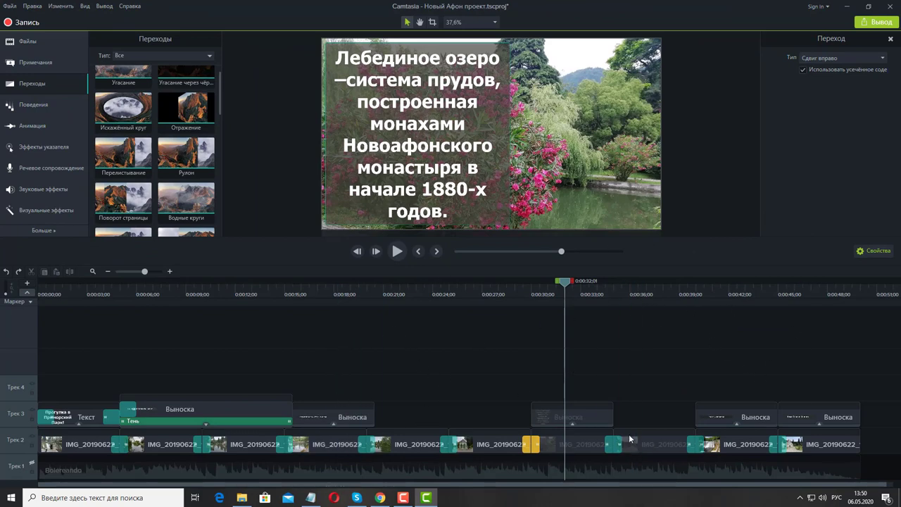
Extend the "Лебединое озеро" callout to the start of the "Новоафонский водопад" callout and preview the change between them.
{"action": "left_click_drag", "start_coordinate": [613, 415], "coordinate": [695, 411]}
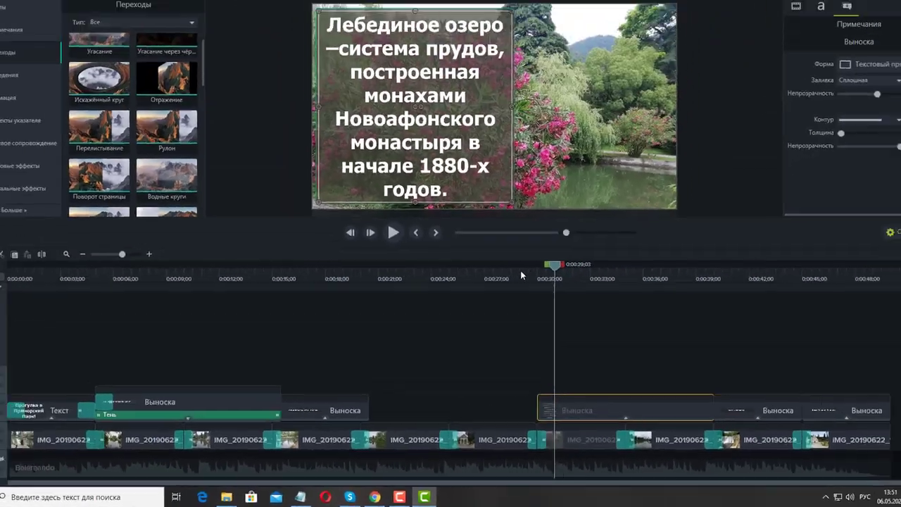
{"action": "left_click", "coordinate": [568, 127]}
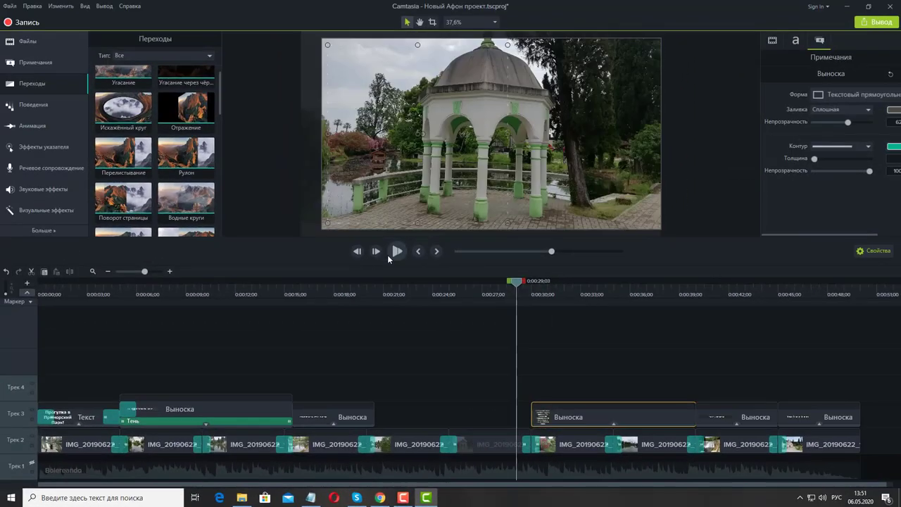
{"action": "left_click", "coordinate": [340, 65]}
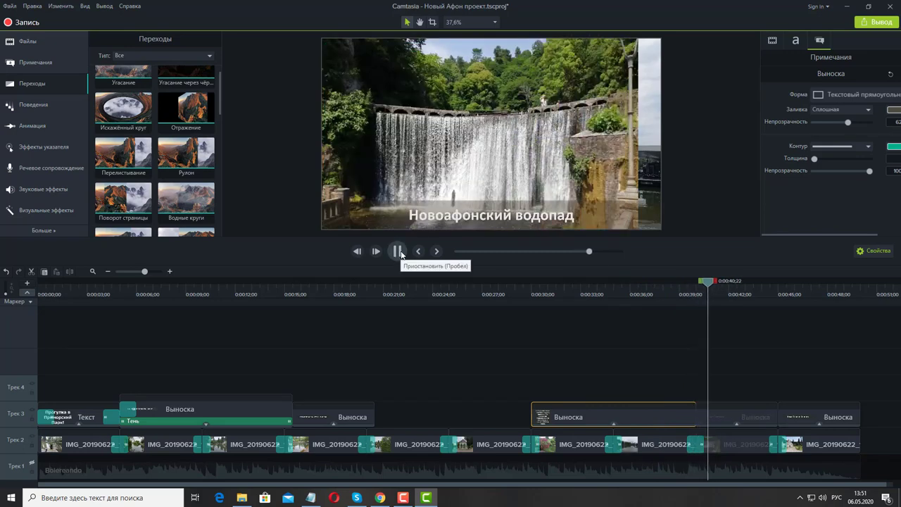
{"action": "left_click", "coordinate": [398, 252]}
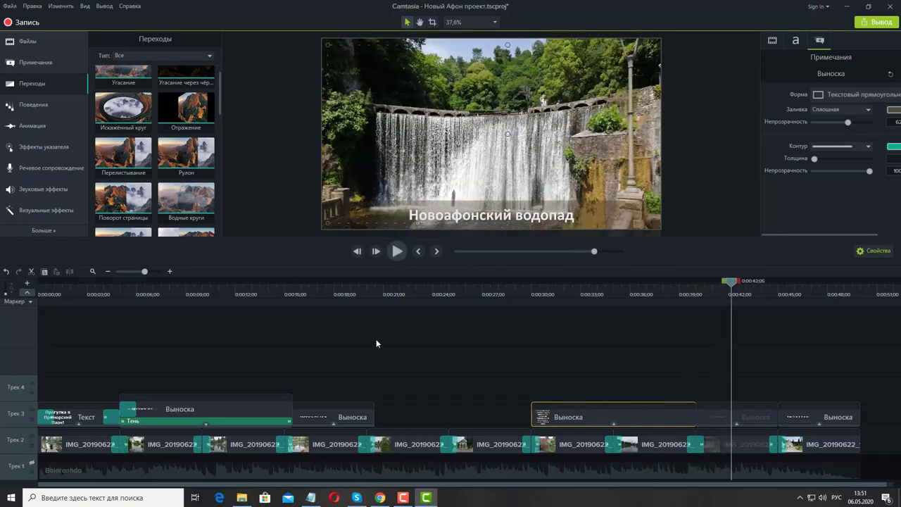
Extend the callout "Парк украшают величественные лебеди" on track 3 to the start of the "Лебединое озеро" callout.
{"action": "left_click", "coordinate": [350, 421]}
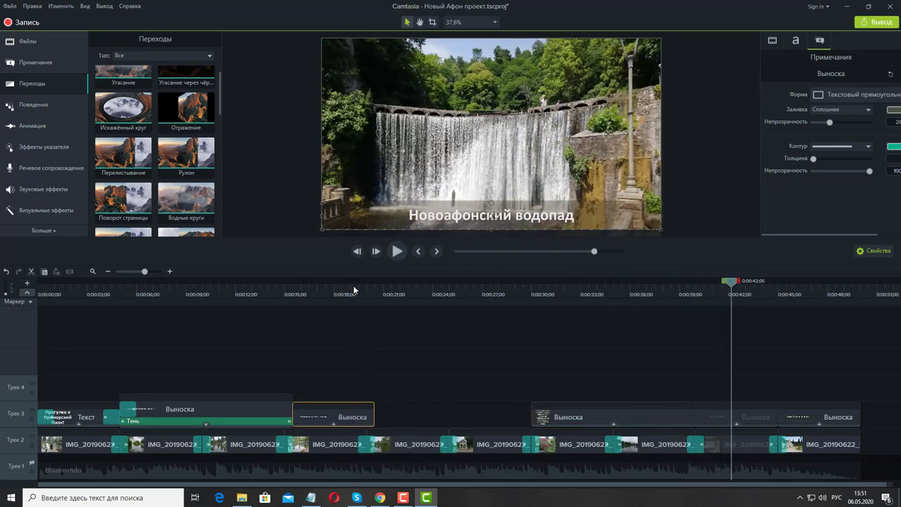
{"action": "left_click_drag", "start_coordinate": [365, 290], "coordinate": [349, 294]}
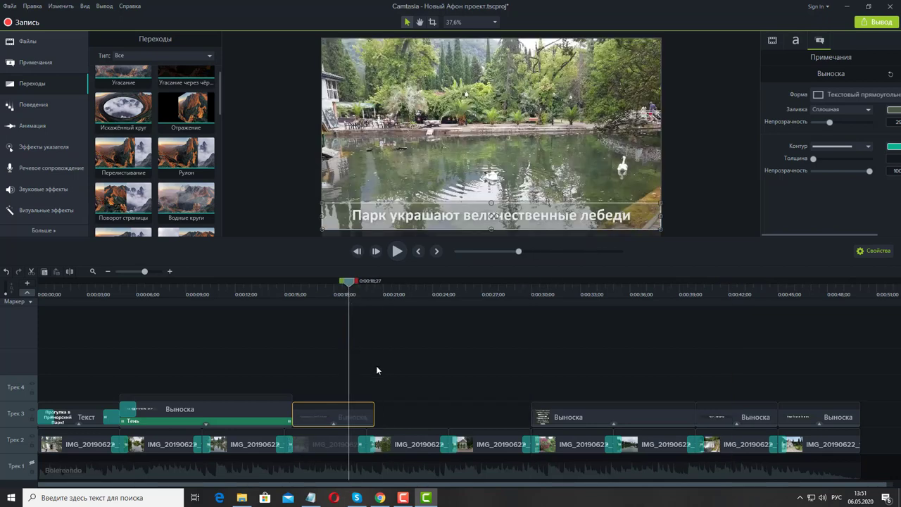
{"action": "left_click_drag", "start_coordinate": [373, 416], "coordinate": [541, 418]}
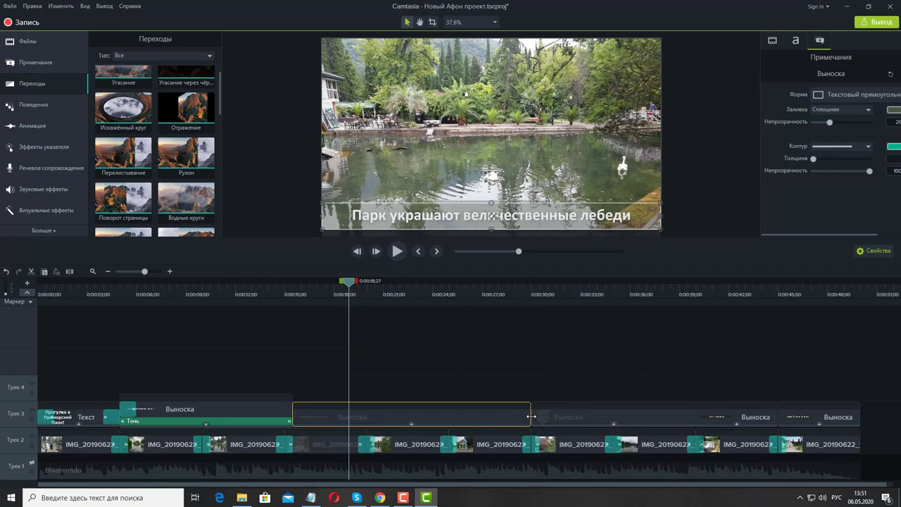
{"action": "left_click_drag", "start_coordinate": [531, 417], "coordinate": [520, 420]}
{"action": "left_click", "coordinate": [450, 420]}
Add the clip VID_20190622_160702 from the "видео" folder to track 2, directly after the last photo.
{"action": "left_click_drag", "start_coordinate": [336, 488], "coordinate": [453, 488]}
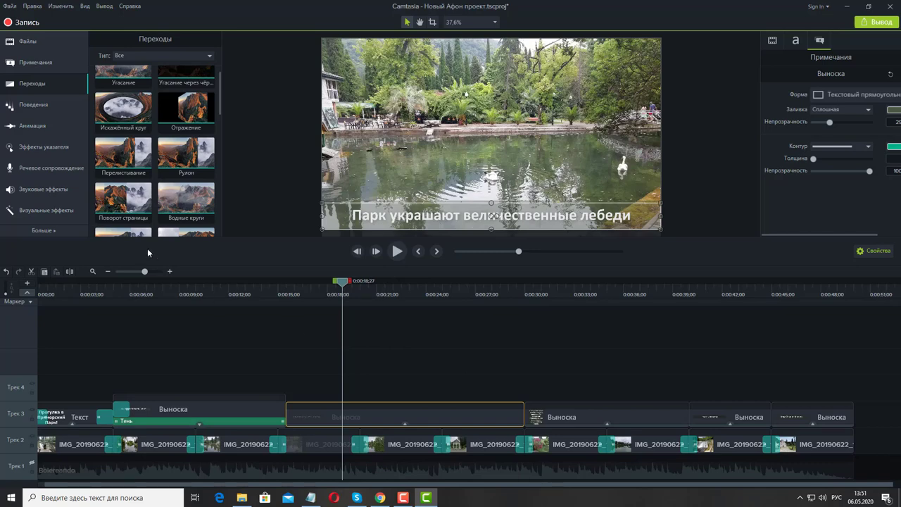
{"action": "left_click", "coordinate": [109, 271]}
{"action": "left_click", "coordinate": [108, 271]}
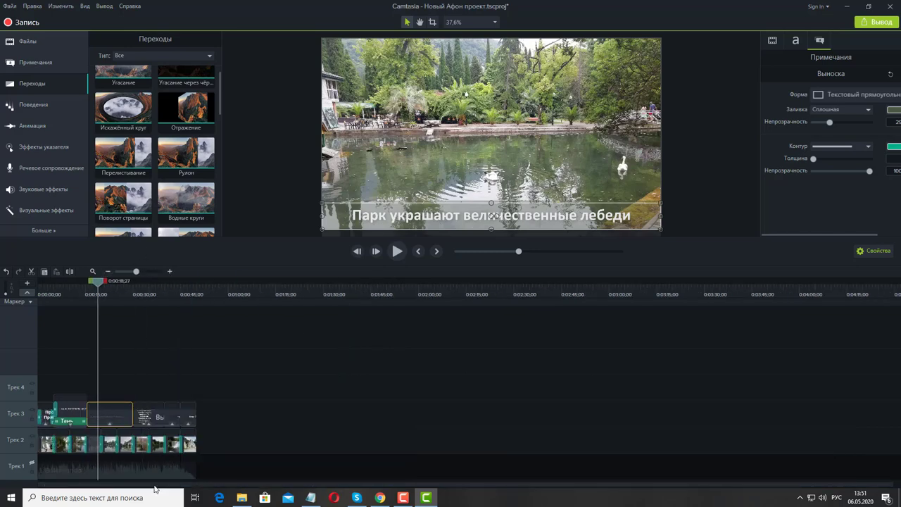
{"action": "left_click", "coordinate": [241, 497]}
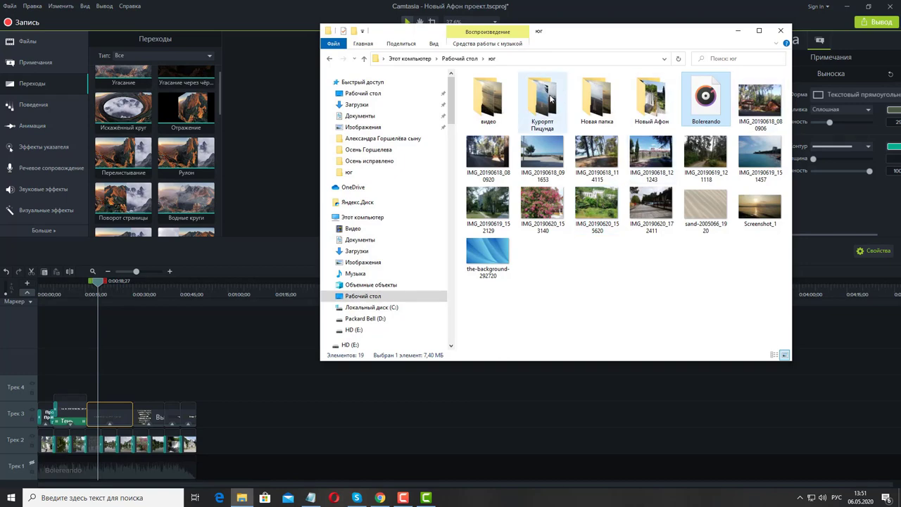
{"action": "double_click", "coordinate": [500, 106]}
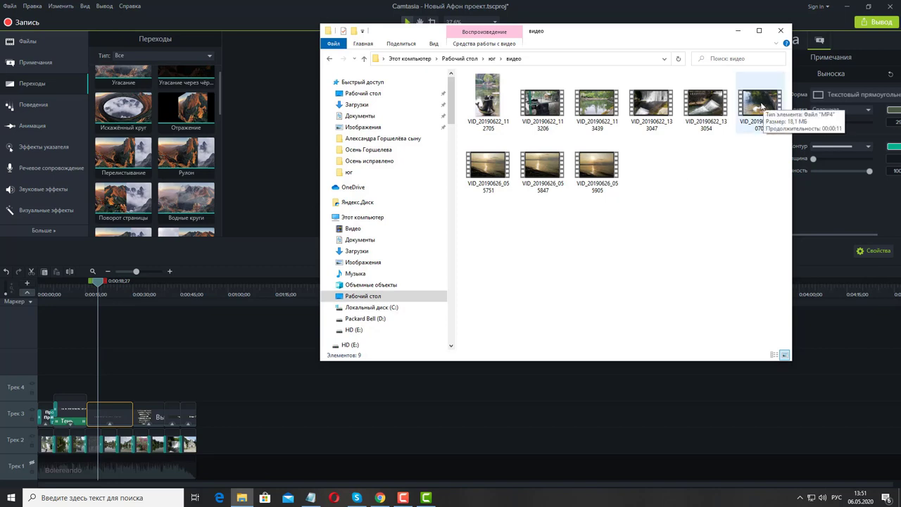
{"action": "left_click_drag", "start_coordinate": [760, 105], "coordinate": [300, 424]}
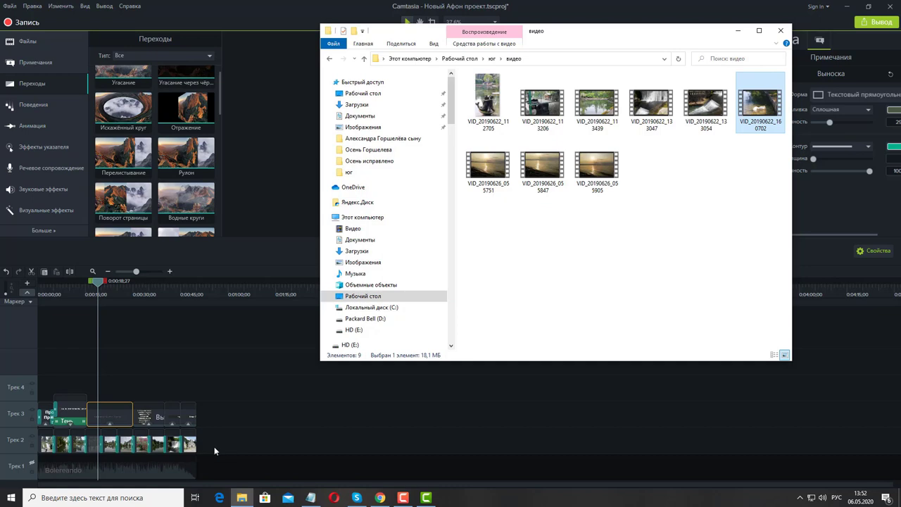
{"action": "left_click_drag", "start_coordinate": [219, 446], "coordinate": [219, 446]}
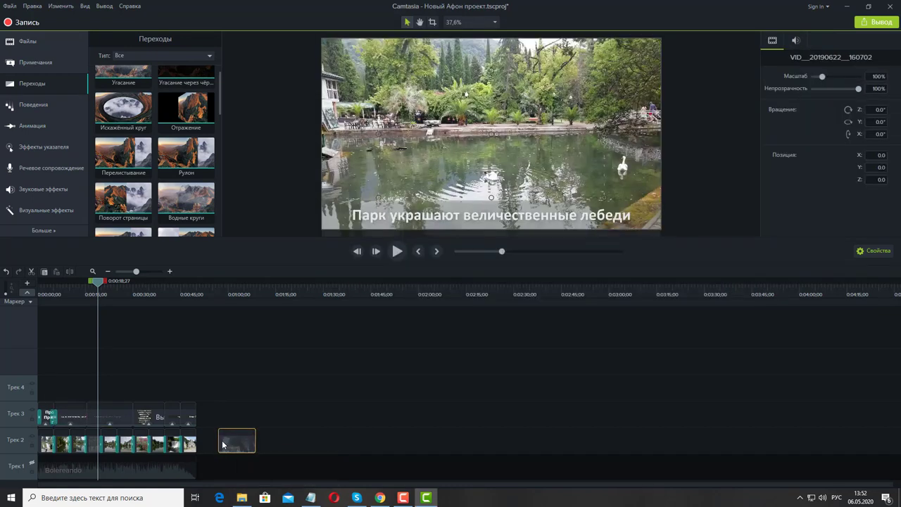
Preview the swan video and scale it to 150% so it fills the whole canvas.
{"action": "left_click", "coordinate": [219, 293]}
{"action": "left_click_drag", "start_coordinate": [605, 70], "coordinate": [660, 38]}
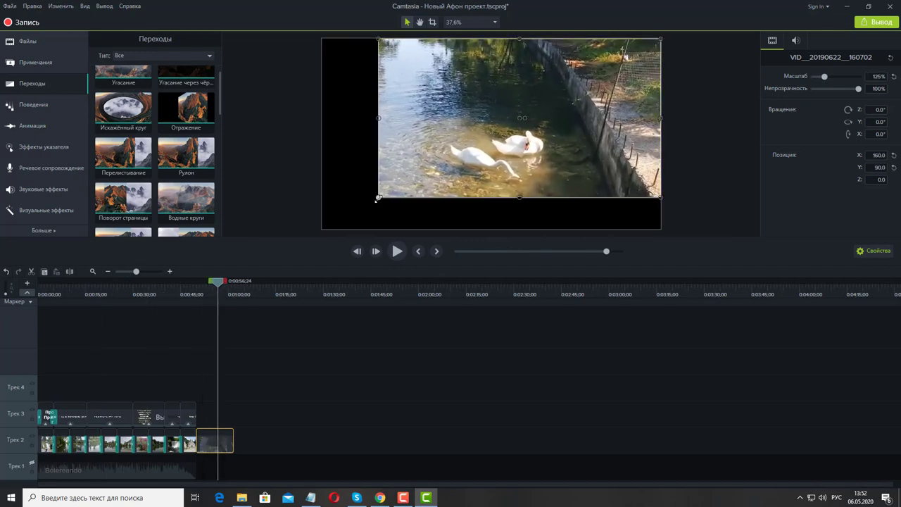
{"action": "left_click_drag", "start_coordinate": [379, 197], "coordinate": [322, 229]}
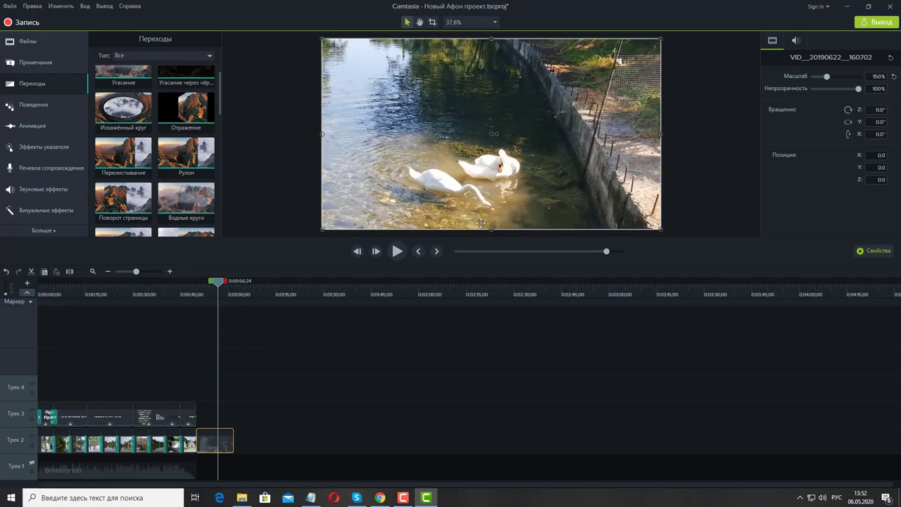
Separate the audio from the swan video and delete the detached audio clip on track 3.
{"action": "right_click", "coordinate": [232, 442]}
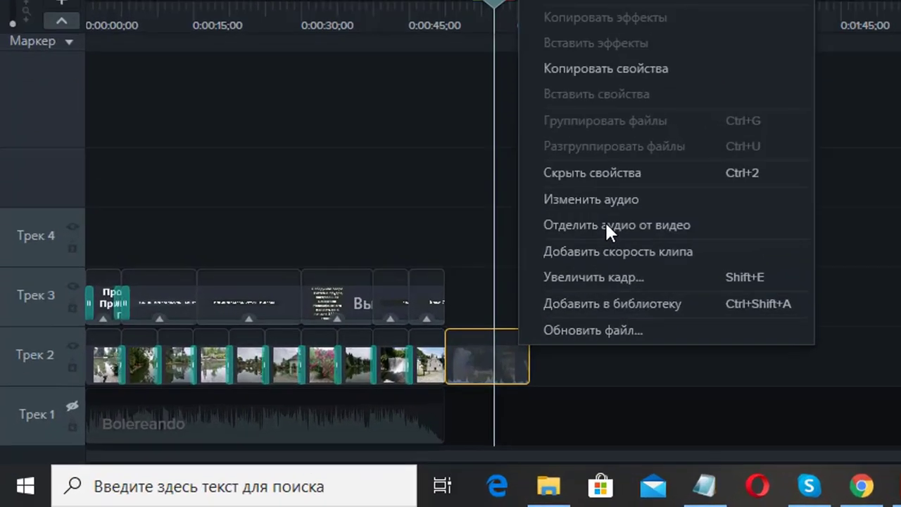
{"action": "left_click", "coordinate": [272, 381]}
{"action": "left_click", "coordinate": [221, 414]}
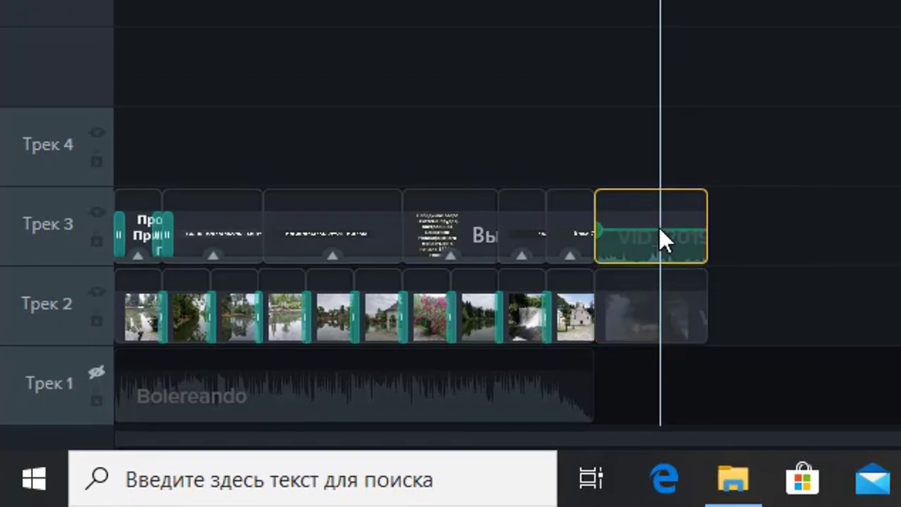
{"action": "right_click", "coordinate": [684, 202]}
{"action": "key", "text": "Escape"}
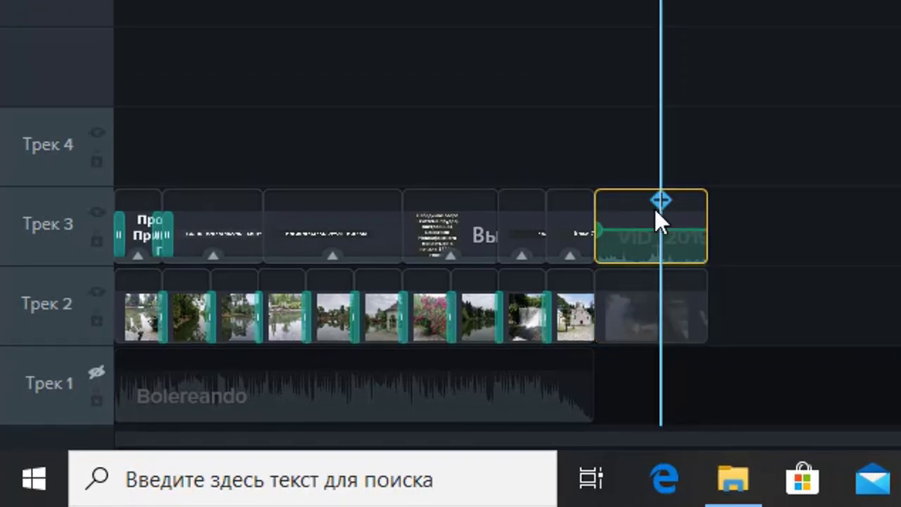
{"action": "right_click", "coordinate": [655, 209]}
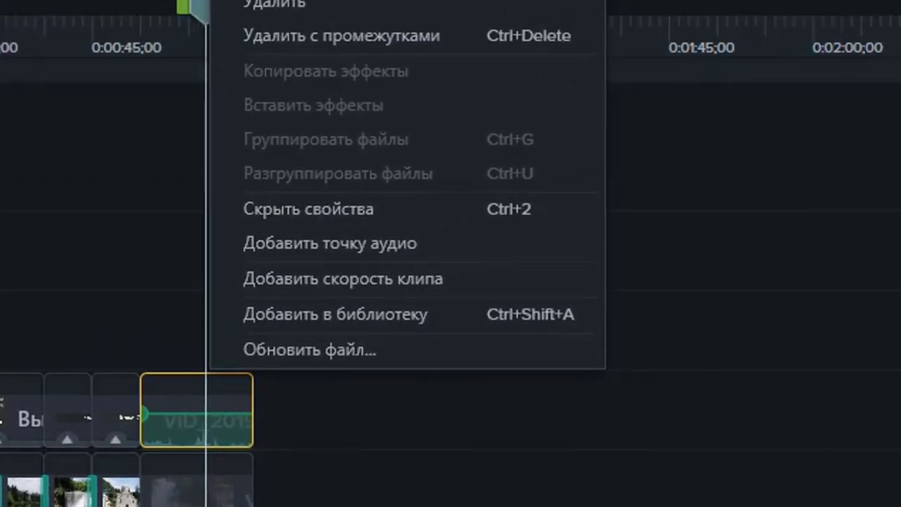
{"action": "key", "text": "Escape"}
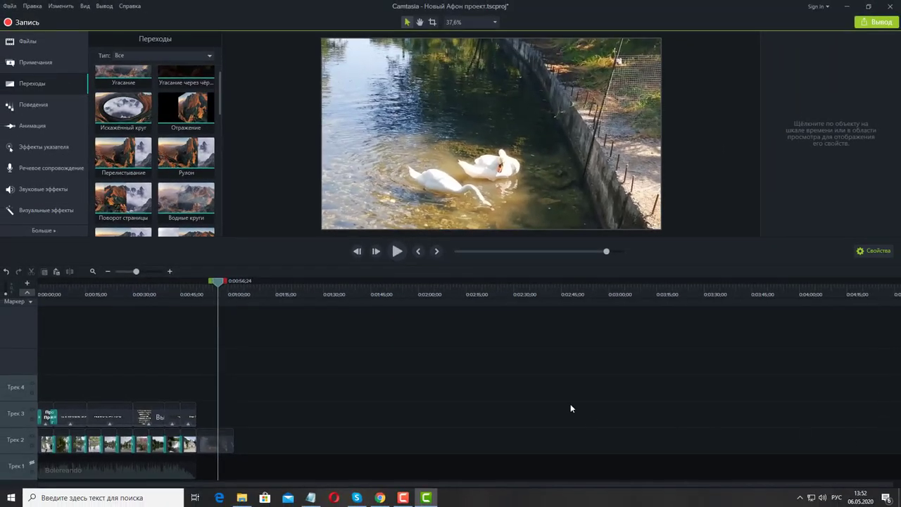
Turn track 1 back on and cut the shortened Bolereando music clip from it.
{"action": "left_click", "coordinate": [169, 271]}
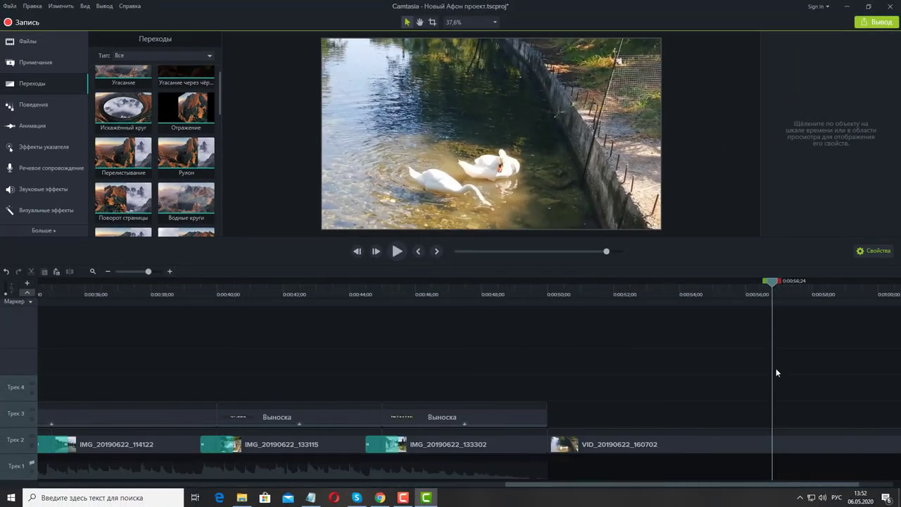
{"action": "left_click", "coordinate": [31, 465]}
{"action": "left_click", "coordinate": [445, 471]}
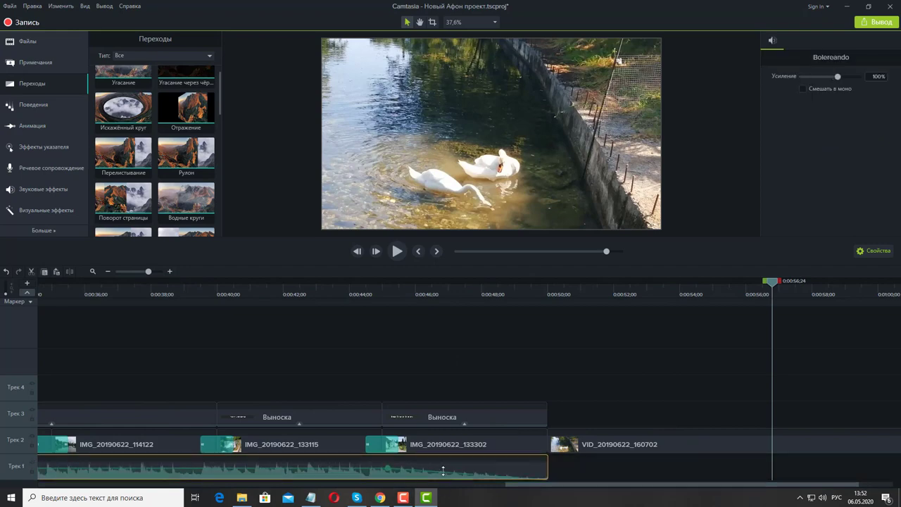
{"action": "right_click", "coordinate": [443, 465]}
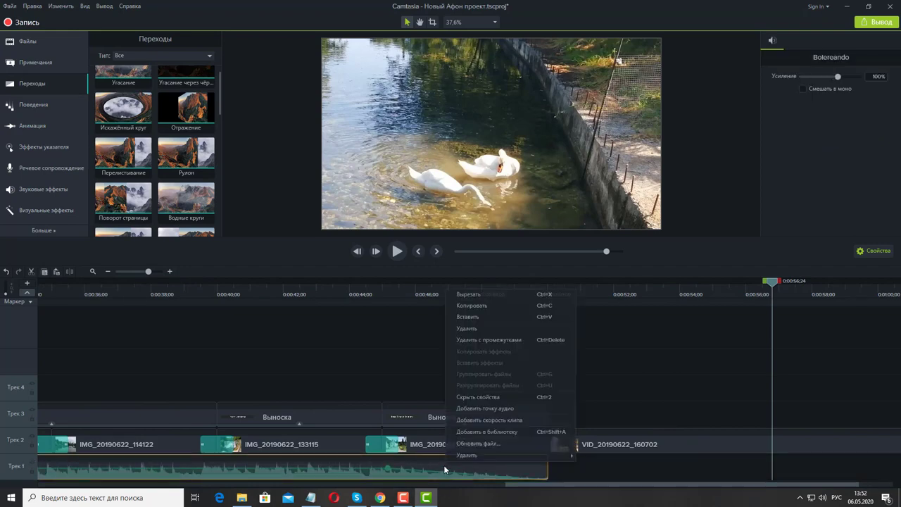
{"action": "left_click", "coordinate": [475, 294]}
Add the full Bolereando.mp3 from the project files to track 1, starting at the beginning of the timeline.
{"action": "scroll", "coordinate": [150, 127], "scroll_direction": "down", "scroll_amount": 5}
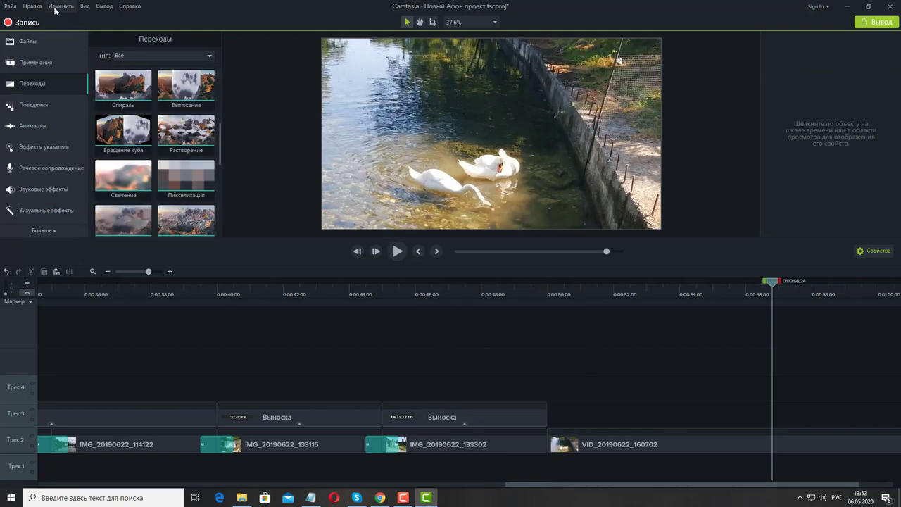
{"action": "left_click", "coordinate": [24, 41]}
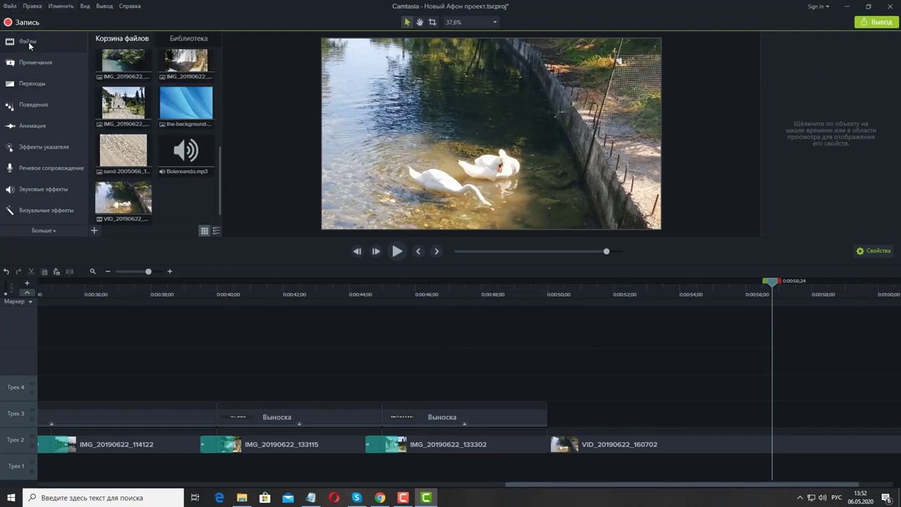
{"action": "left_click_drag", "start_coordinate": [186, 151], "coordinate": [385, 466]}
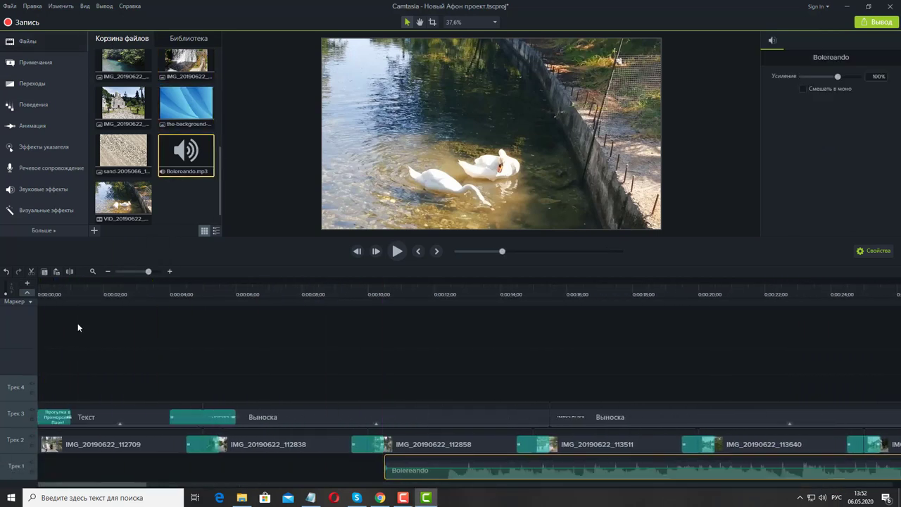
{"action": "left_click", "coordinate": [108, 271]}
{"action": "left_click_drag", "start_coordinate": [252, 469], "coordinate": [145, 475]}
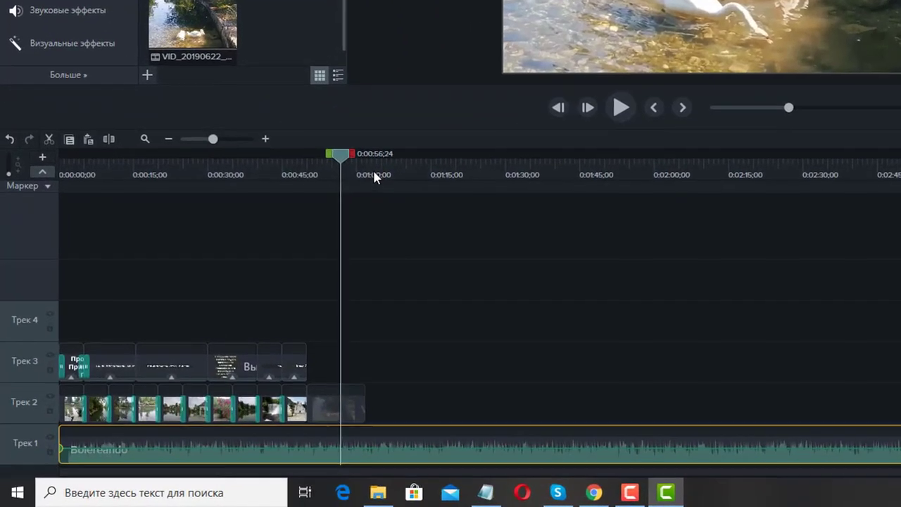
Split the Bolereando music at the end of the swan video, 0:01:01;25, and cut the remaining part.
{"action": "left_click", "coordinate": [297, 241]}
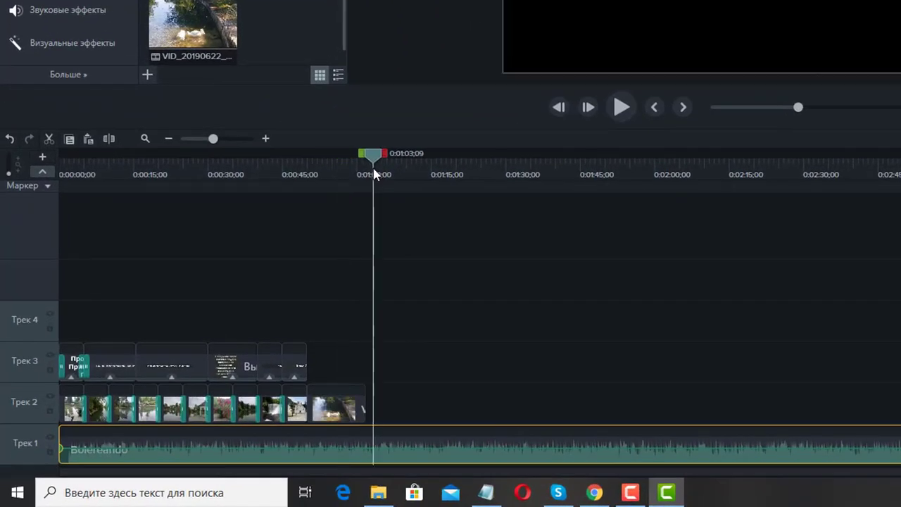
{"action": "left_click", "coordinate": [366, 177]}
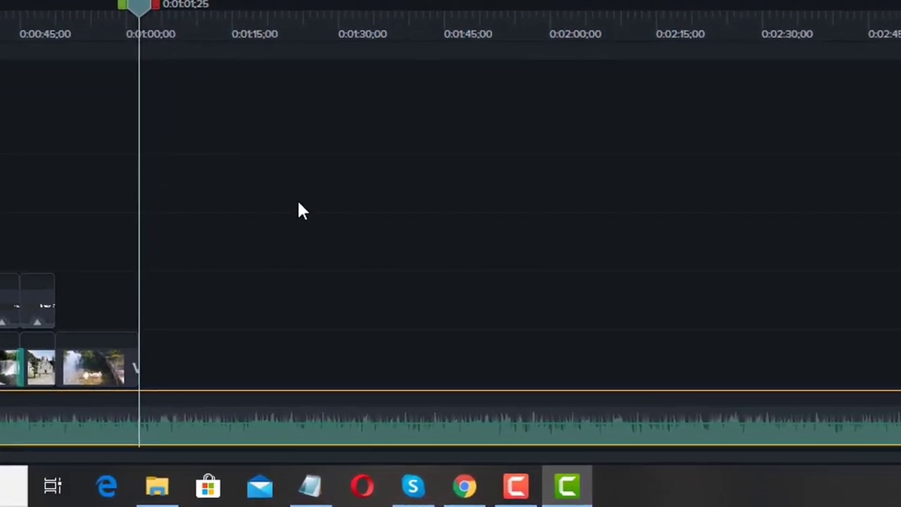
{"action": "right_click", "coordinate": [329, 418]}
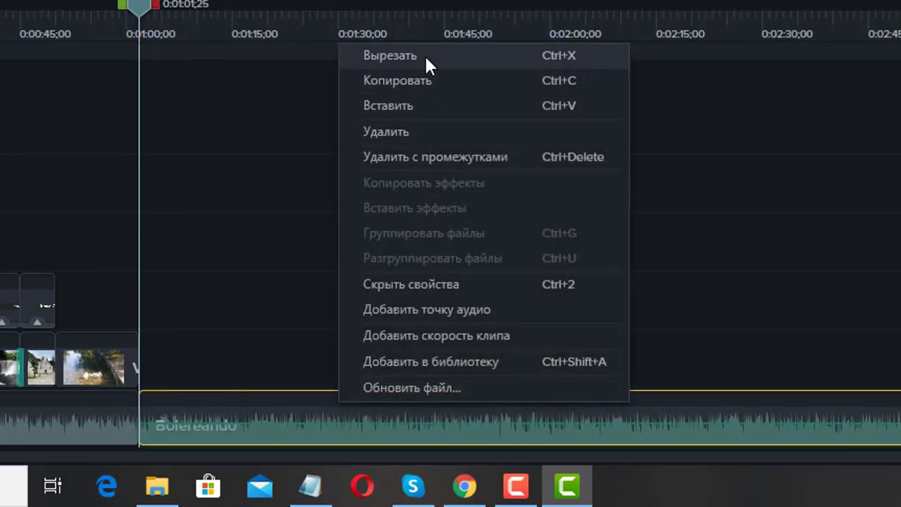
{"action": "left_click", "coordinate": [427, 61]}
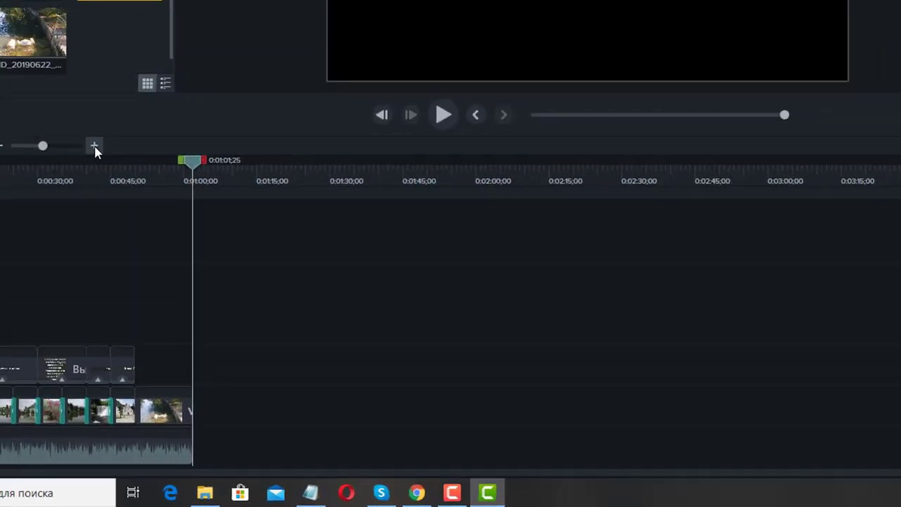
Add an audio point to the music near the start of the swan video and fade the volume out to its end.
{"action": "left_click", "coordinate": [95, 146]}
{"action": "left_click", "coordinate": [95, 146]}
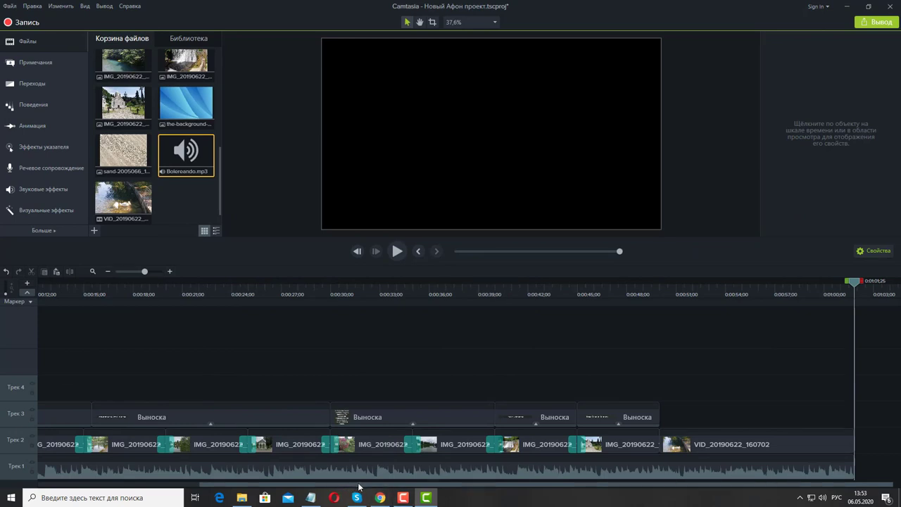
{"action": "left_click", "coordinate": [686, 465]}
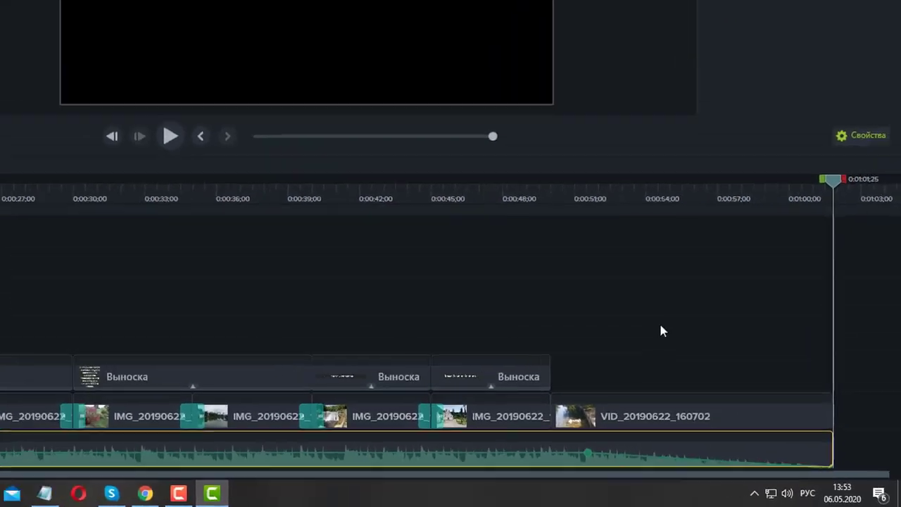
Move the playhead back to 0:00:49;29, at the start of the swan video, and turn off track 1.
{"action": "key", "text": "ctrl+alt+Left"}
{"action": "key", "text": "XF86AudioLowerVolume"}
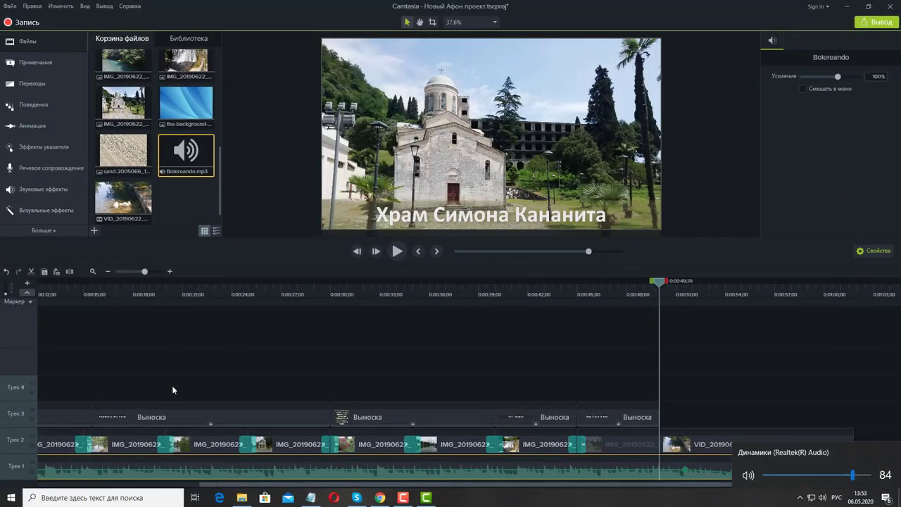
{"action": "left_click", "coordinate": [603, 393]}
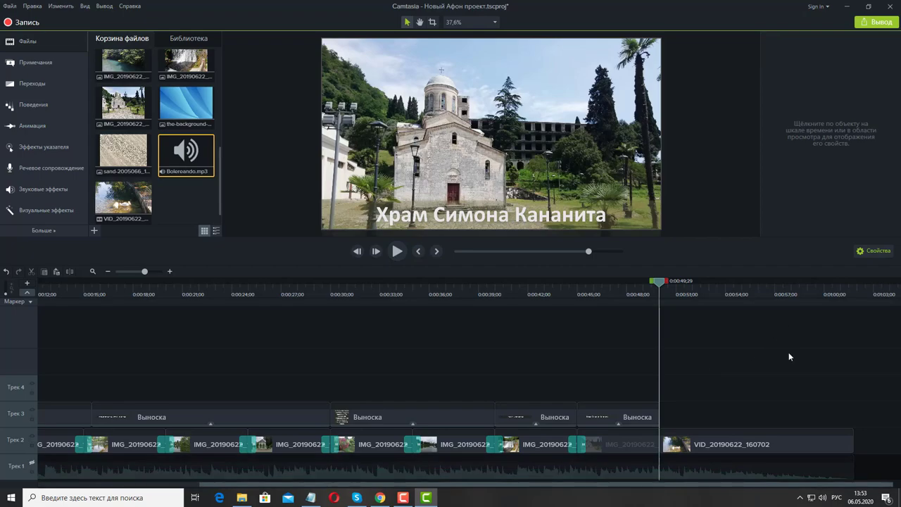
Examine the video production wizard with the MP4 only (up to 1080p) preset through to its file name and folder page, and close it.
{"action": "left_click", "coordinate": [104, 6]}
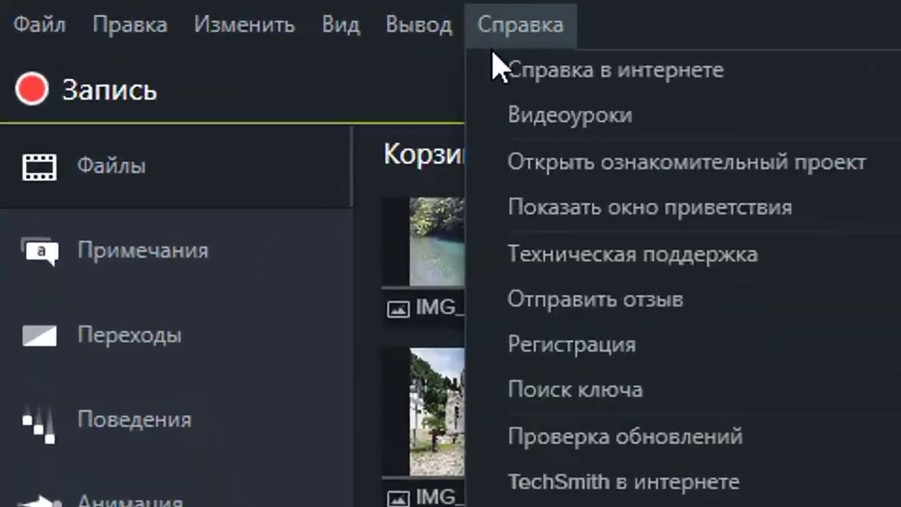
{"action": "left_click", "coordinate": [476, 74]}
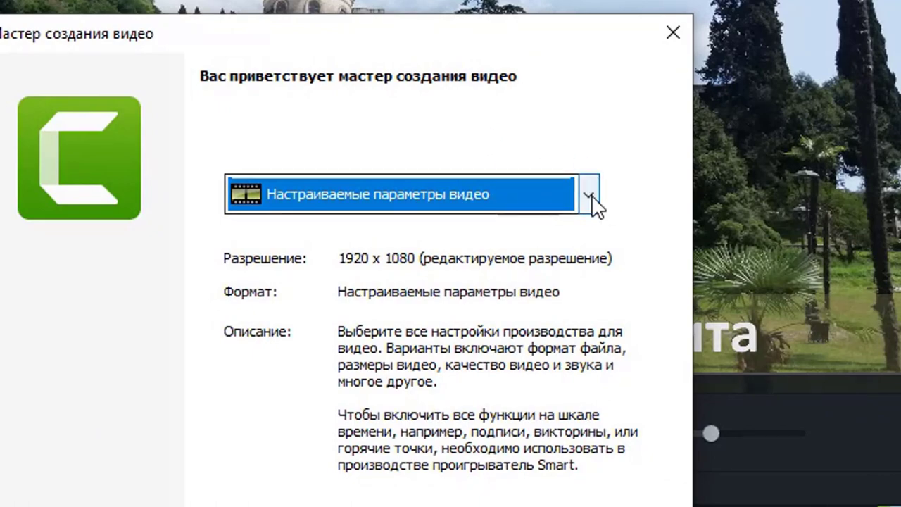
{"action": "left_click", "coordinate": [592, 196]}
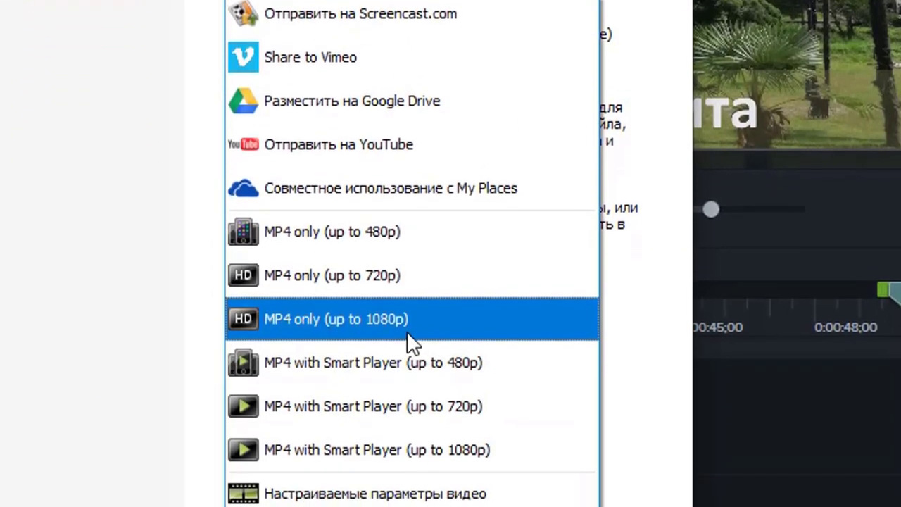
{"action": "left_click", "coordinate": [406, 349]}
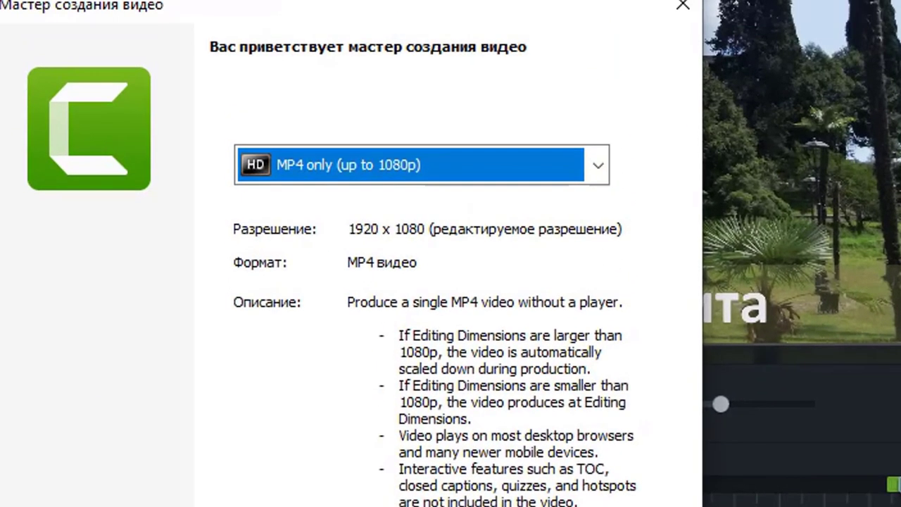
{"action": "key", "text": "Return"}
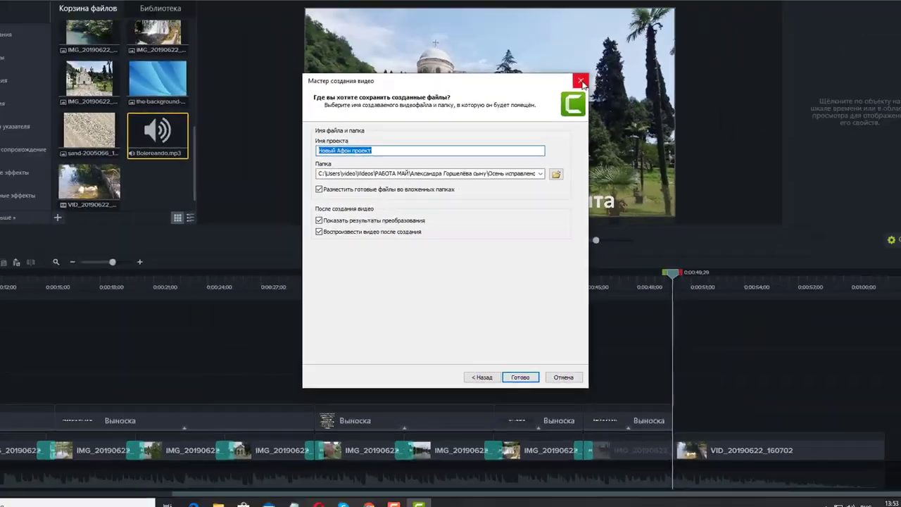
{"action": "left_click", "coordinate": [581, 82]}
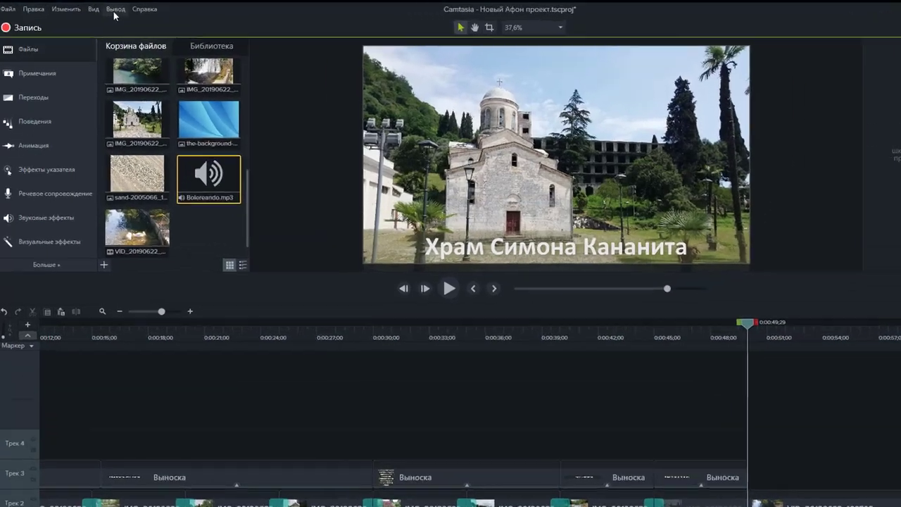
Examine the production wizard's preset choices, select the "Настраиваемые параметры видео" option, and close the wizard without exporting.
{"action": "left_click", "coordinate": [103, 7]}
{"action": "left_click", "coordinate": [362, 116]}
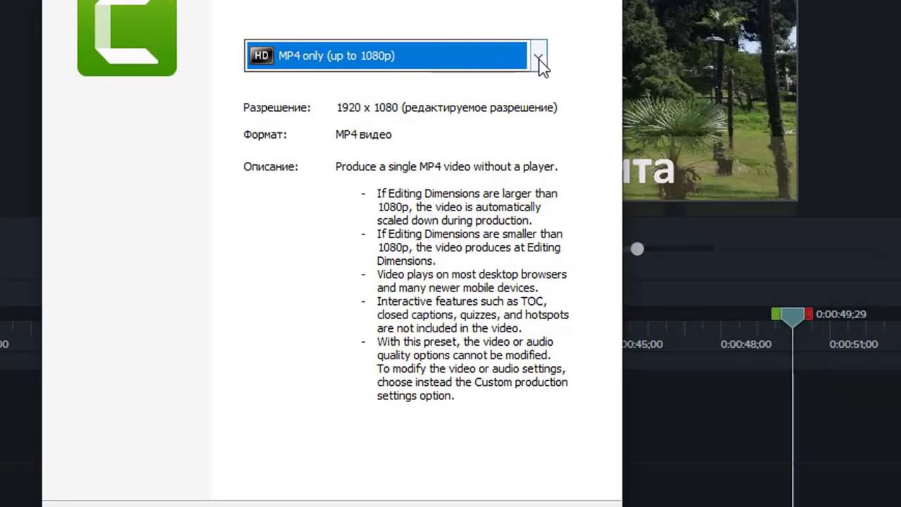
{"action": "left_click", "coordinate": [539, 61]}
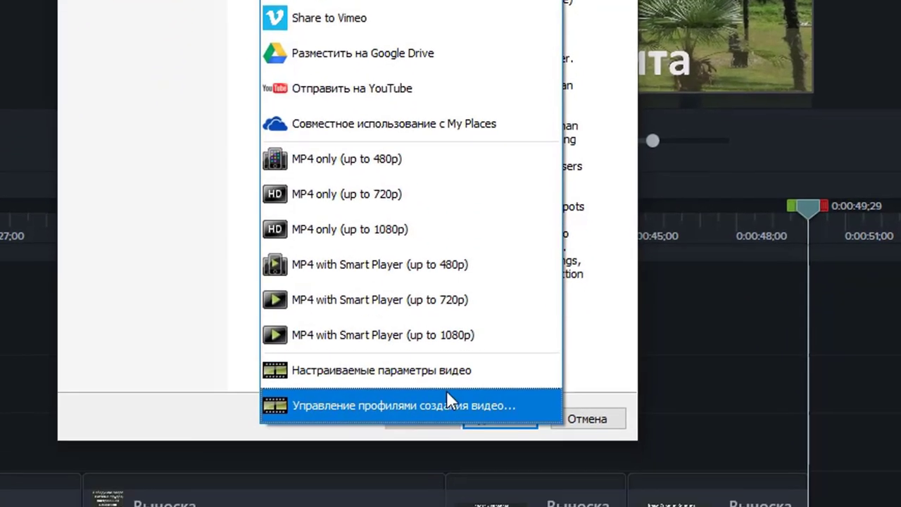
{"action": "left_click", "coordinate": [448, 380]}
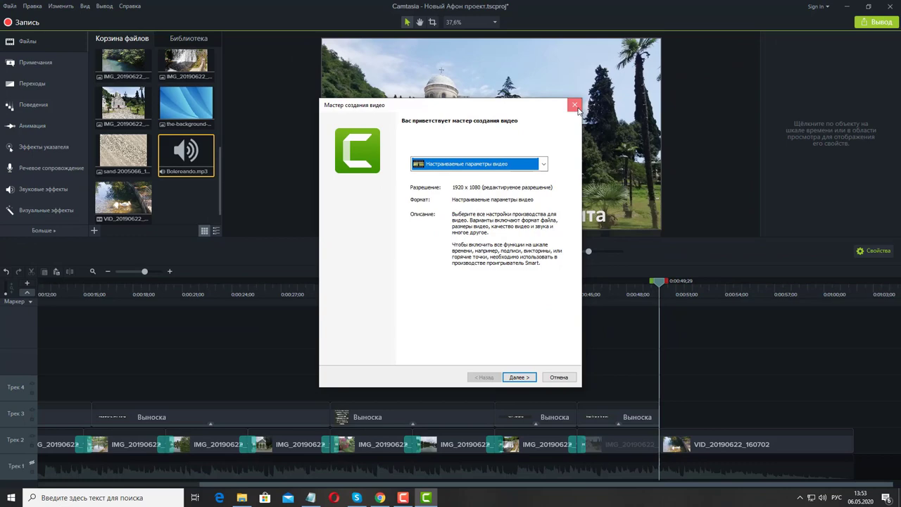
{"action": "left_click", "coordinate": [576, 106]}
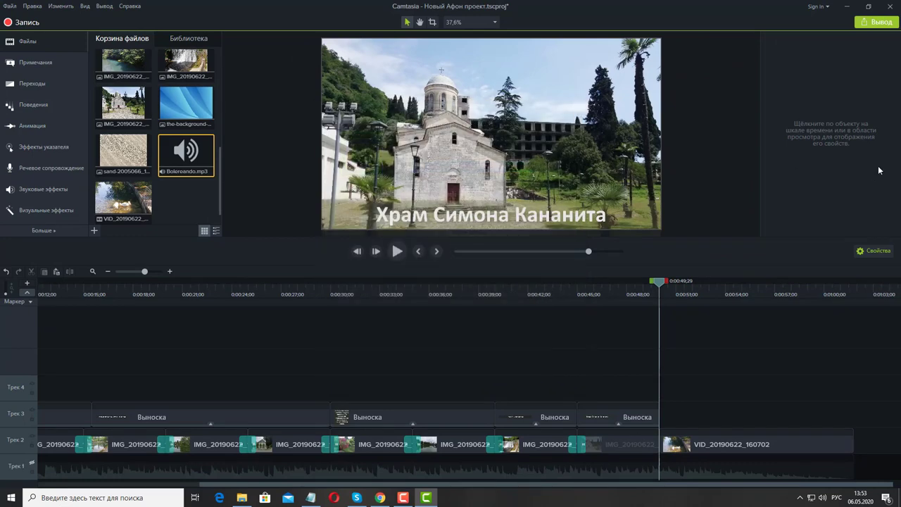